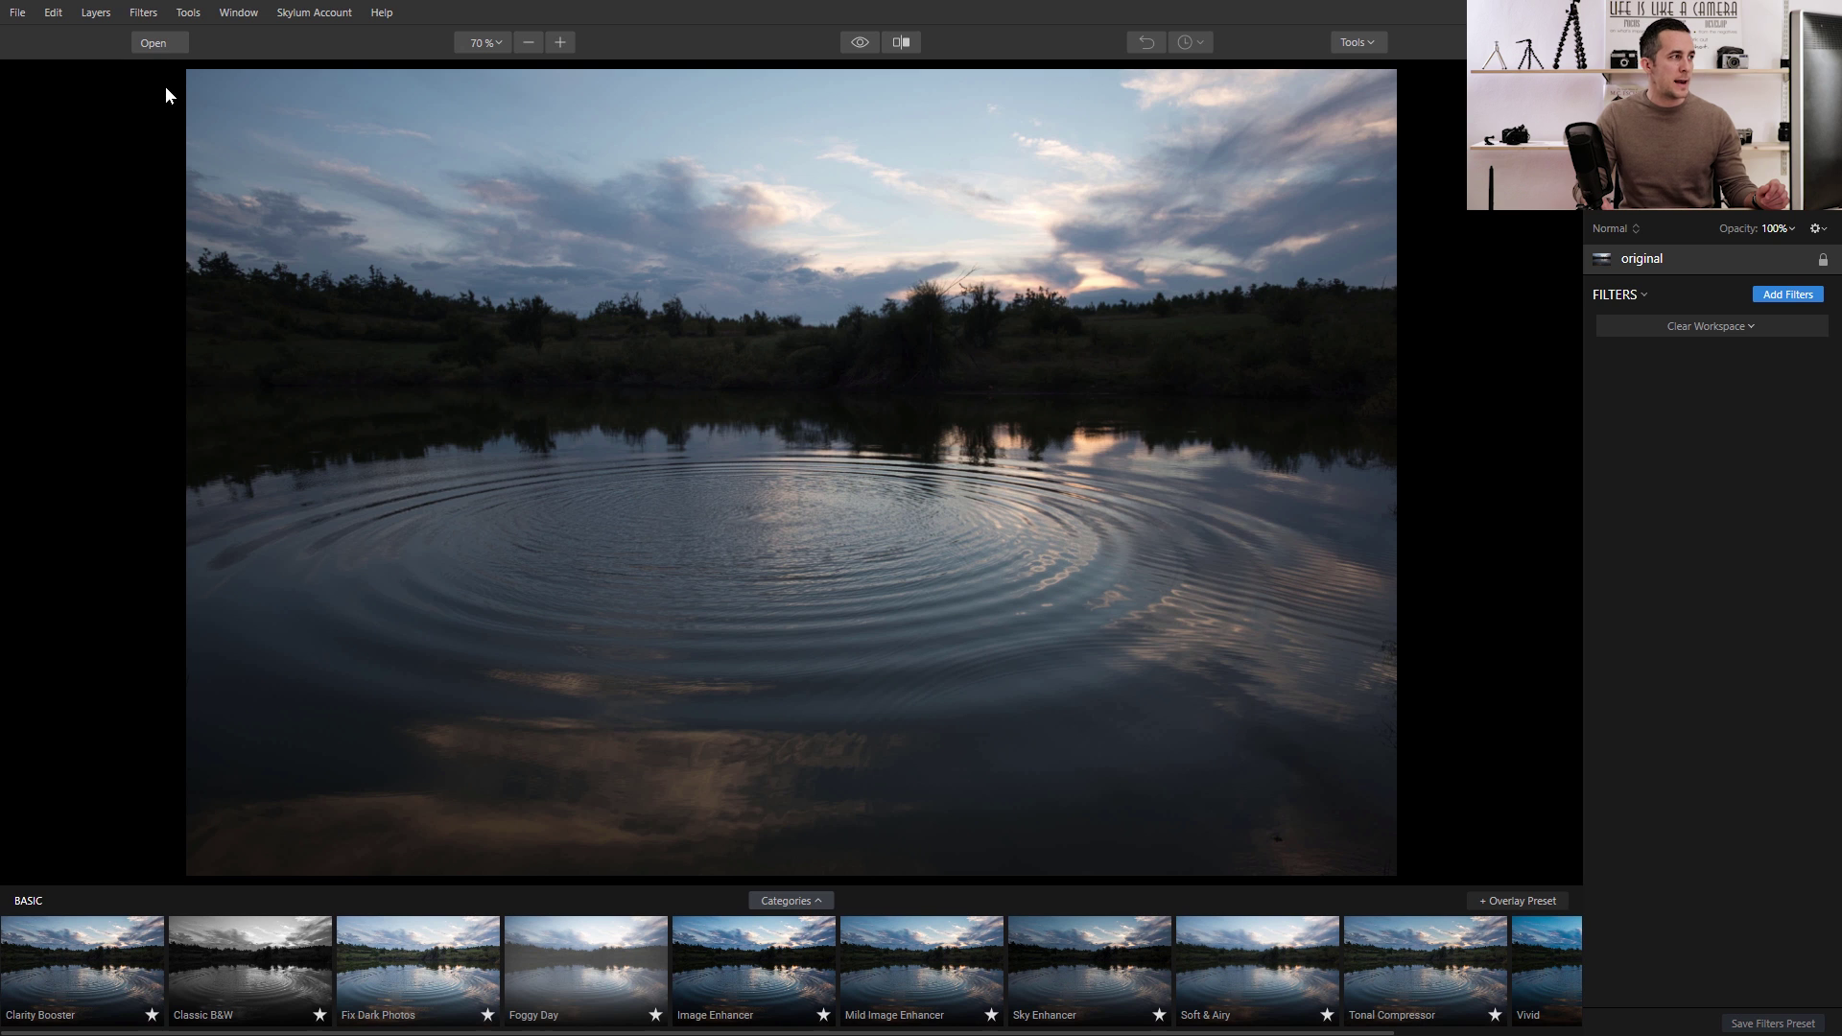
click(21, 15)
click(666, 14)
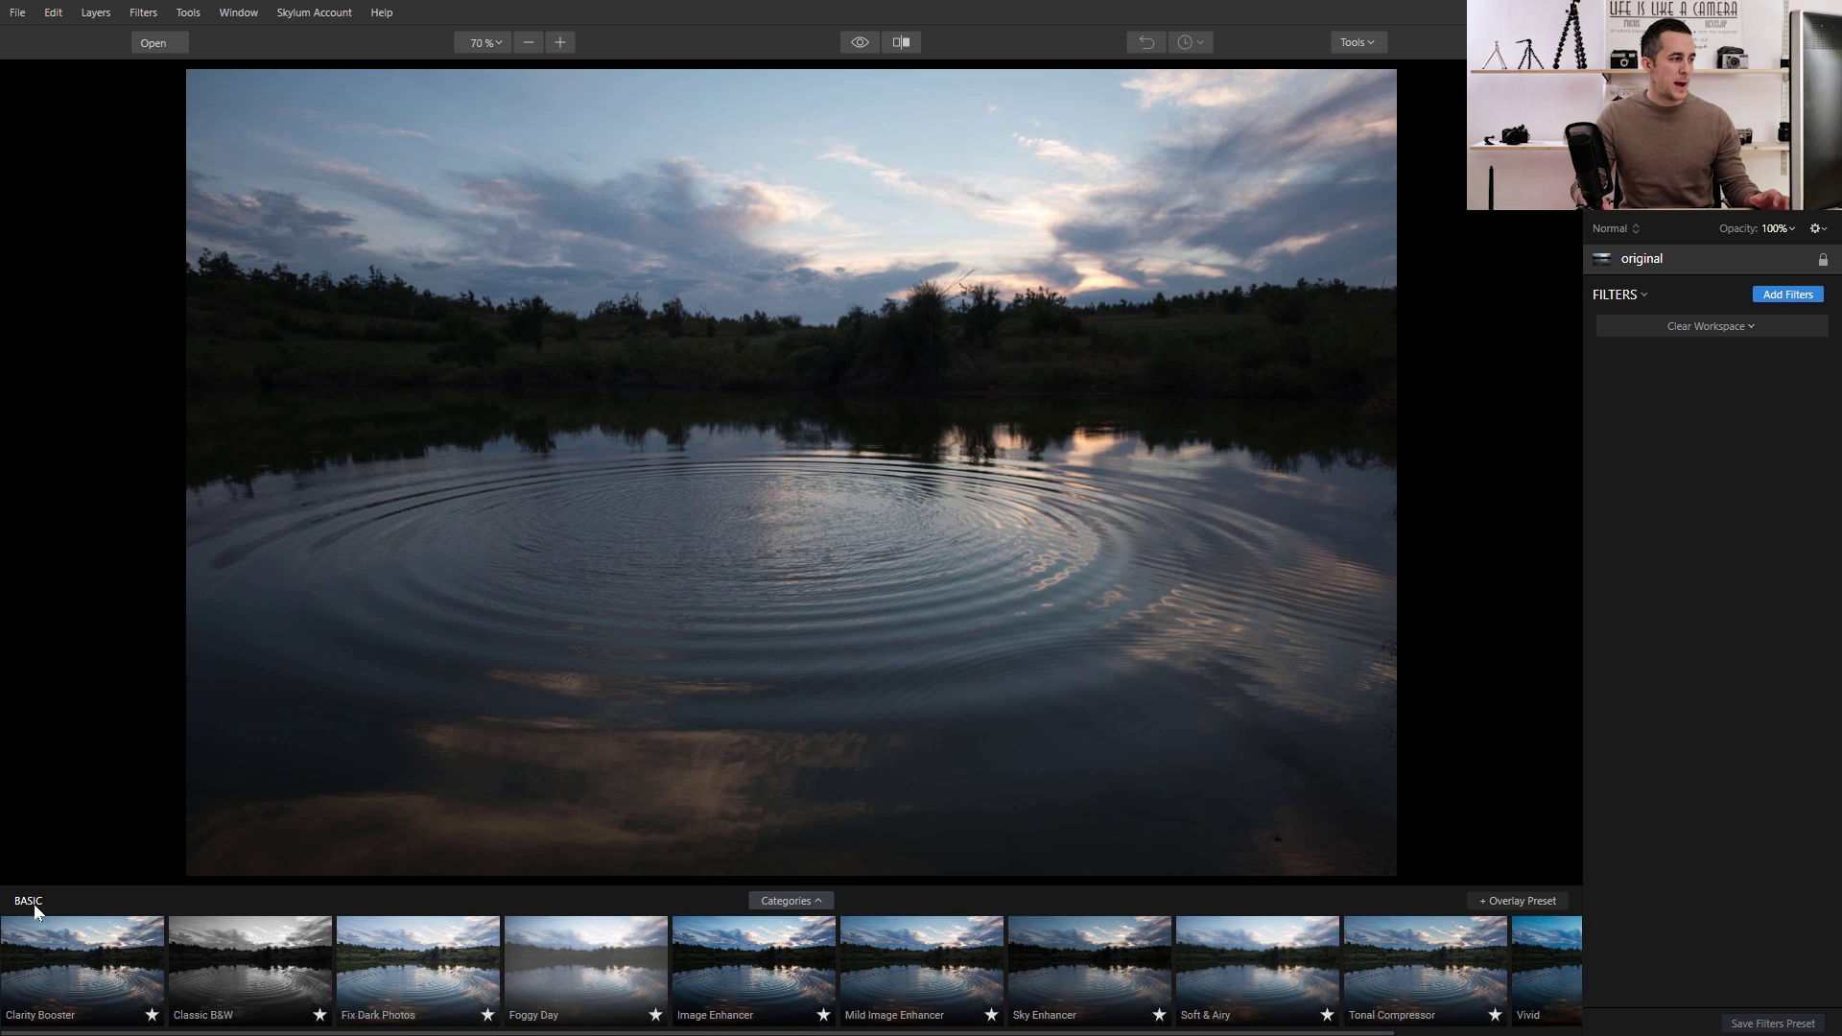
Switch the presets to the Outdoor category and apply the Bright Day preset to the lake photo.
click(792, 905)
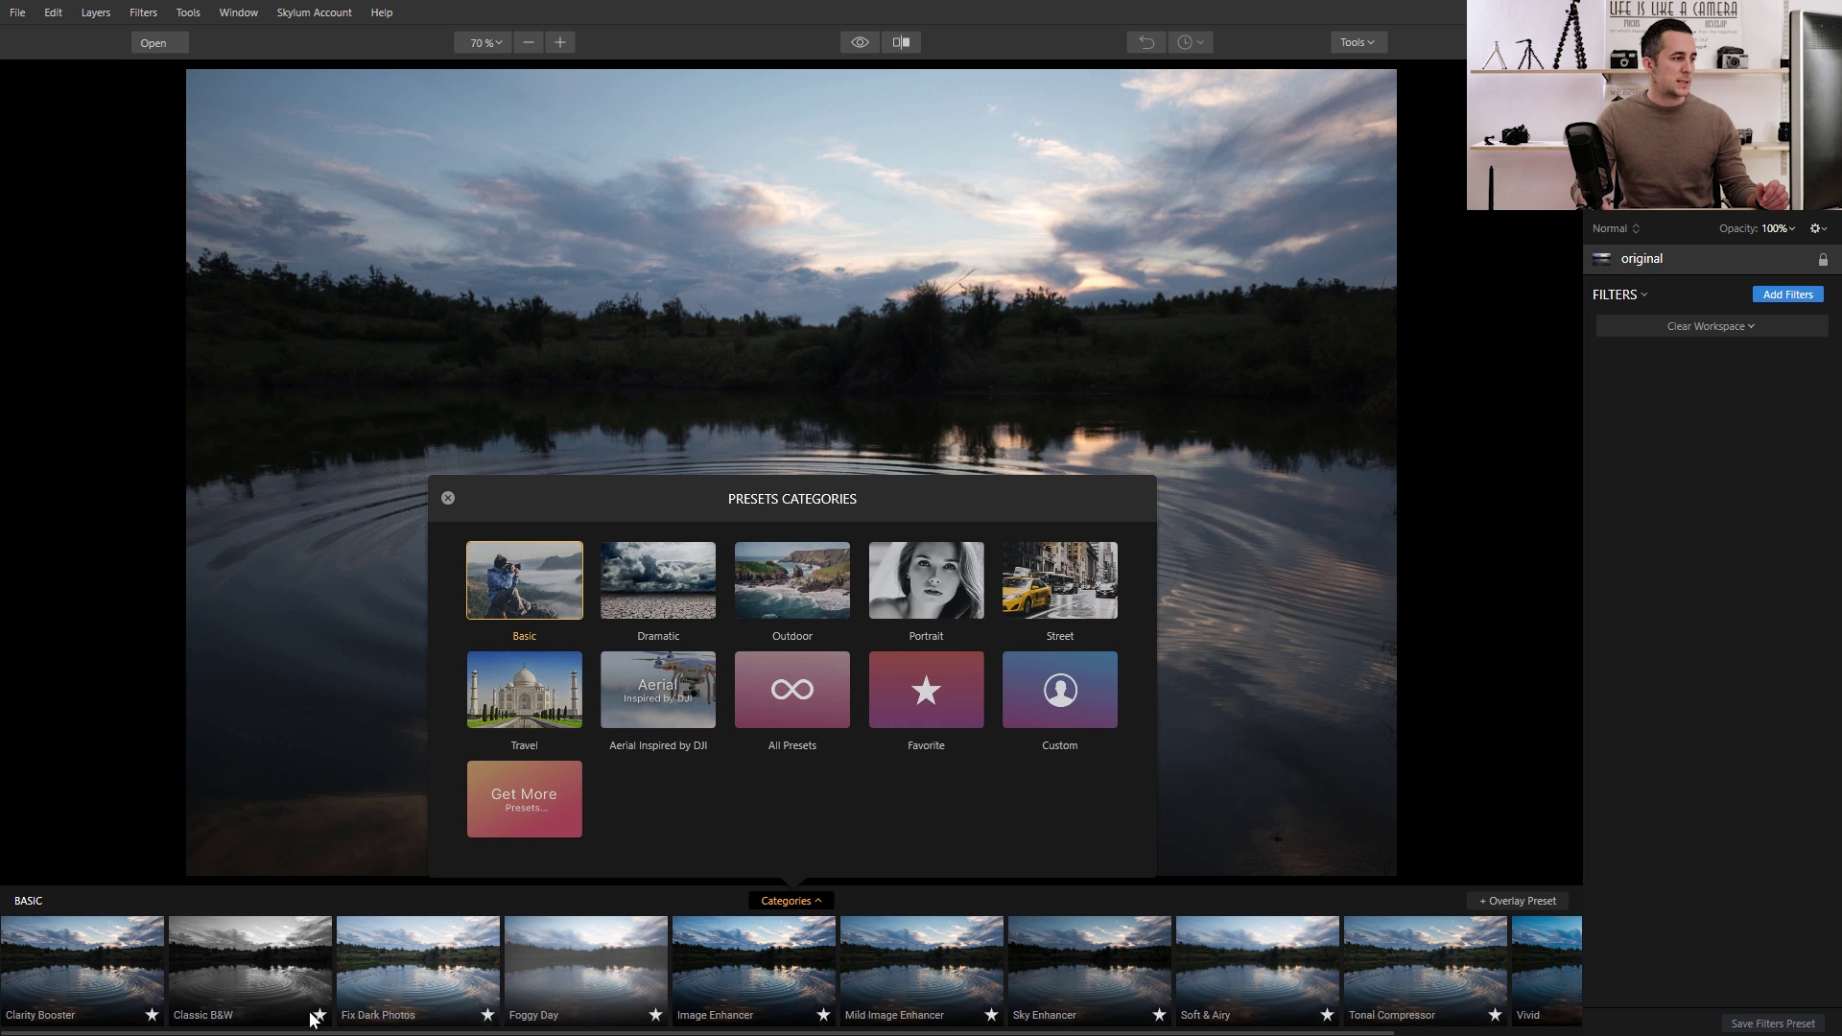
click(792, 599)
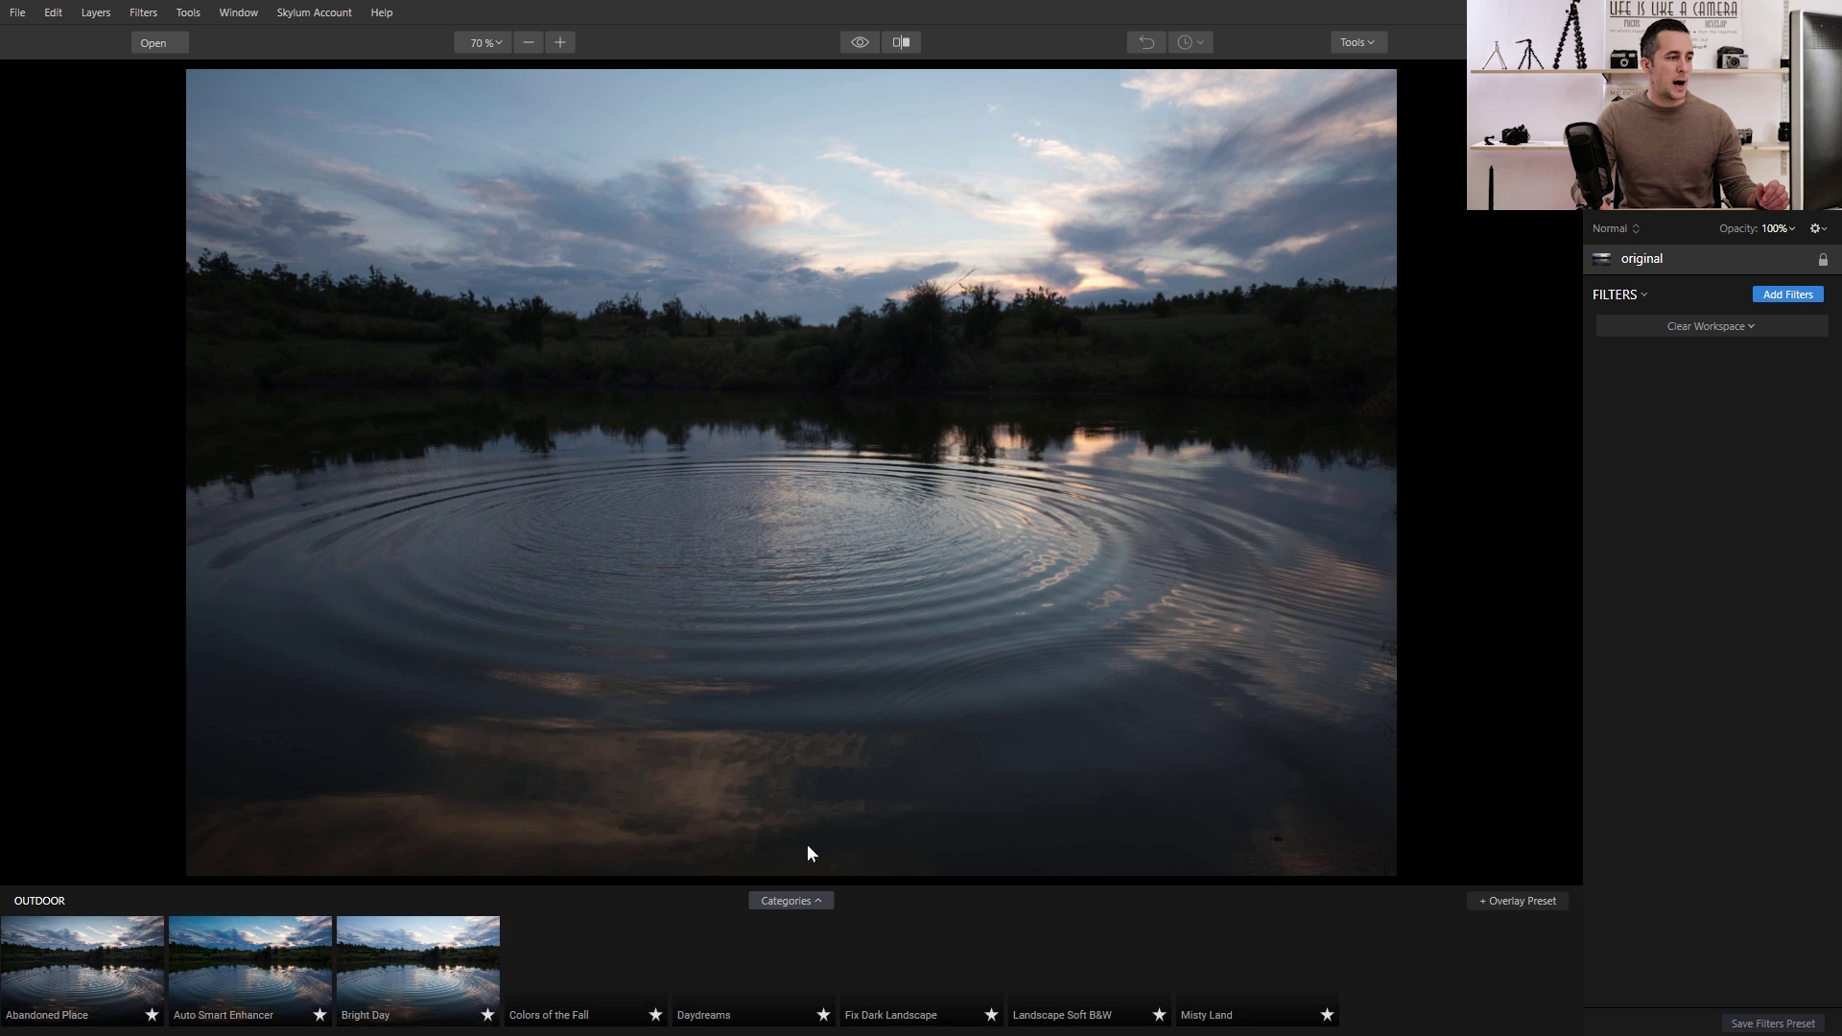
click(411, 979)
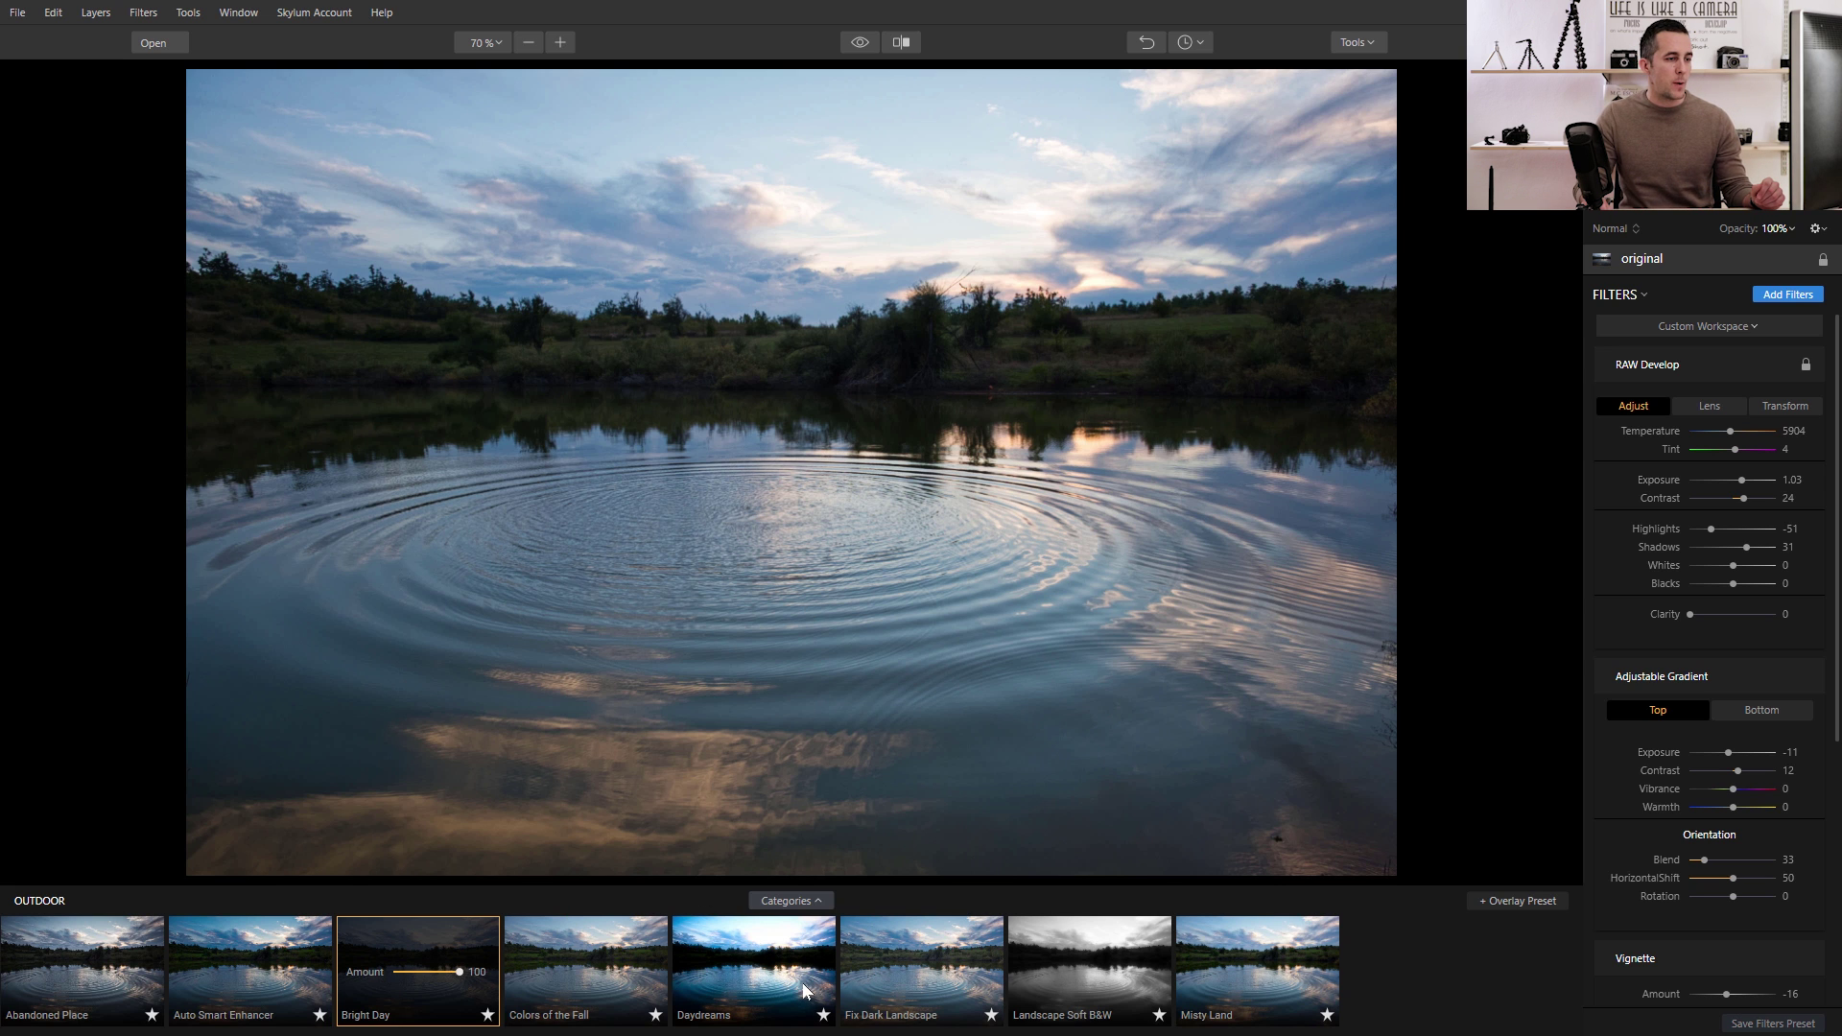
Apply the Daydreams preset, try its amount at 33, and return the amount to 100.
click(767, 983)
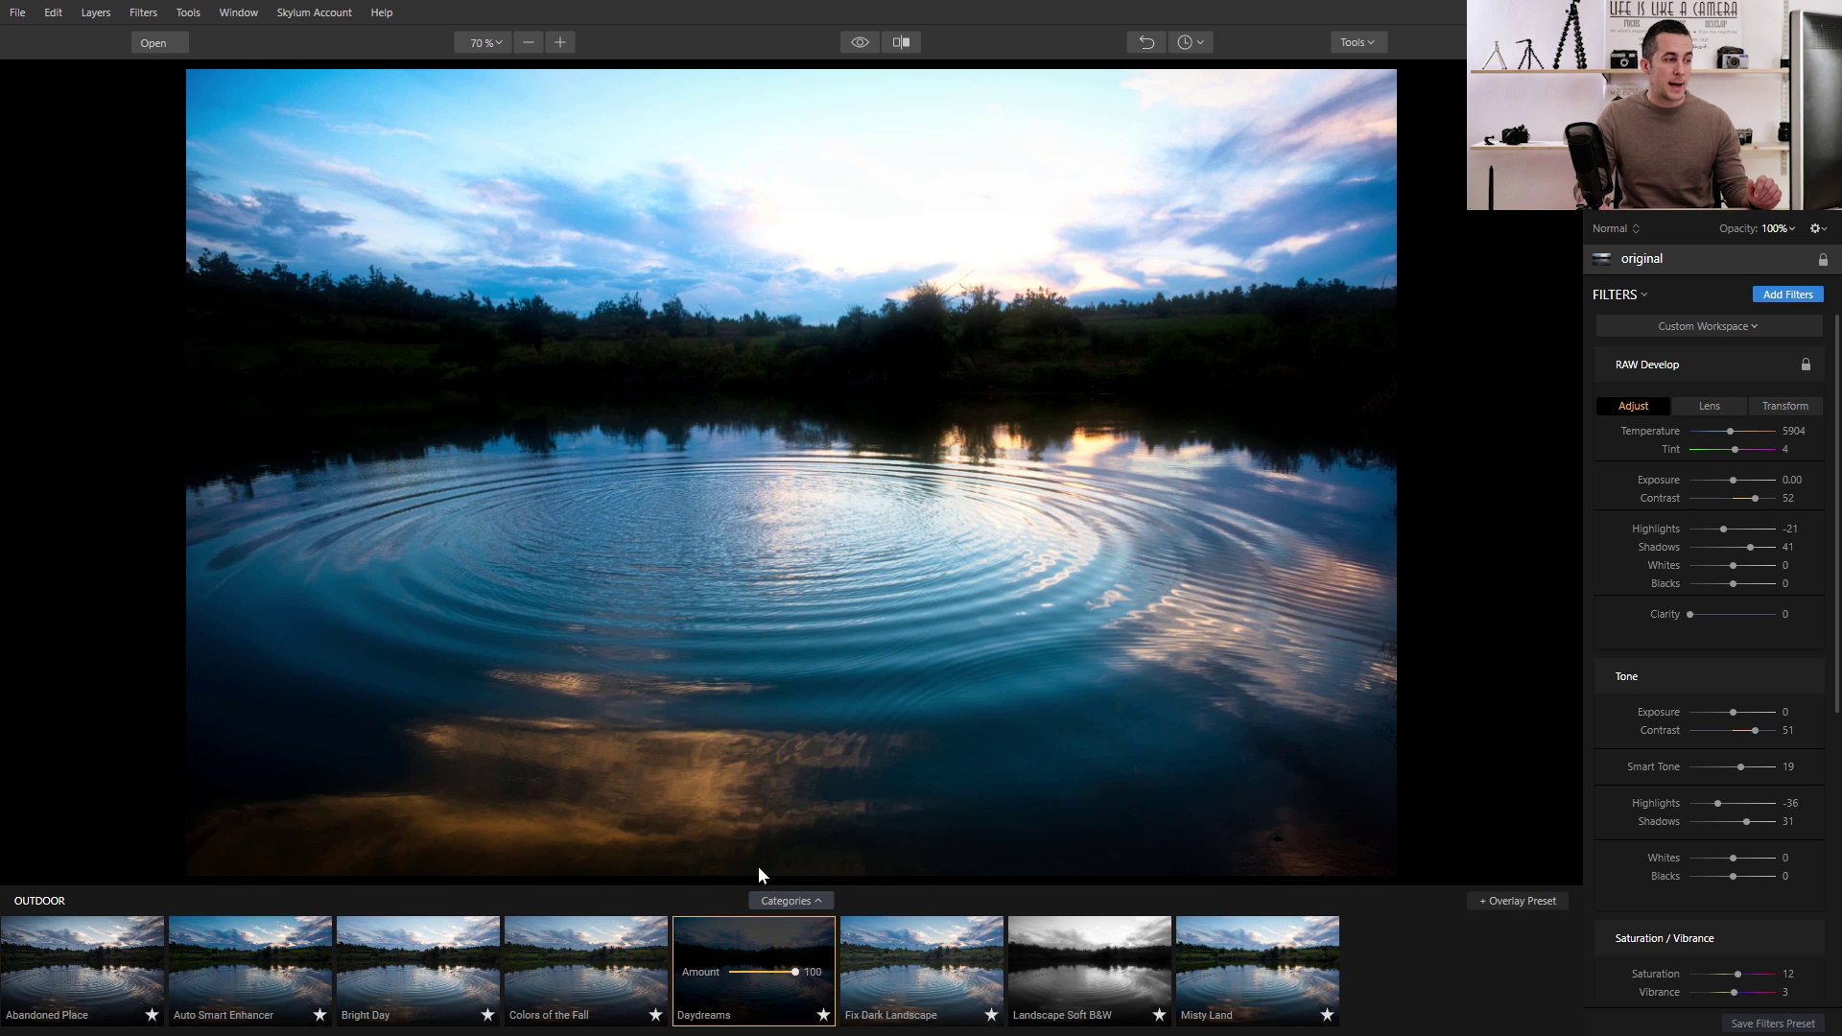
drag(795, 972, 771, 972)
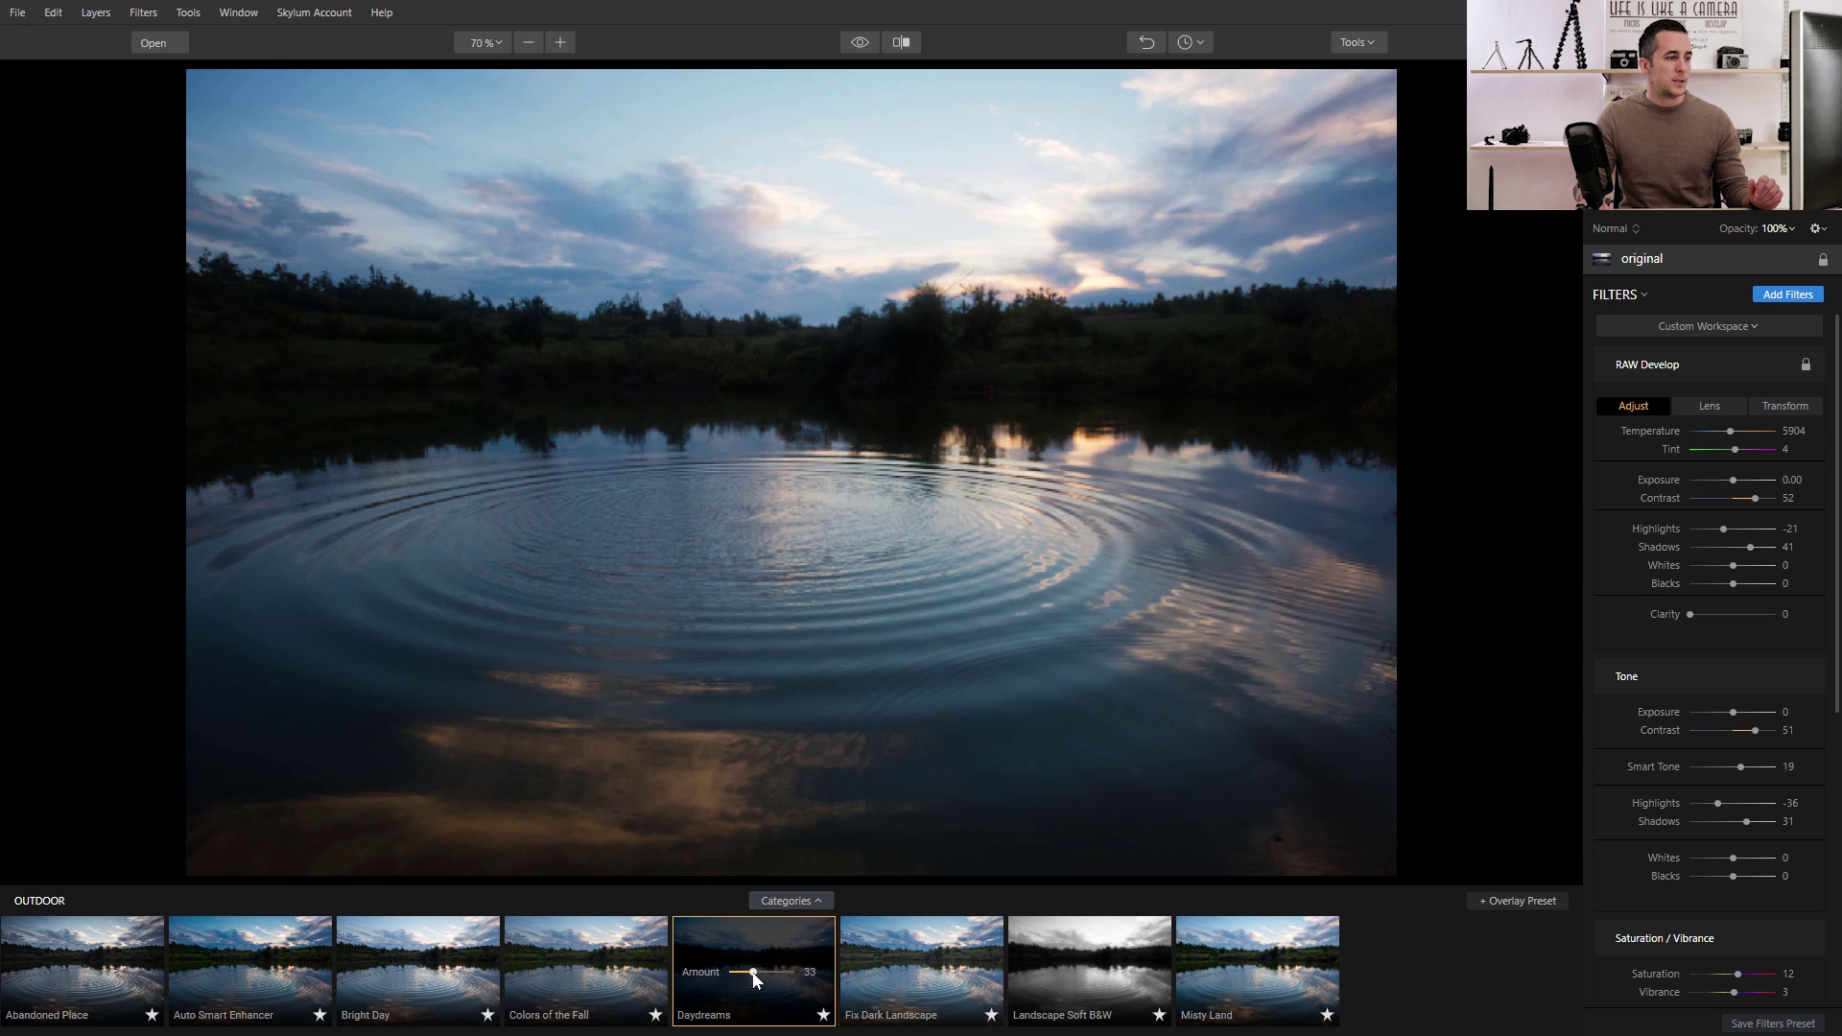
drag(756, 975, 802, 965)
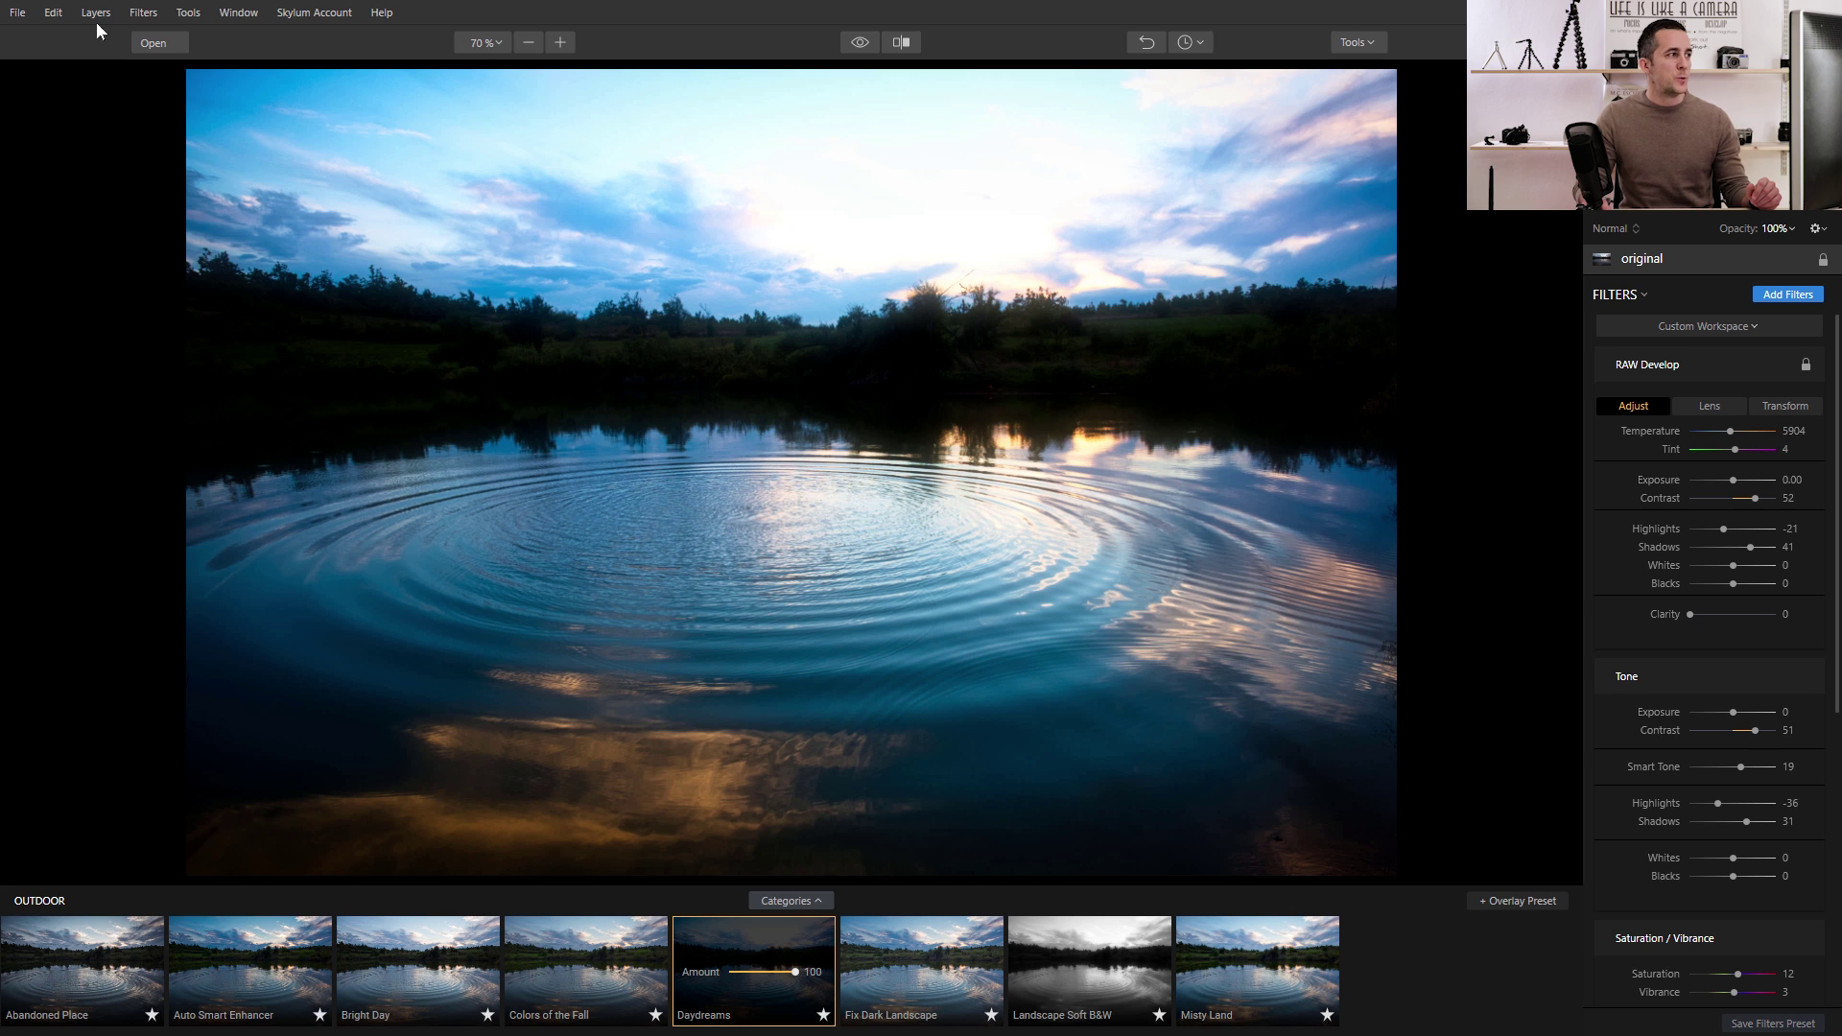
click(143, 13)
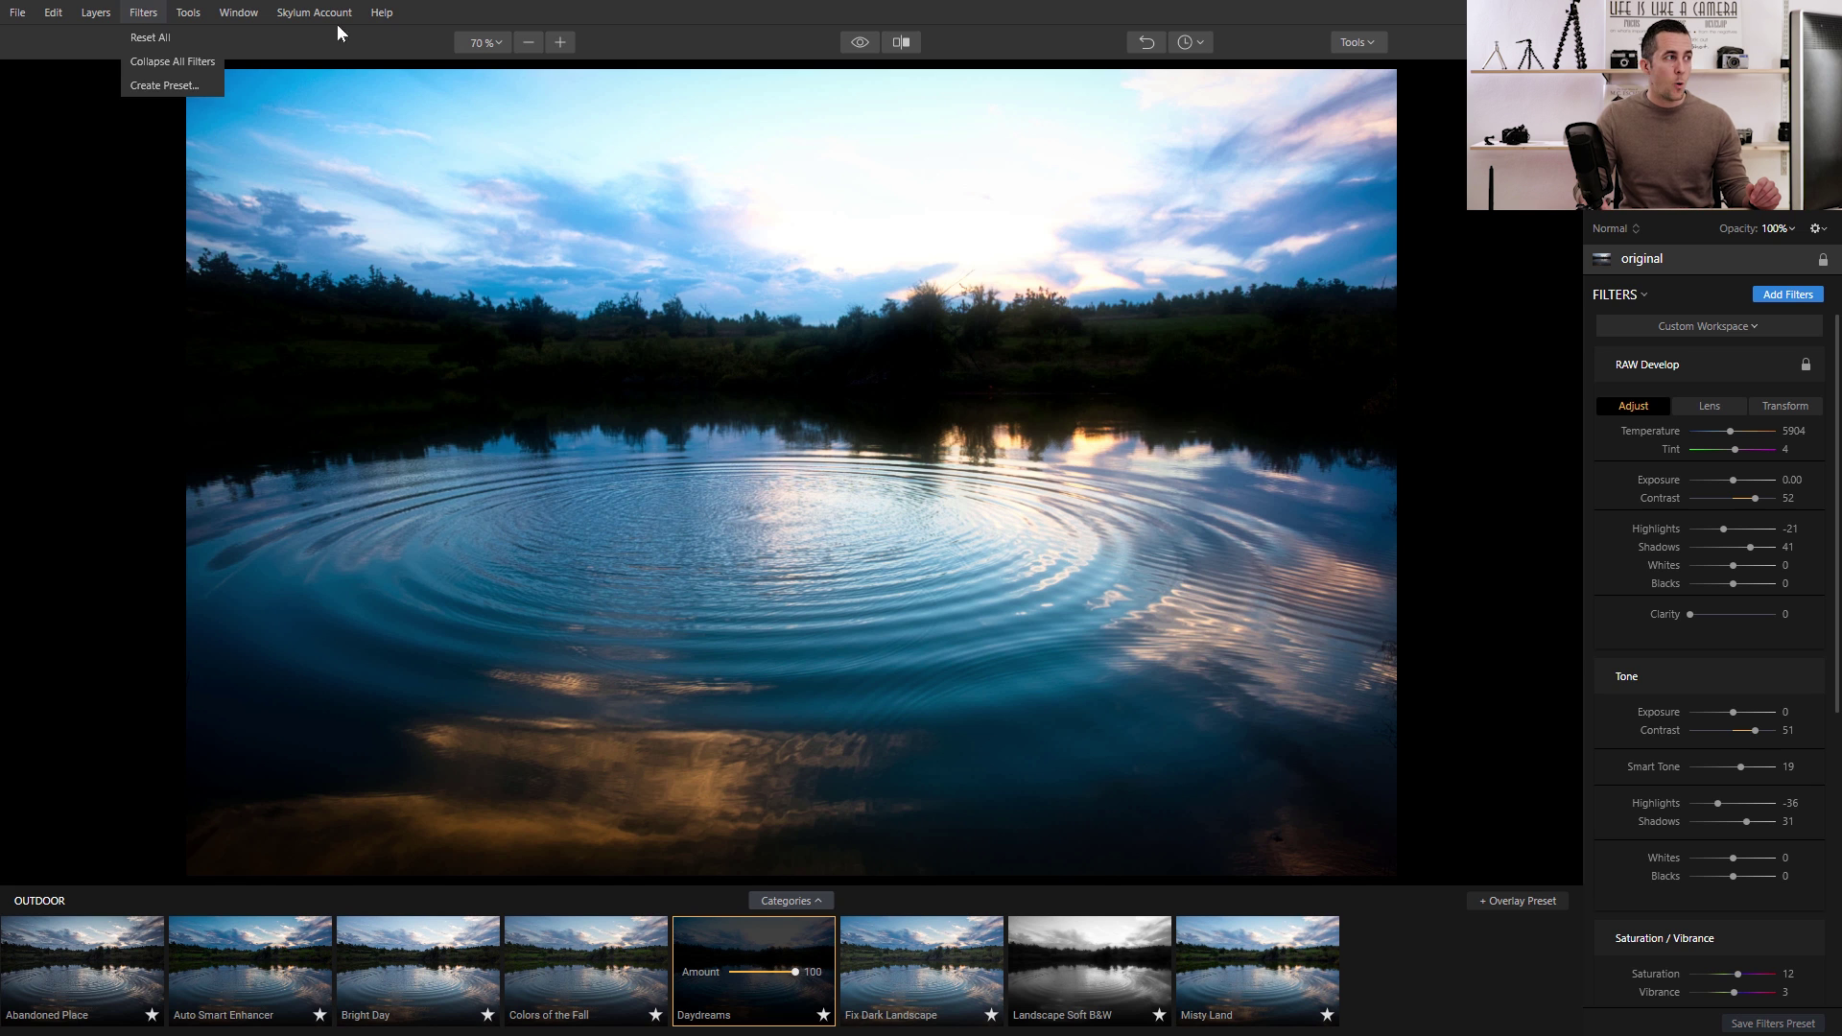
click(382, 13)
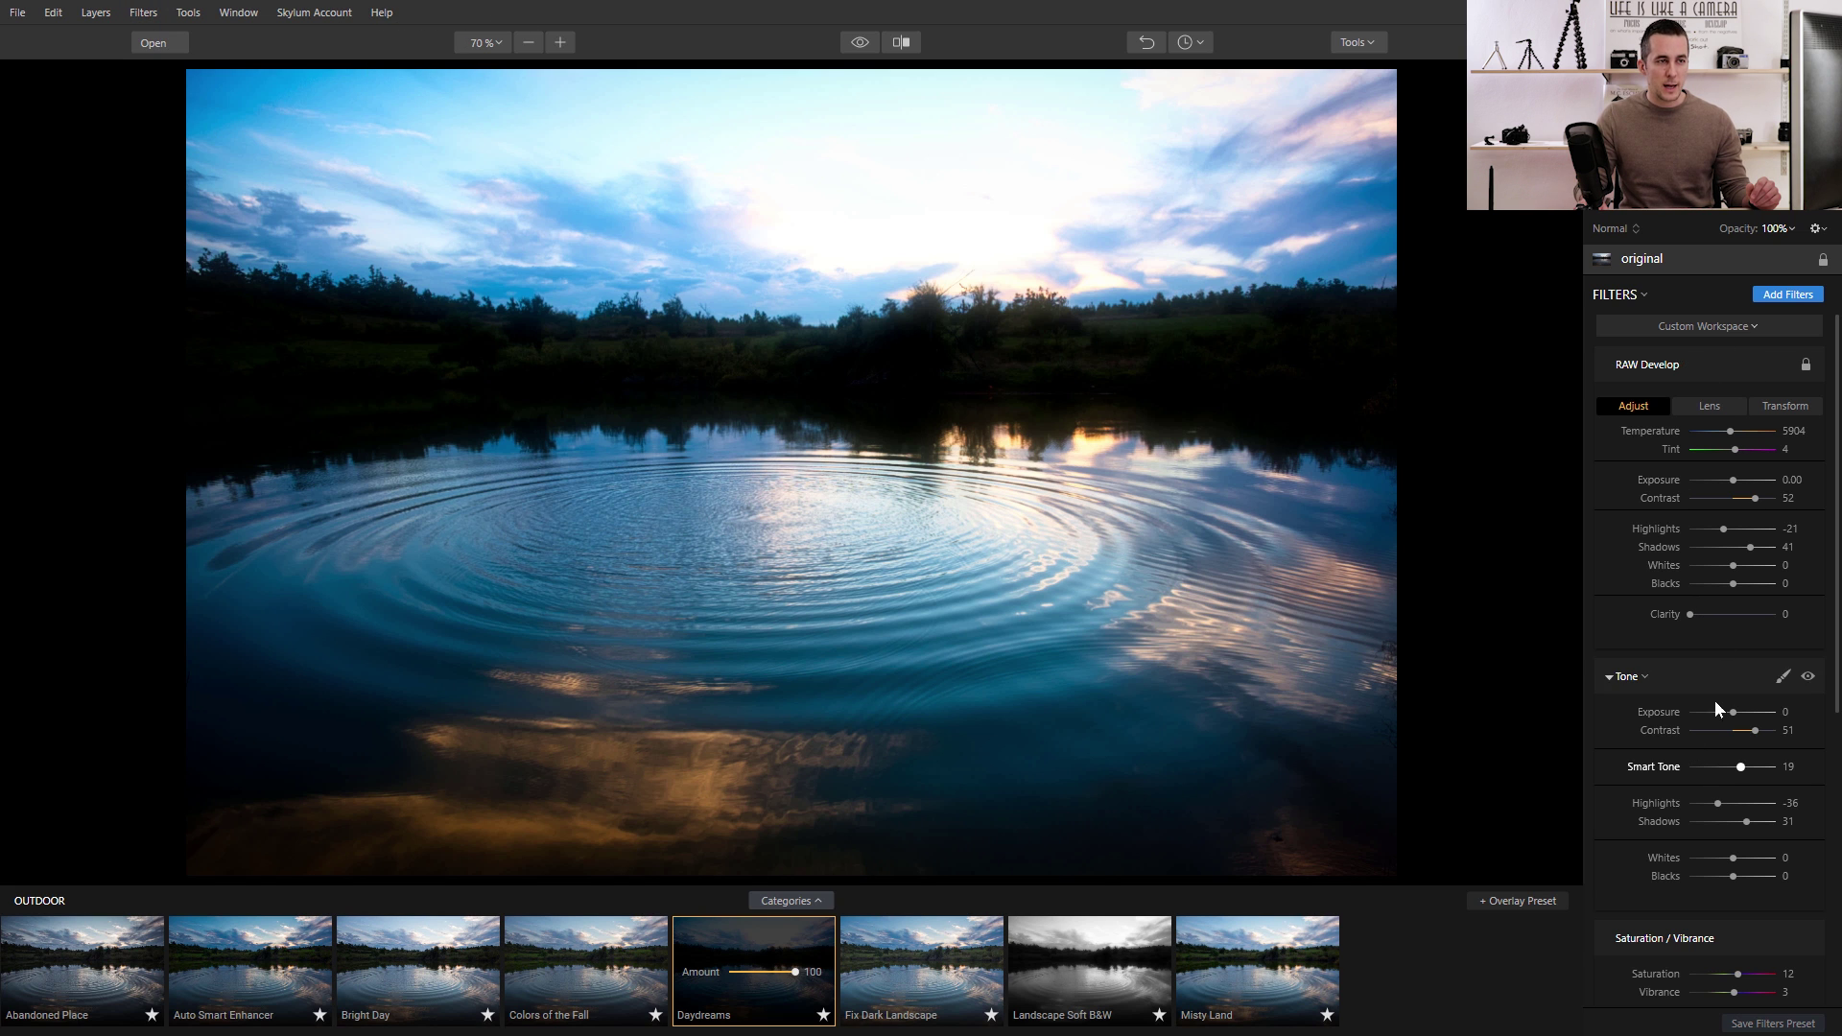
Clear the workspace to remove all filters of the applied preset from the photo.
scroll(1710, 860, down, 2)
scroll(1709, 854, up, 2)
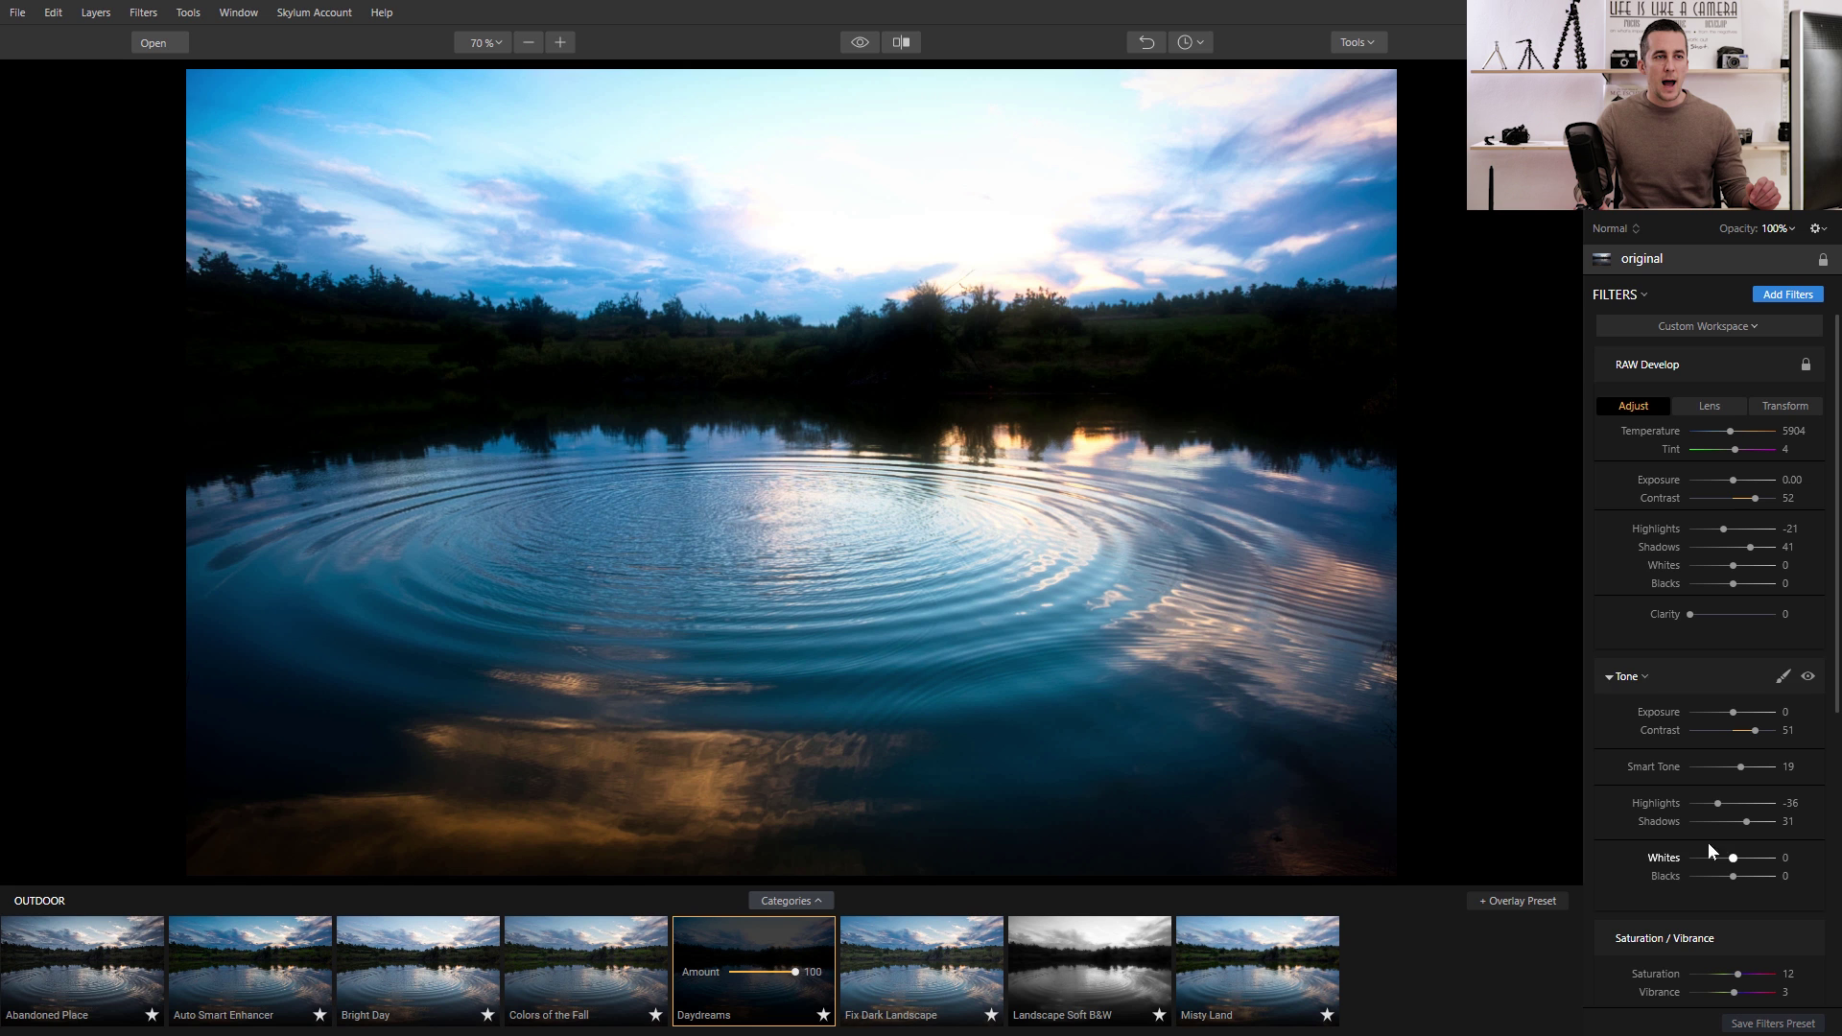
click(1725, 325)
click(1693, 351)
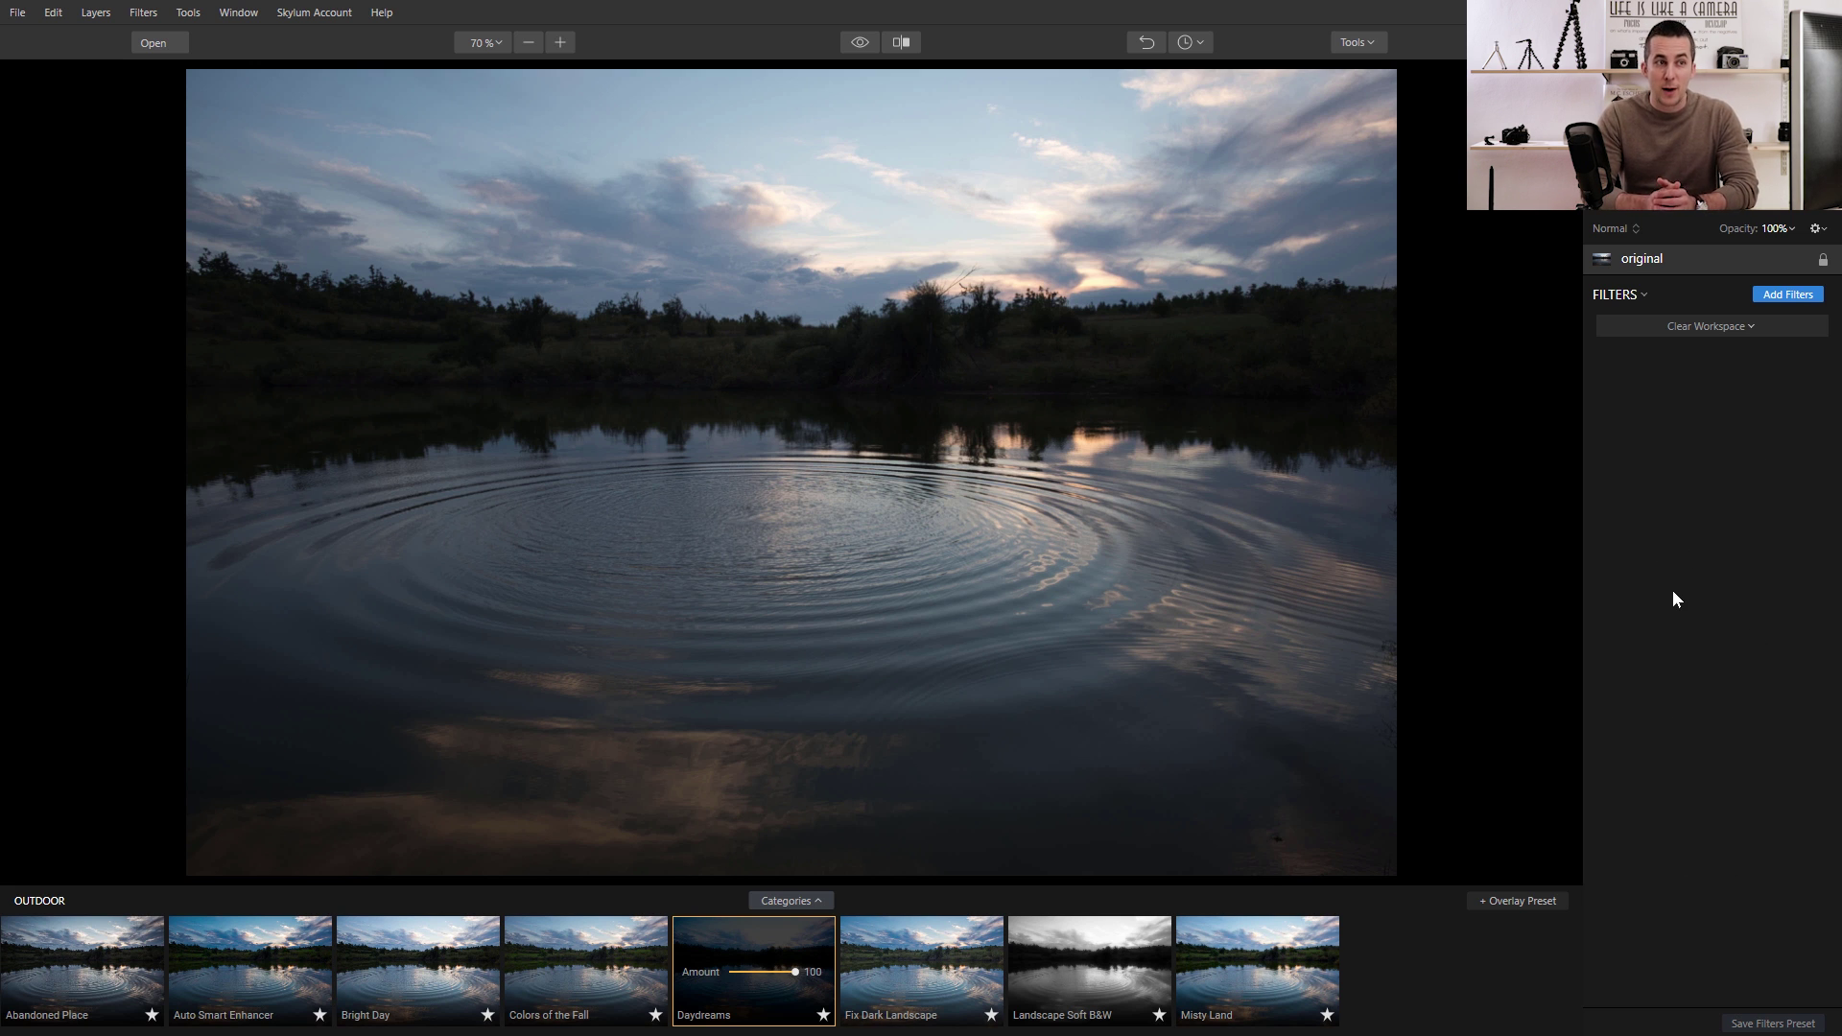
Open the Filters Catalog and examine the full list of filters and the available filter categories.
click(1785, 293)
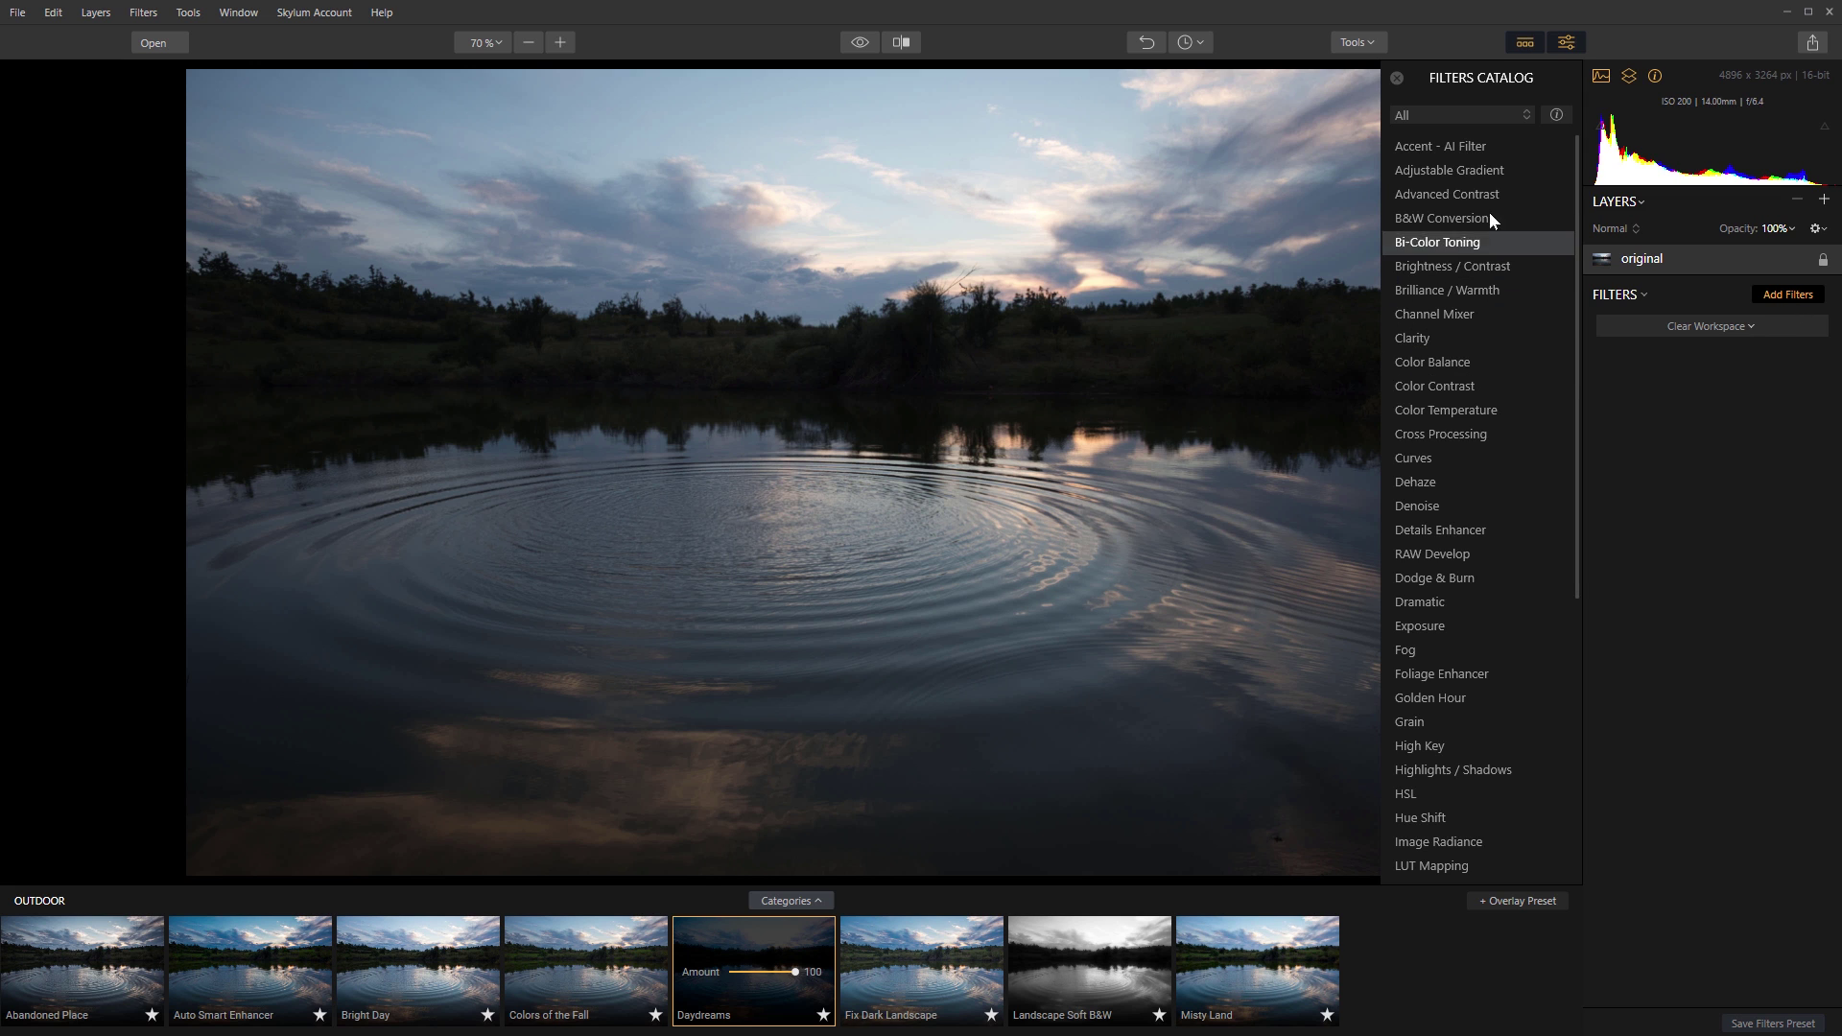
scroll(1472, 320, down, 5)
scroll(1460, 575, down, 2)
scroll(1449, 576, up, 8)
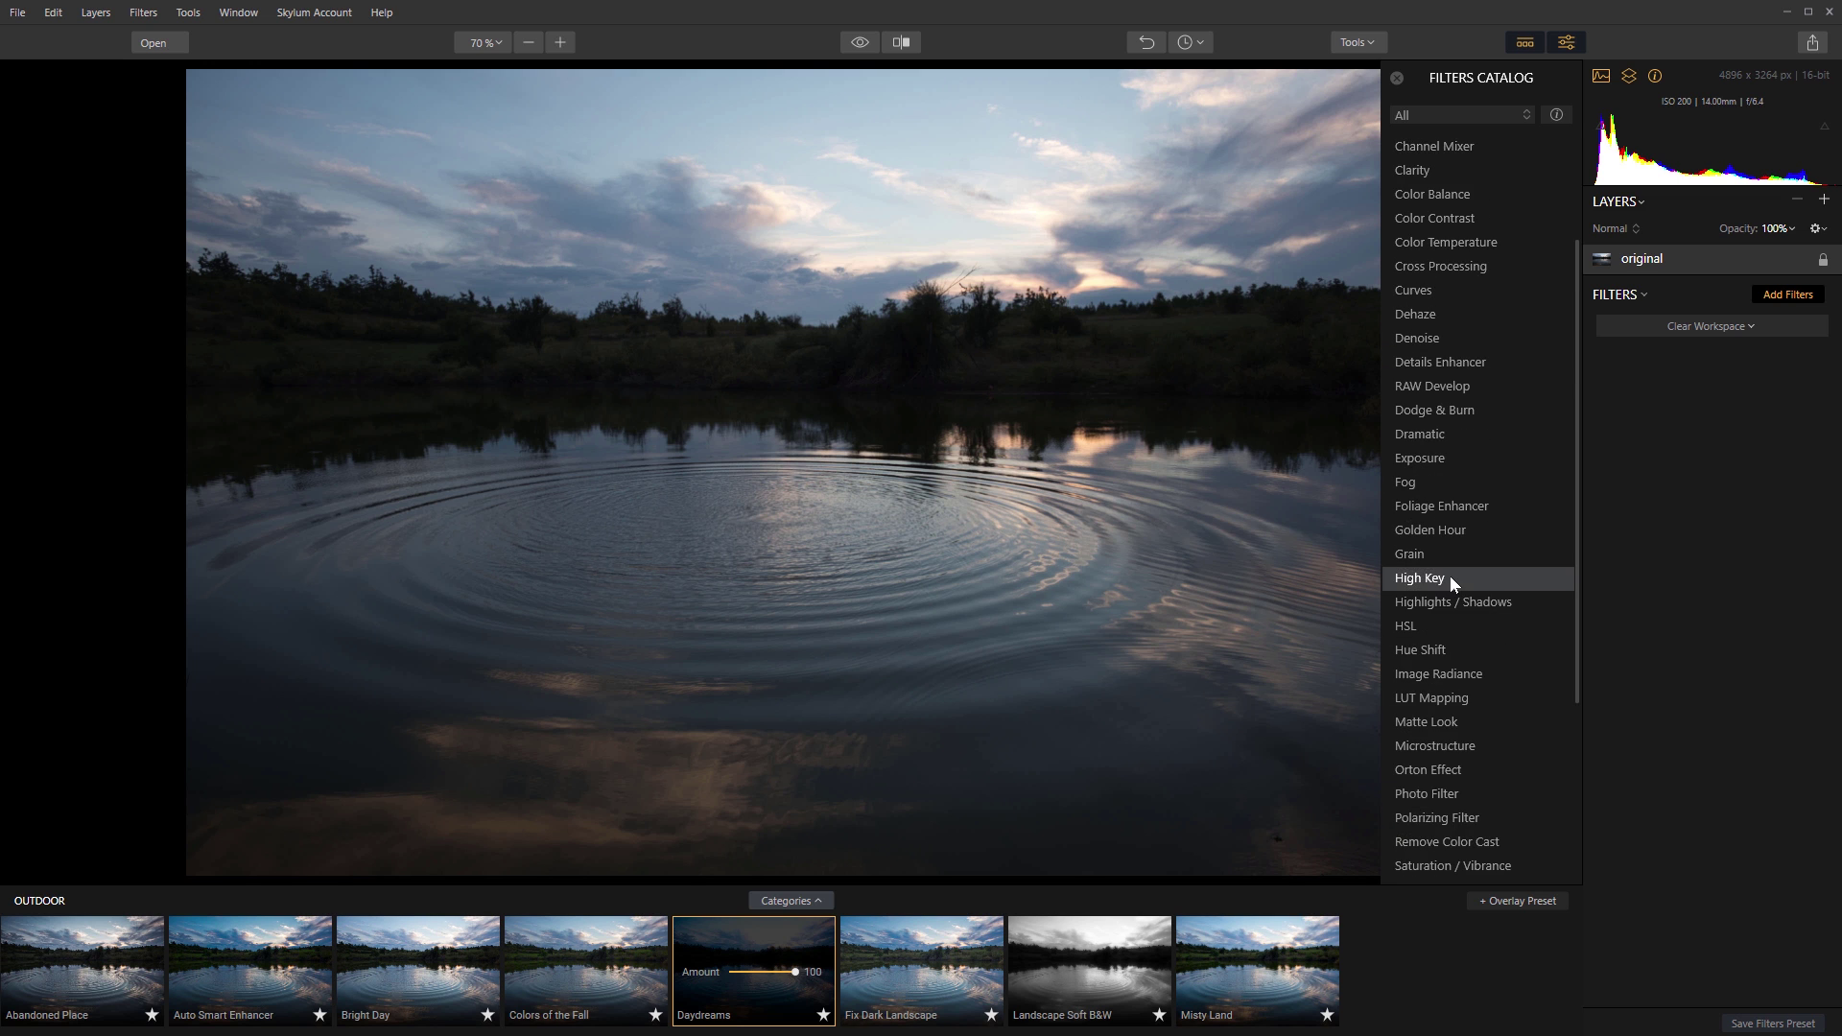
click(1441, 117)
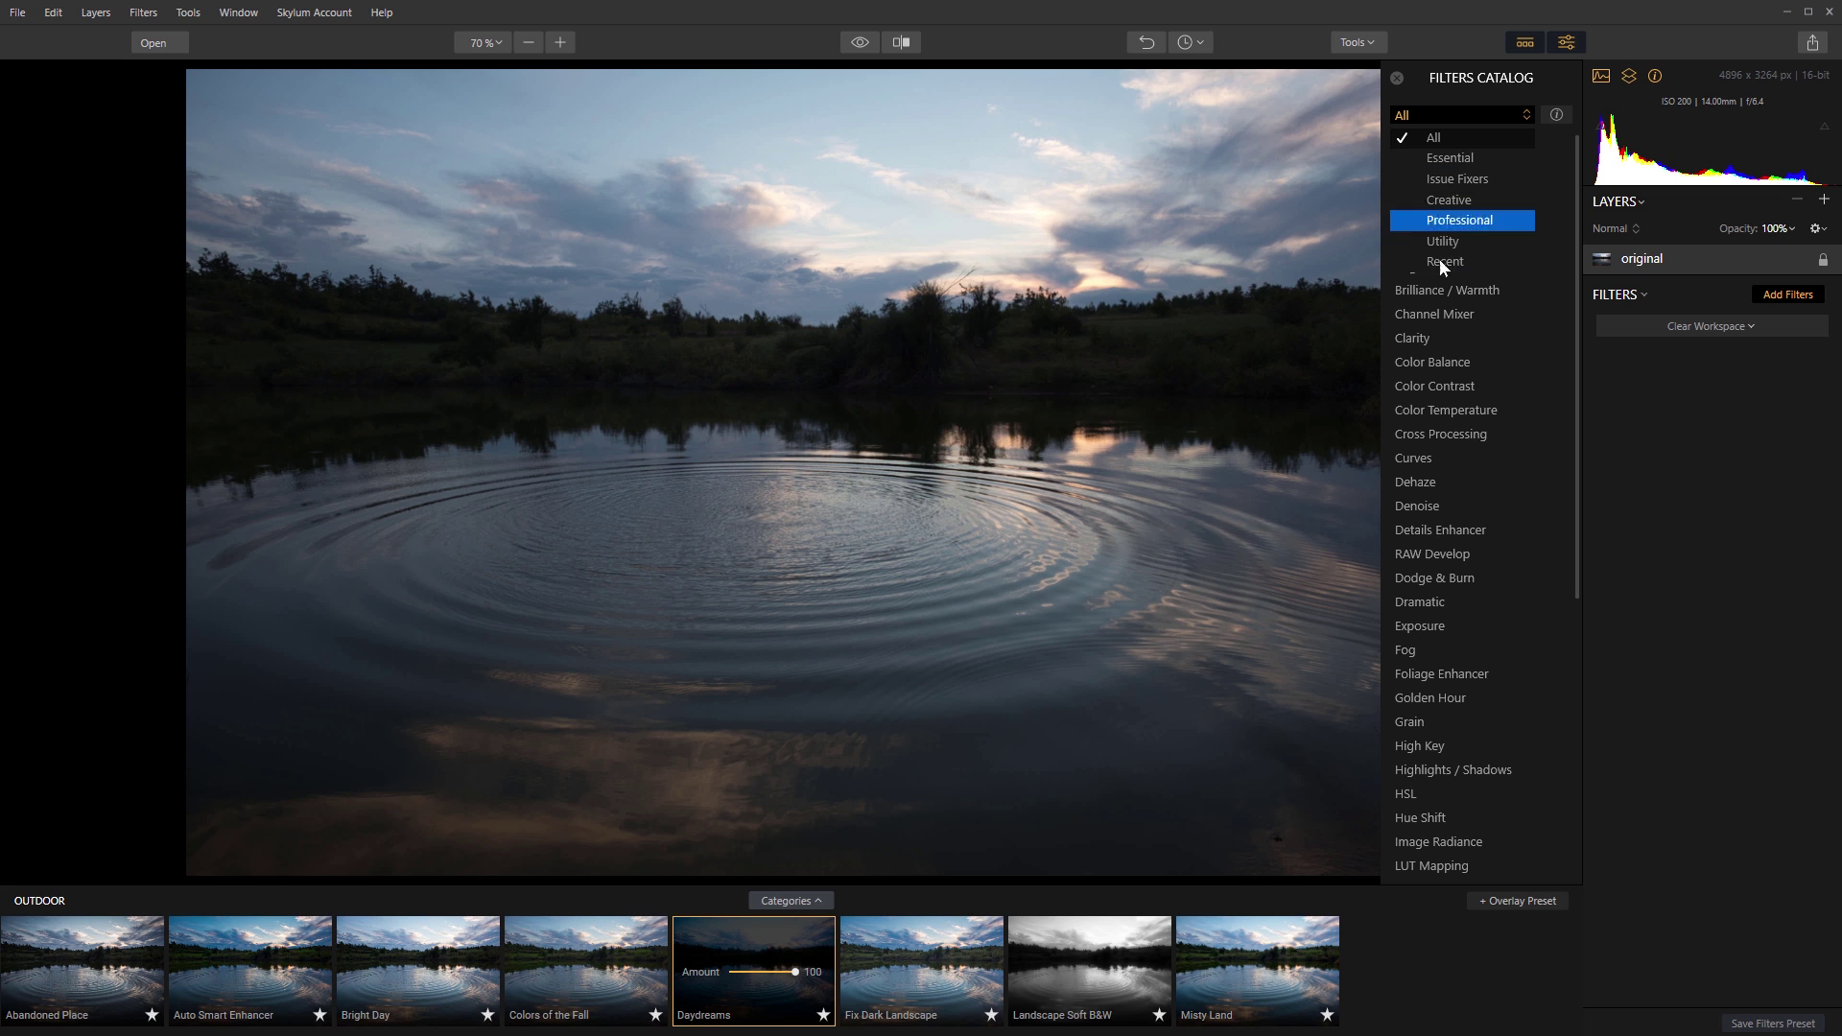
click(1470, 117)
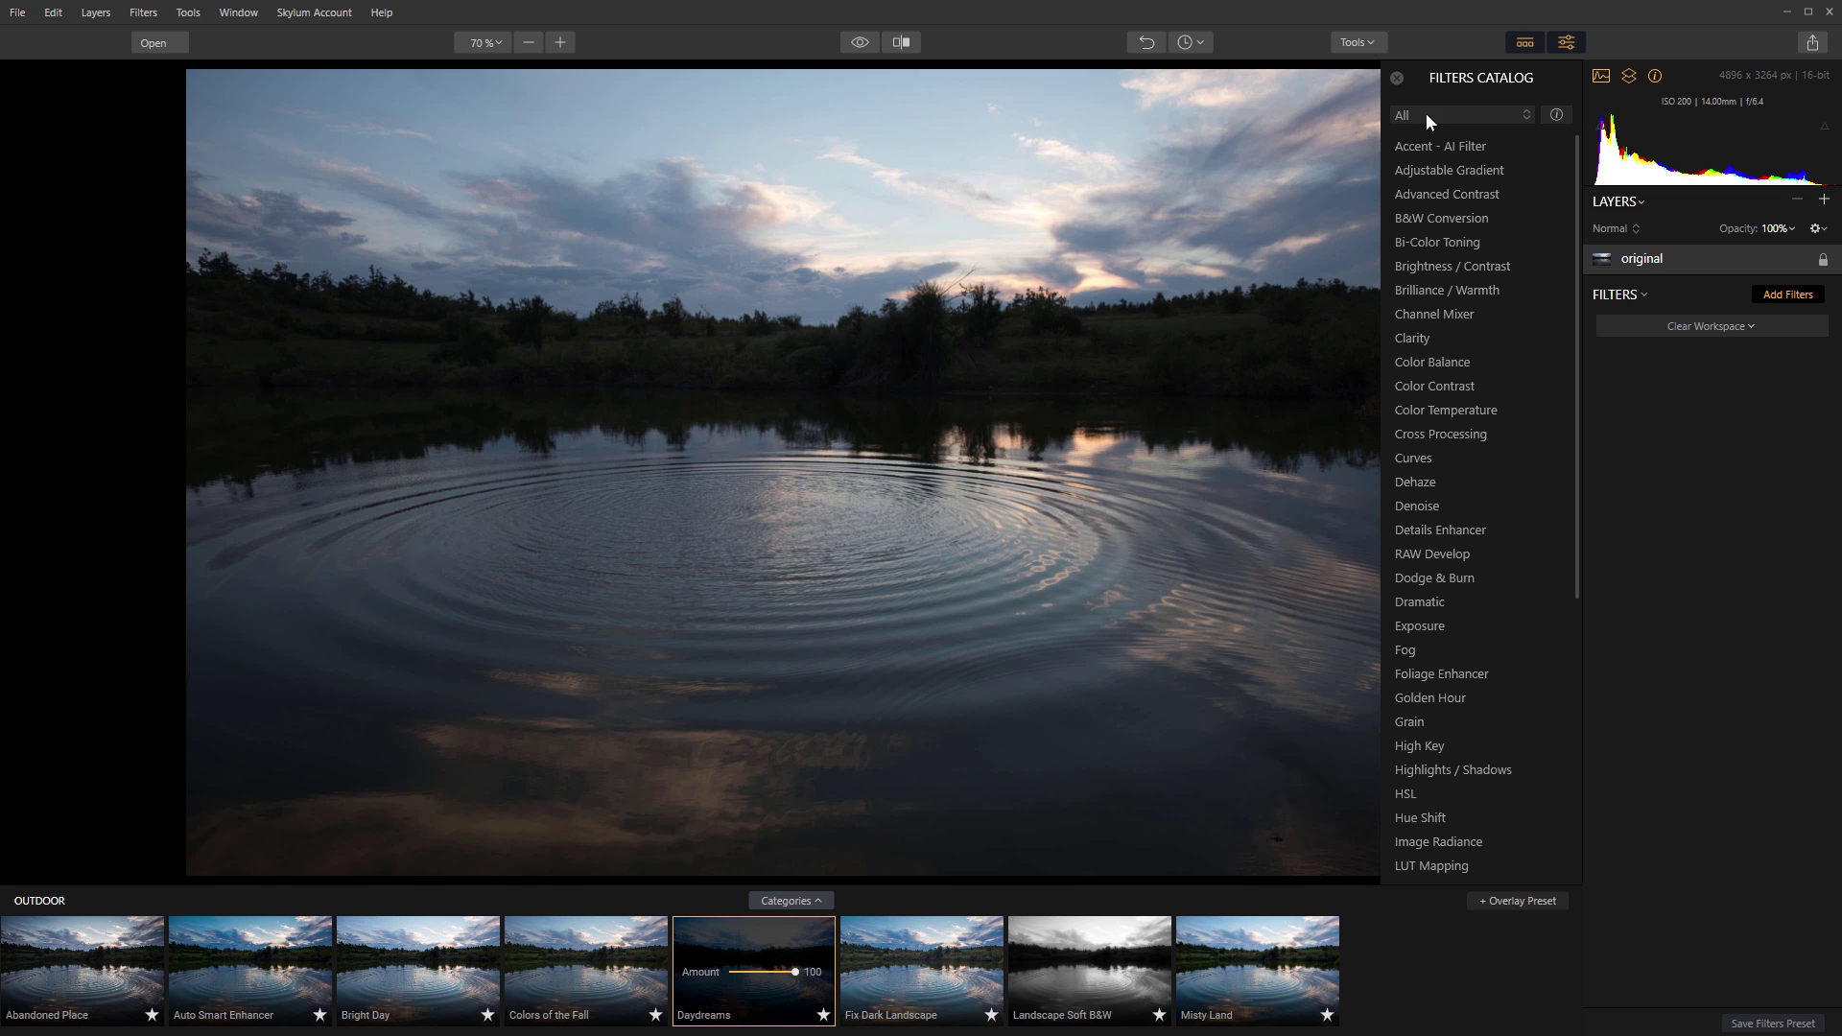
Turn on the catalog's filter descriptions and read the previews of several filters from Accent - AI Filter through Denoise.
click(1558, 117)
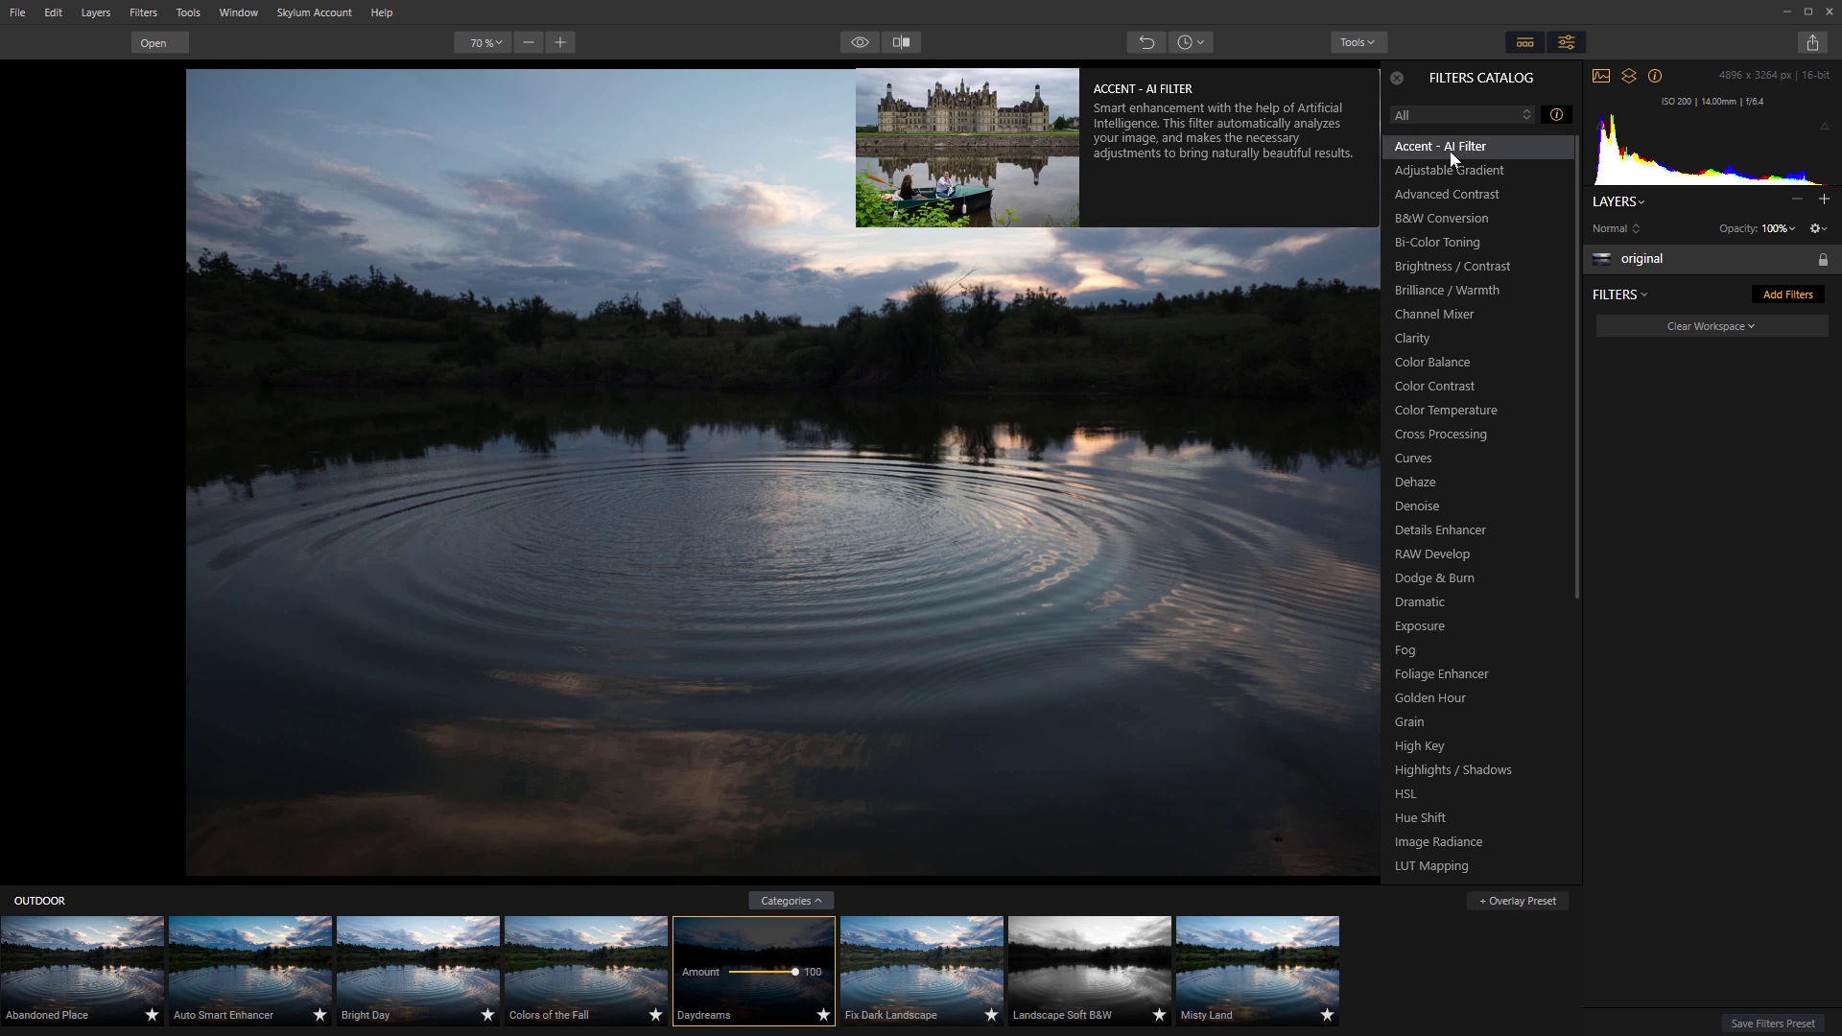
mouse_move(1453, 192)
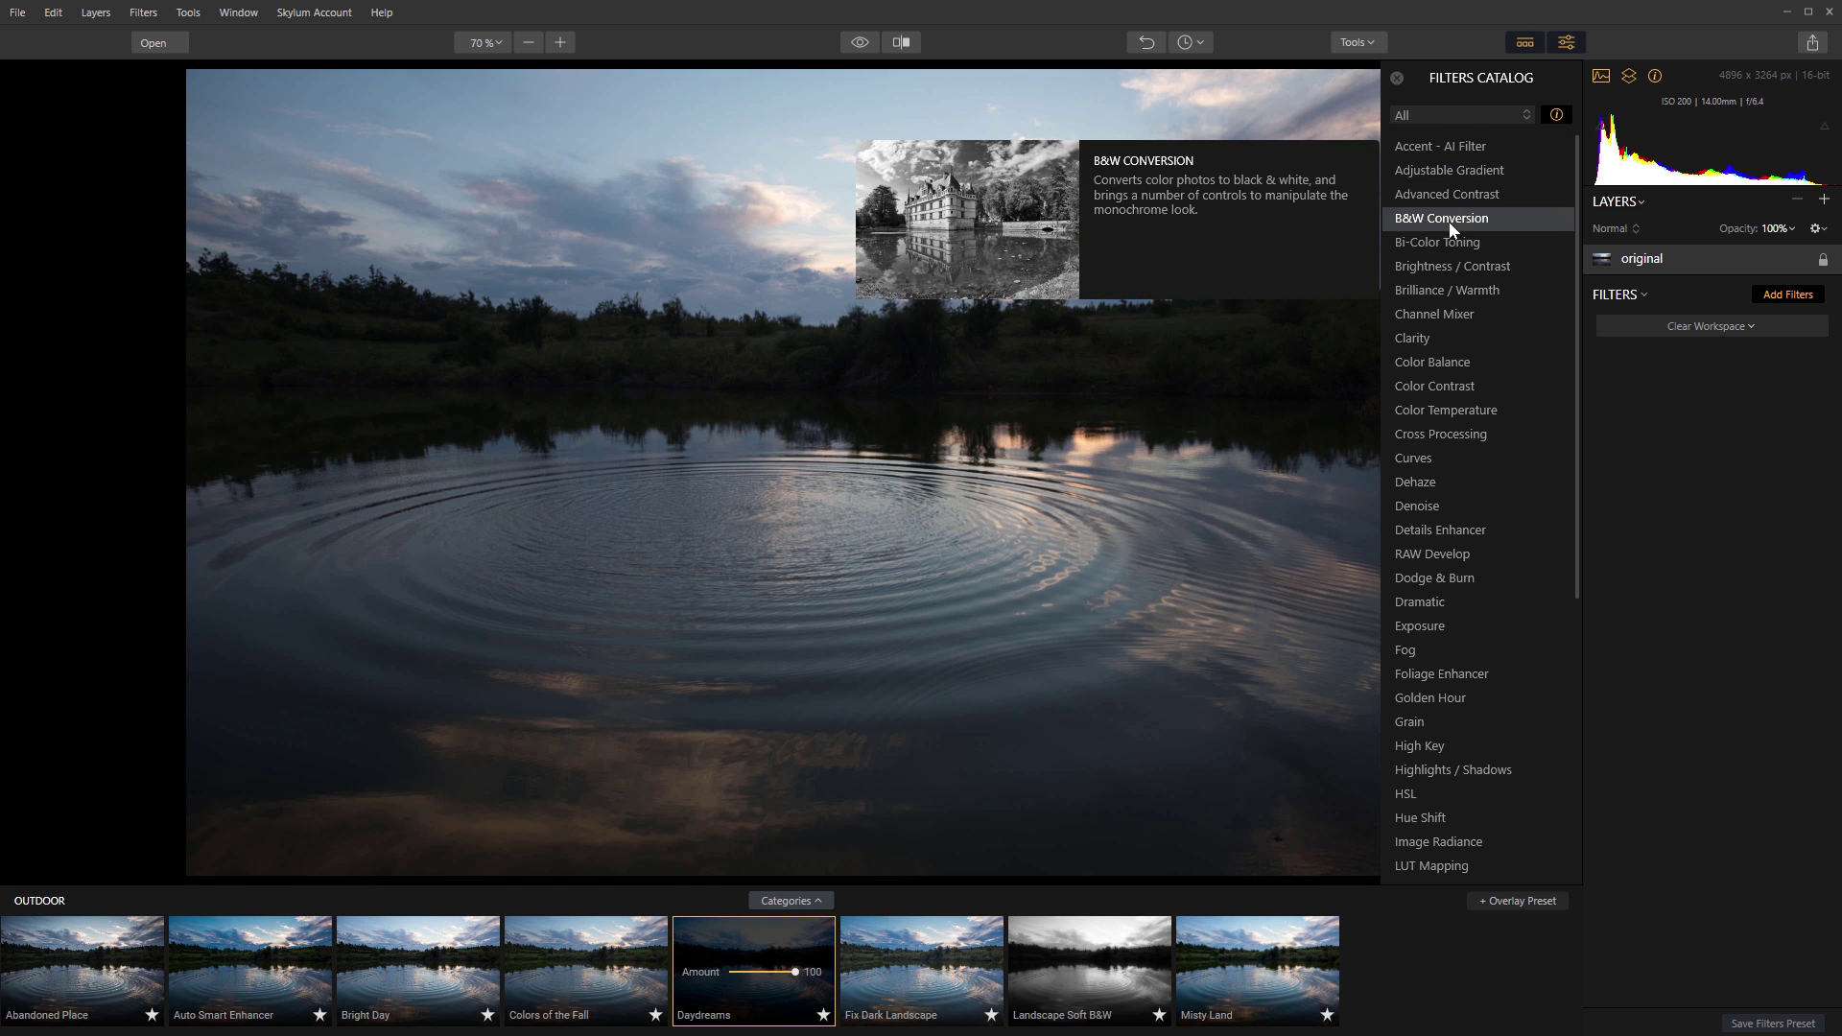
mouse_move(1453, 269)
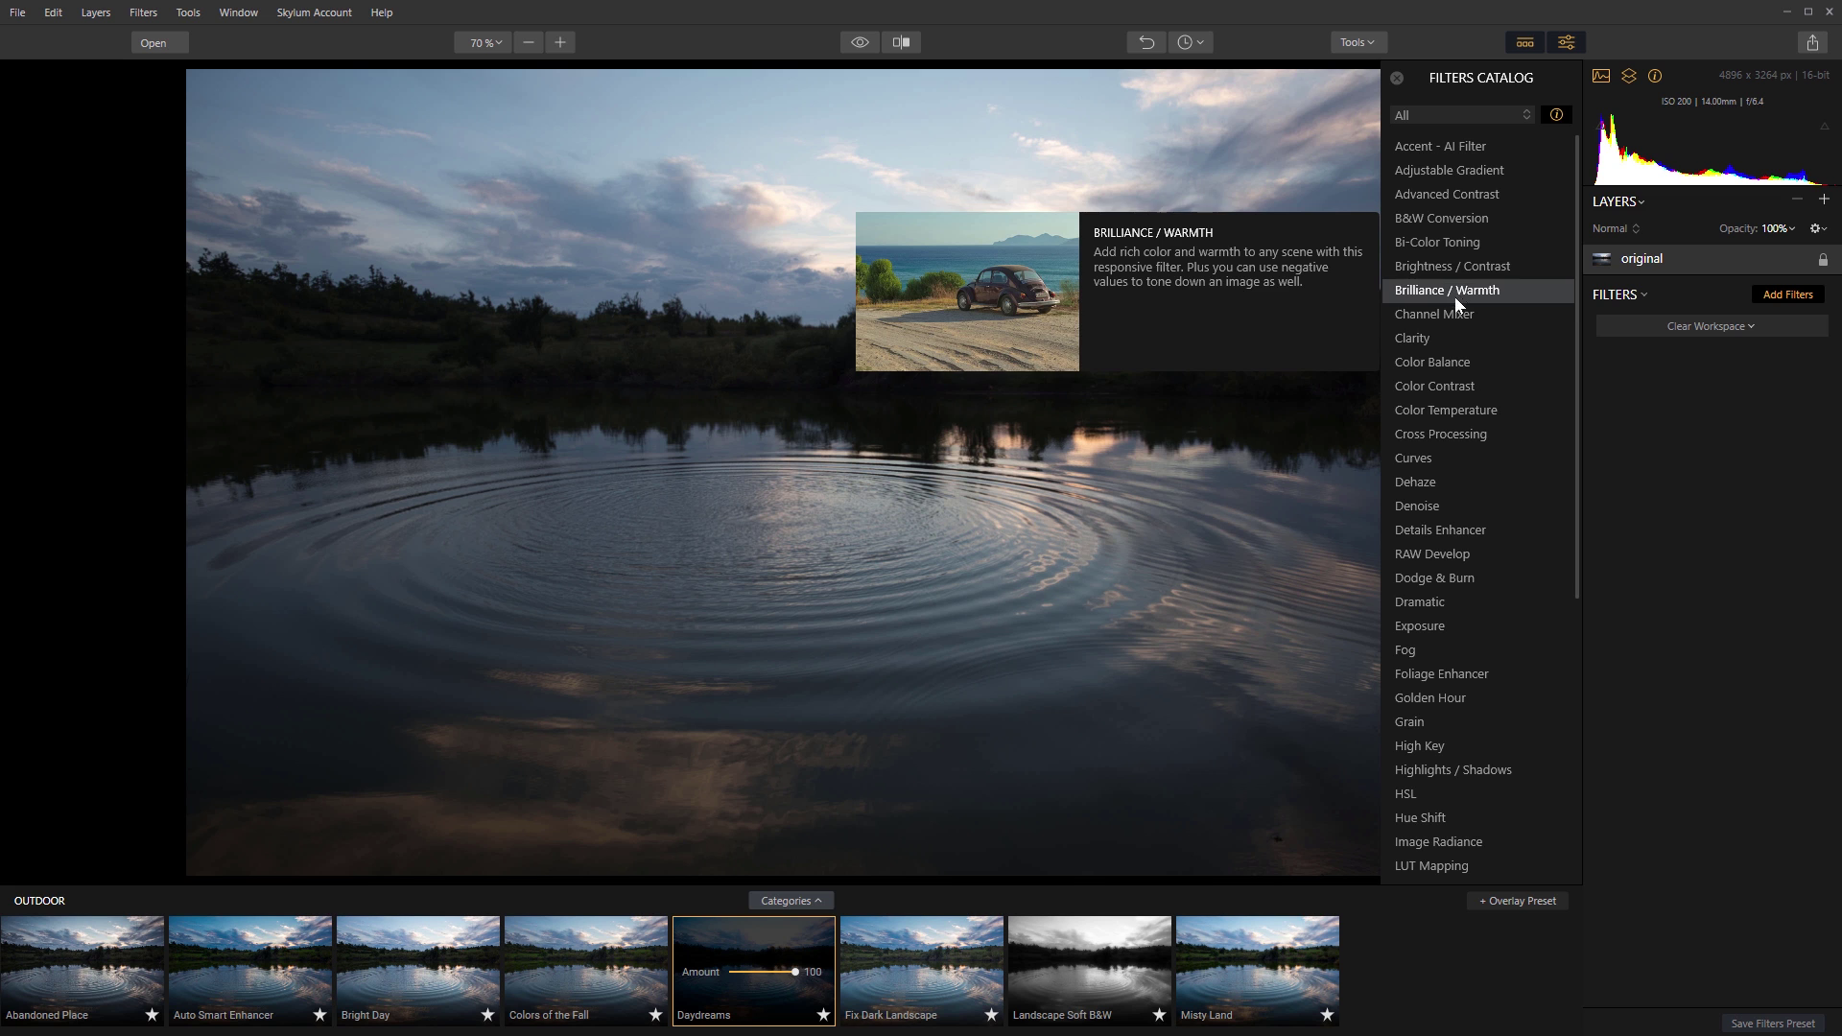
mouse_move(1446, 343)
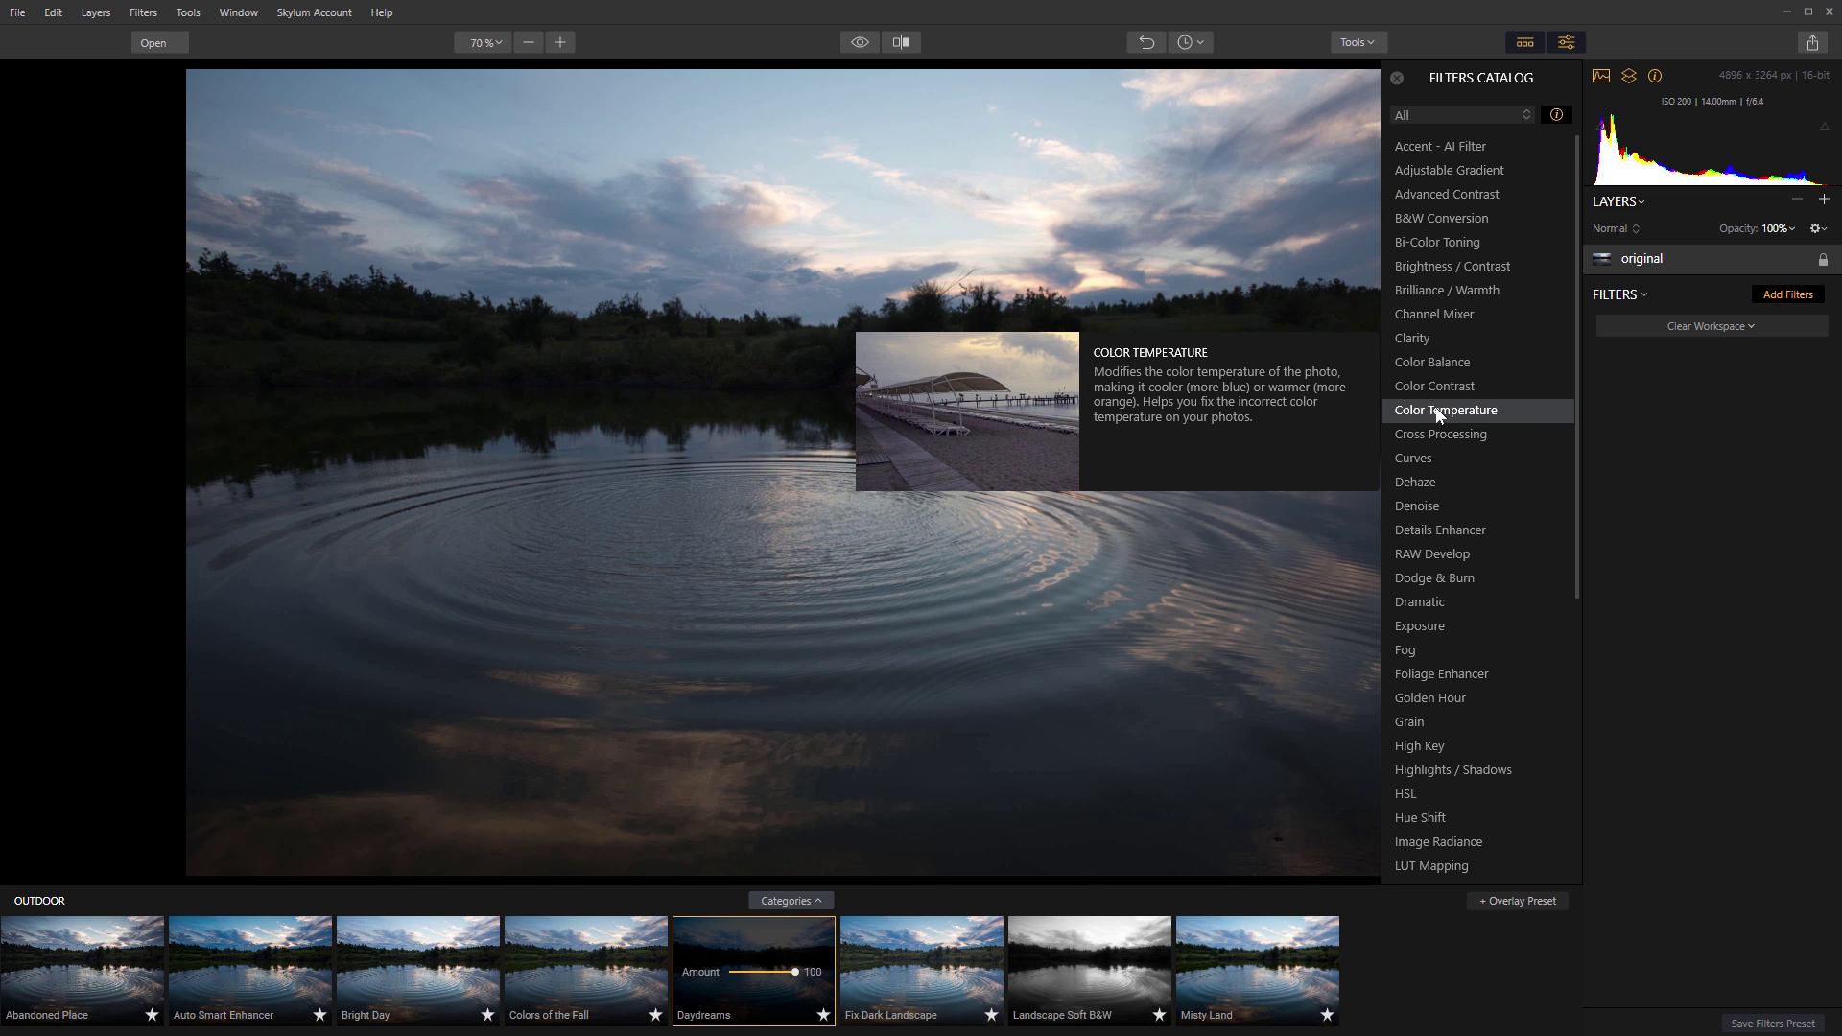
mouse_move(1447, 432)
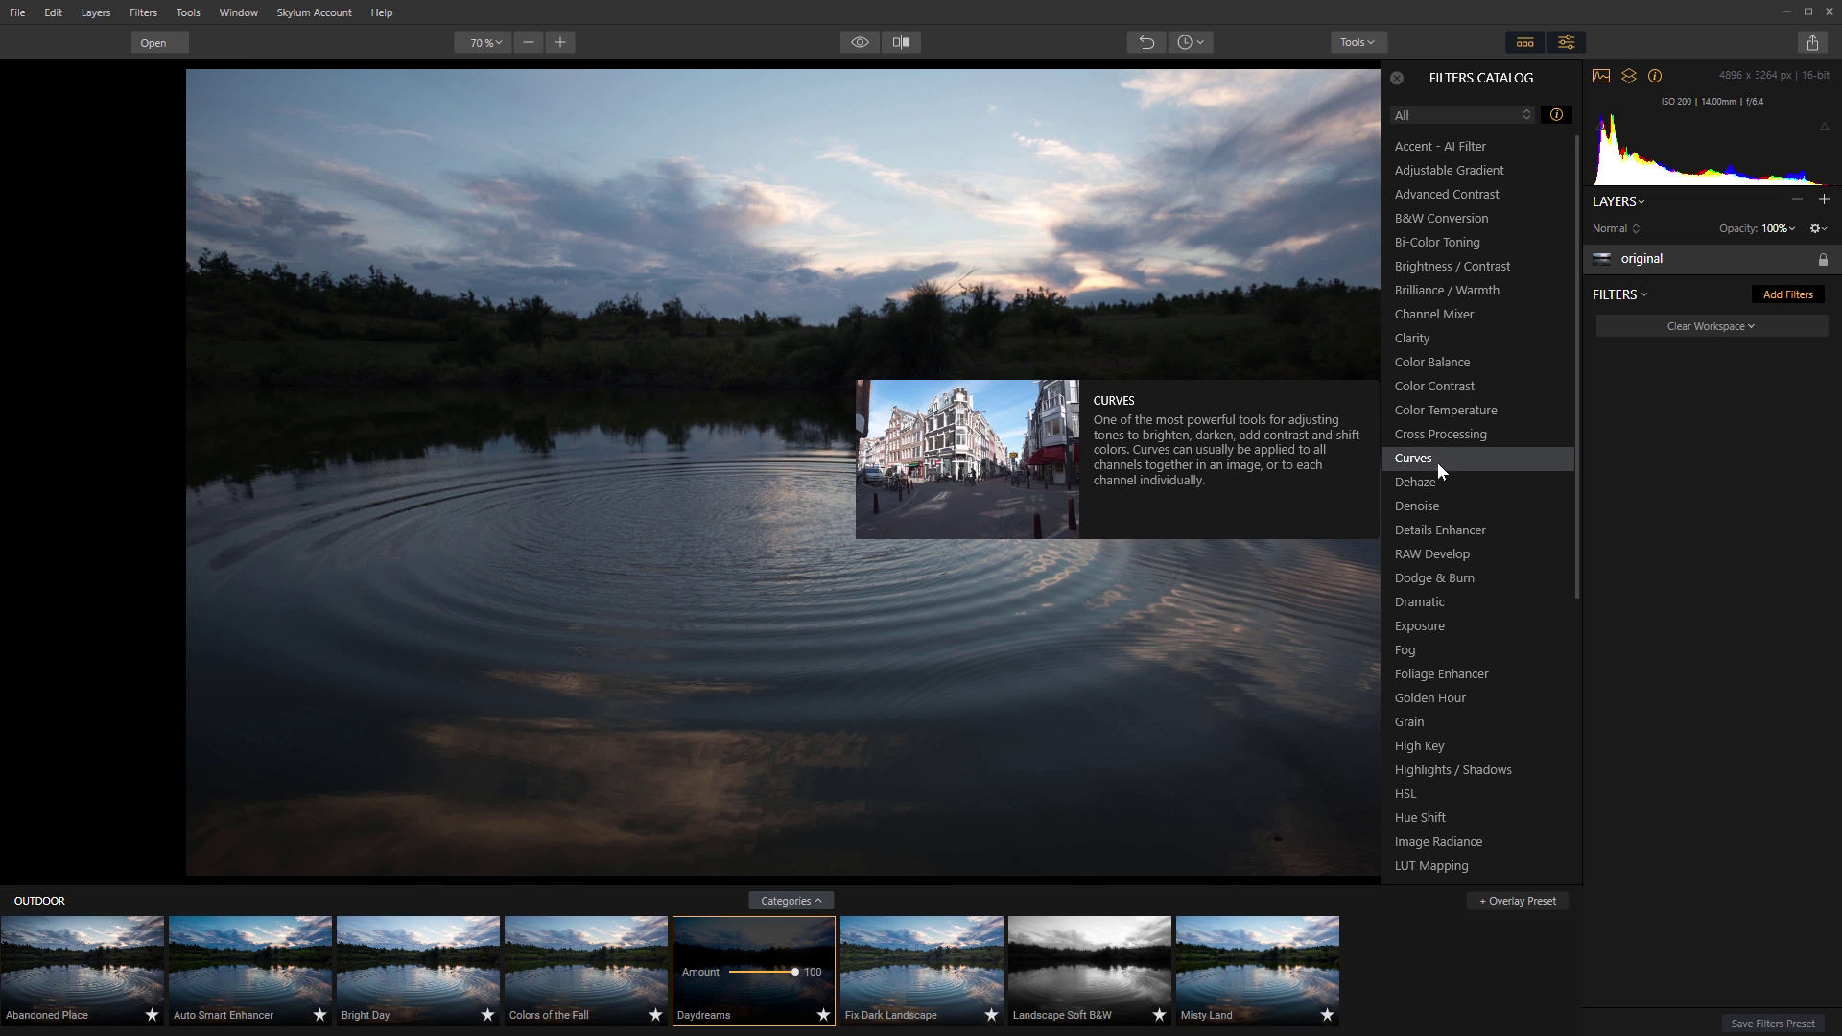
mouse_move(1448, 545)
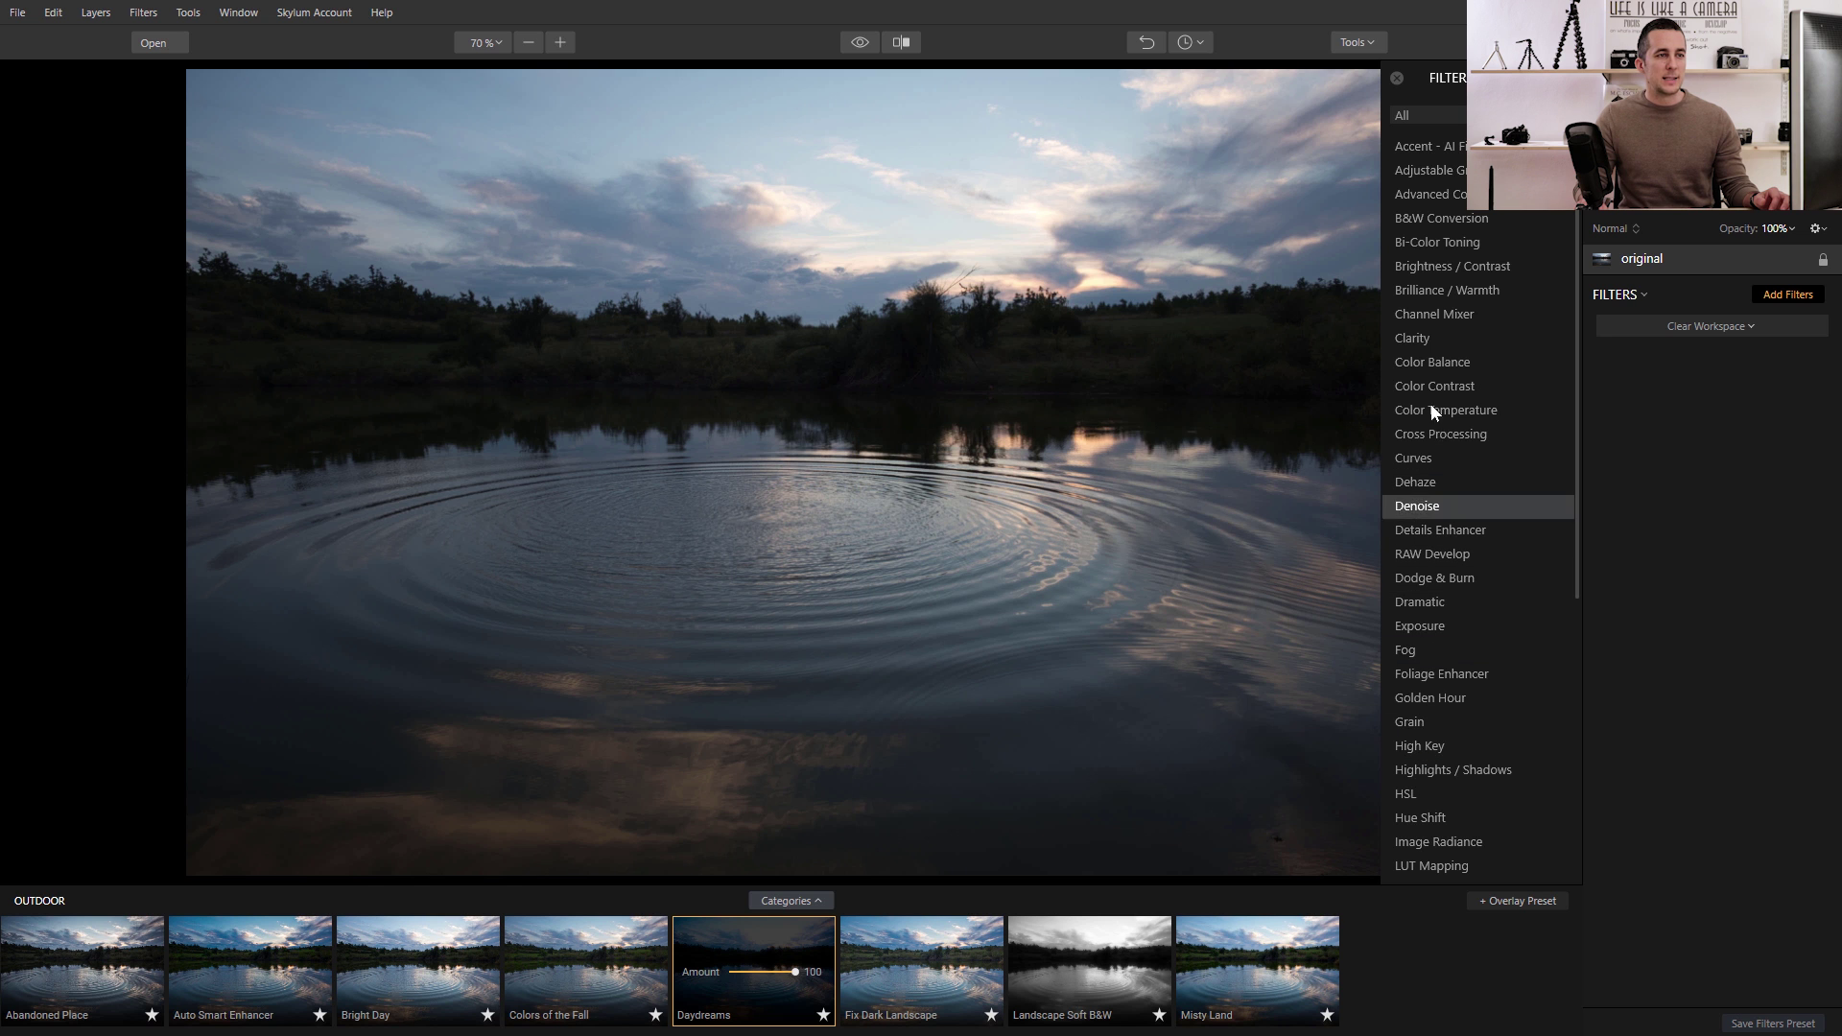
mouse_move(1449, 227)
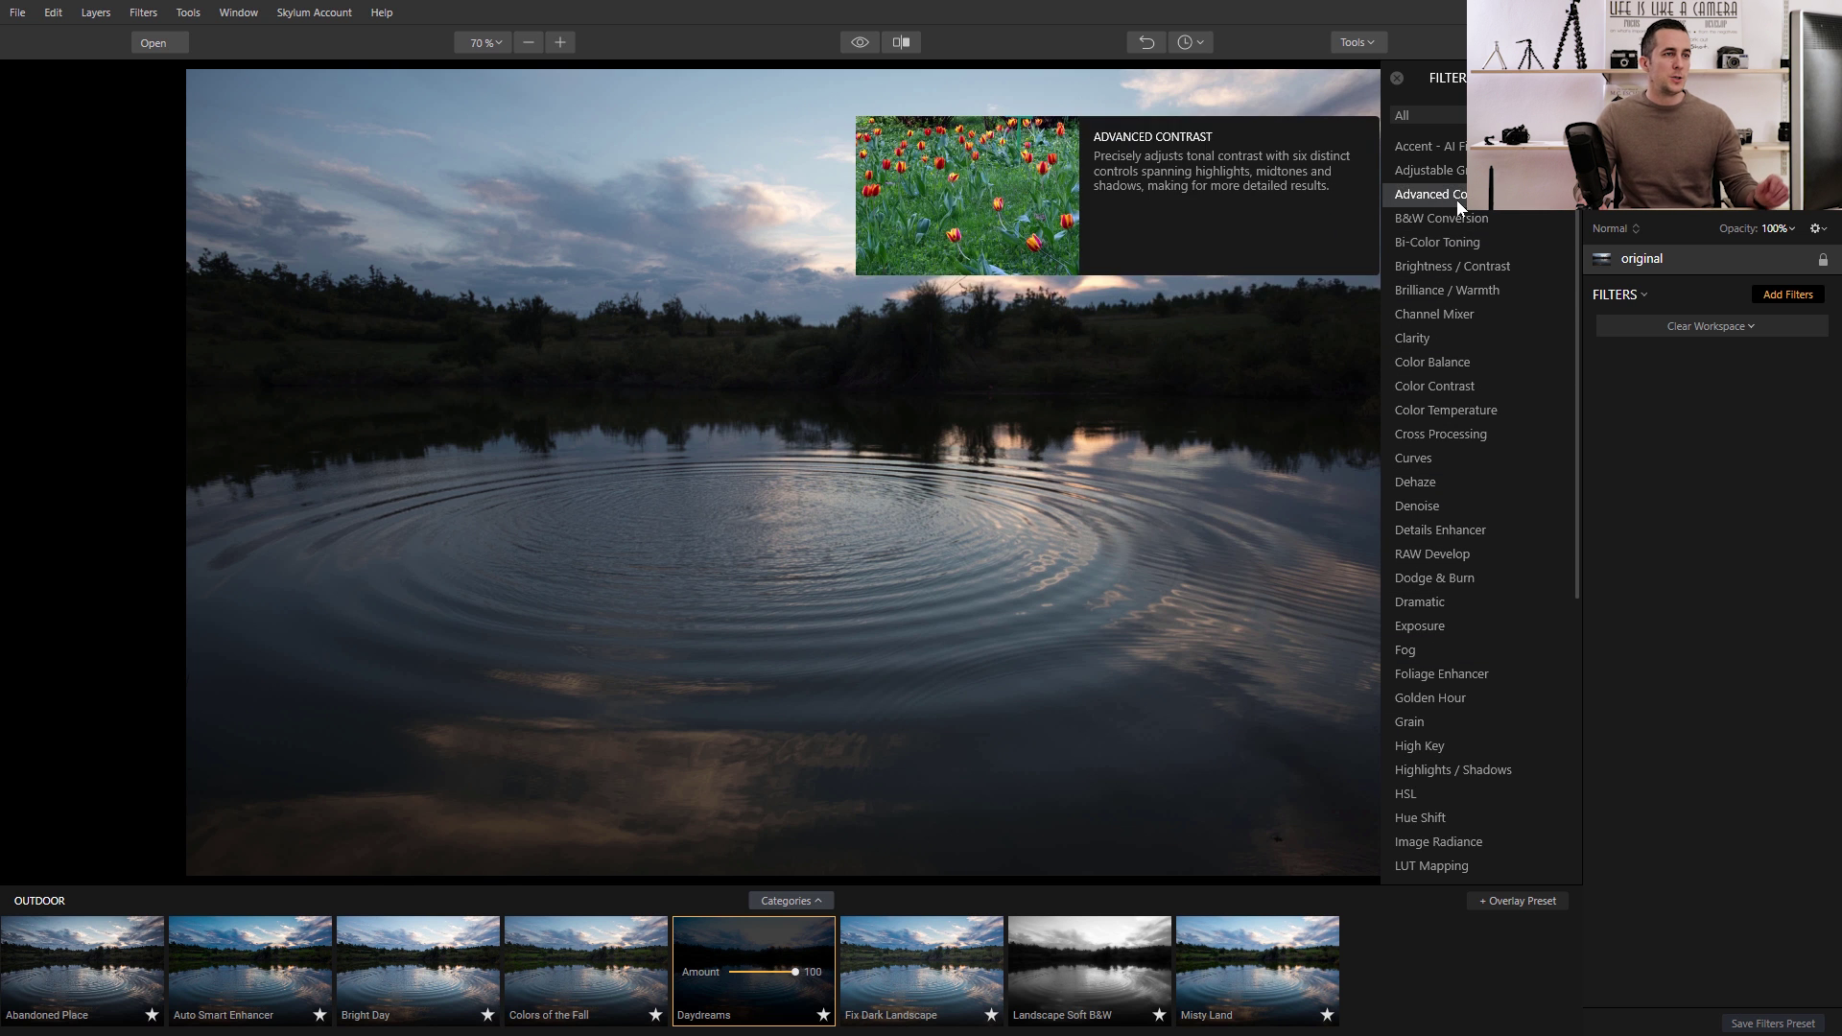
mouse_move(1455, 503)
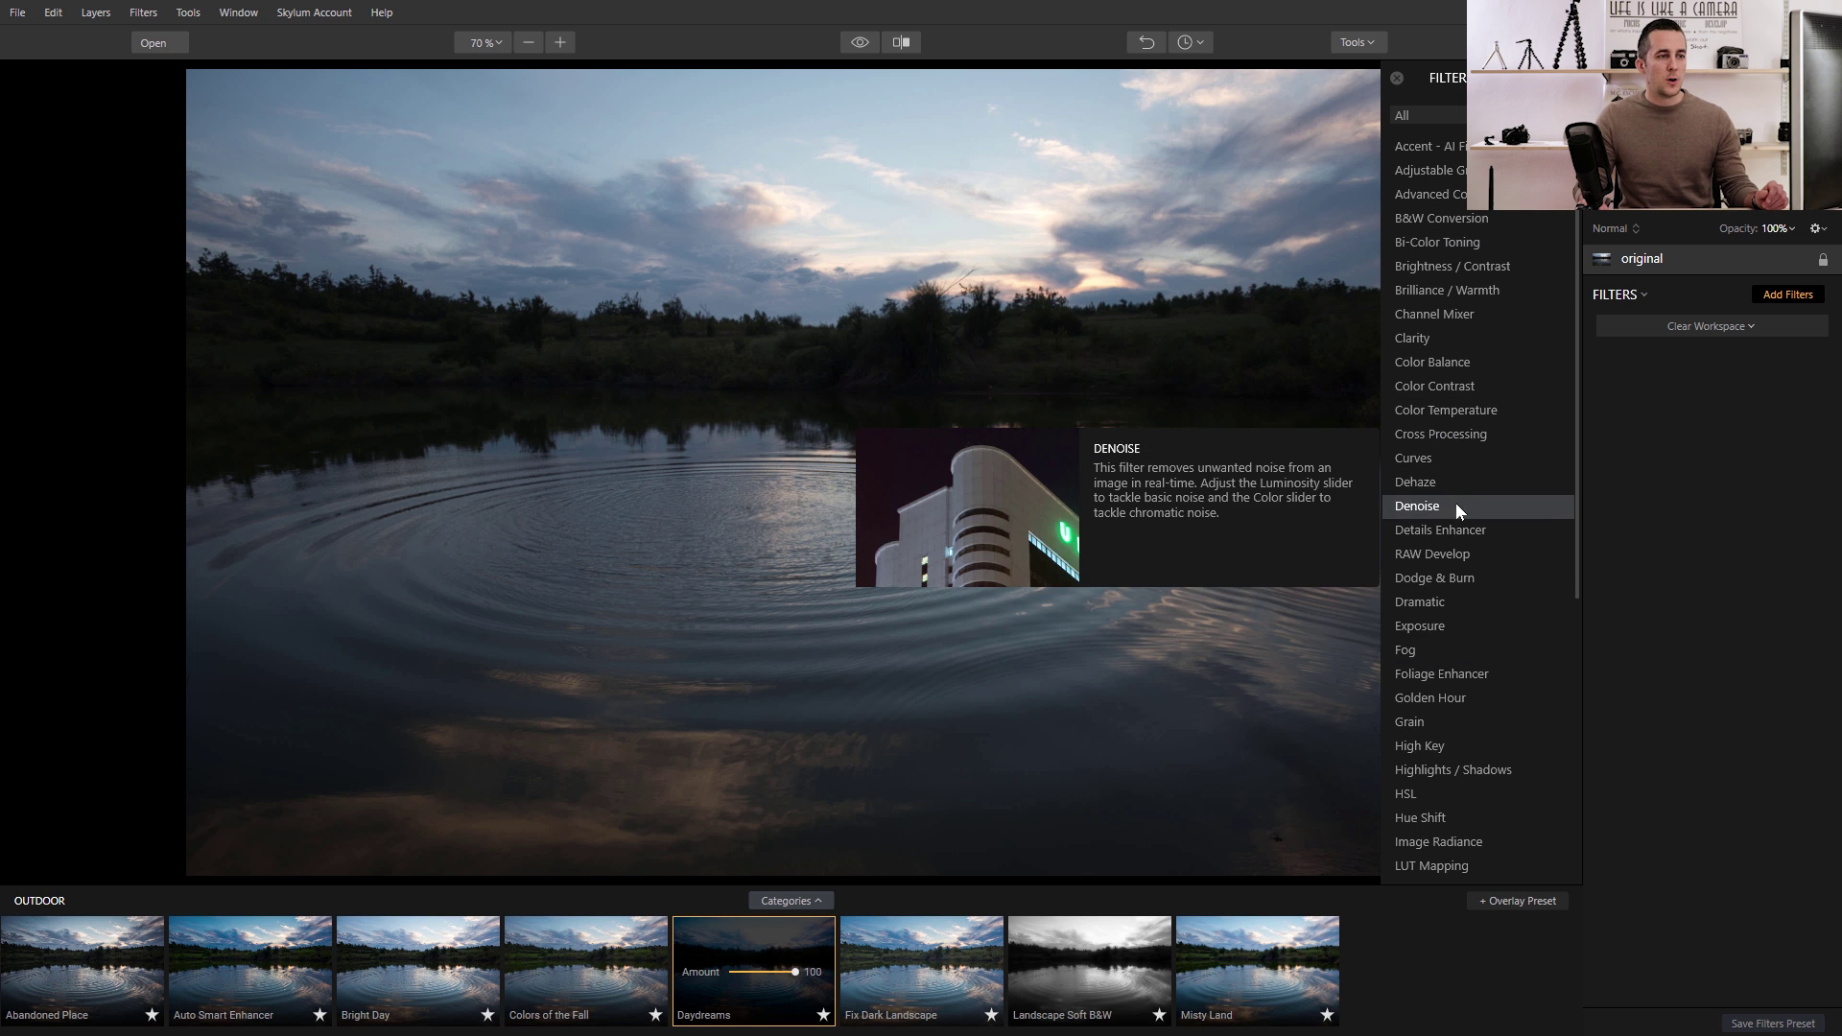
Add the RAW Develop filter with Highlights -24, Shadows 31, Blacks -7, Clarity 17 and Exposure 0.44, and compare against the original photo.
click(1434, 554)
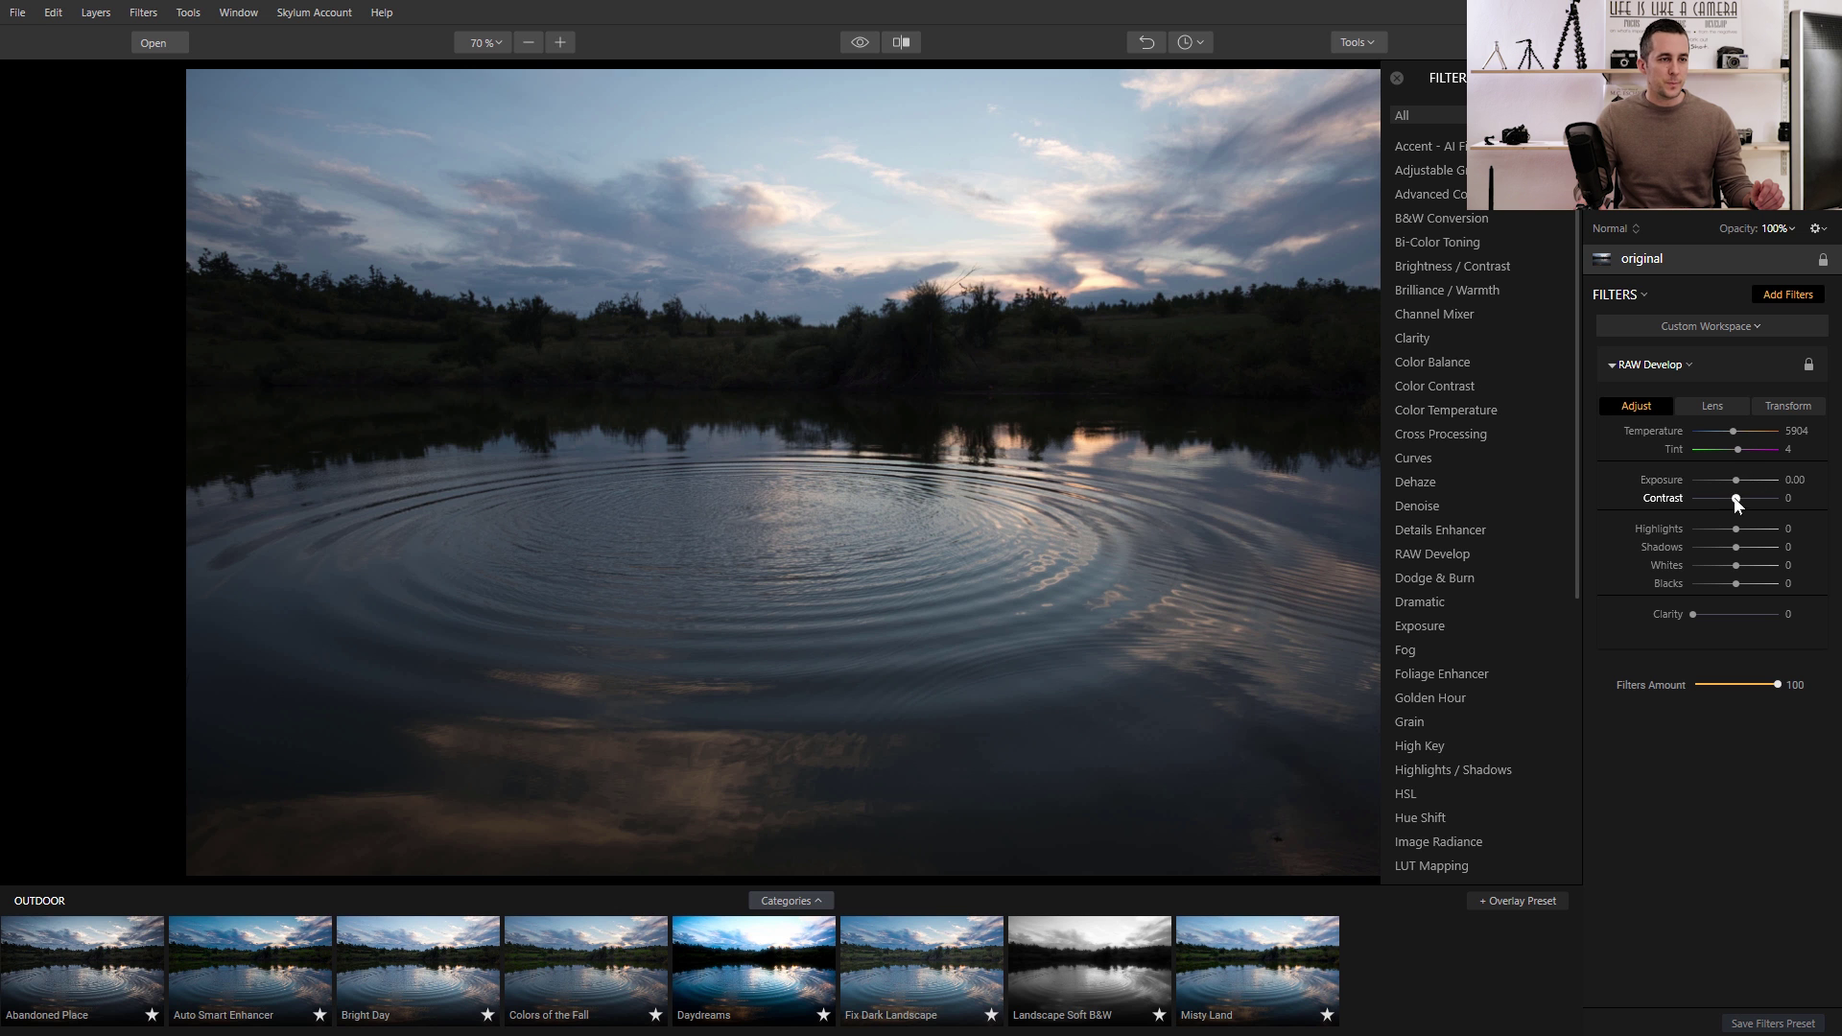
mouse_move(1736, 547)
mouse_down()
mouse_move(1751, 551)
mouse_move(1725, 529)
mouse_up()
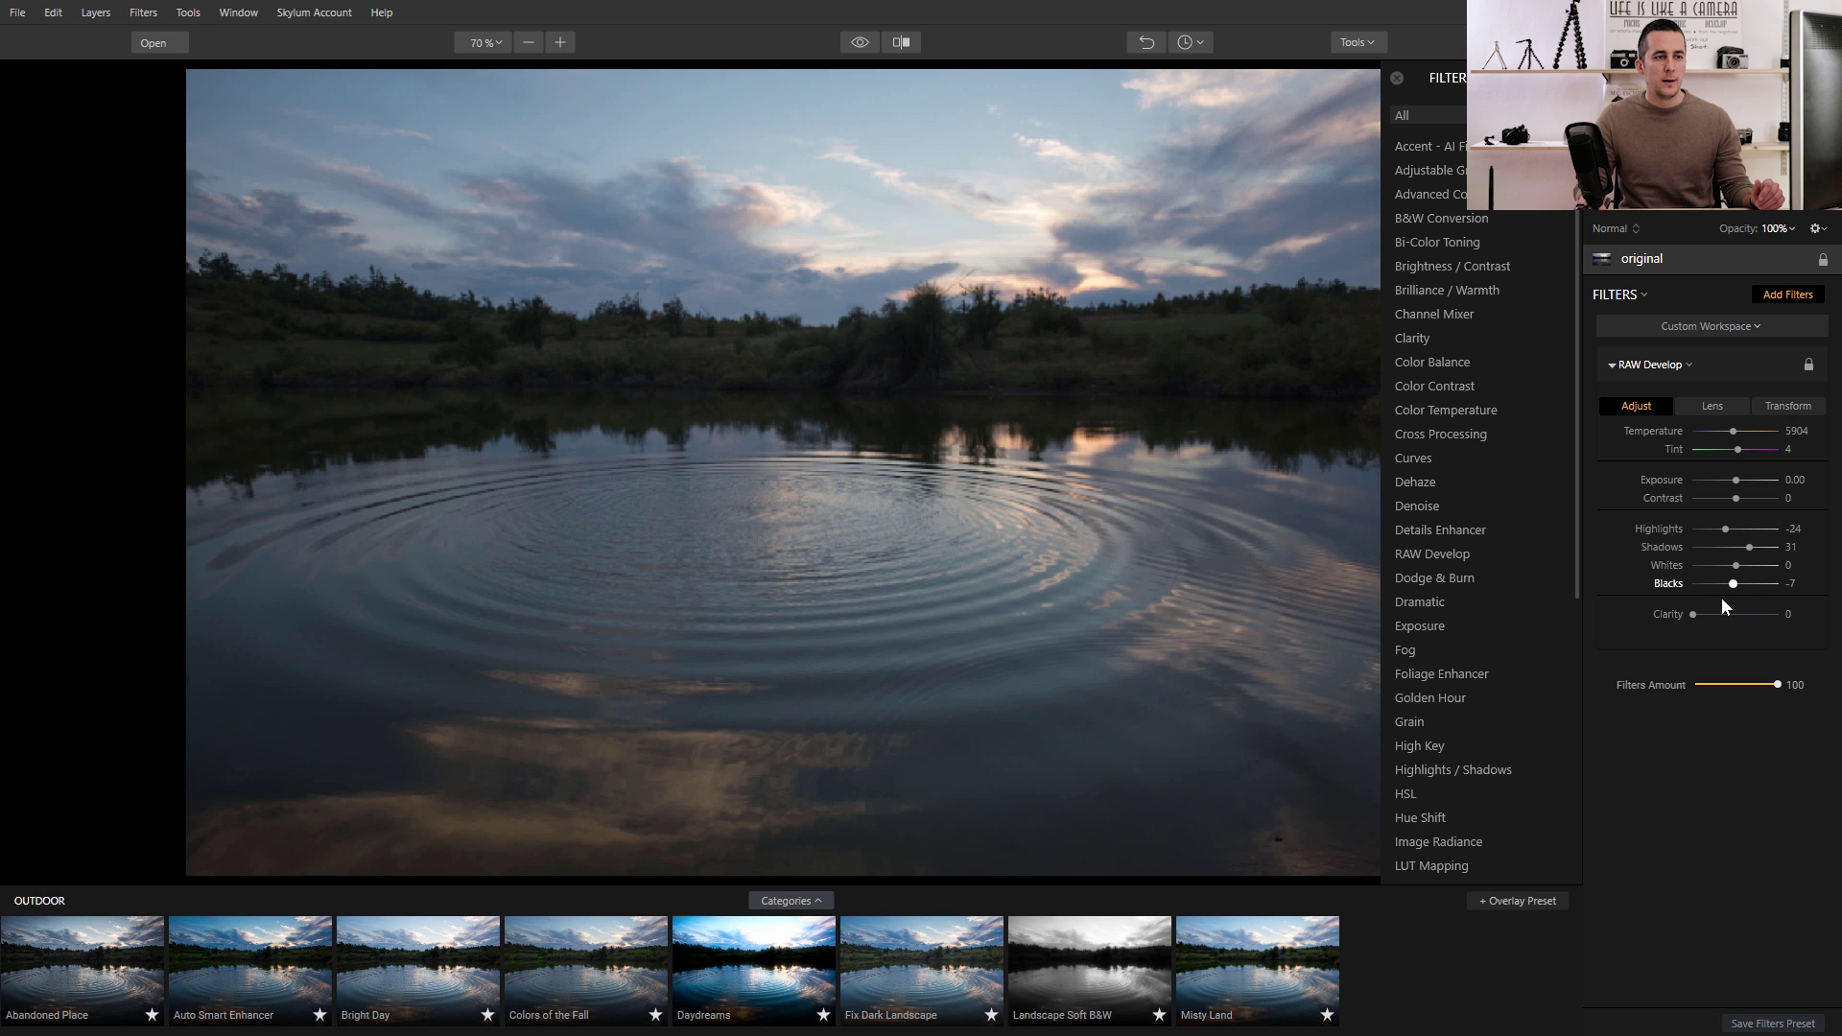
drag(1693, 614, 1707, 615)
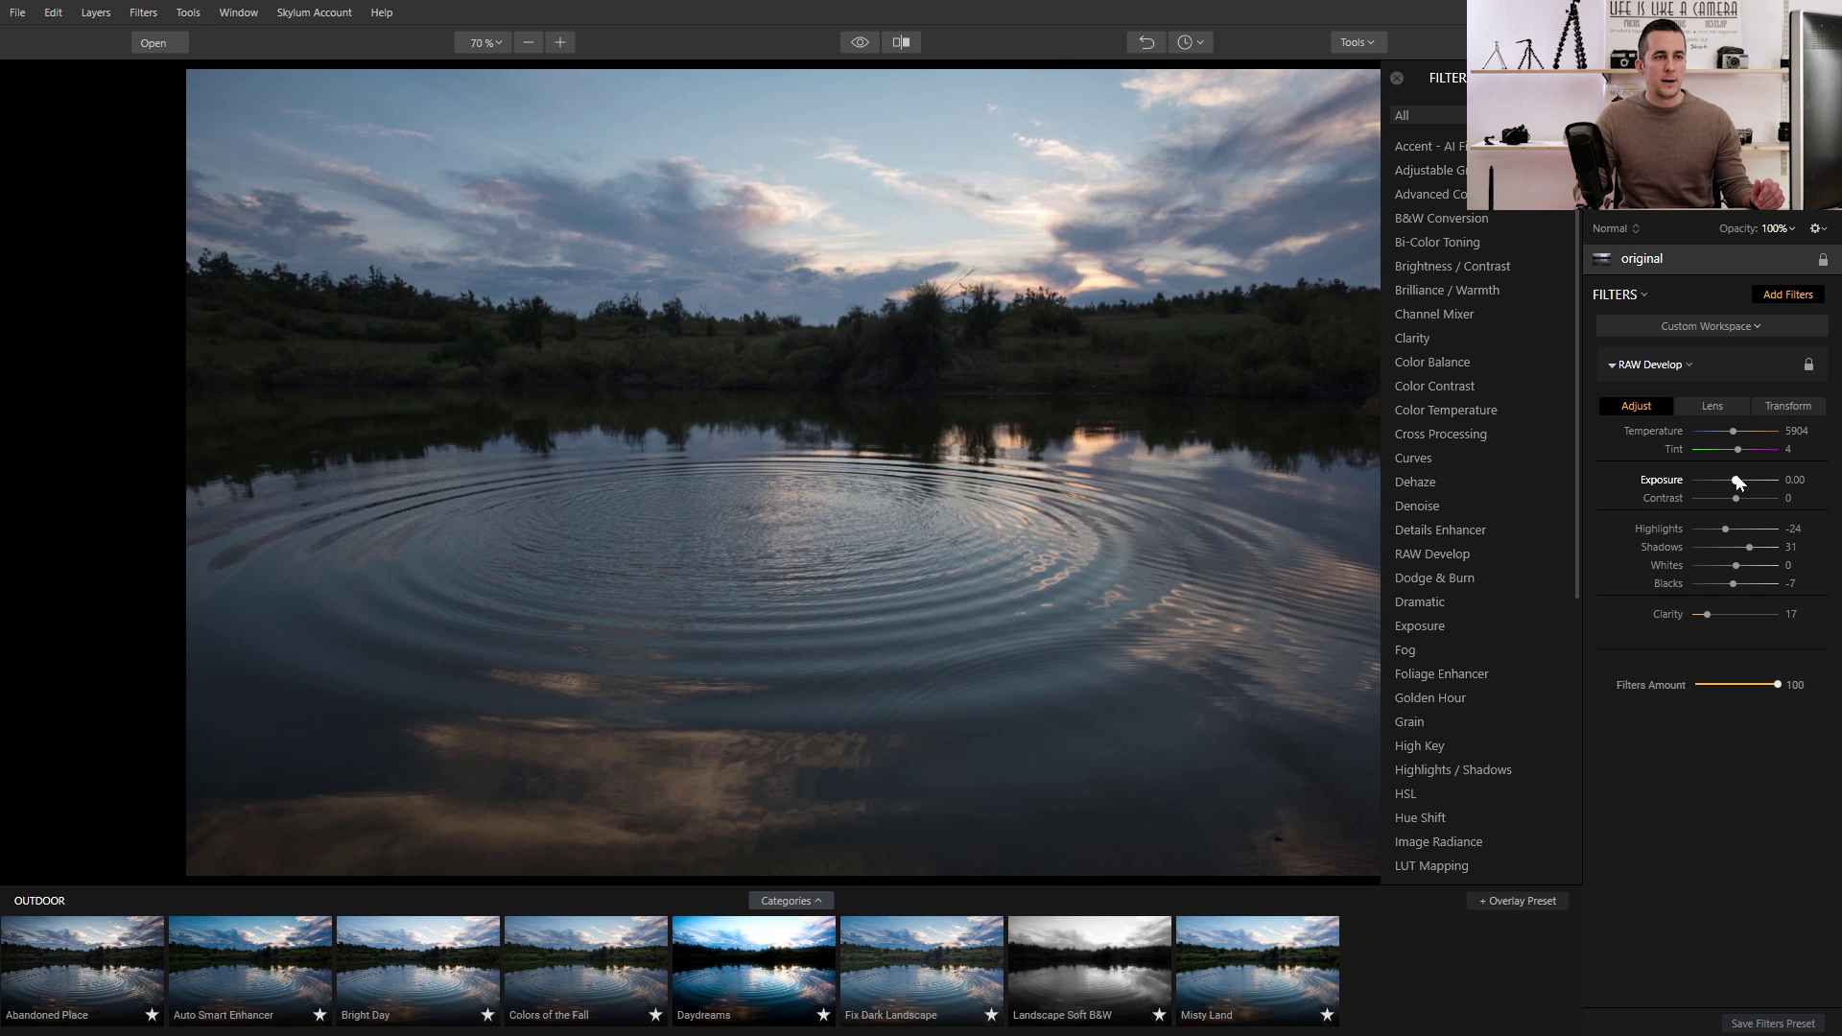
drag(1739, 480, 1742, 480)
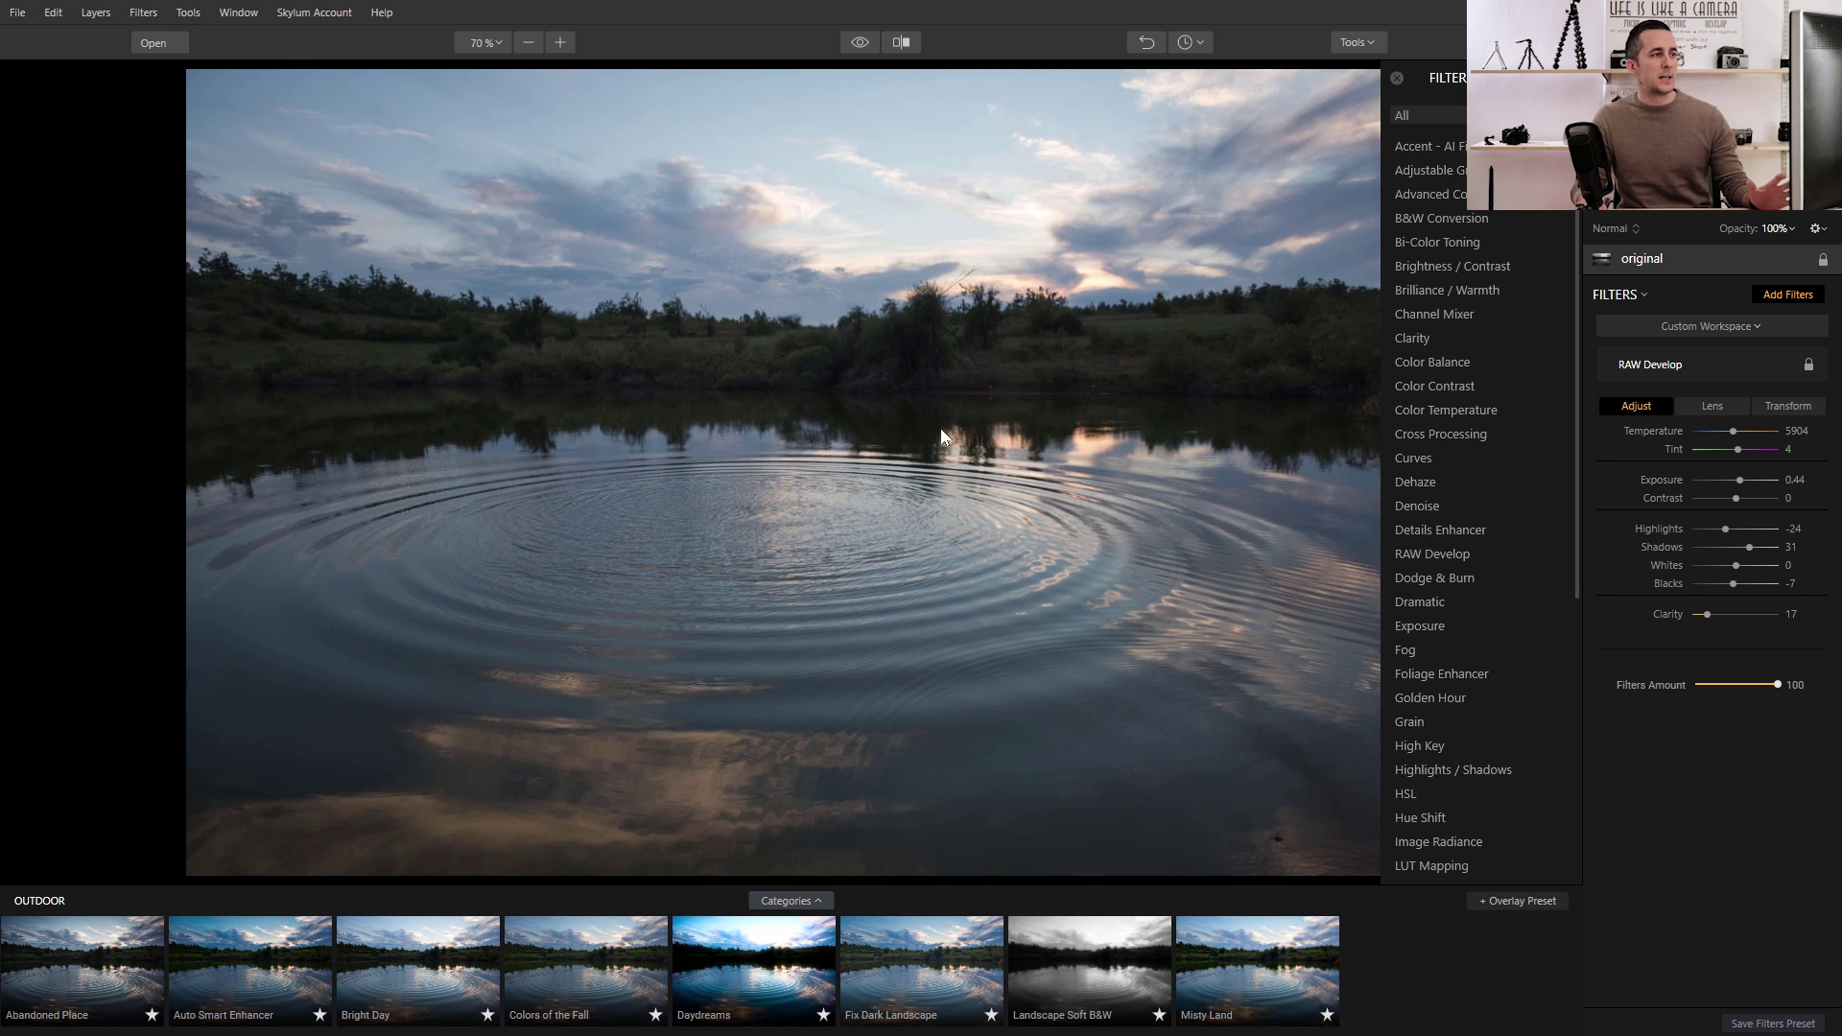
click(860, 42)
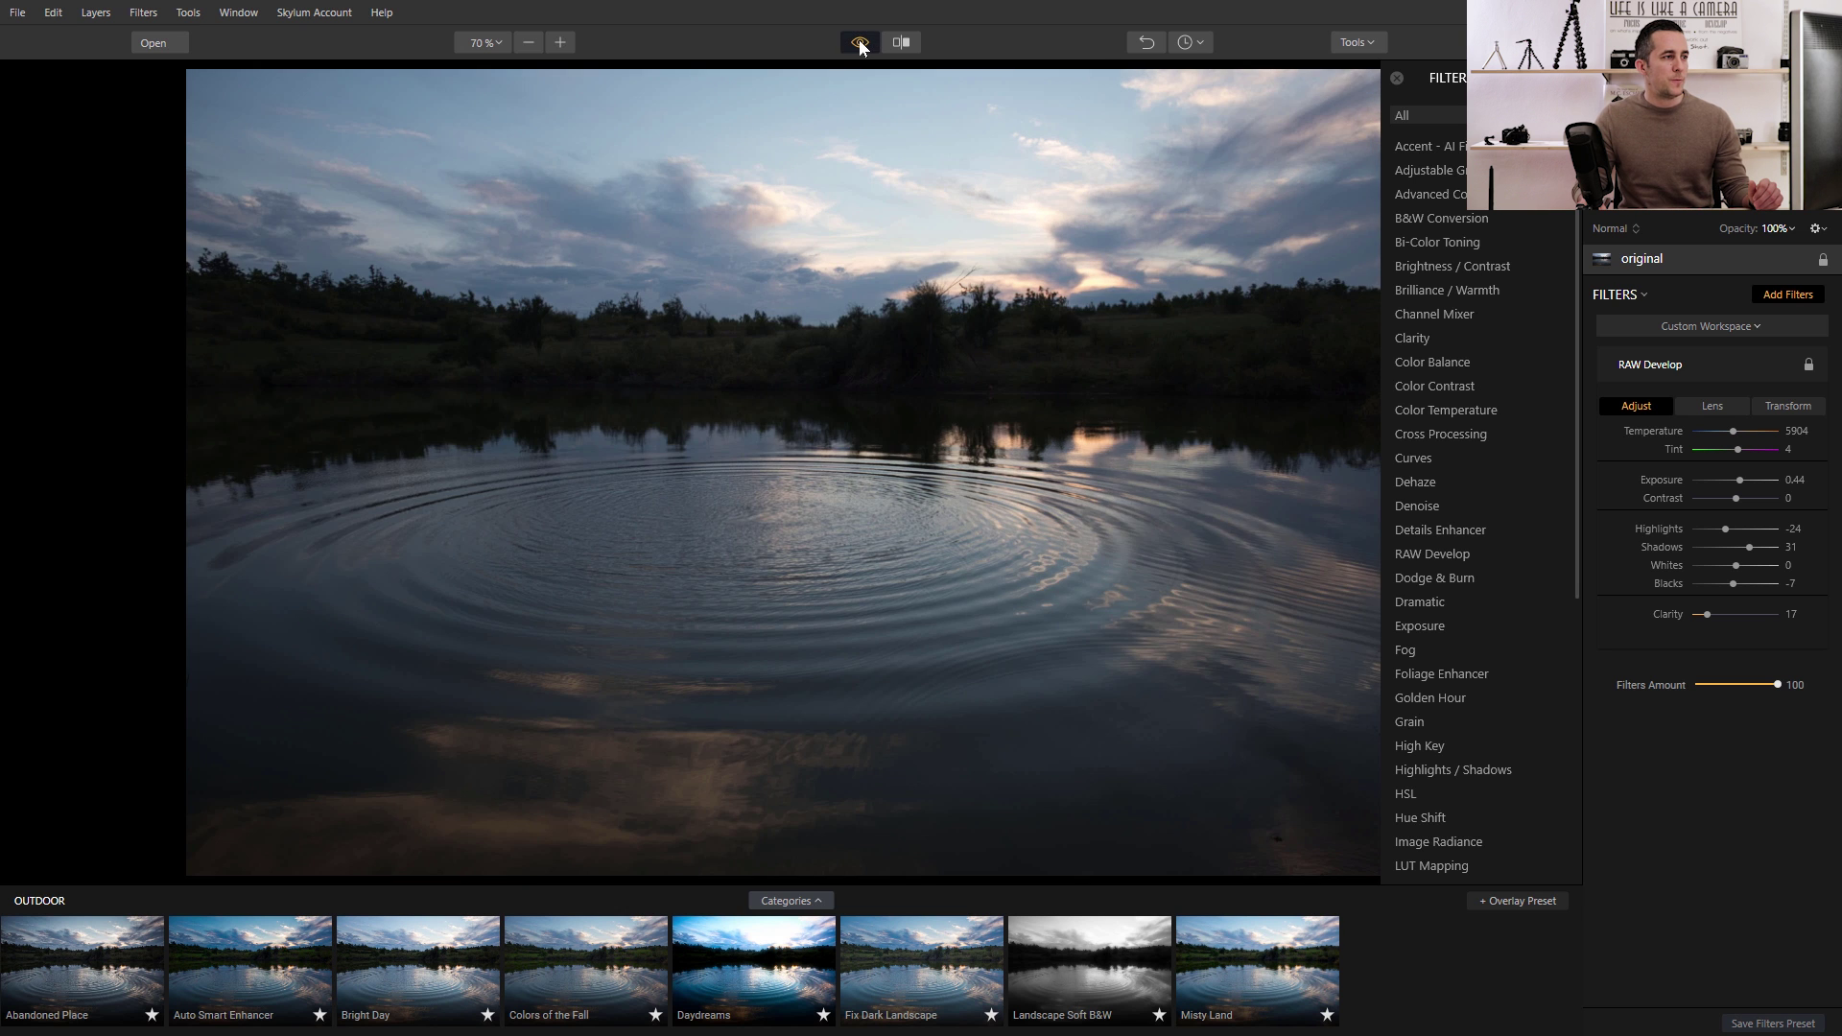
click(860, 42)
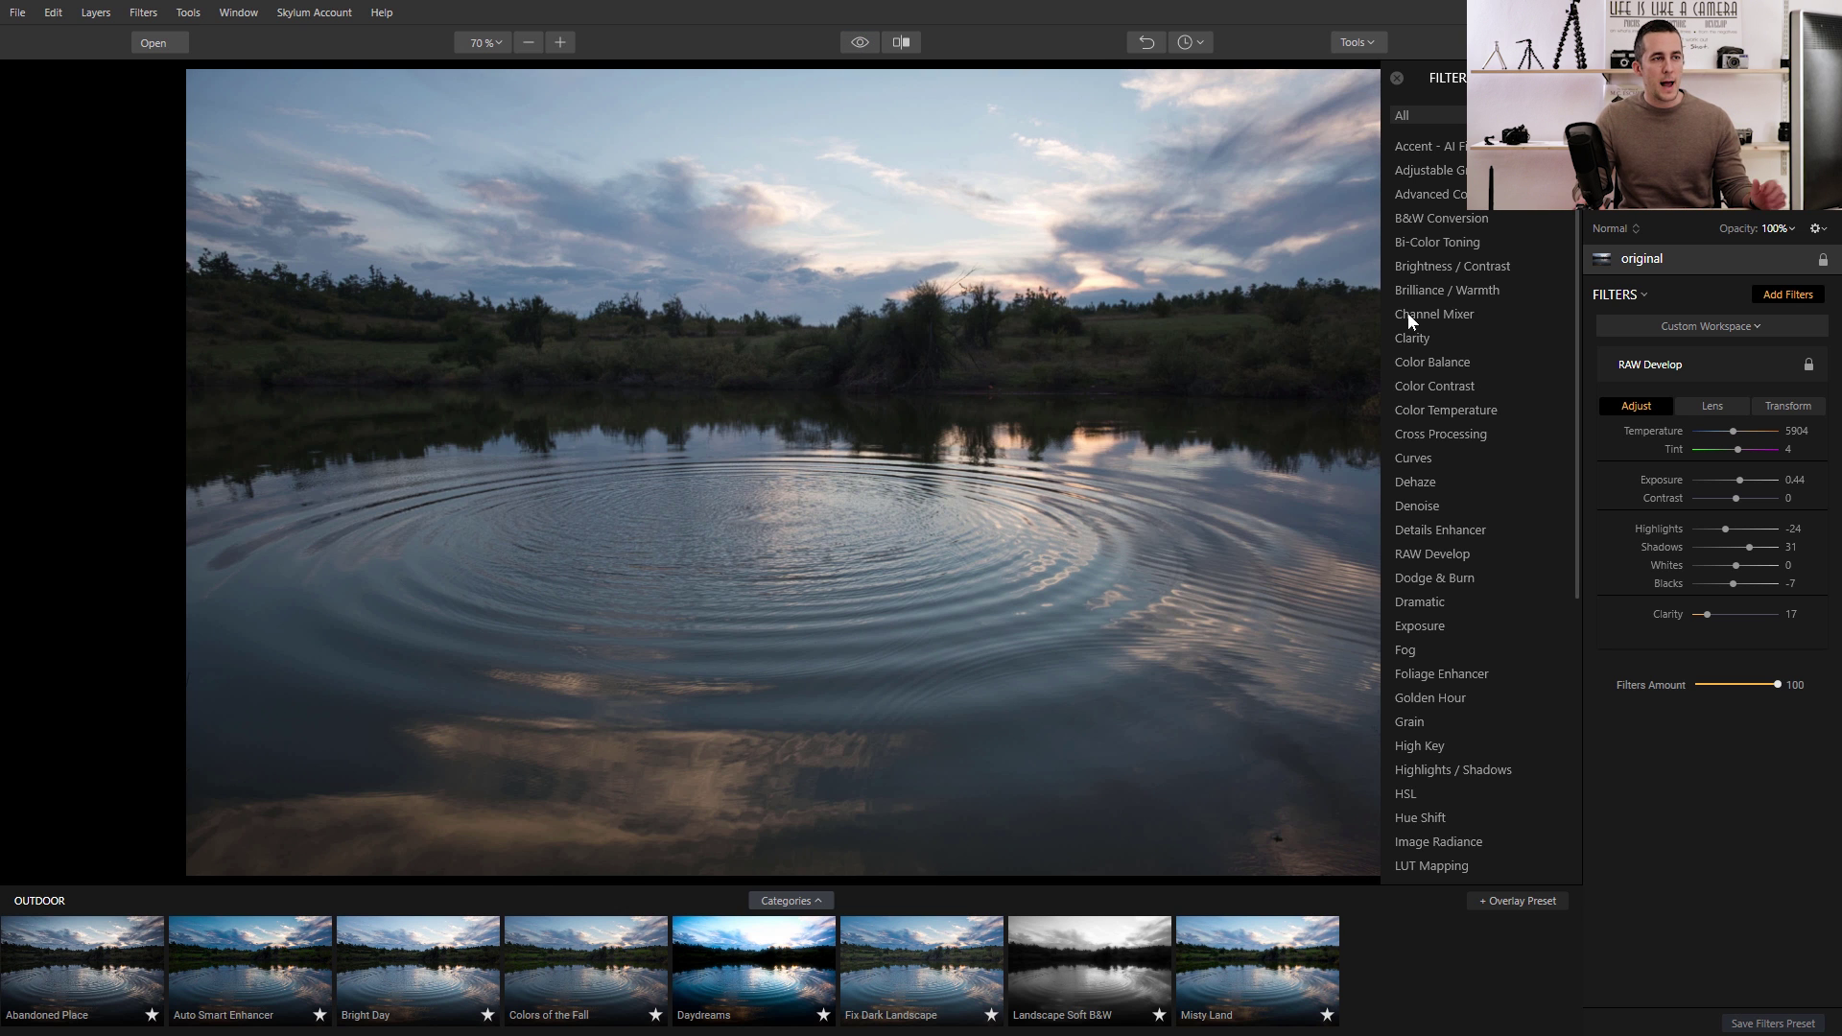
Add the Adjustable Gradient filter and set its top Exposure to -42 and Warmth to -16.
scroll(1465, 447, down, 5)
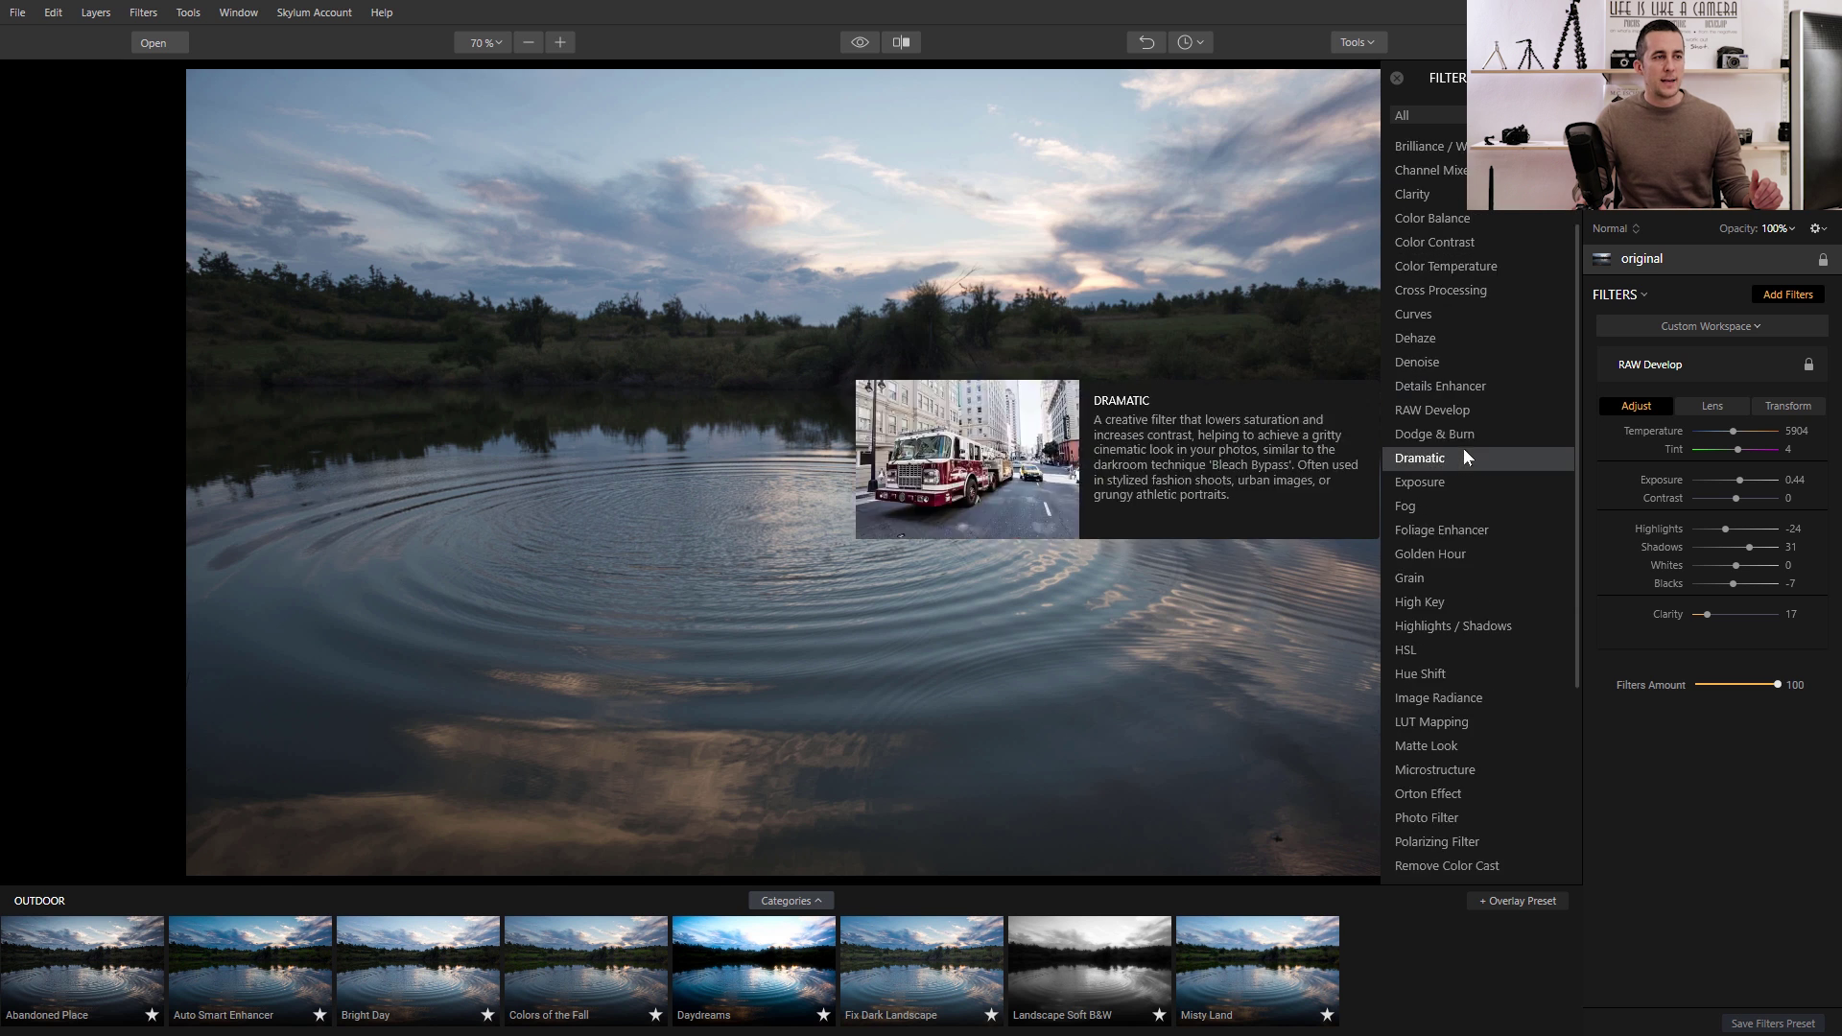
scroll(1477, 672, up, 5)
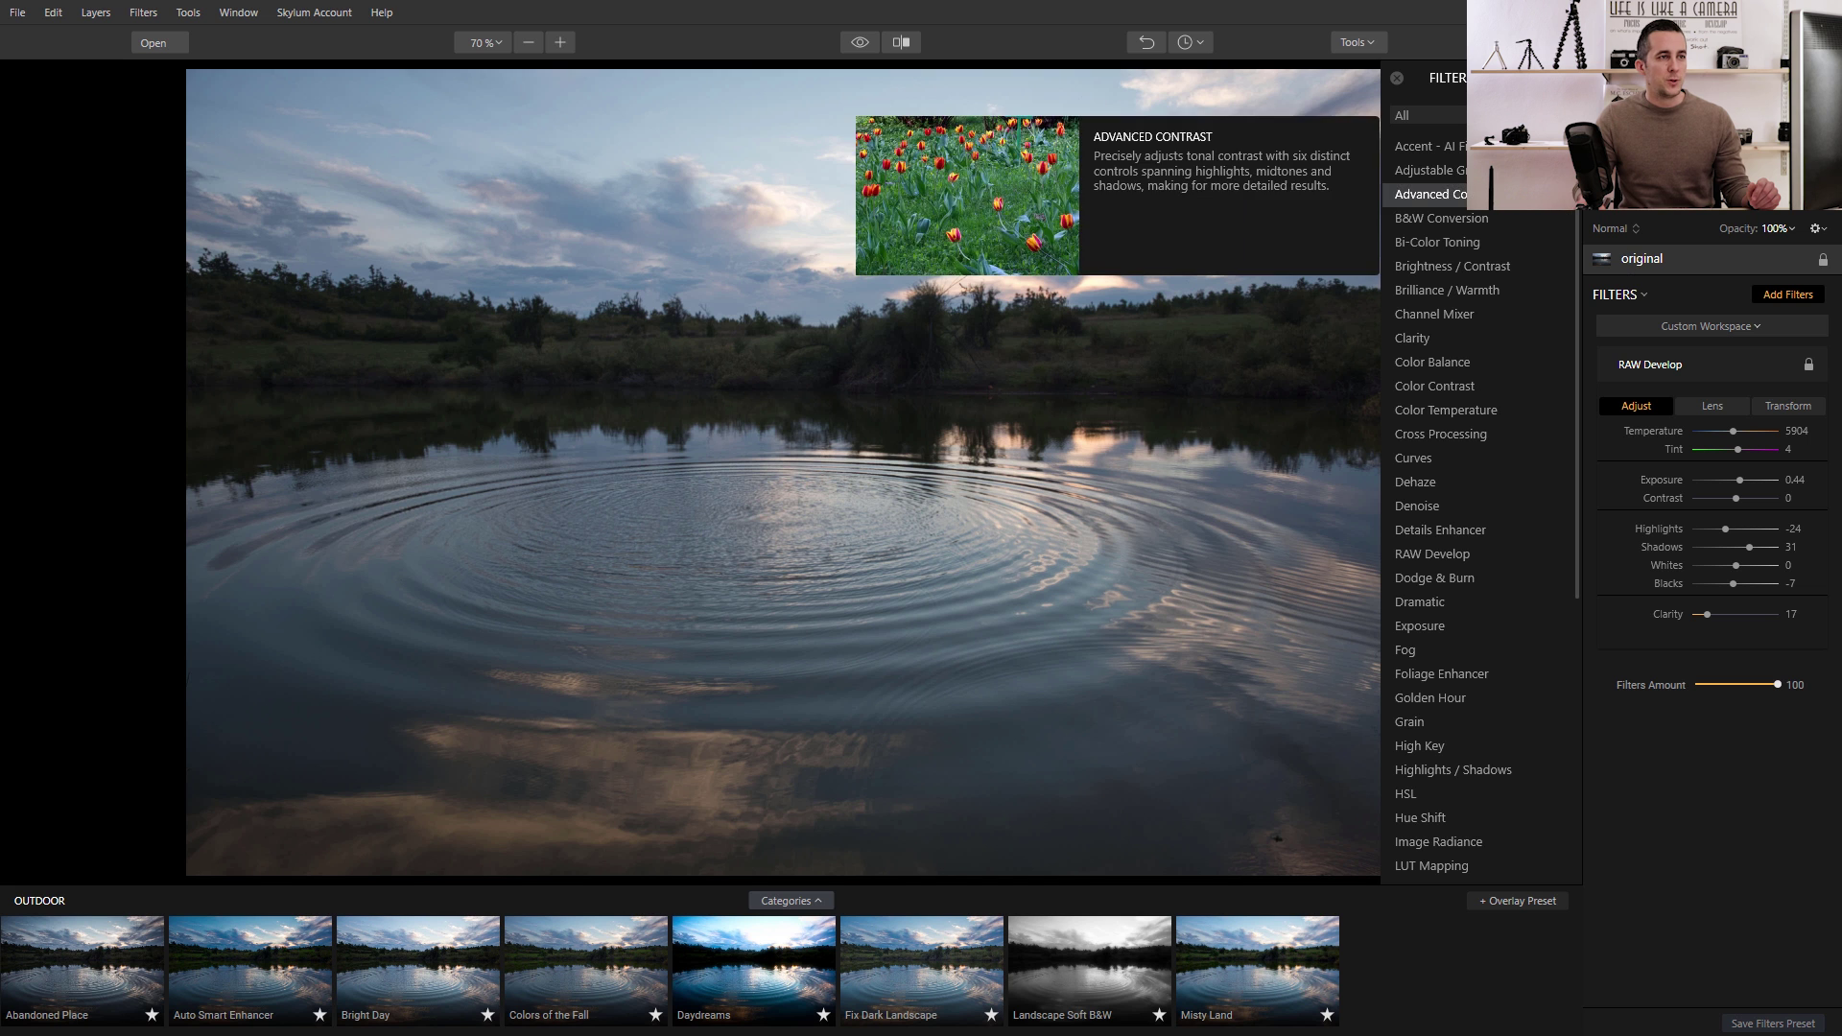
mouse_move(1524, 209)
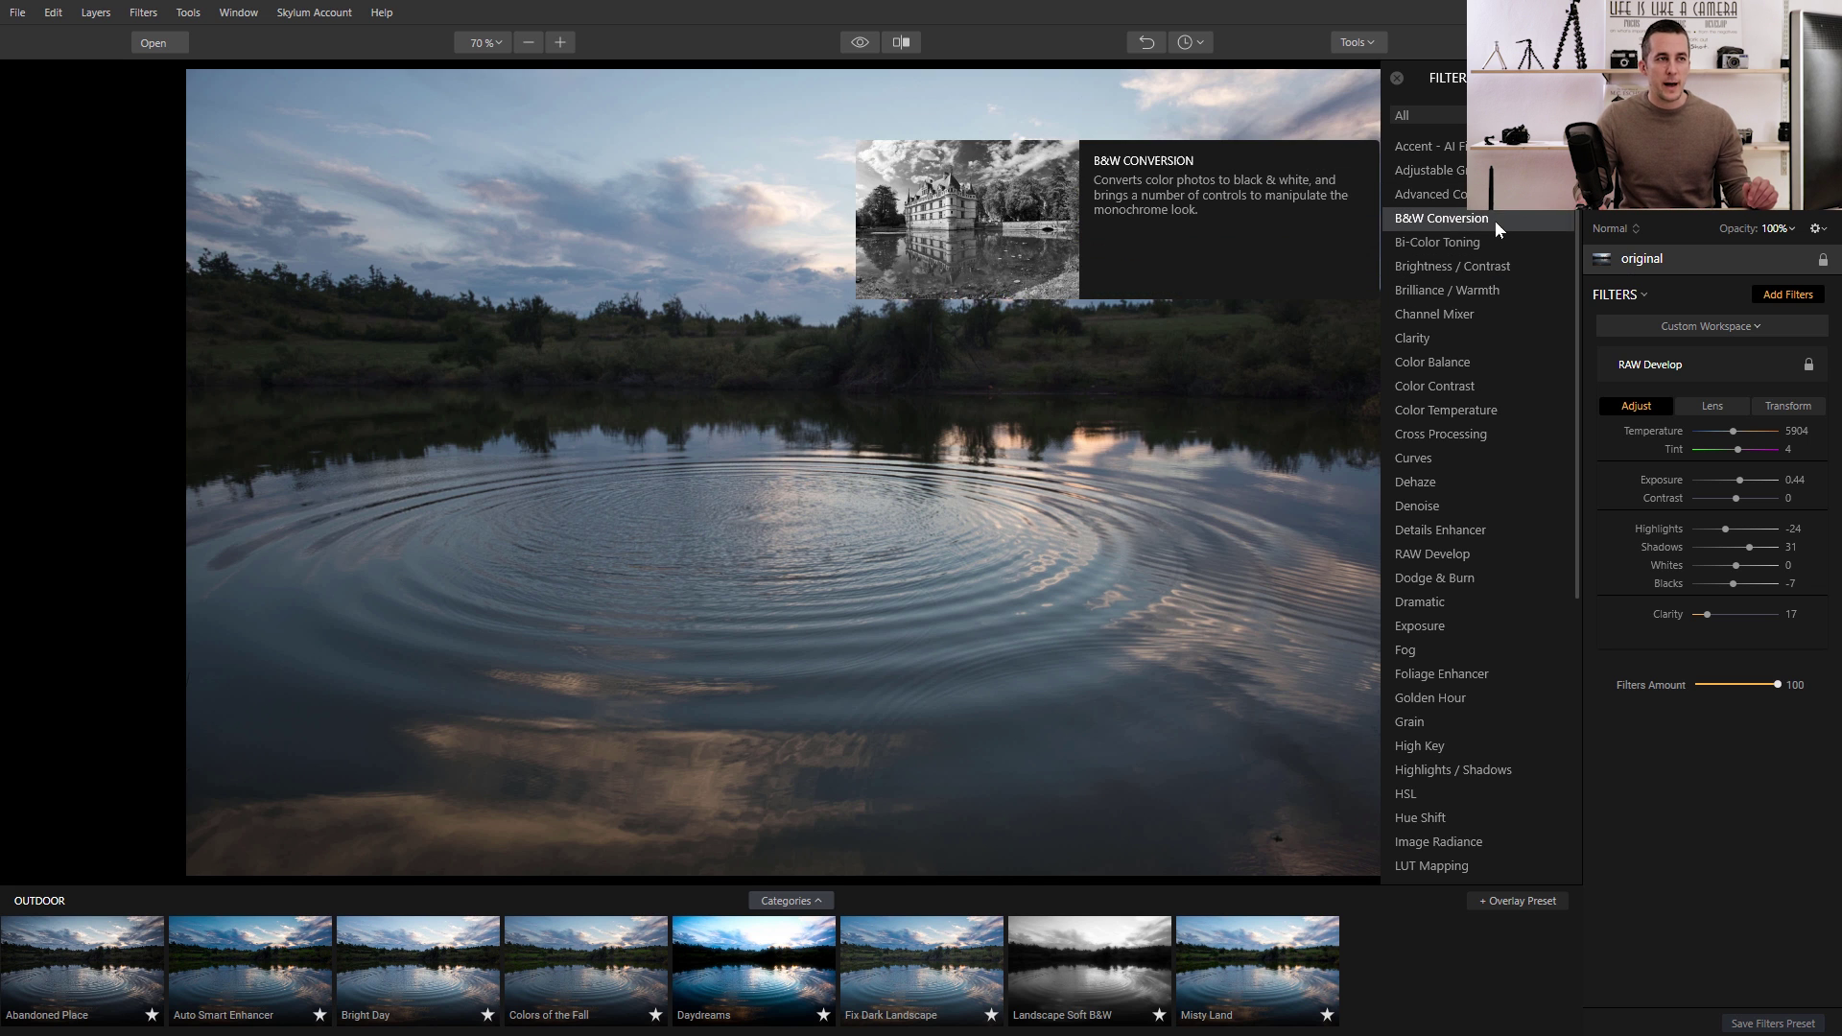
click(1443, 169)
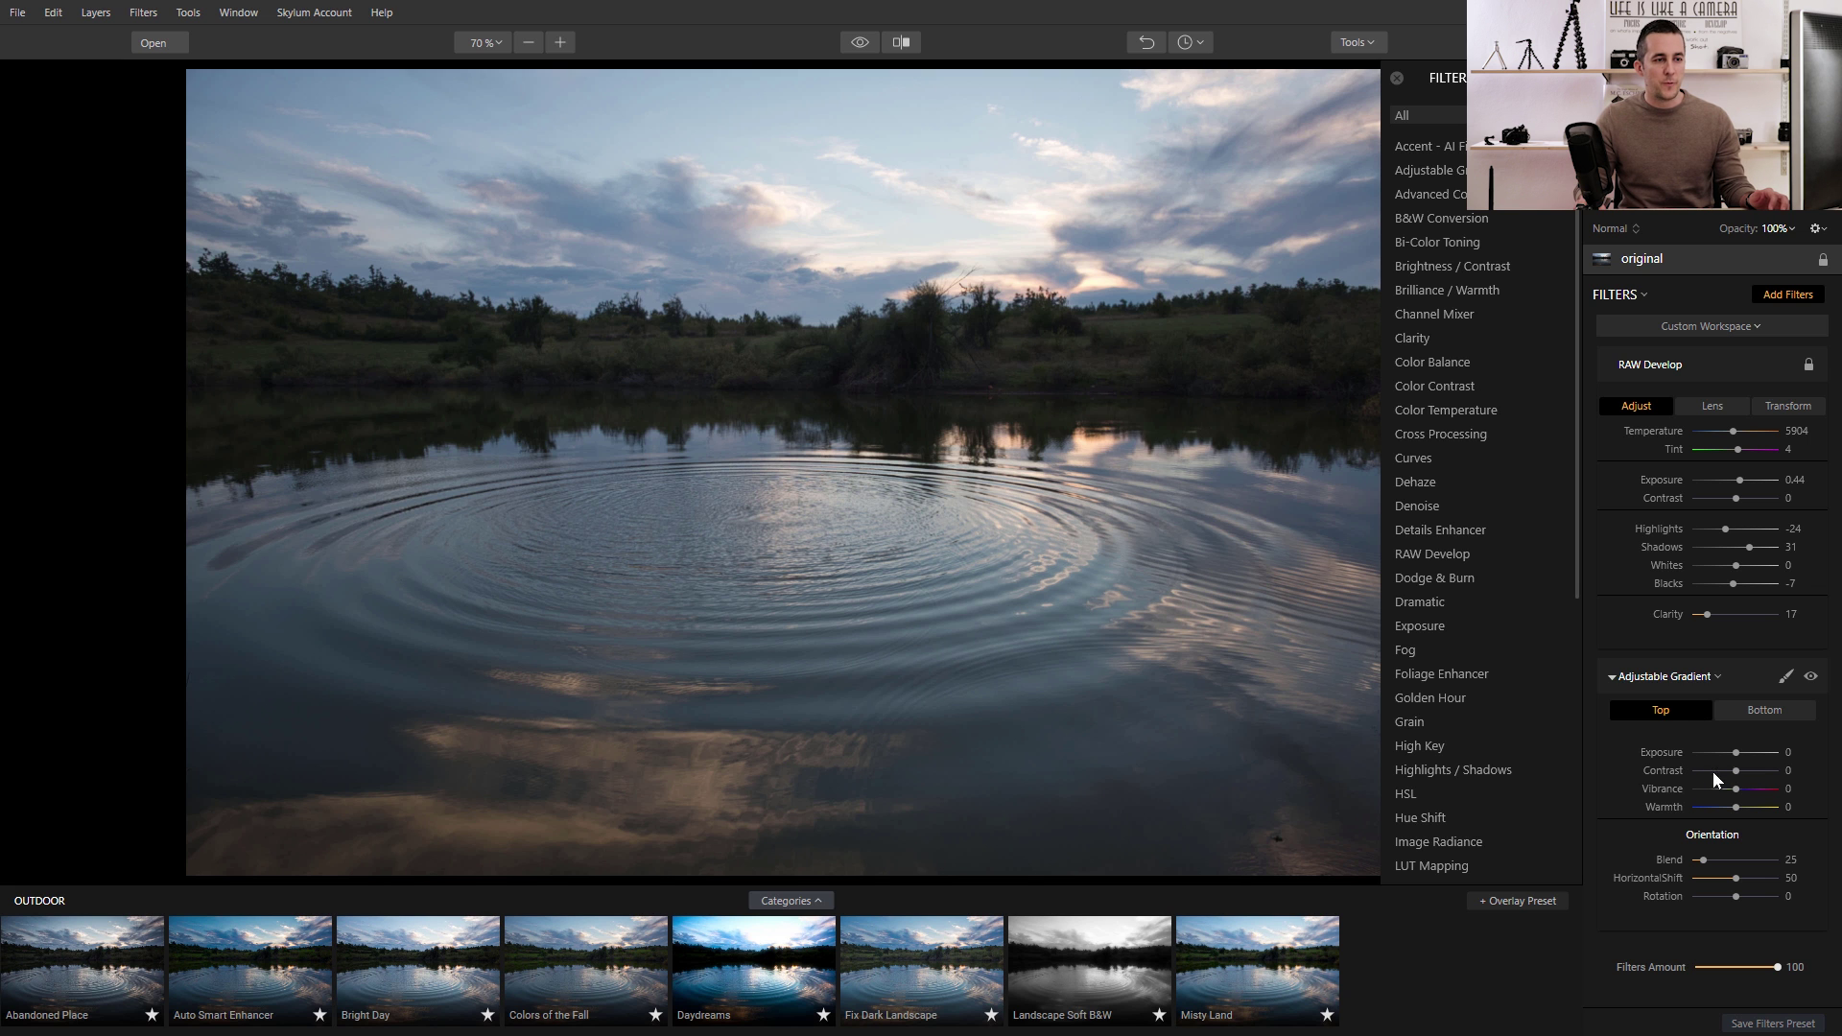
drag(1734, 753, 1729, 815)
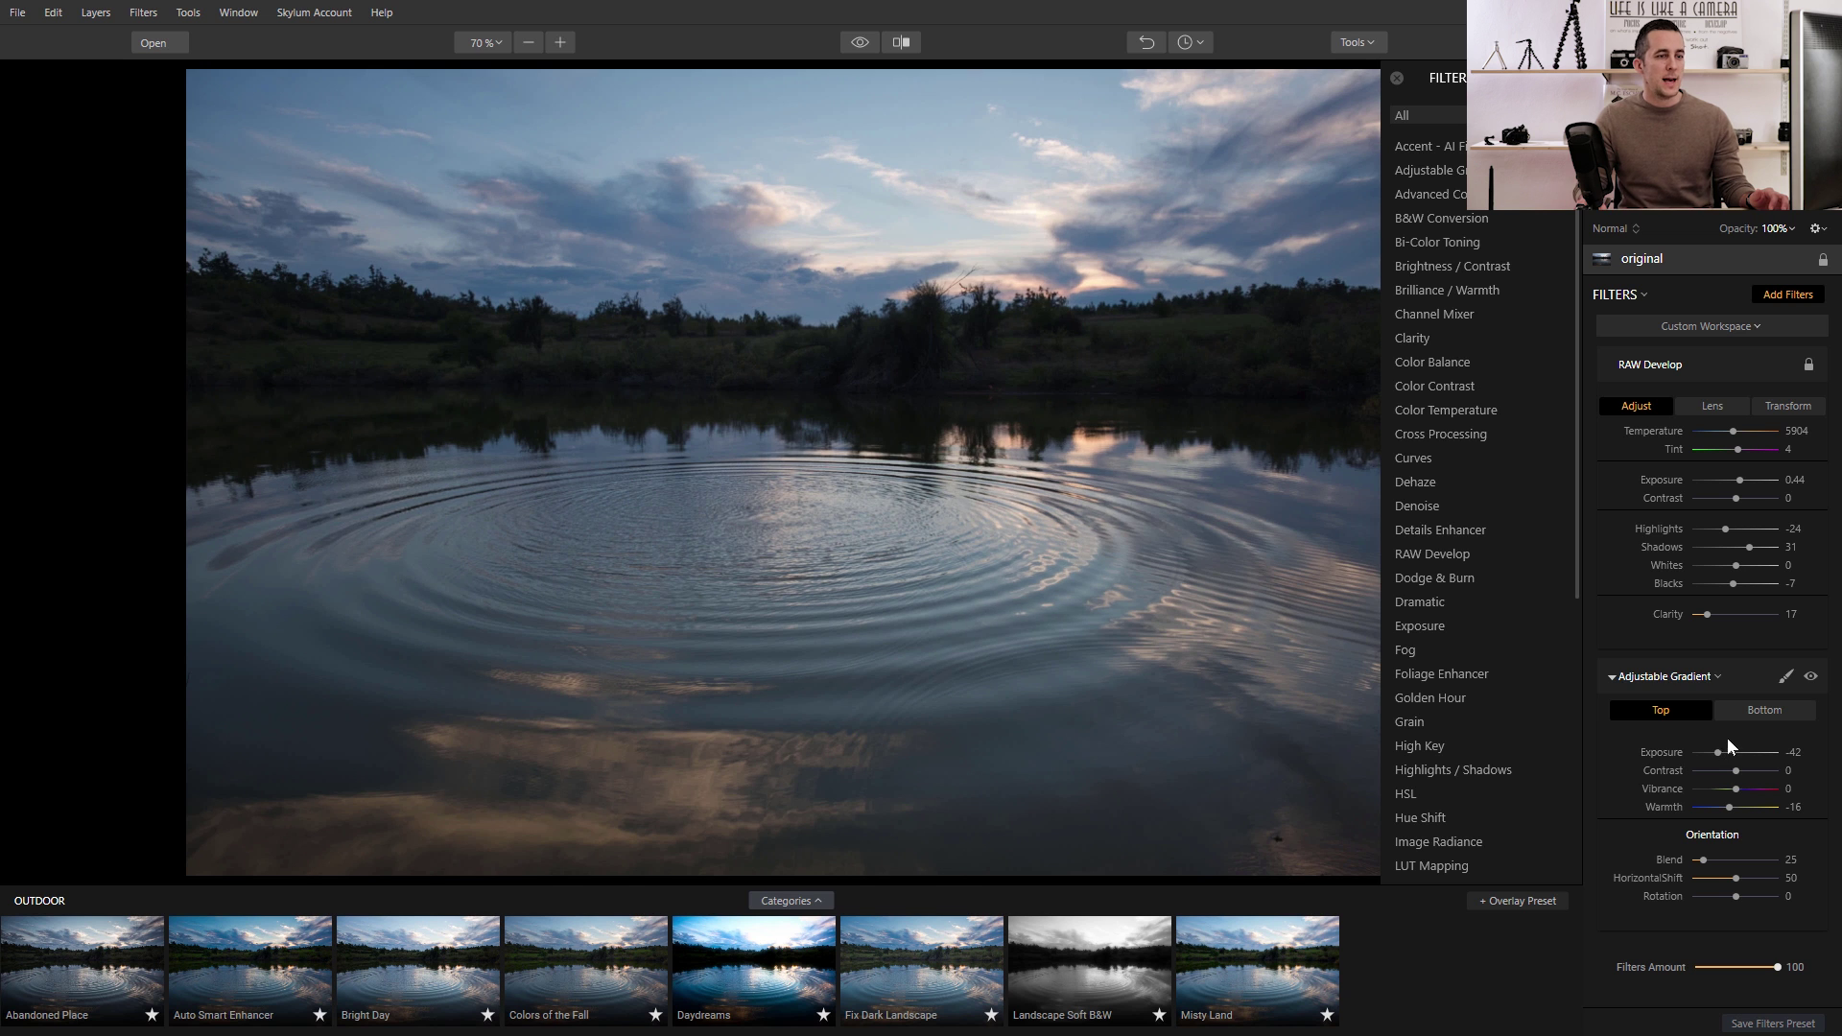
Set the Adjustable Gradient's bottom Exposure to 13 and Warmth to -31, and compare the result side by side with the original.
click(1748, 710)
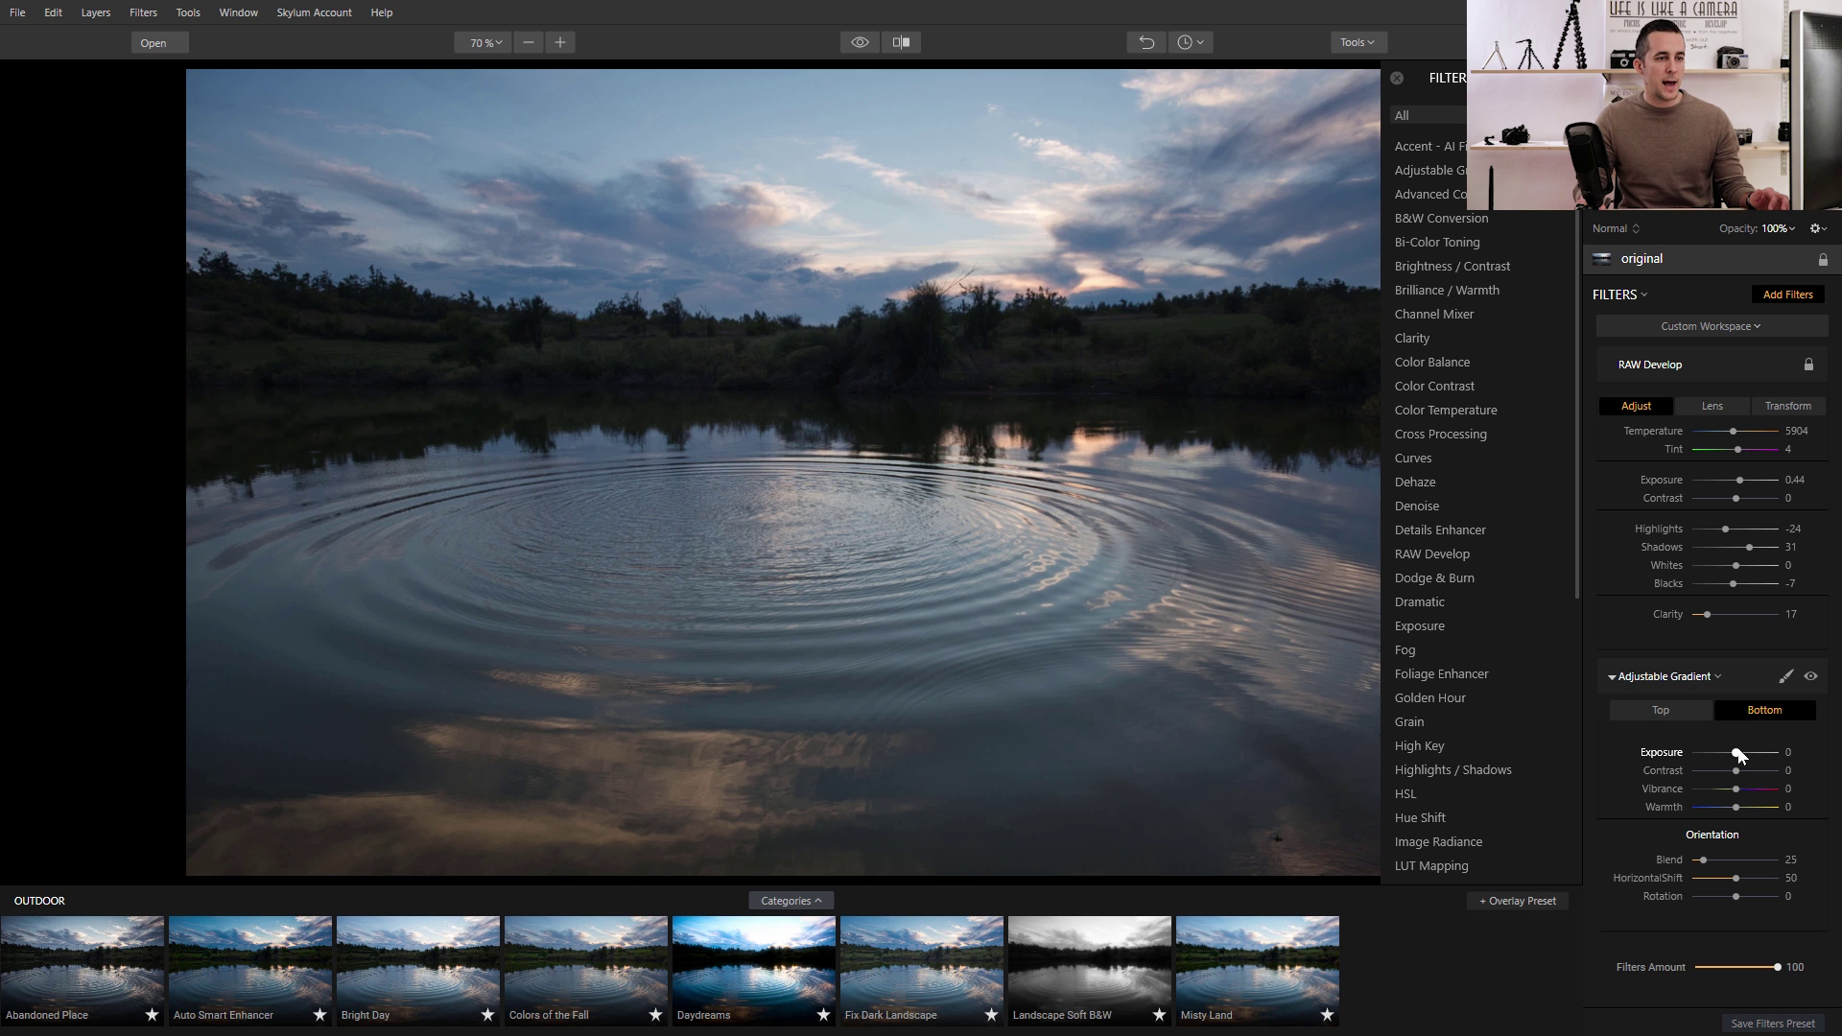
drag(1736, 807, 1746, 757)
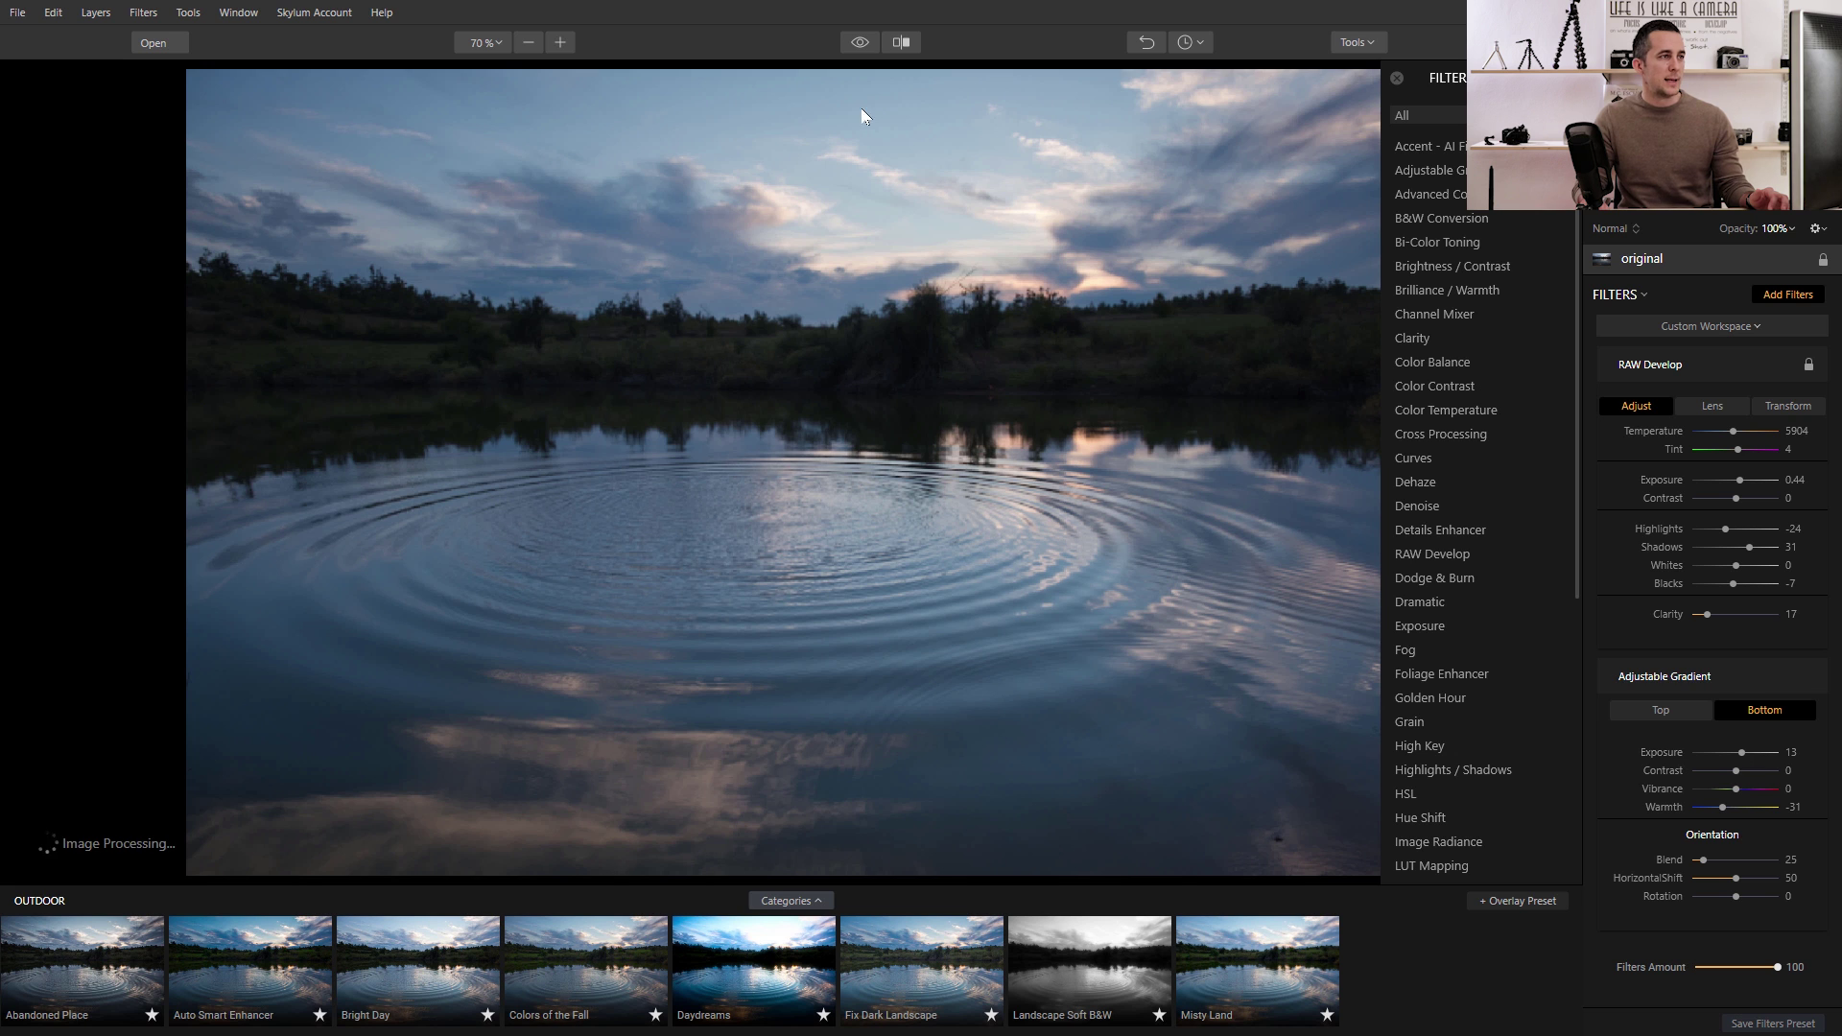
click(902, 42)
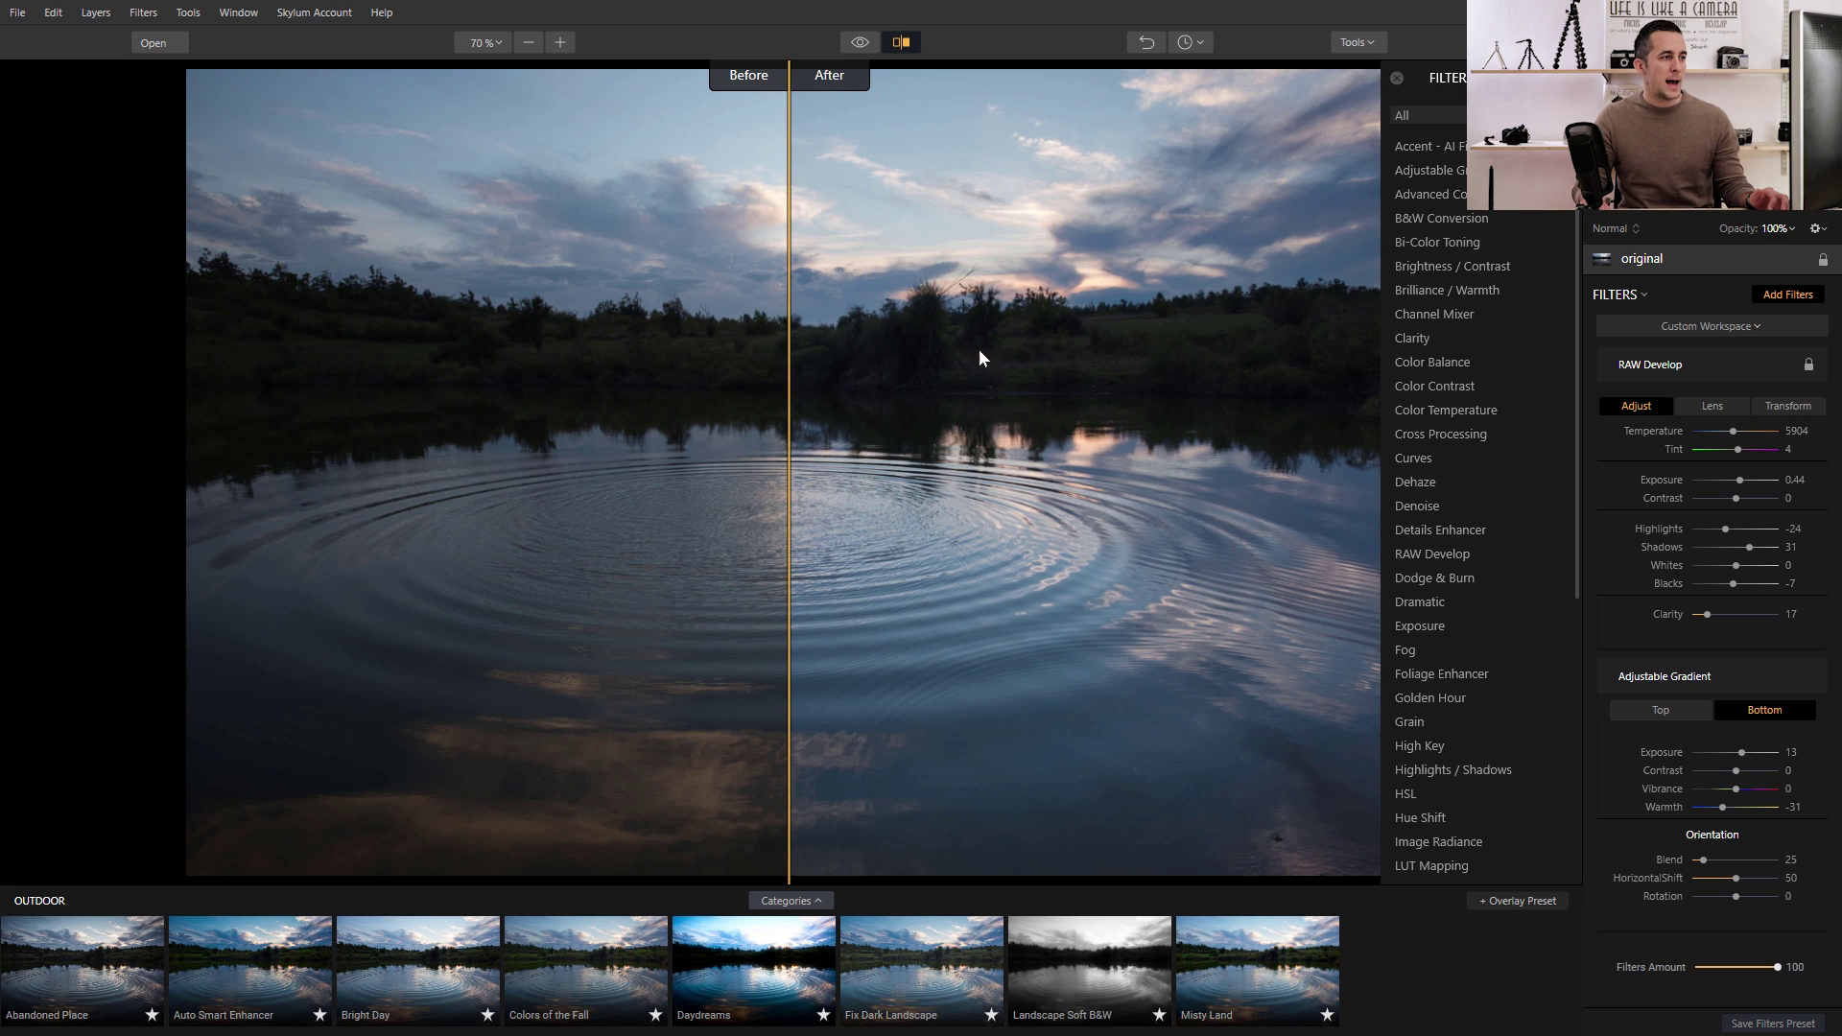
drag(791, 345, 775, 346)
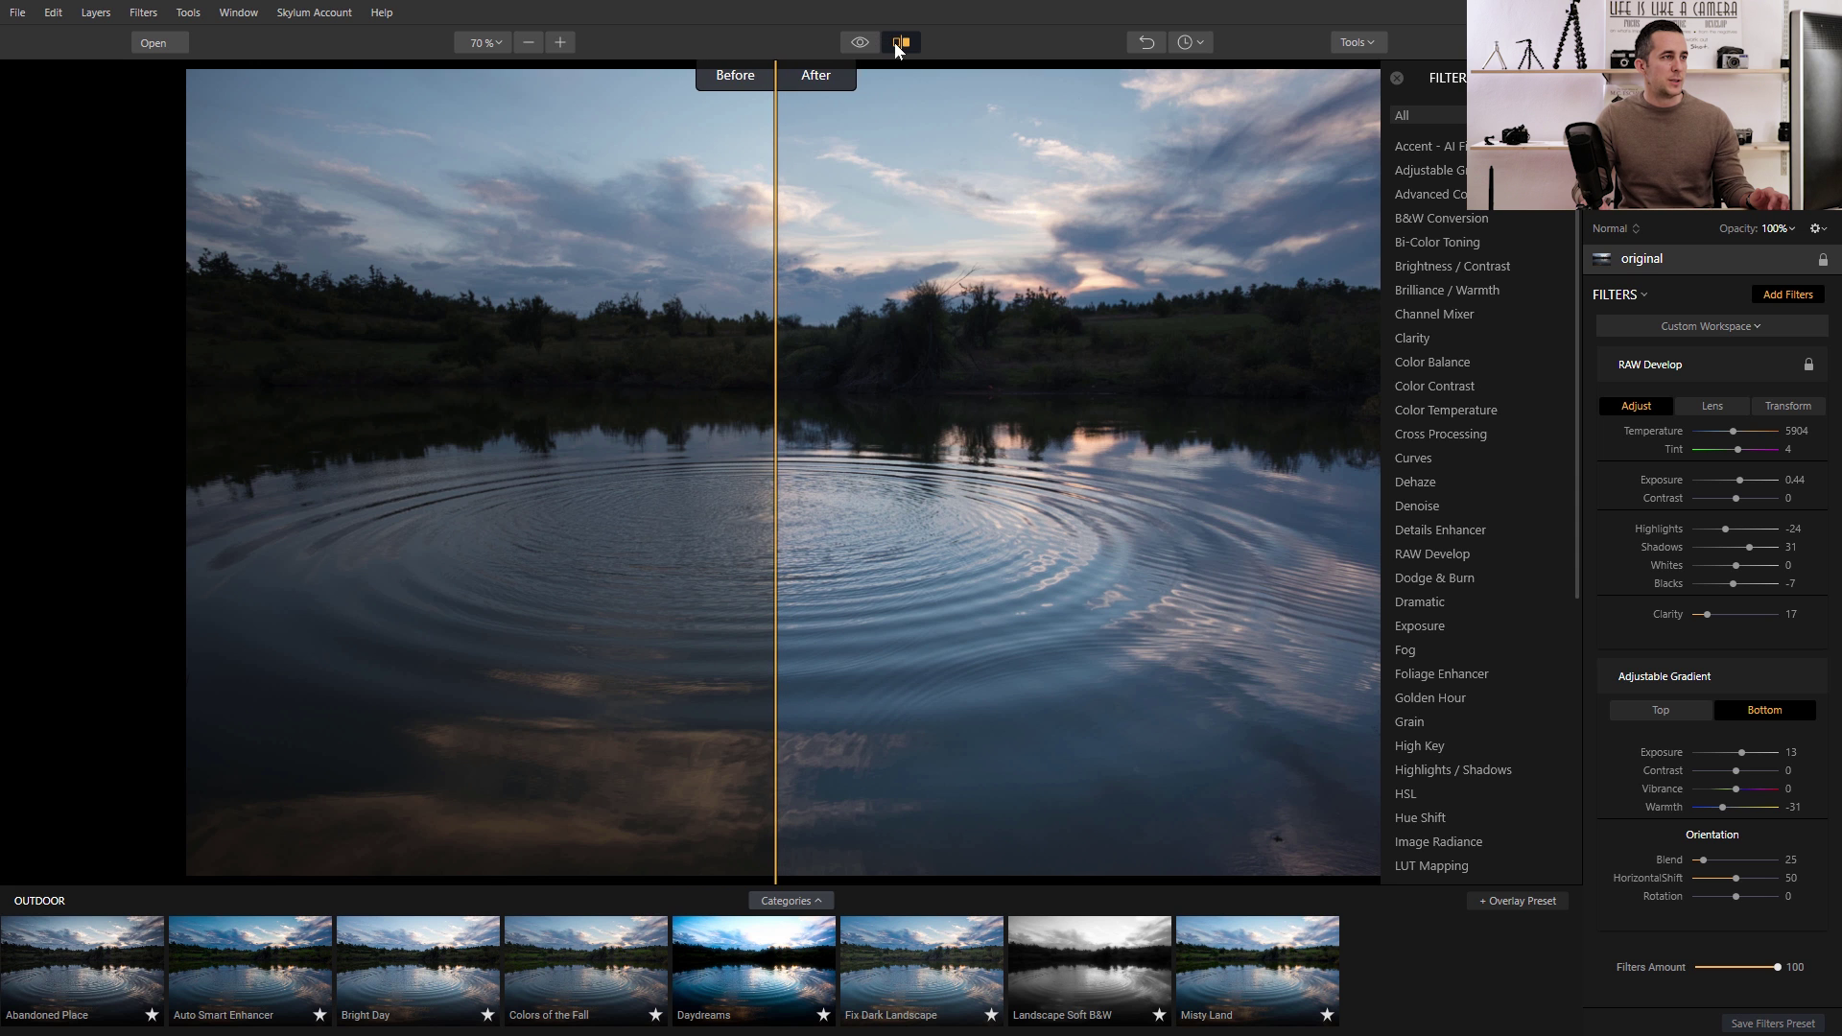
click(897, 42)
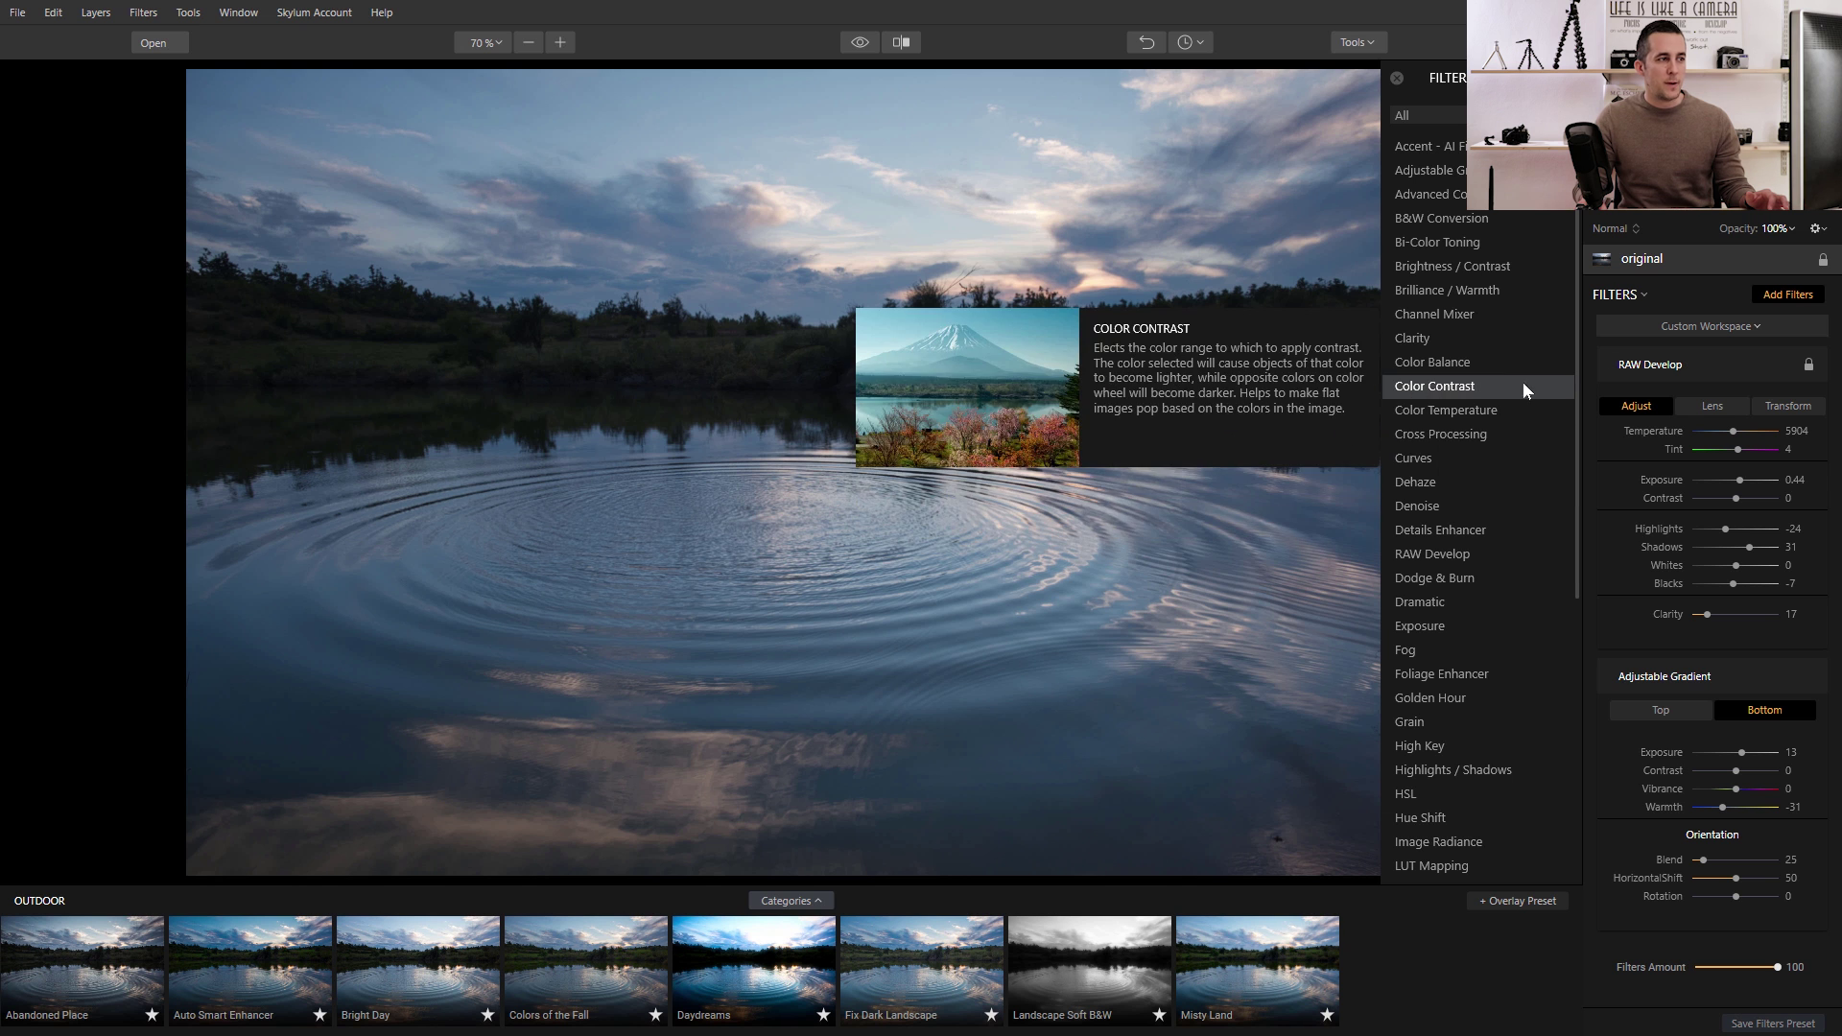
Add the LUT Mapping filter and apply the Manhattan LUT to the photo.
scroll(1511, 629, down, 5)
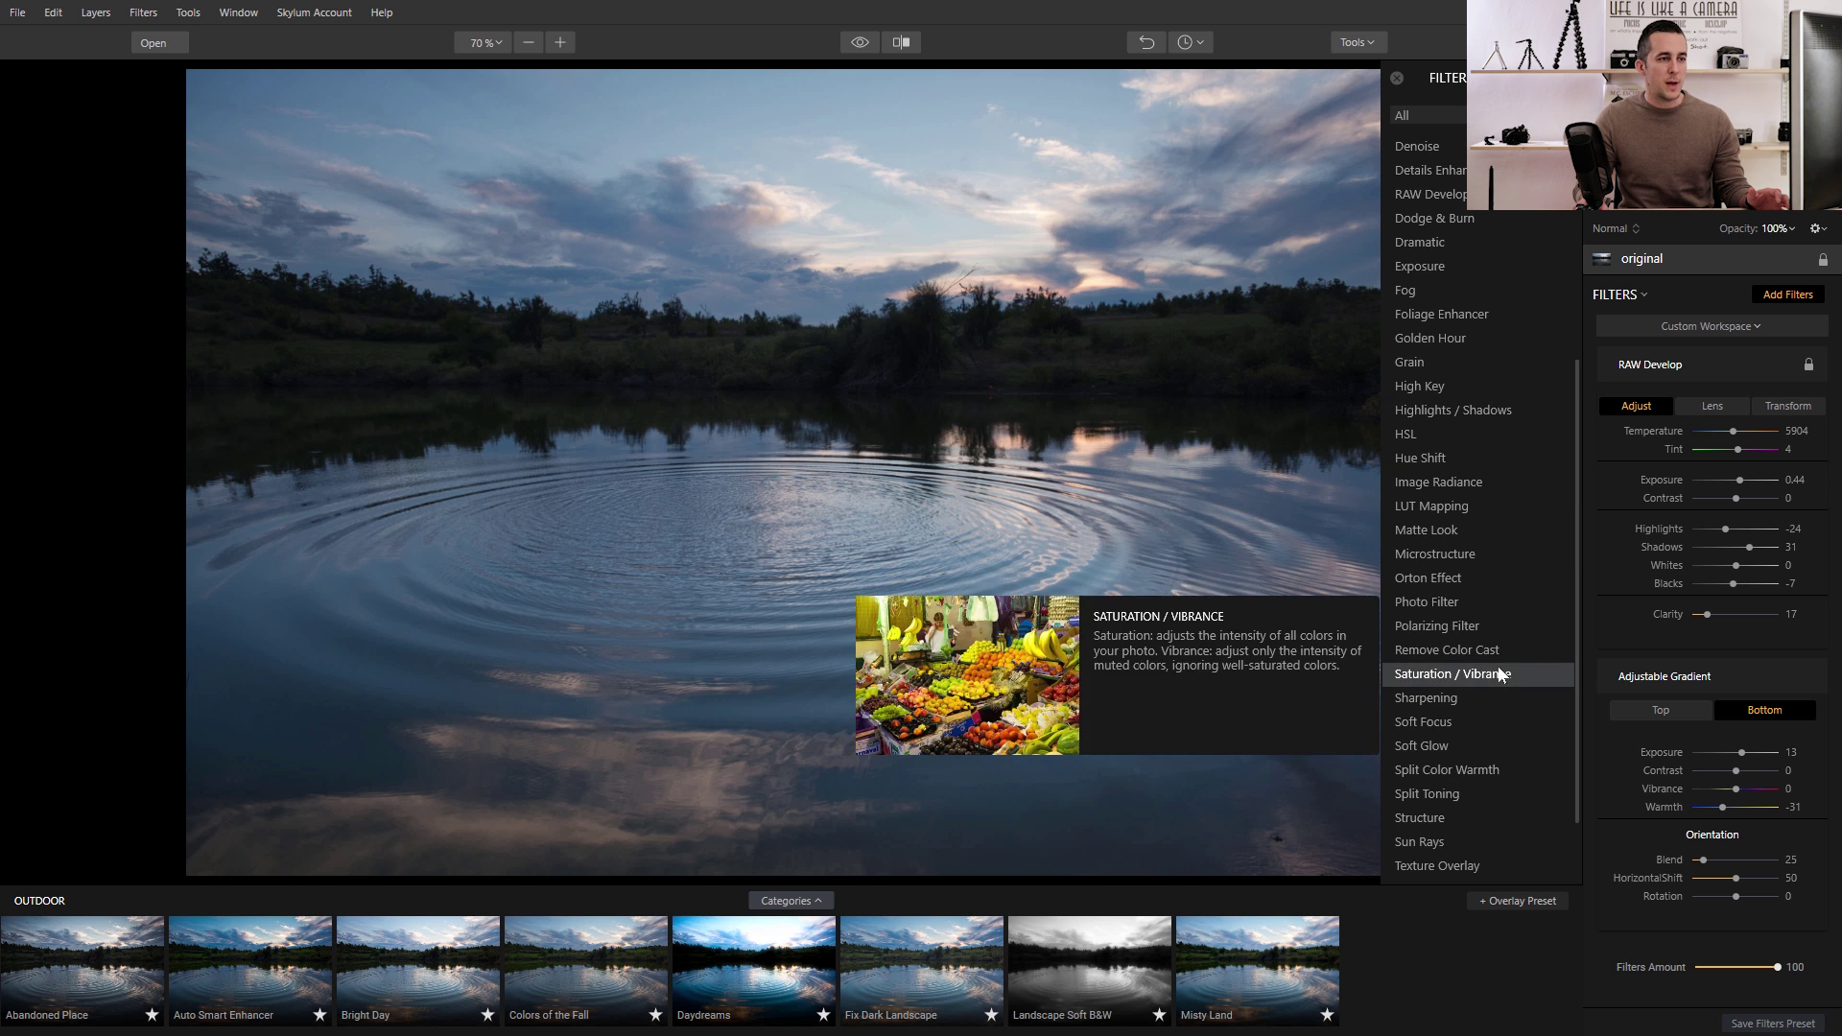
scroll(1495, 606, down, 2)
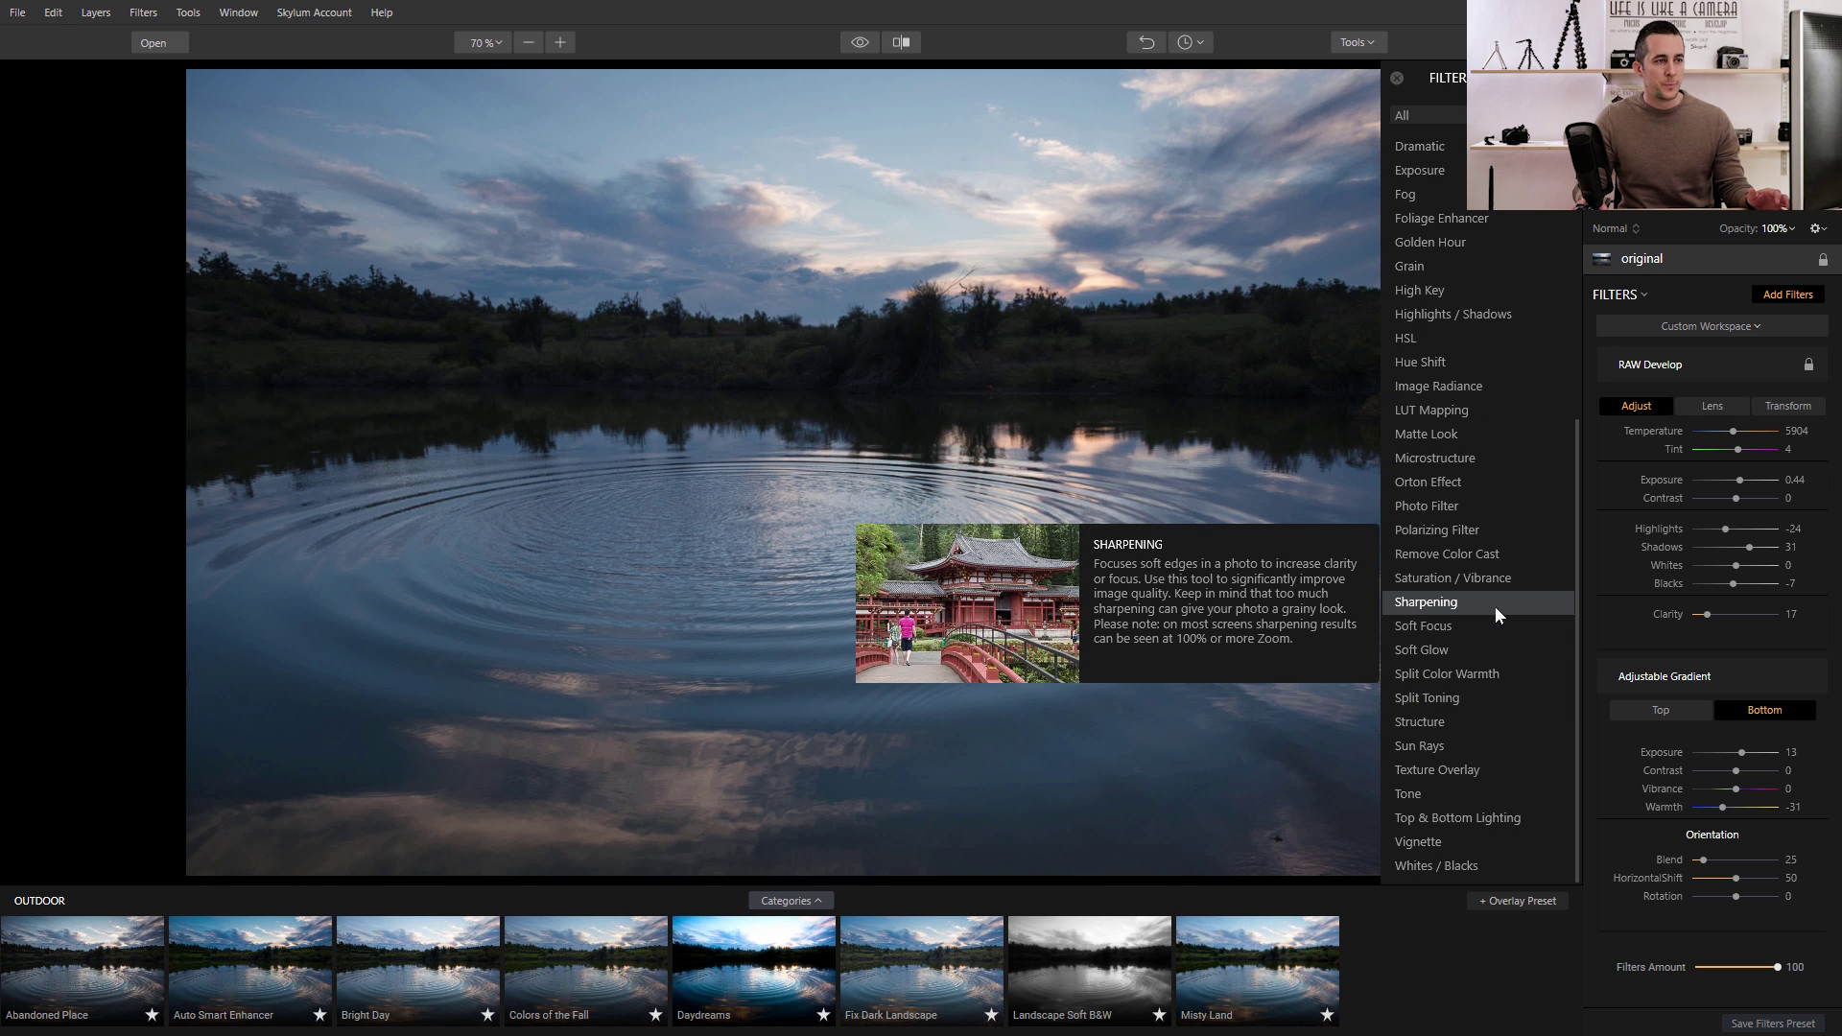
click(1465, 411)
click(1665, 710)
scroll(1735, 705, down, 2)
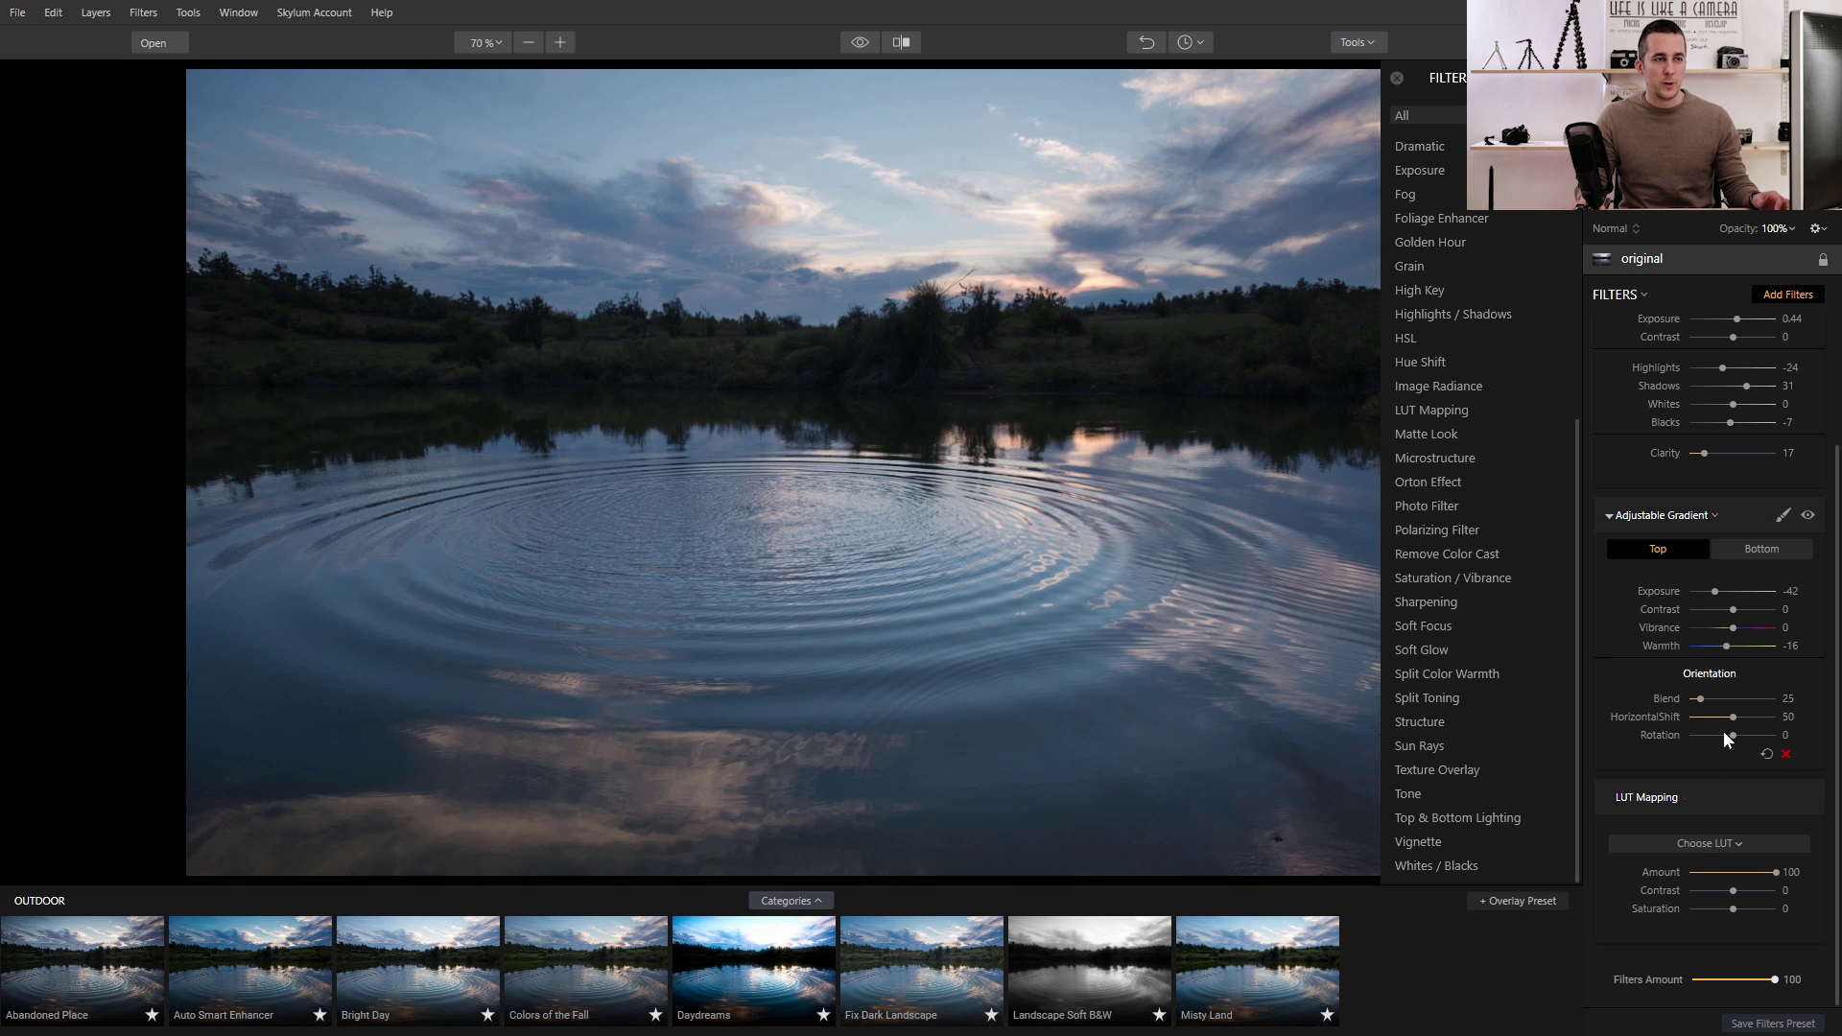
click(1726, 844)
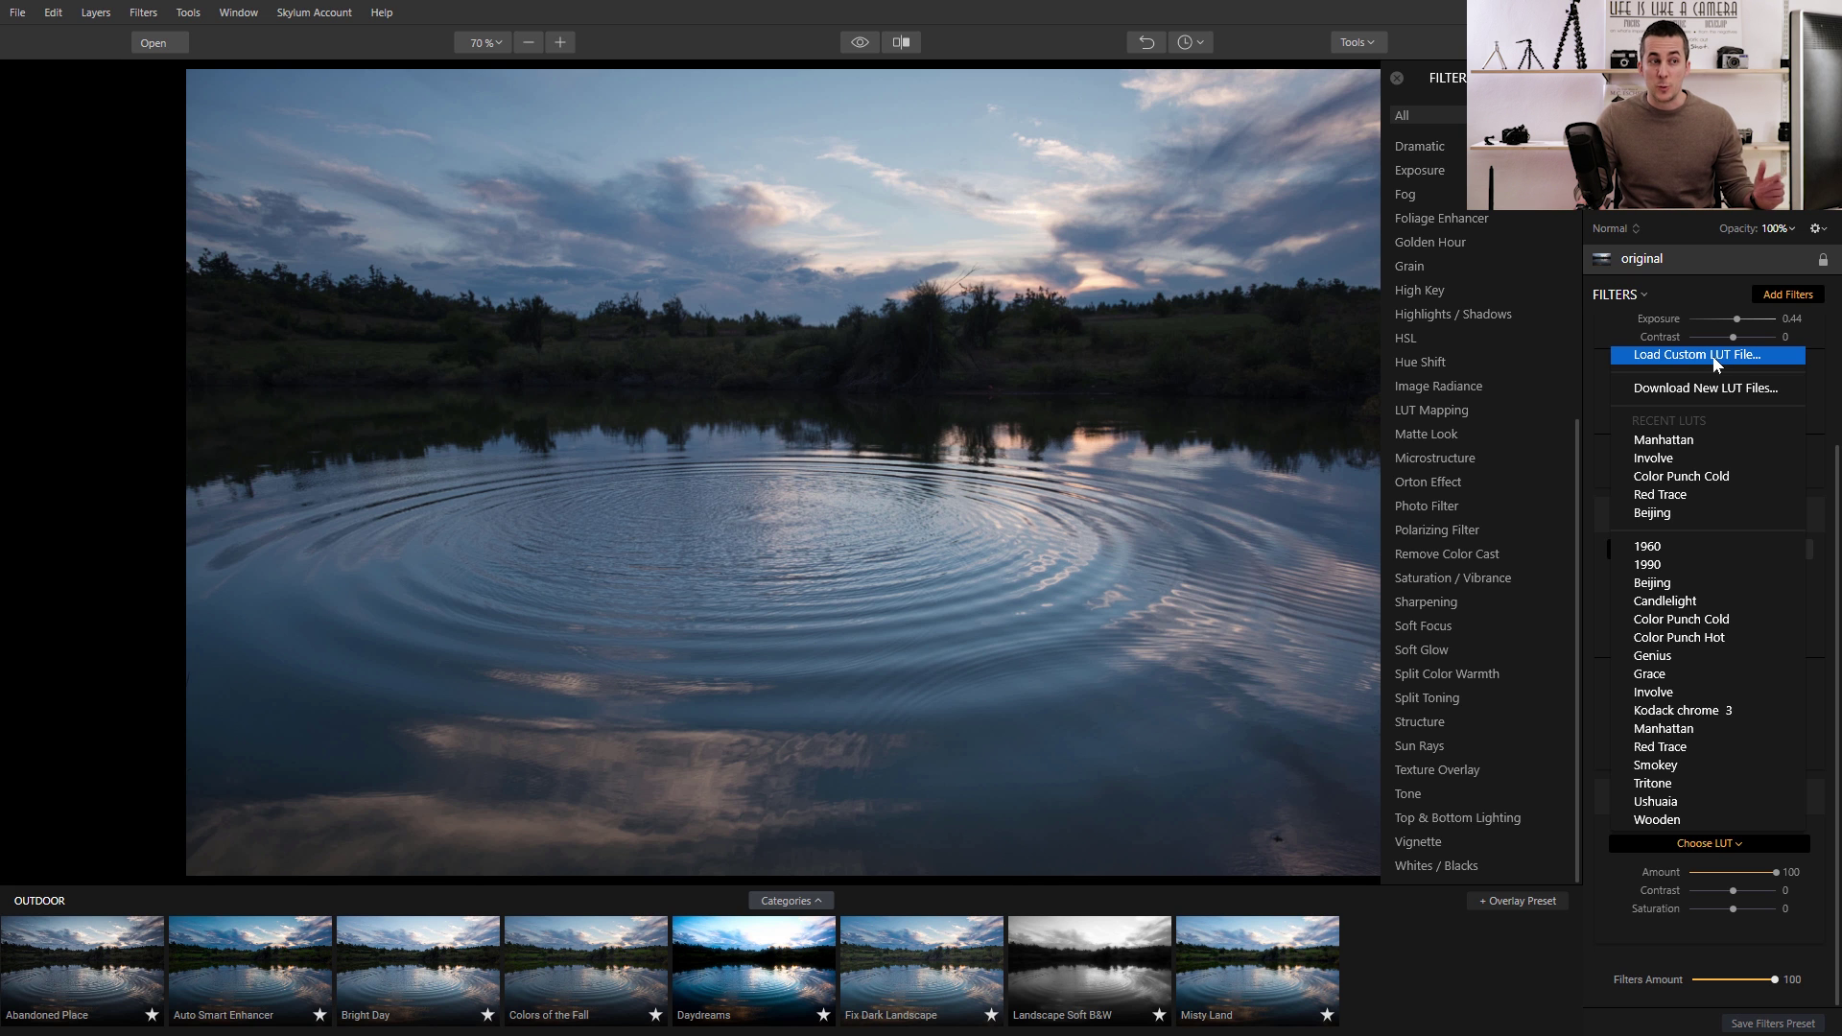
click(1667, 444)
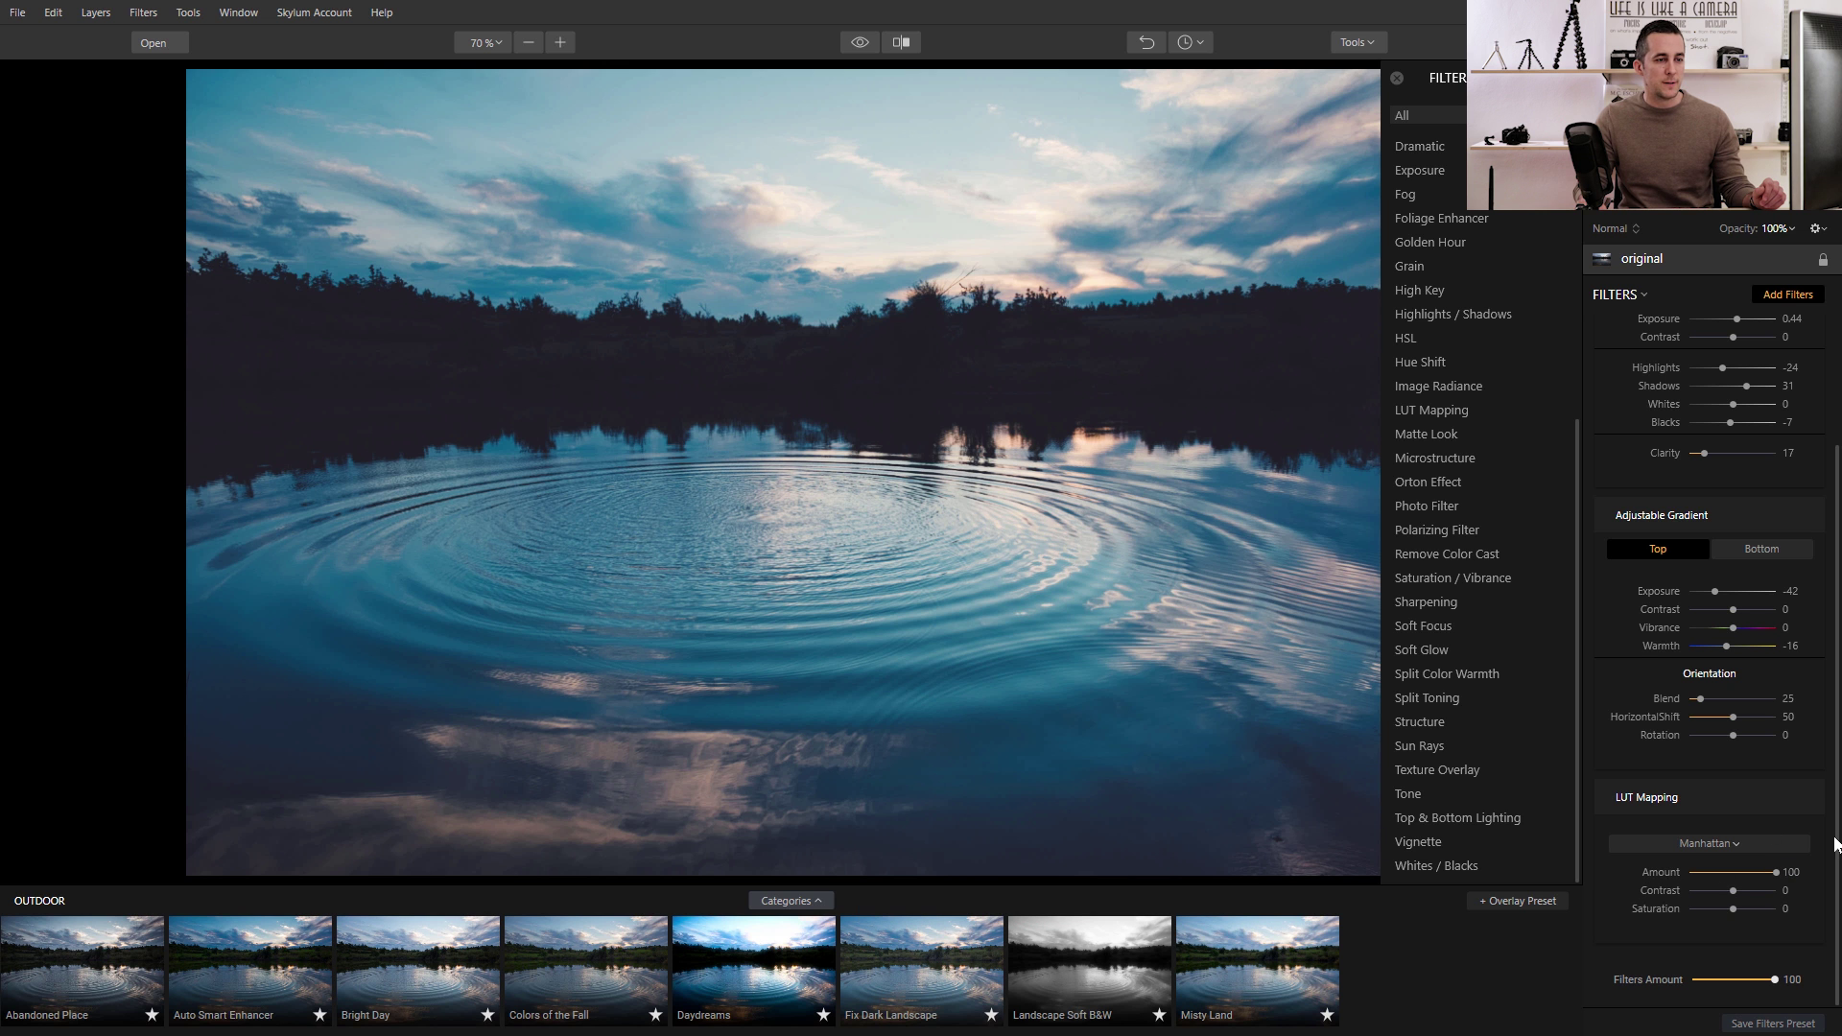
Set the LUT Mapping Amount to 81 and keep its Contrast at 0.
drag(1775, 873, 1718, 901)
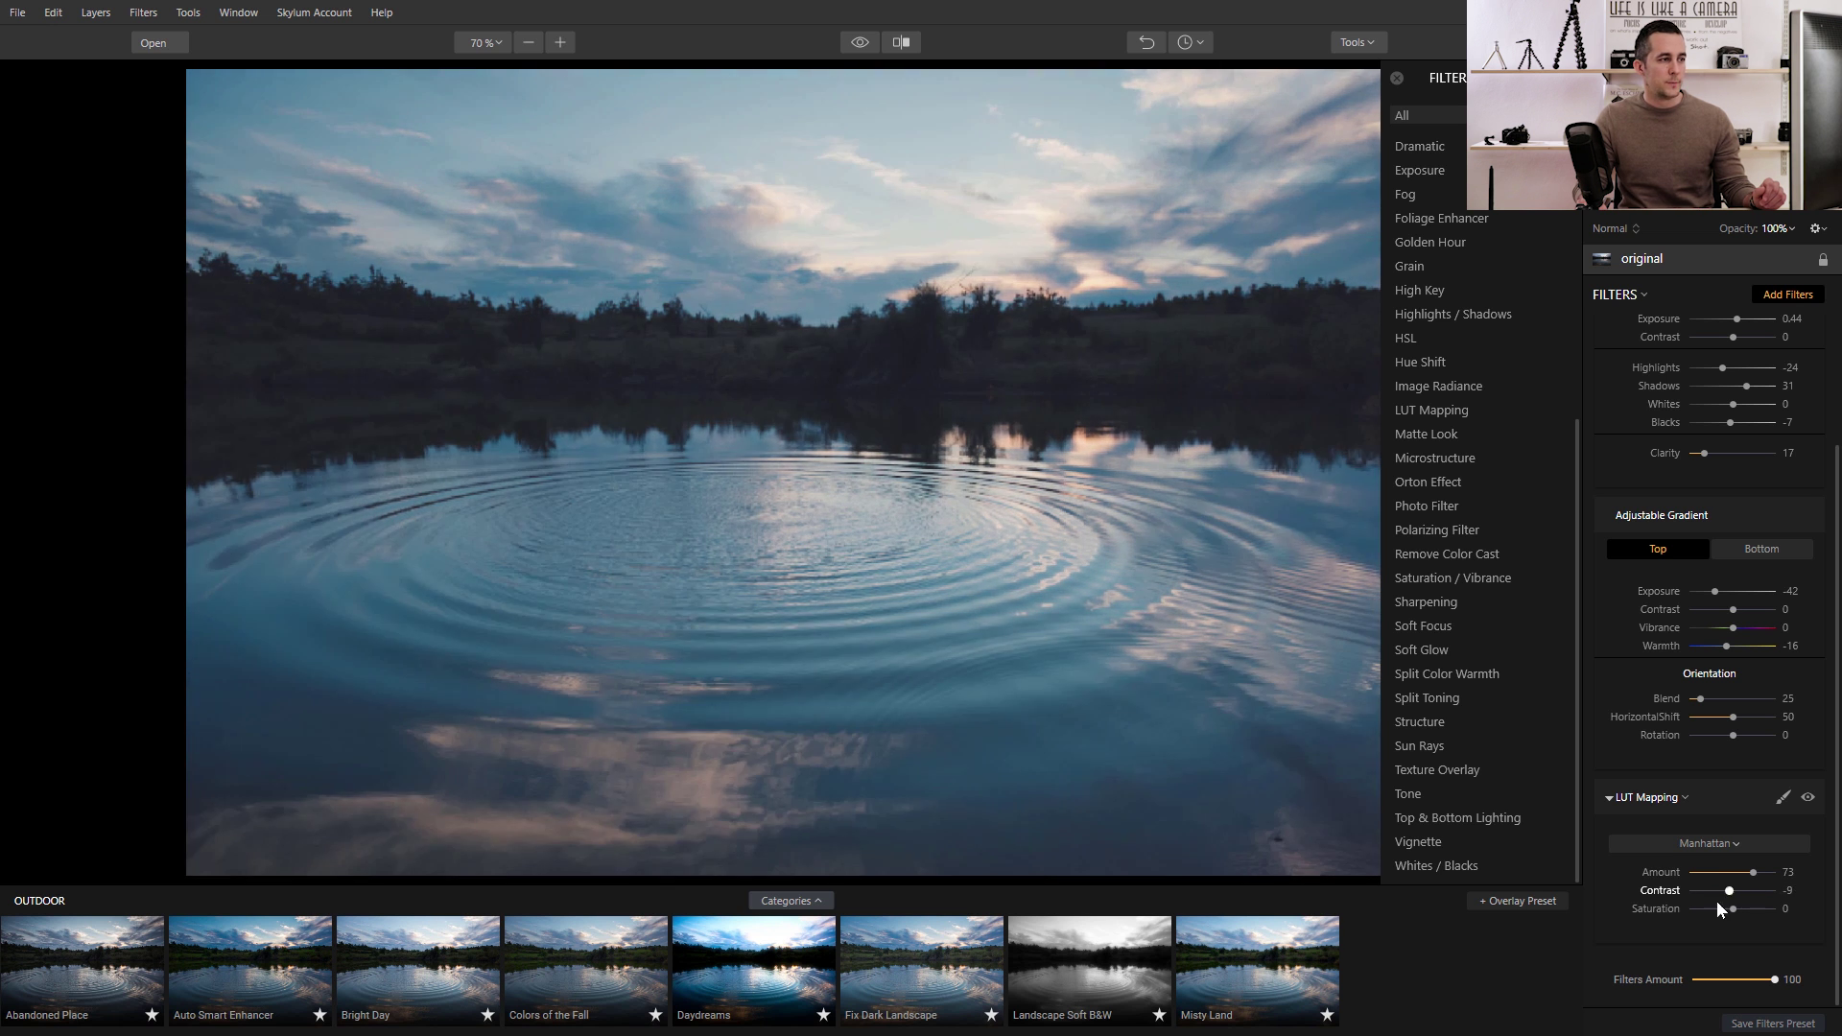
double_click(1737, 890)
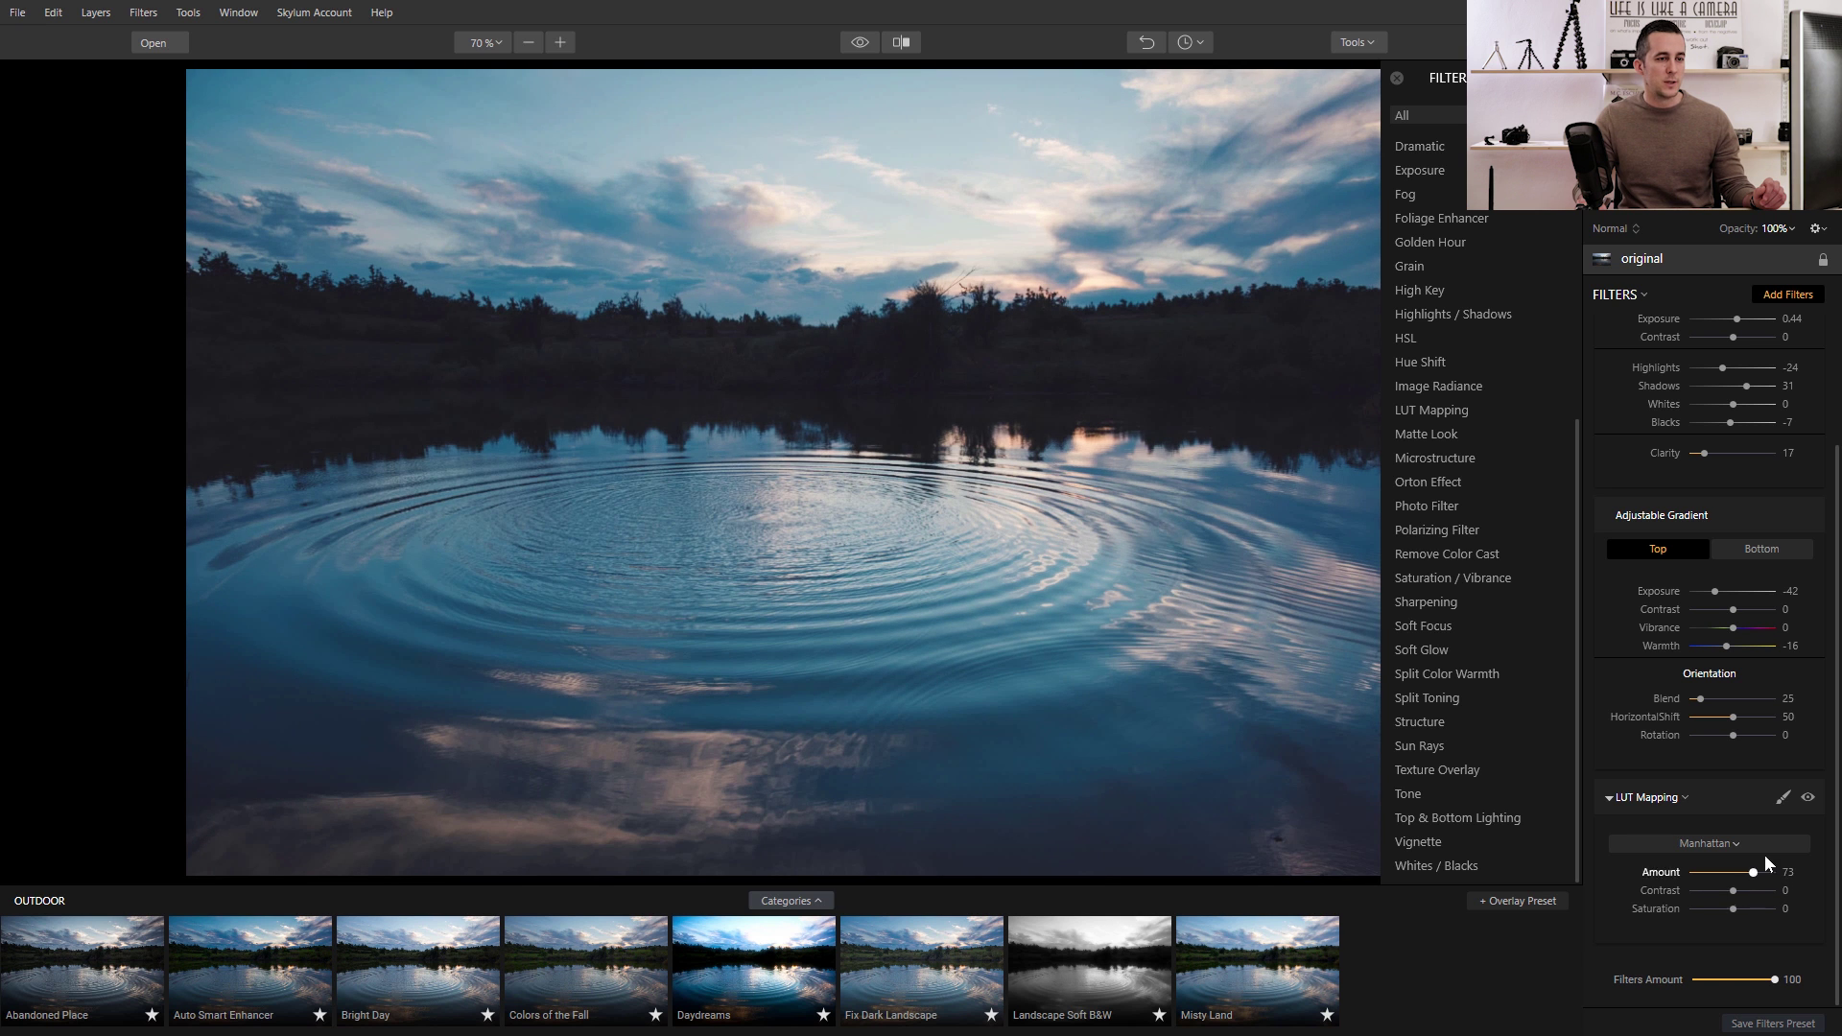
drag(1756, 876, 1762, 879)
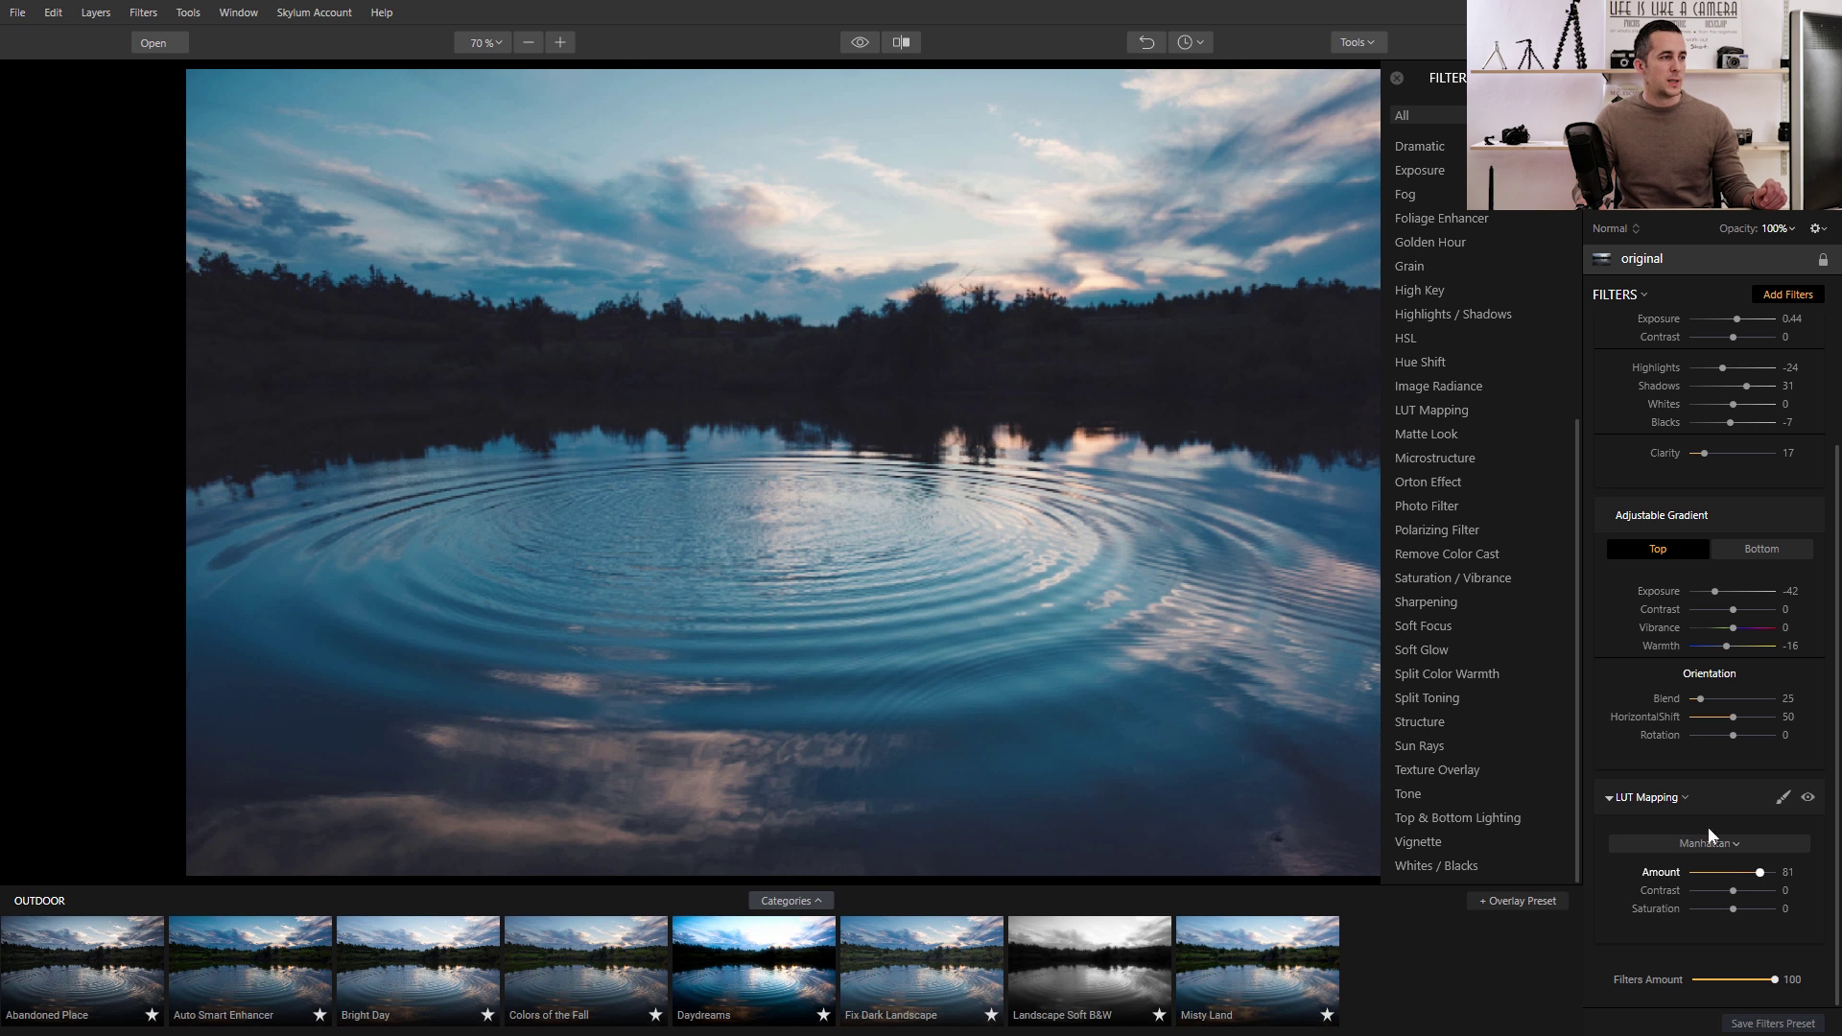
Compare the edited photo with the original, using both the full preview and the movable before/after divider.
click(859, 43)
click(859, 43)
click(859, 43)
click(859, 43)
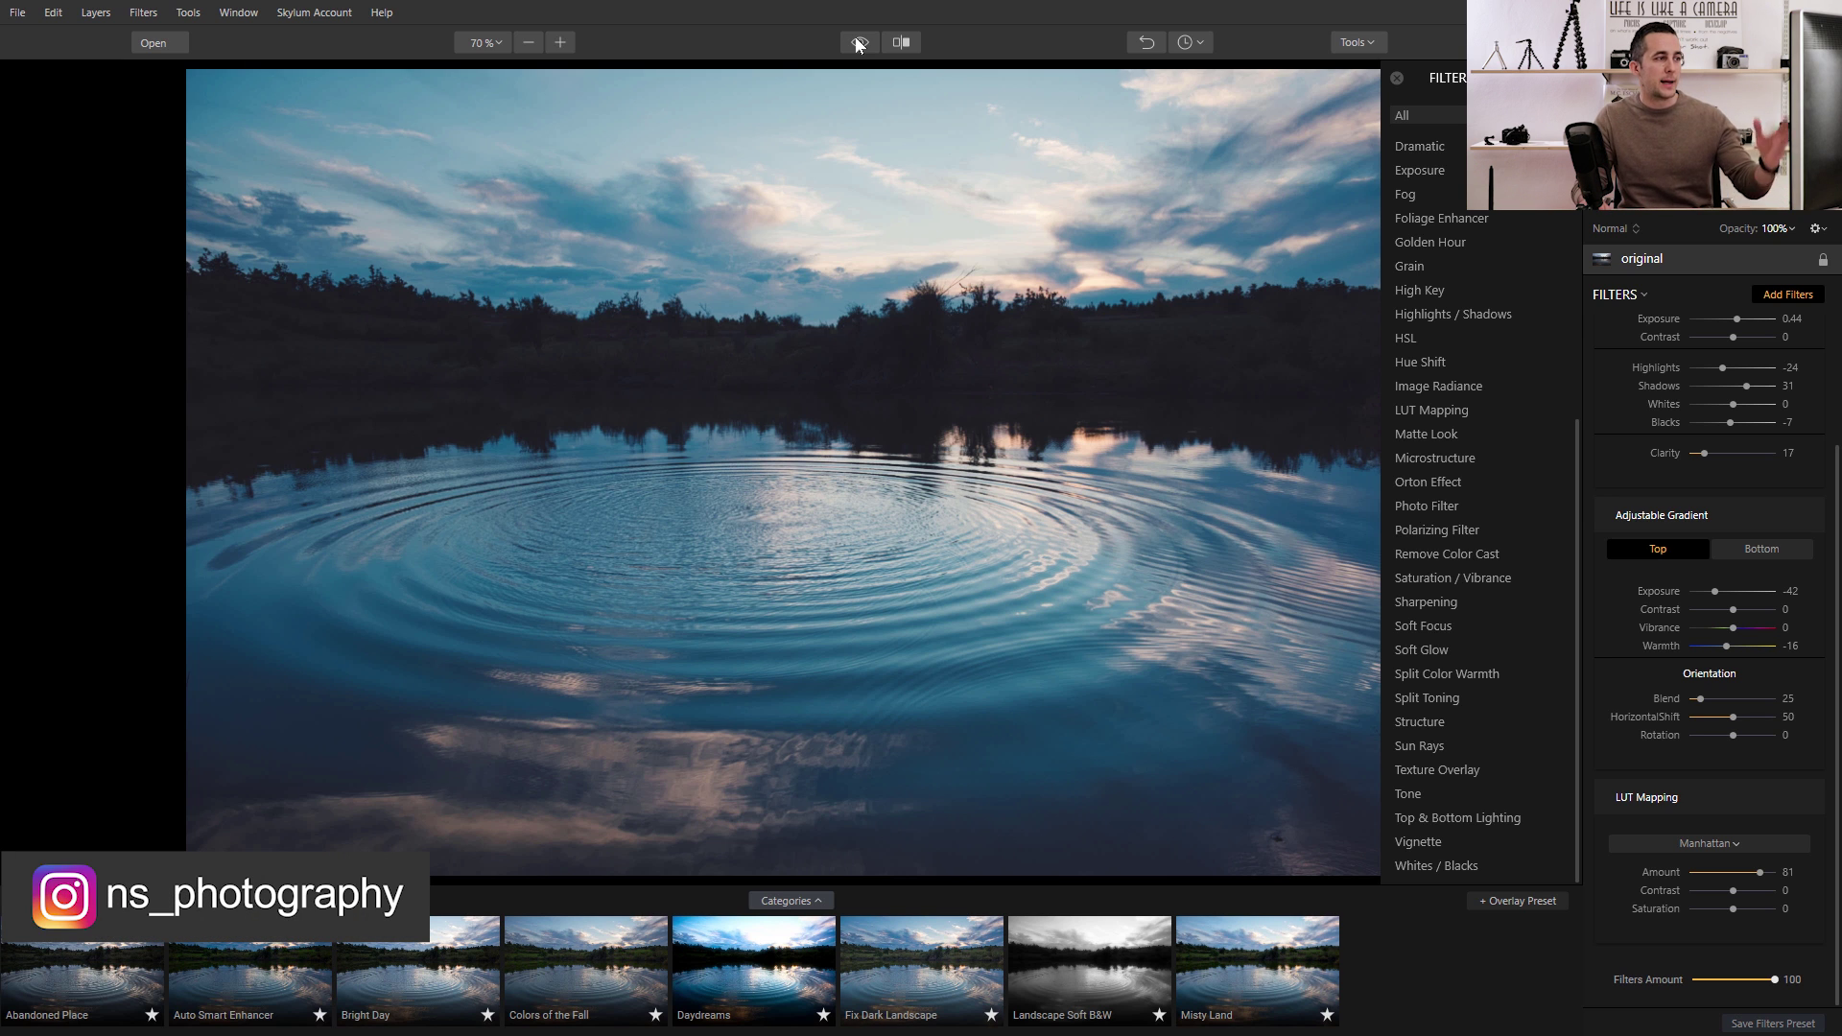
click(904, 45)
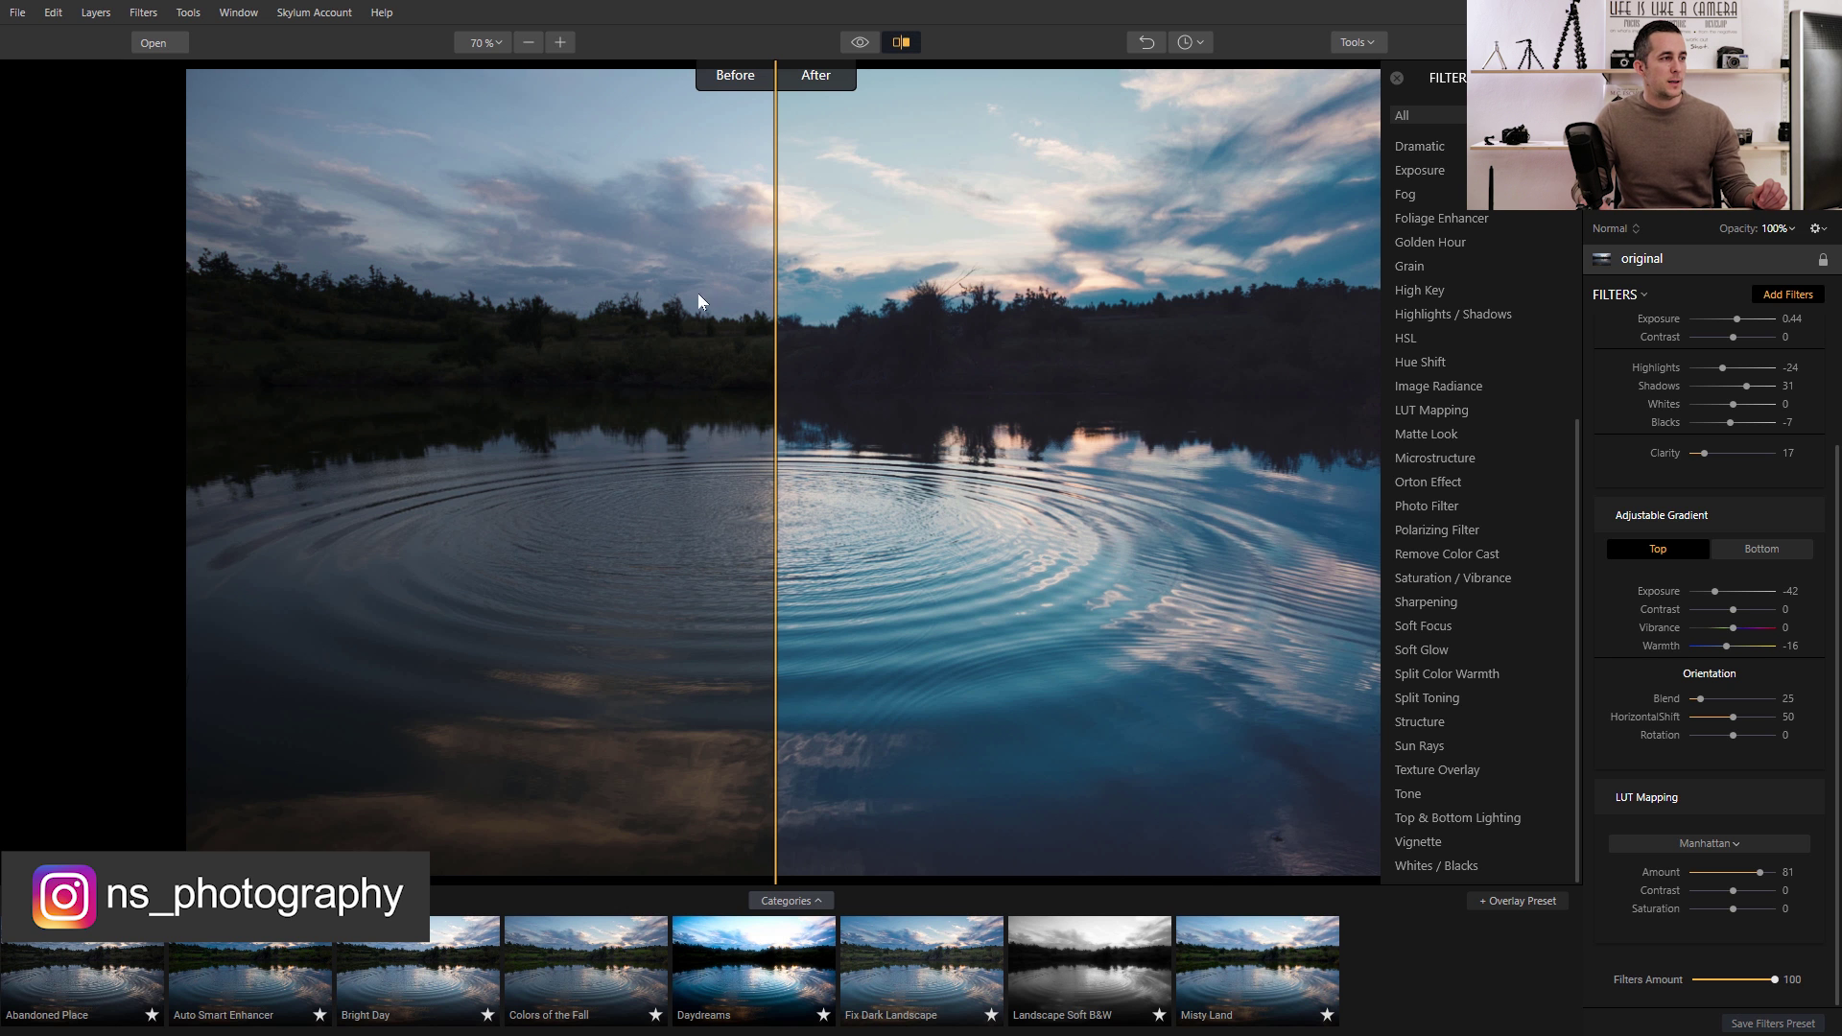
drag(774, 291, 716, 292)
drag(972, 291, 778, 335)
click(902, 44)
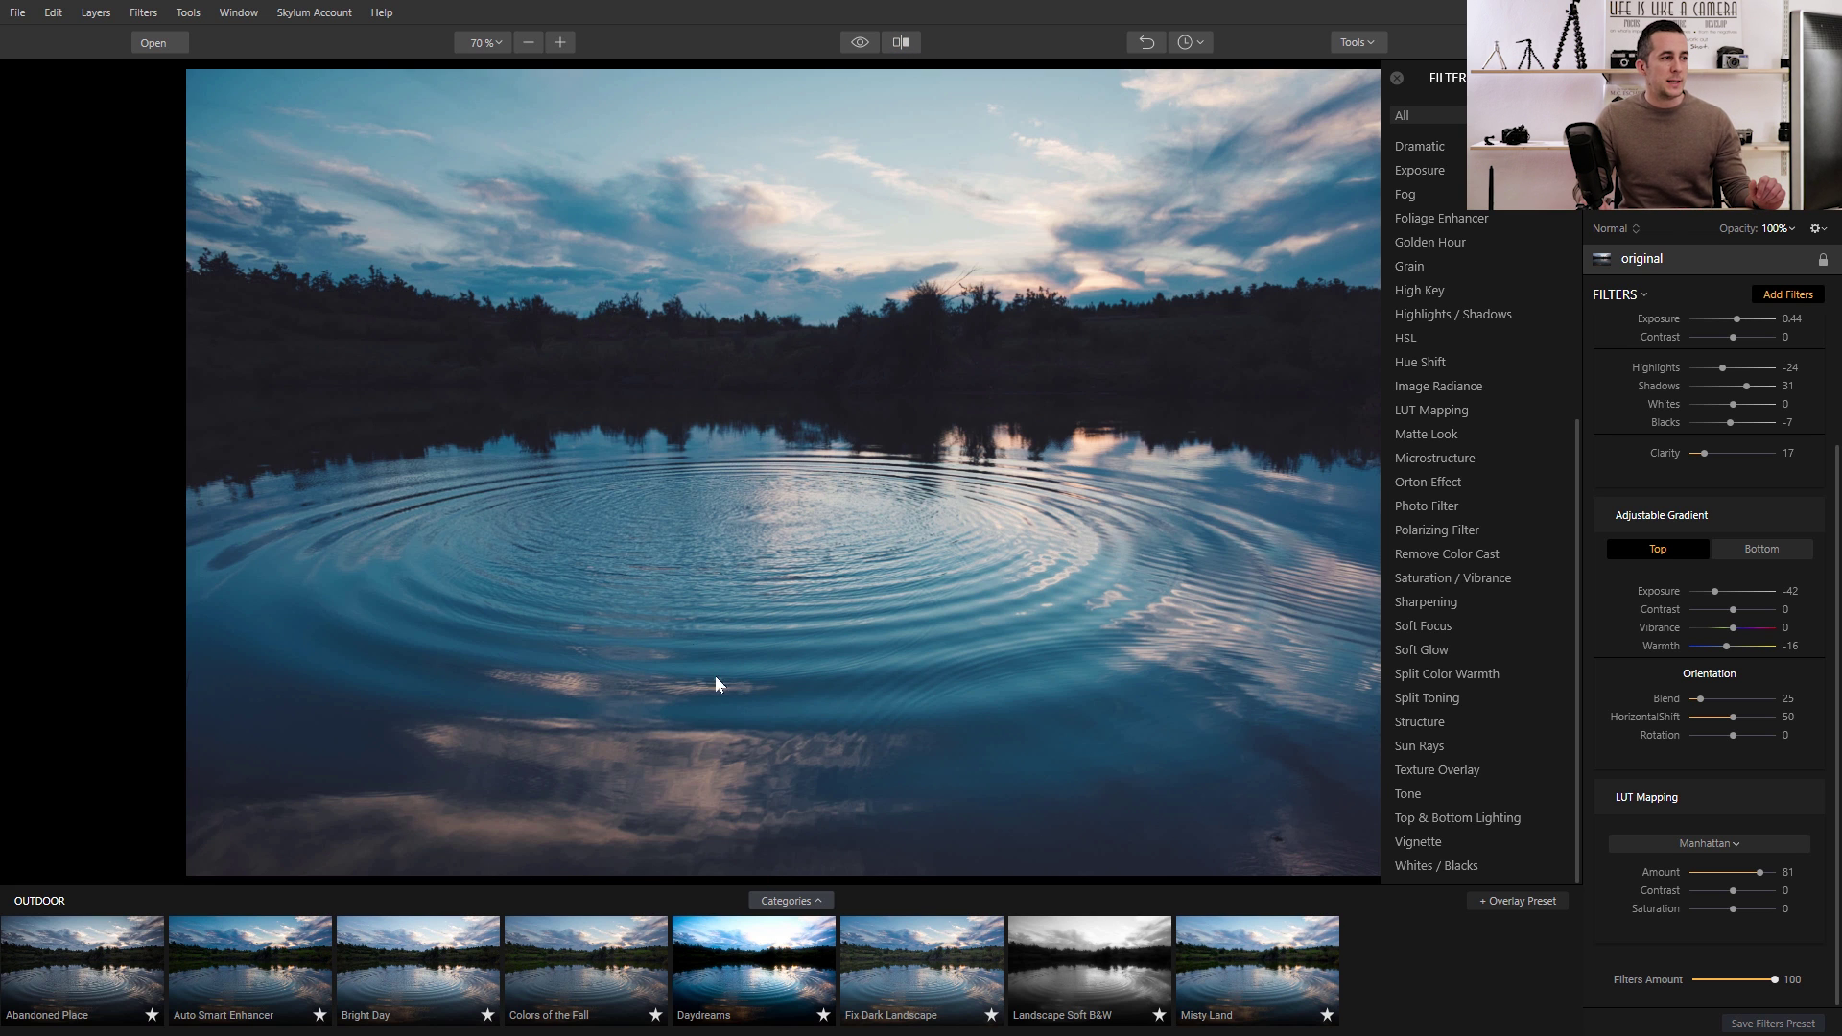
Add the Details Enhancer filter with Small Details 29 and Medium Details 27.
scroll(1437, 403, up, 3)
scroll(1451, 295, up, 6)
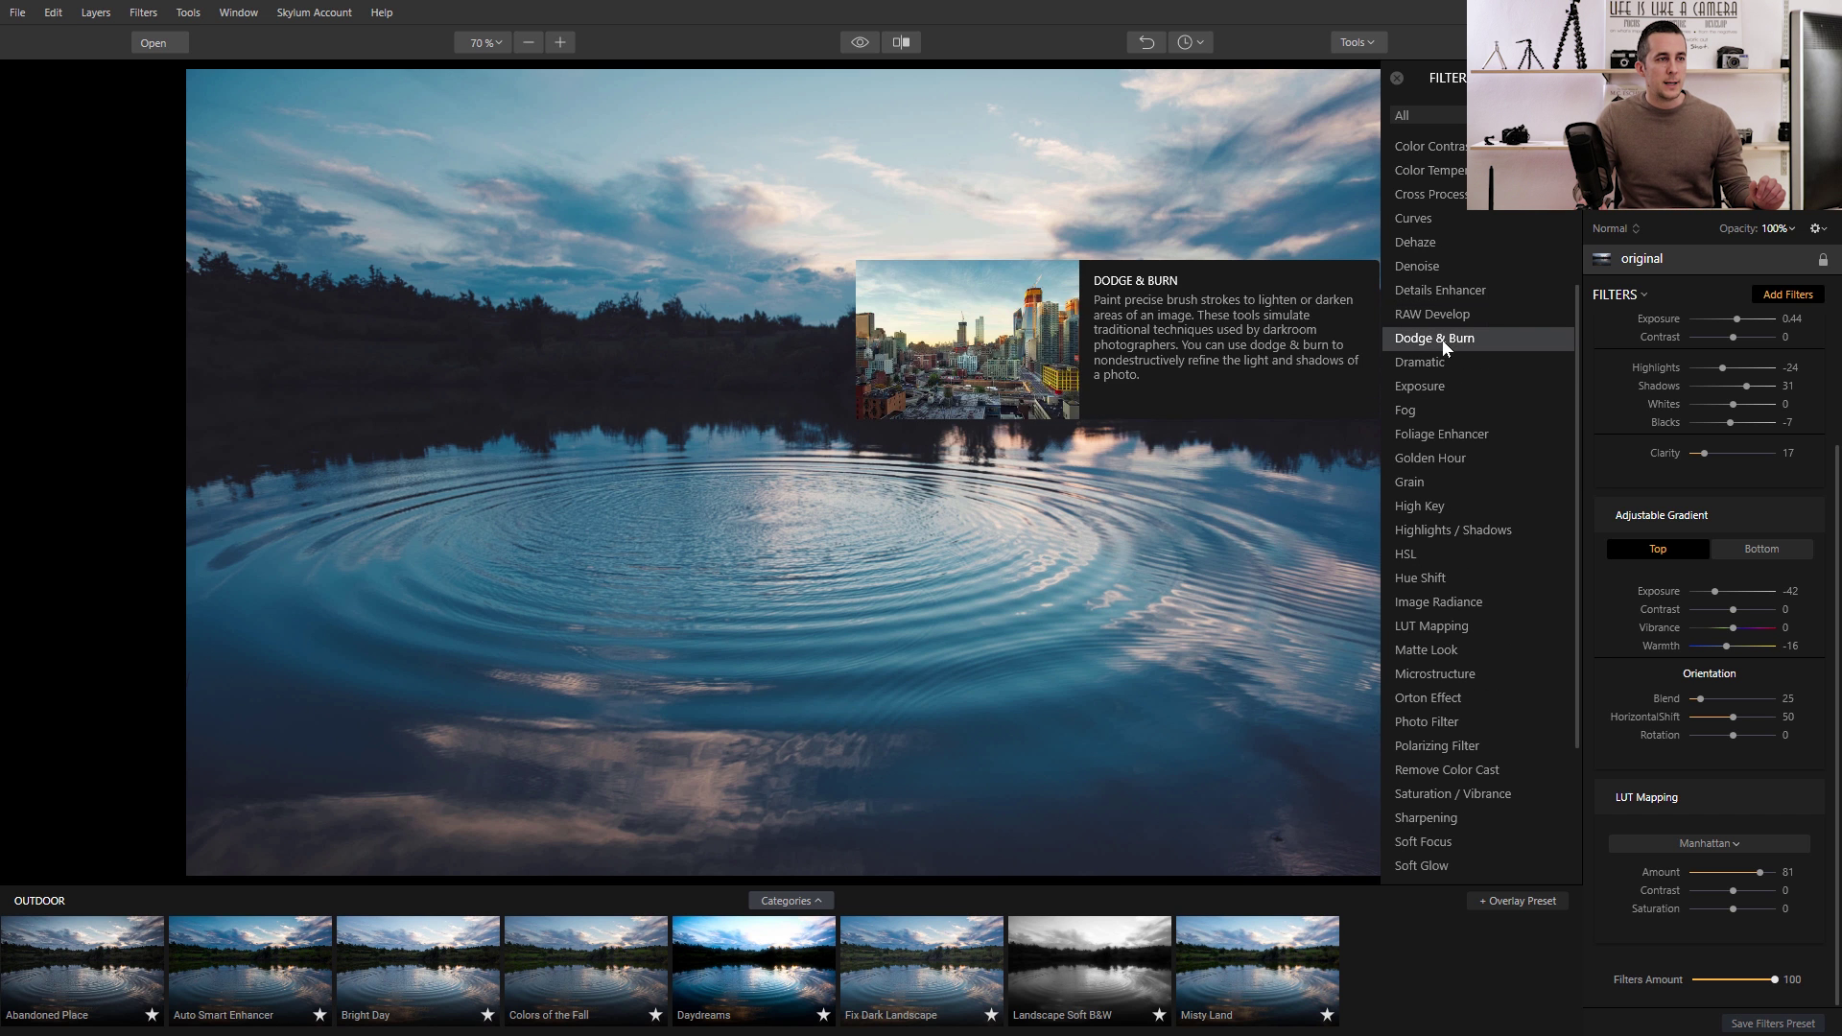
click(1432, 292)
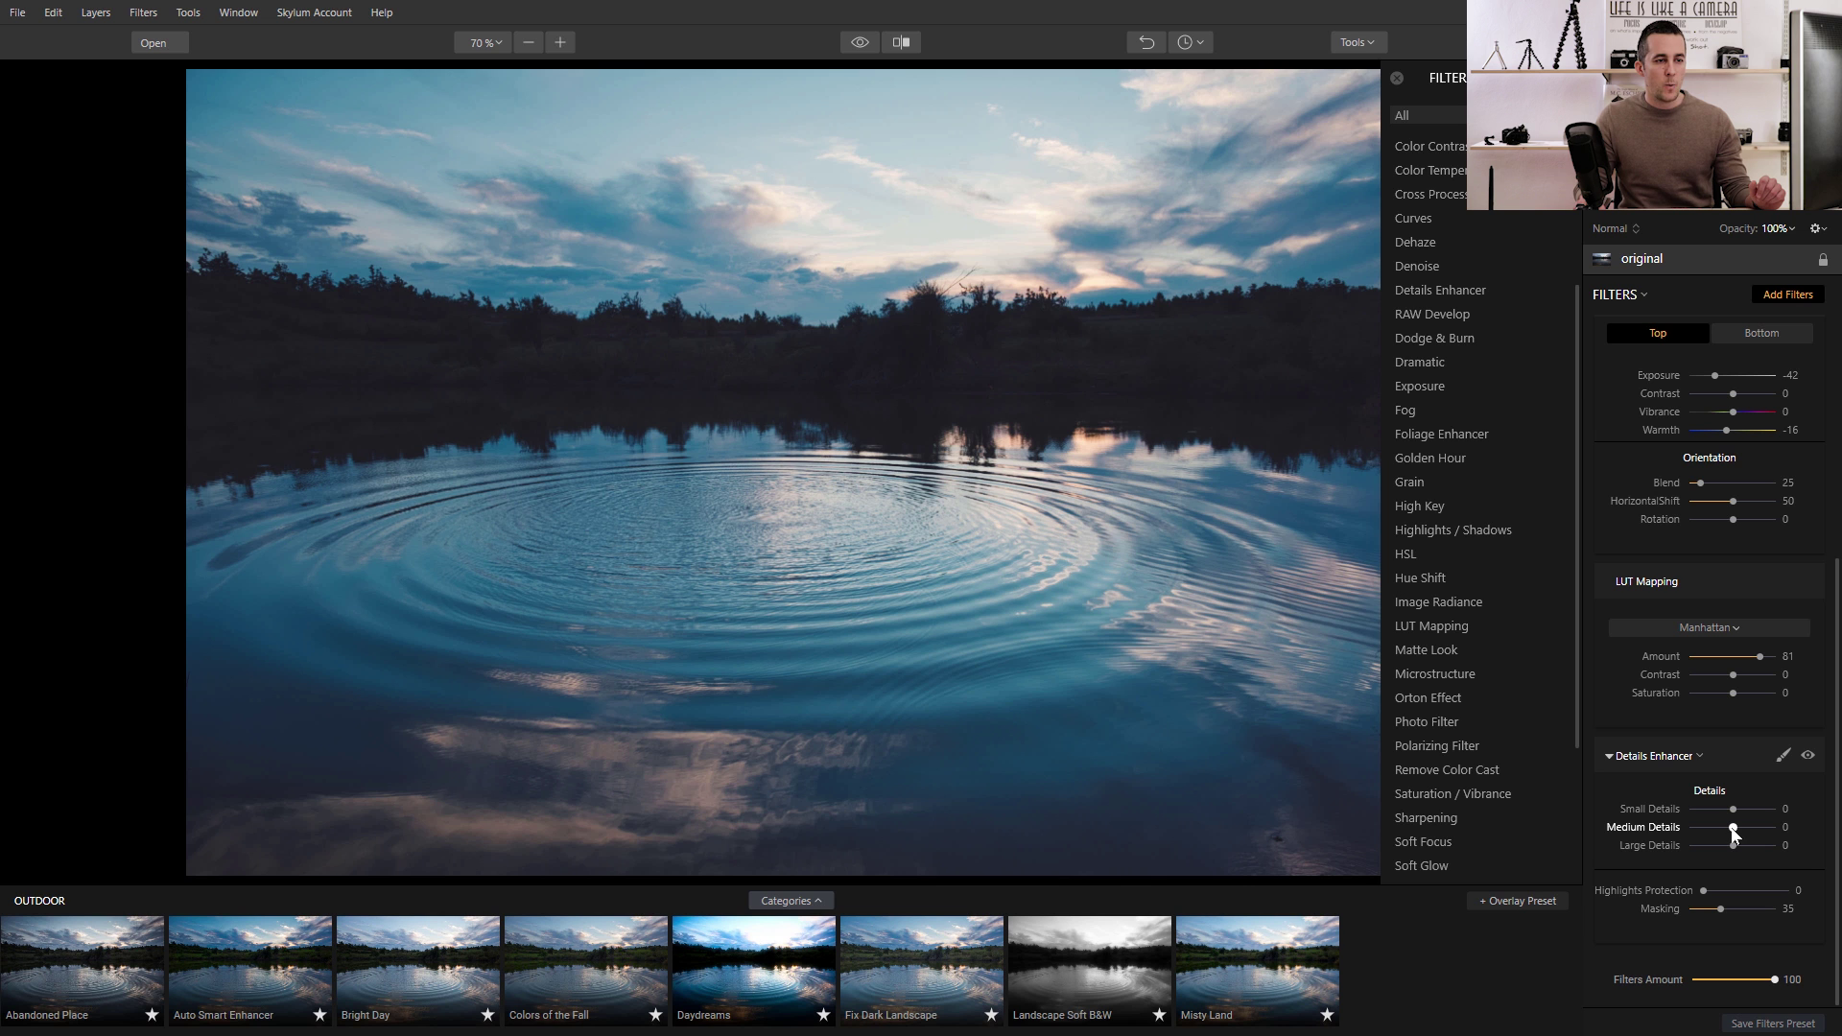
drag(1738, 834, 1747, 834)
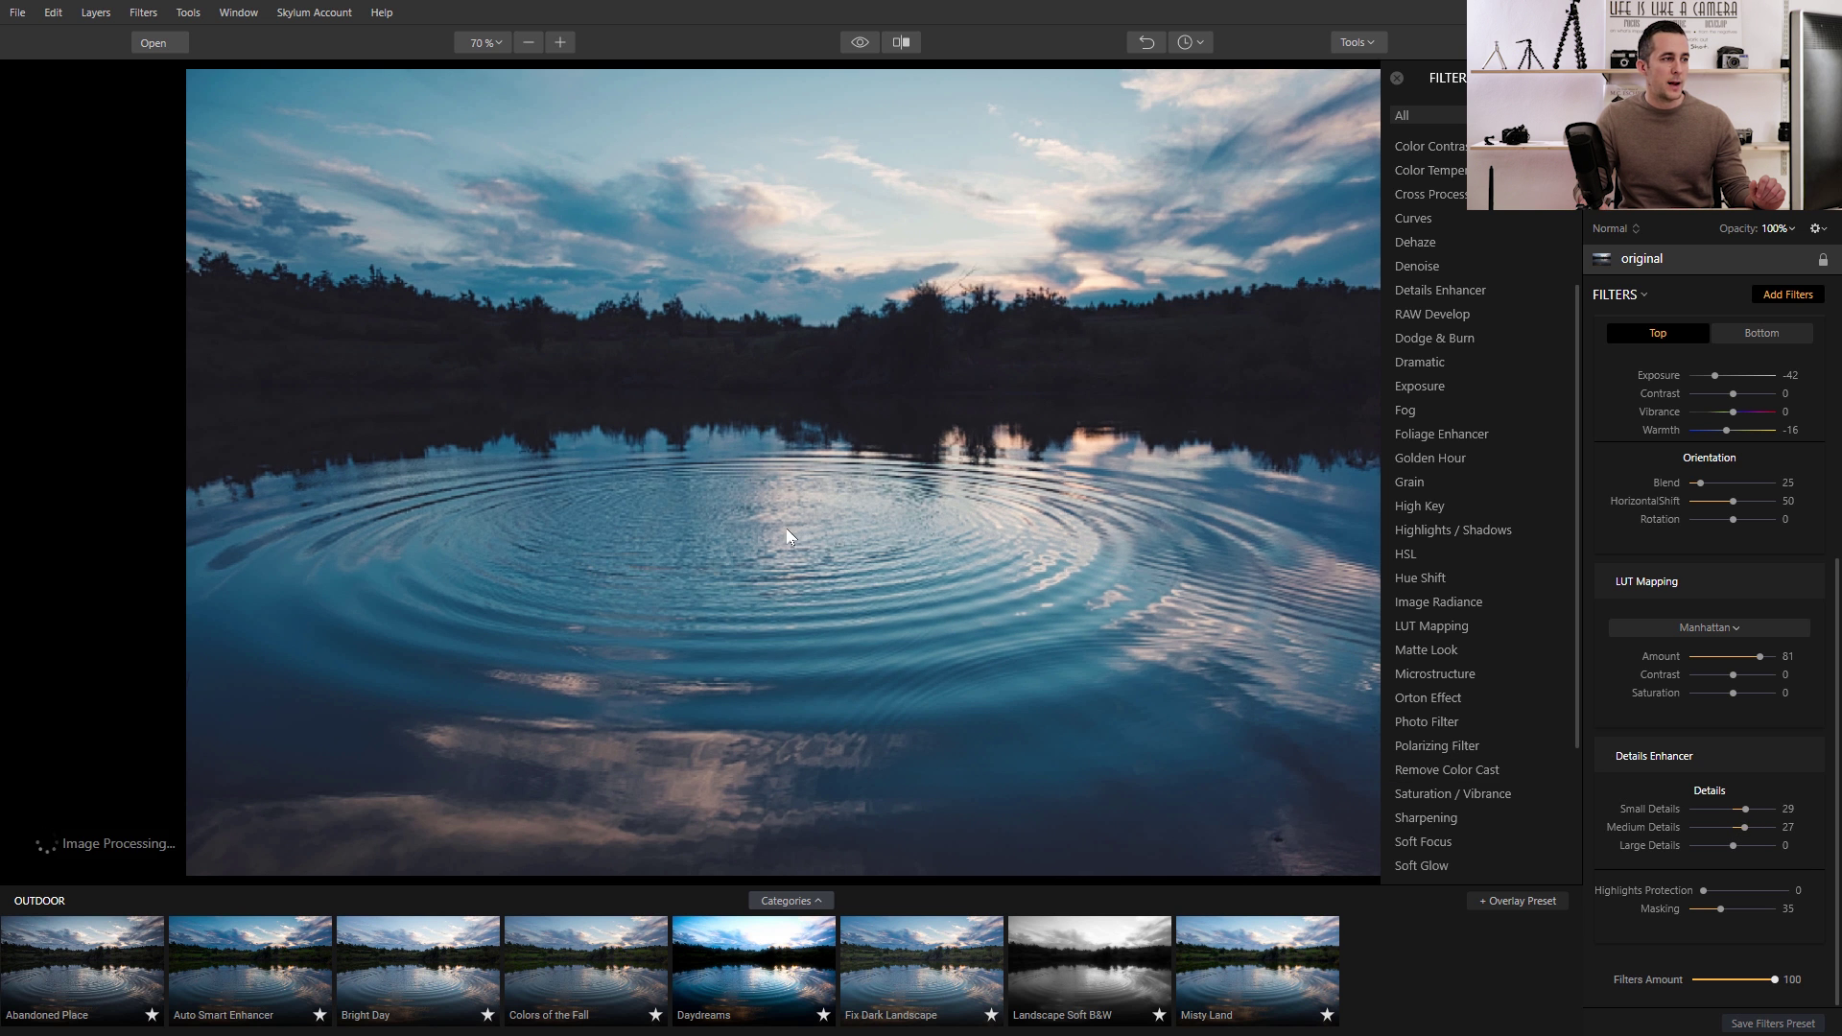
Examine the water ripples at 100% zoom with the Details Enhancer filter off and on.
double_click(796, 557)
drag(792, 569, 727, 662)
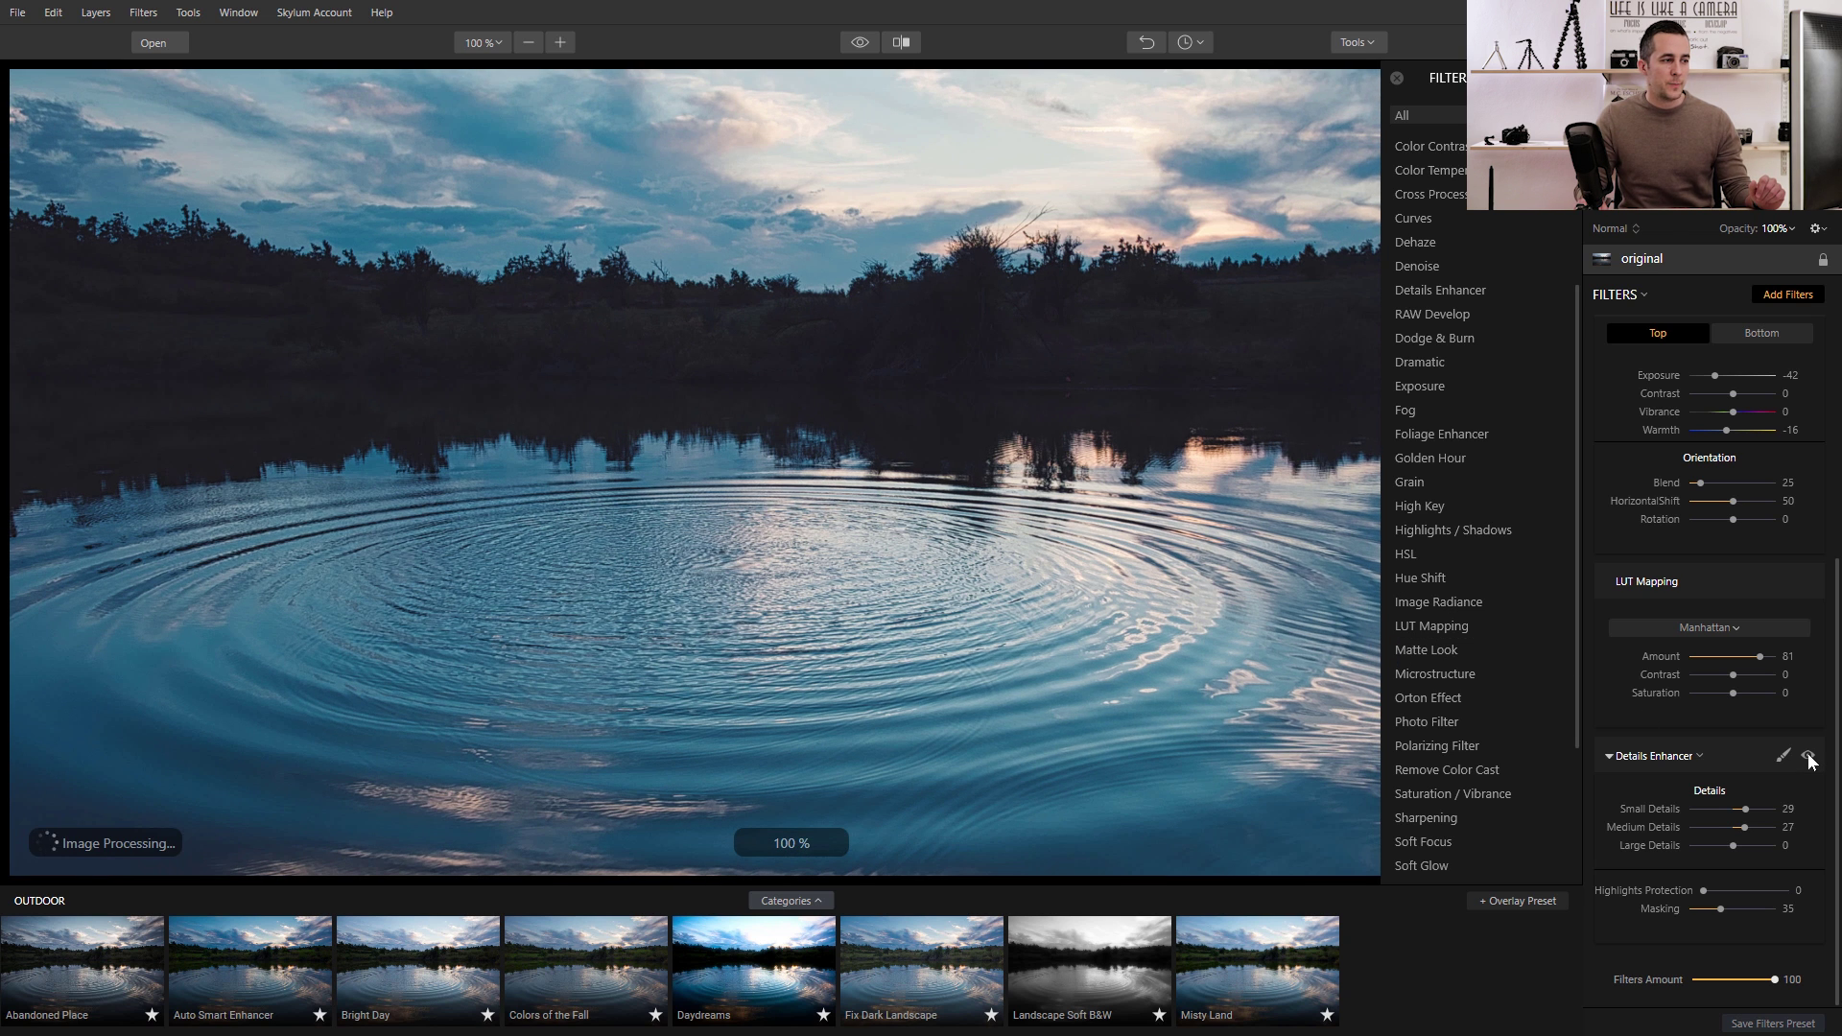
click(1809, 757)
click(1809, 757)
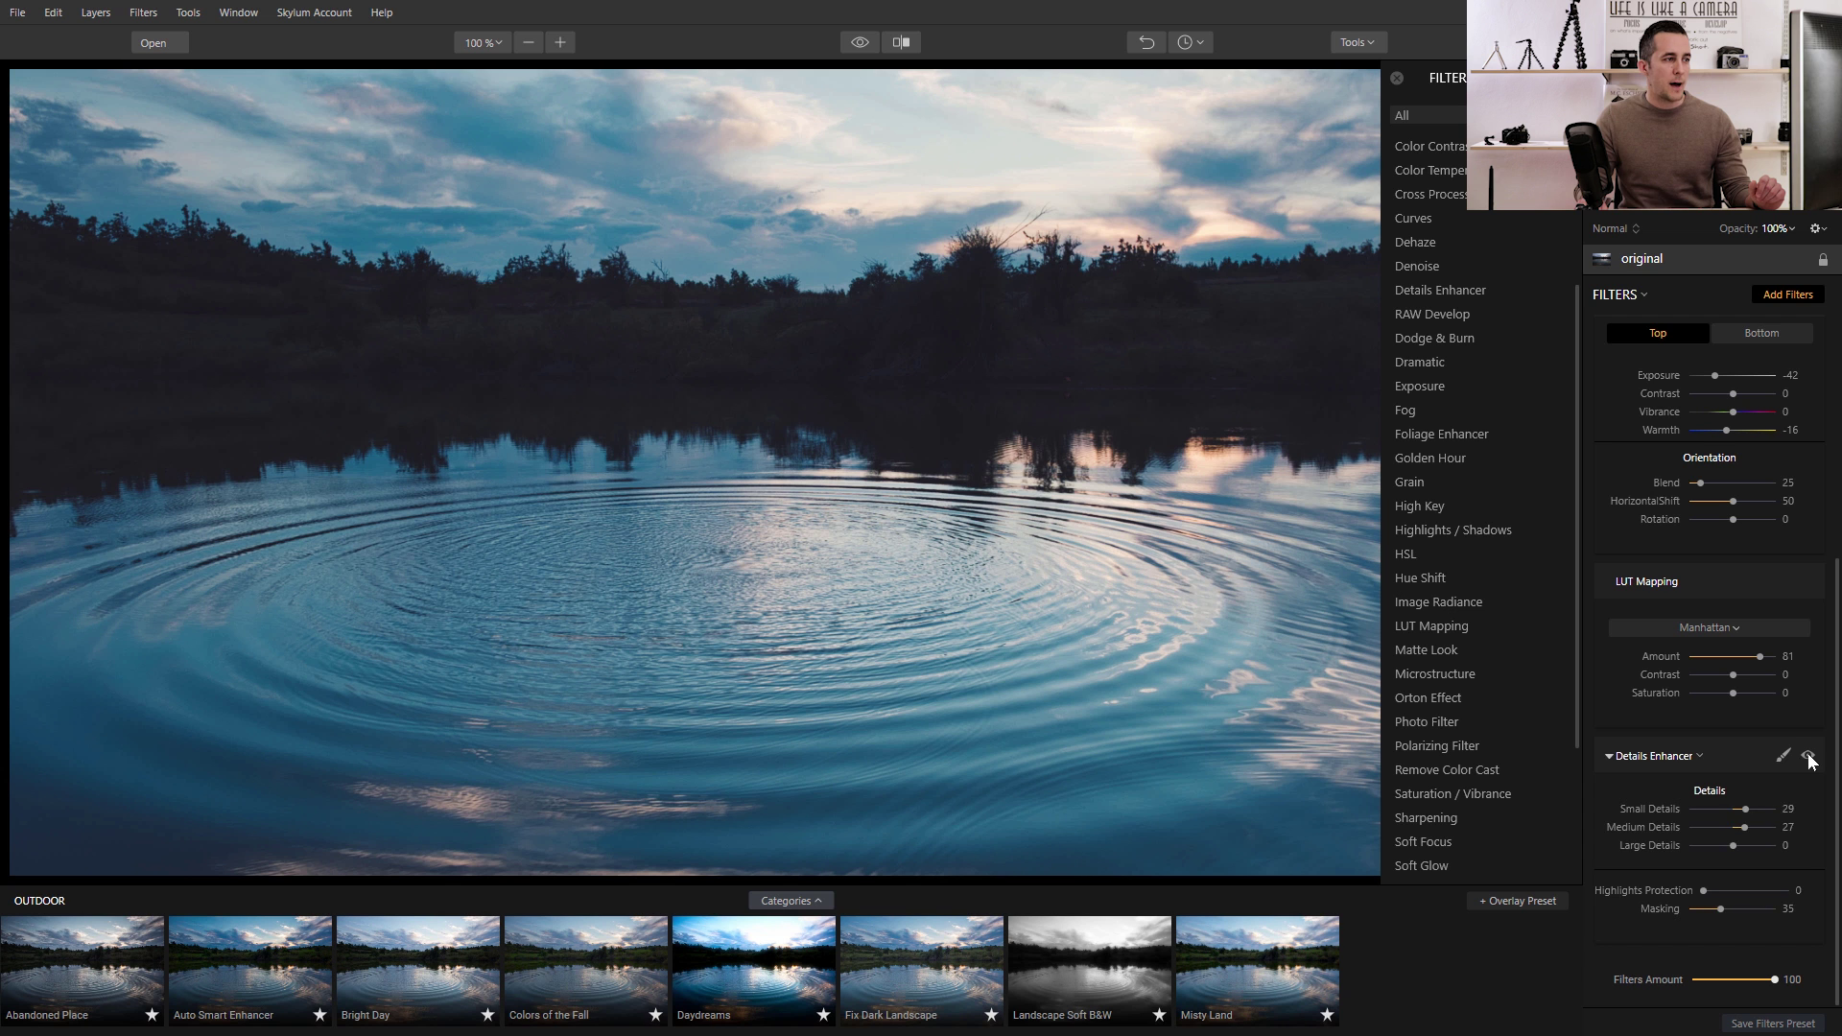
click(1809, 757)
click(1809, 757)
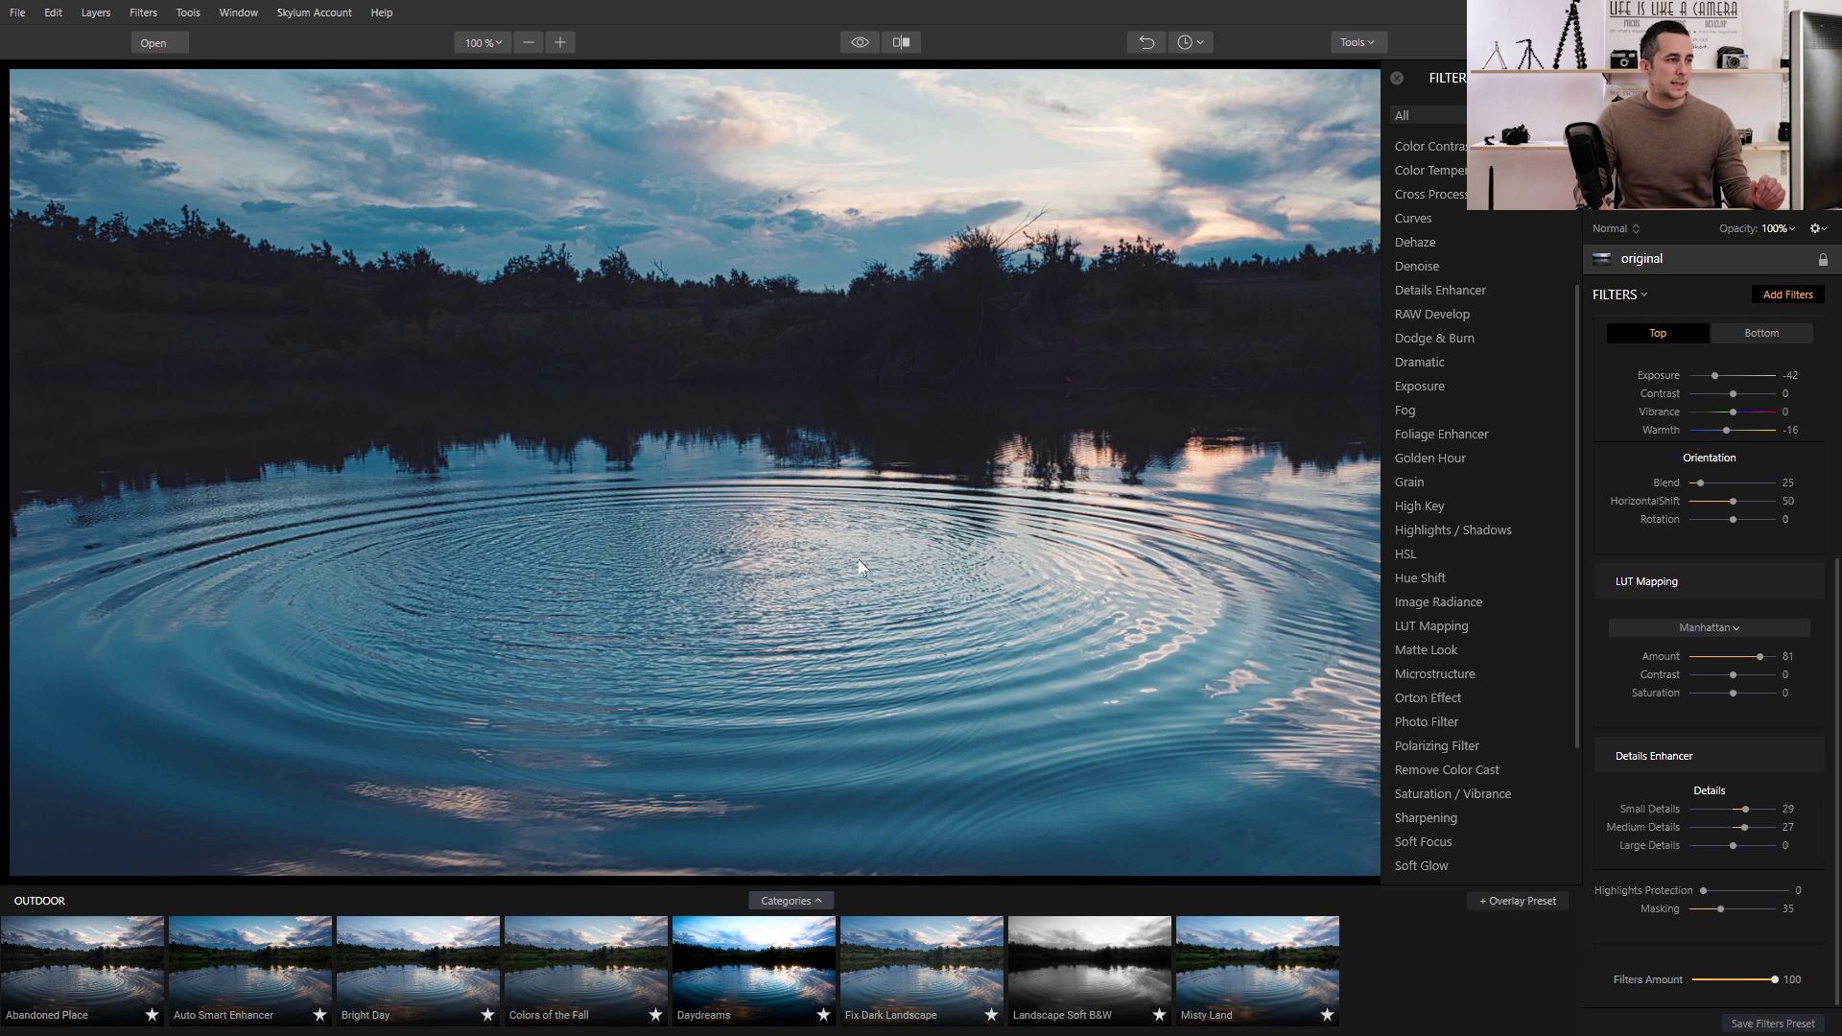
scroll(831, 555, down, 3)
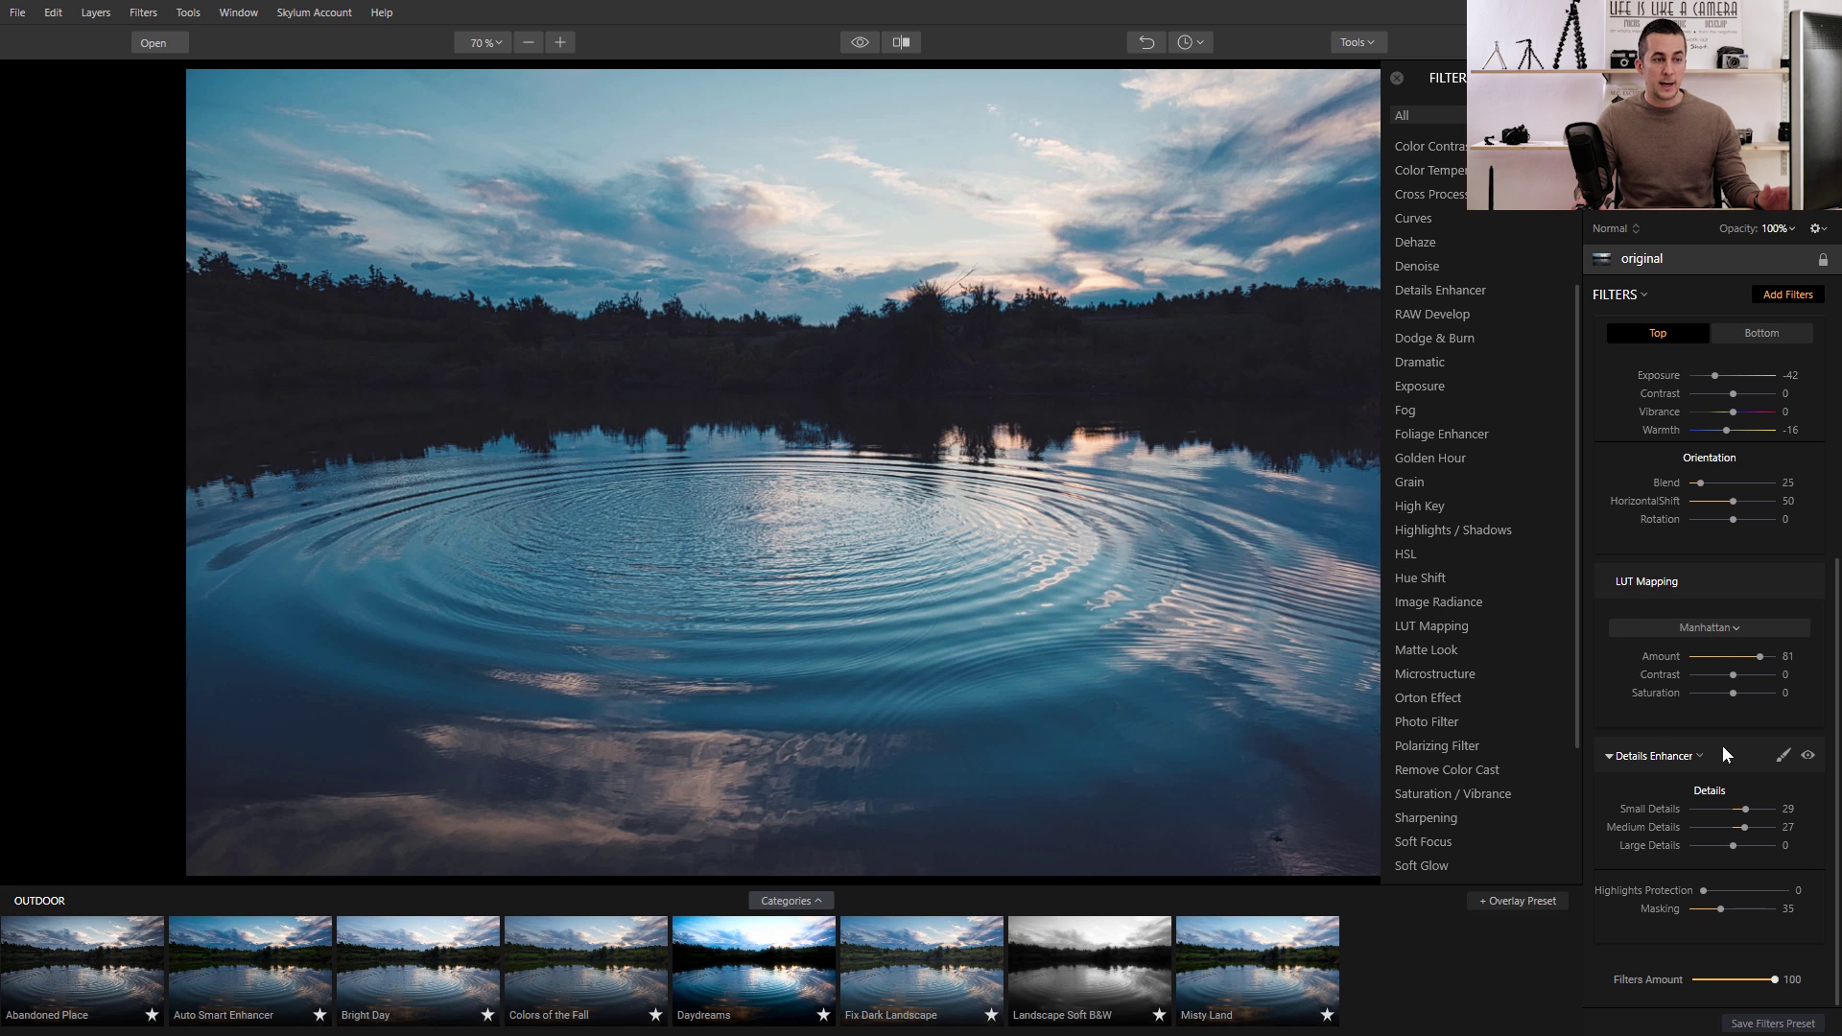
Erase the Details Enhancer effect from the dark tree line and far shore with a brush mask at size 100 and 50% opacity.
click(1782, 756)
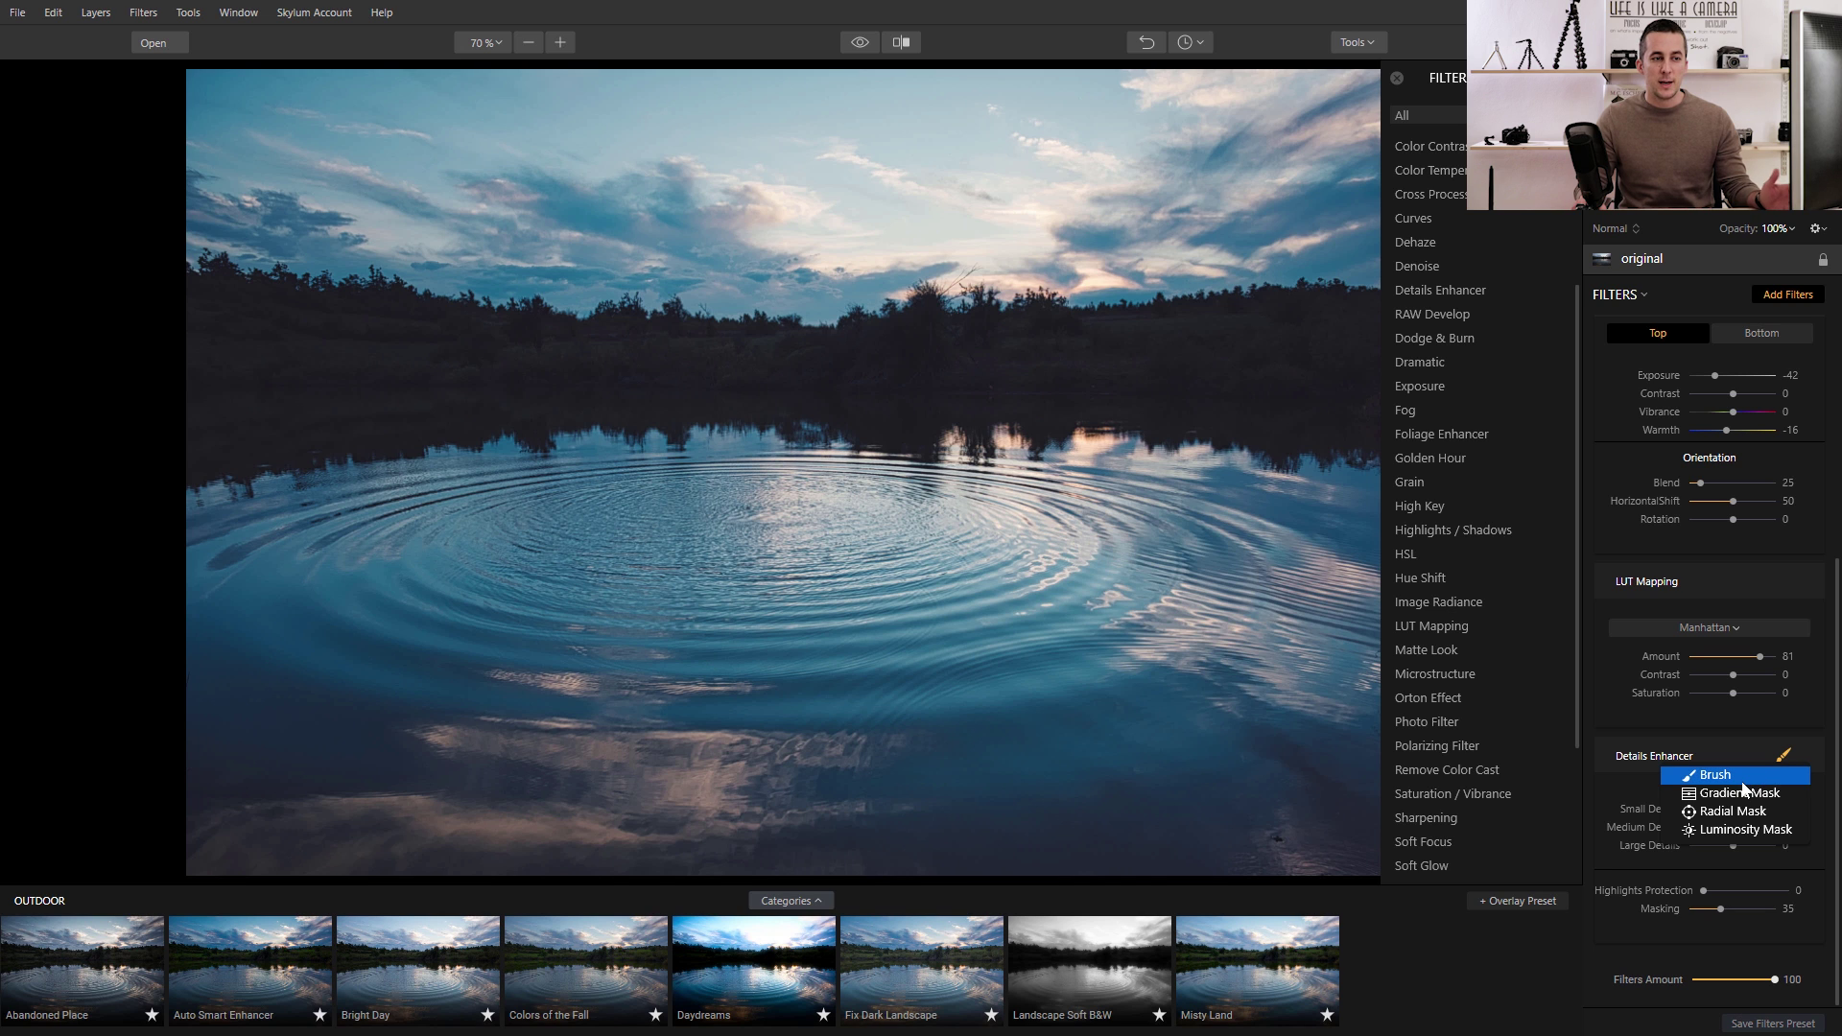
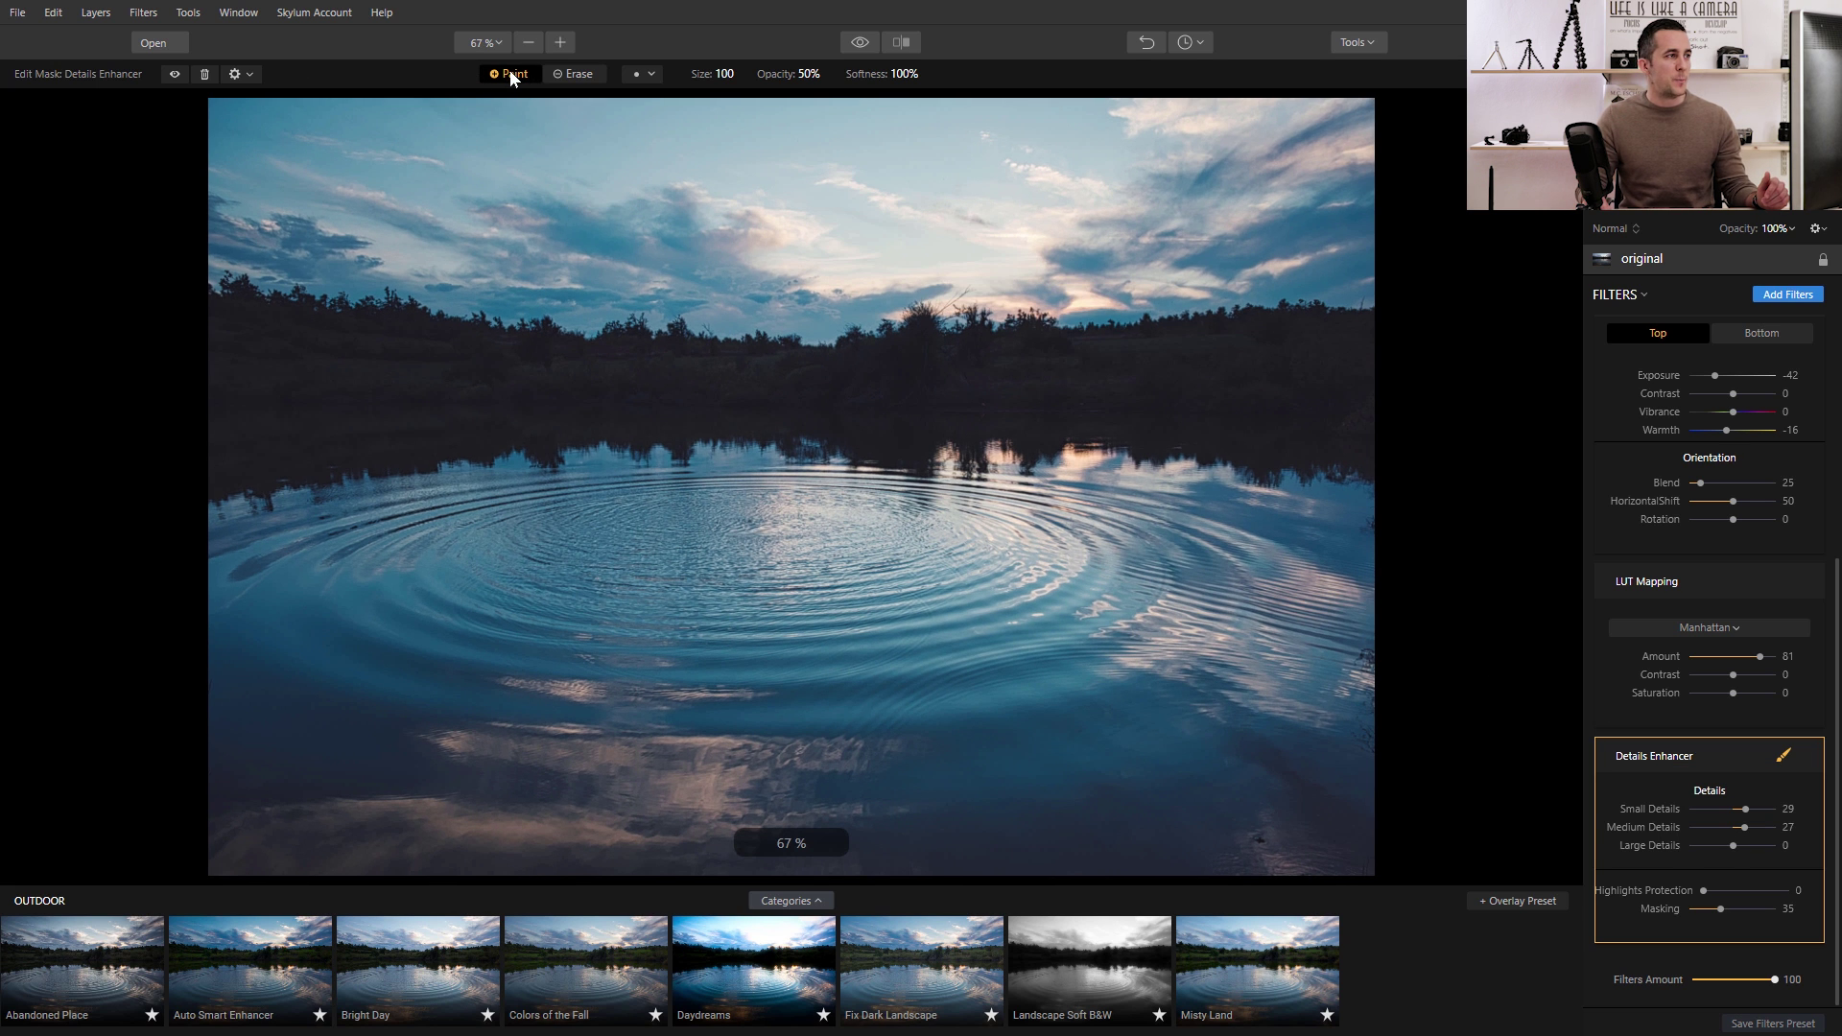
click(639, 74)
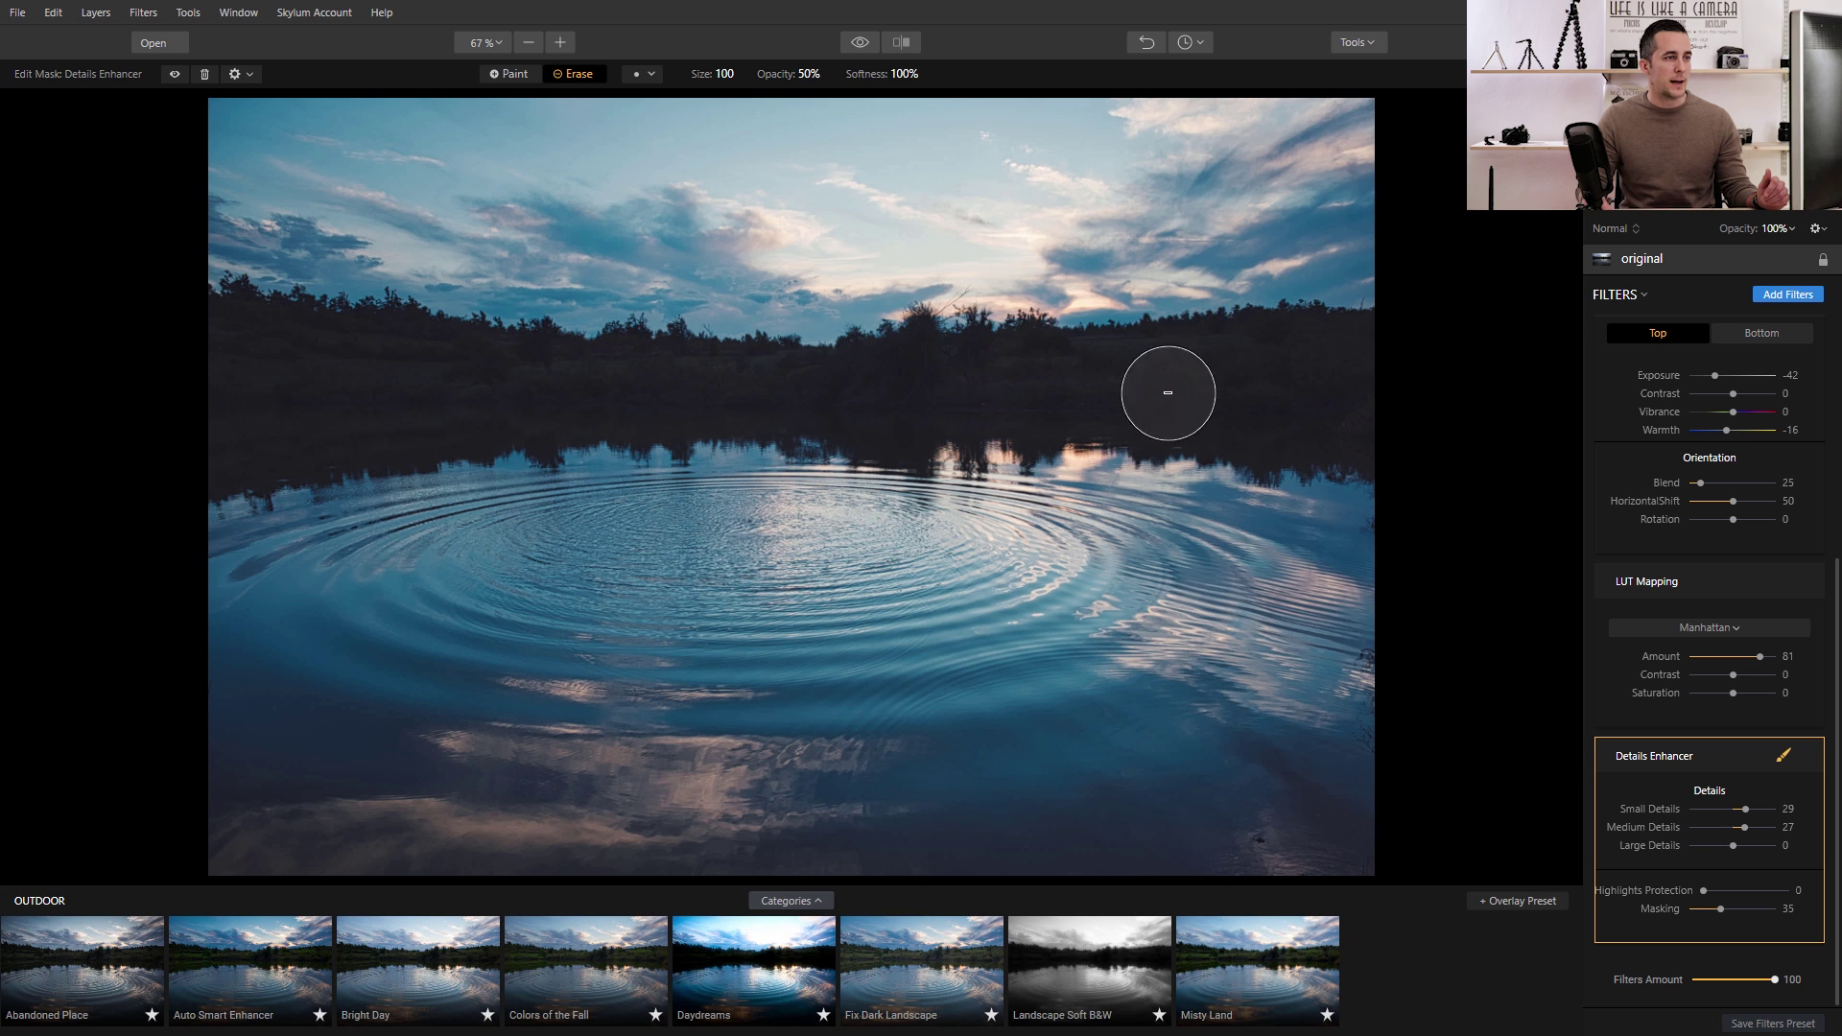
click(290, 416)
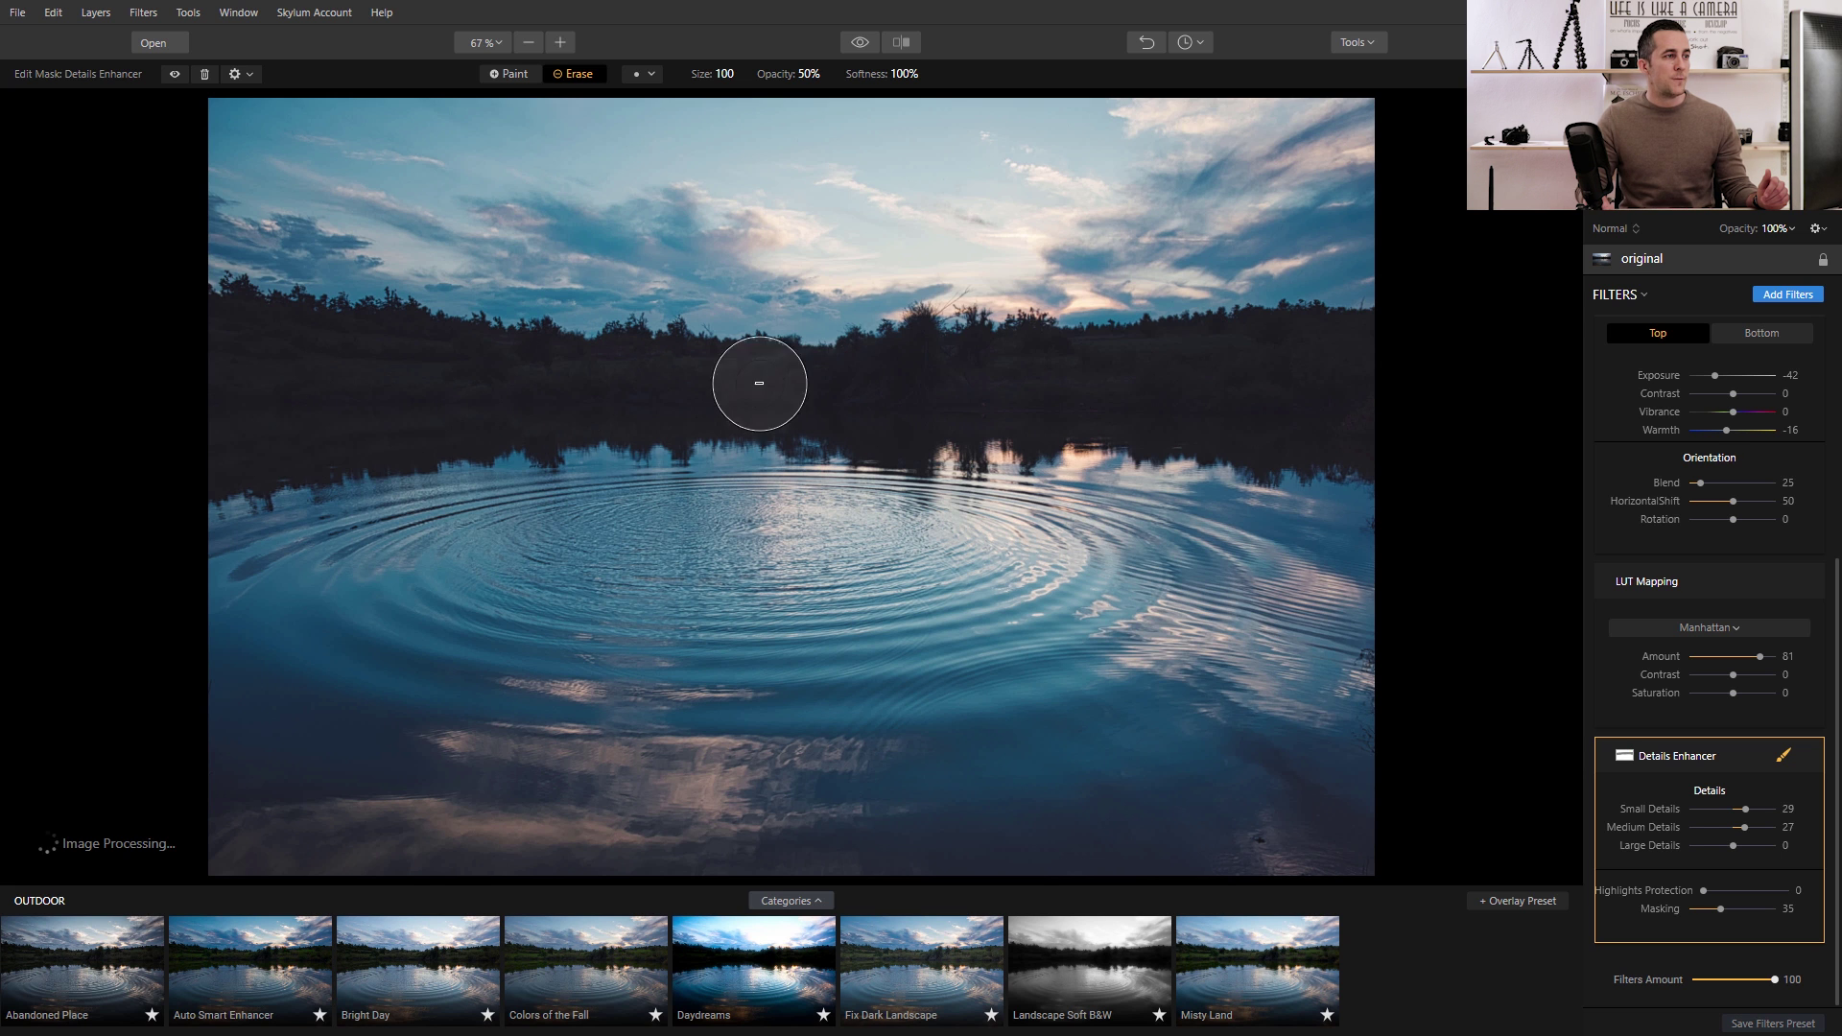
drag(240, 238, 539, 288)
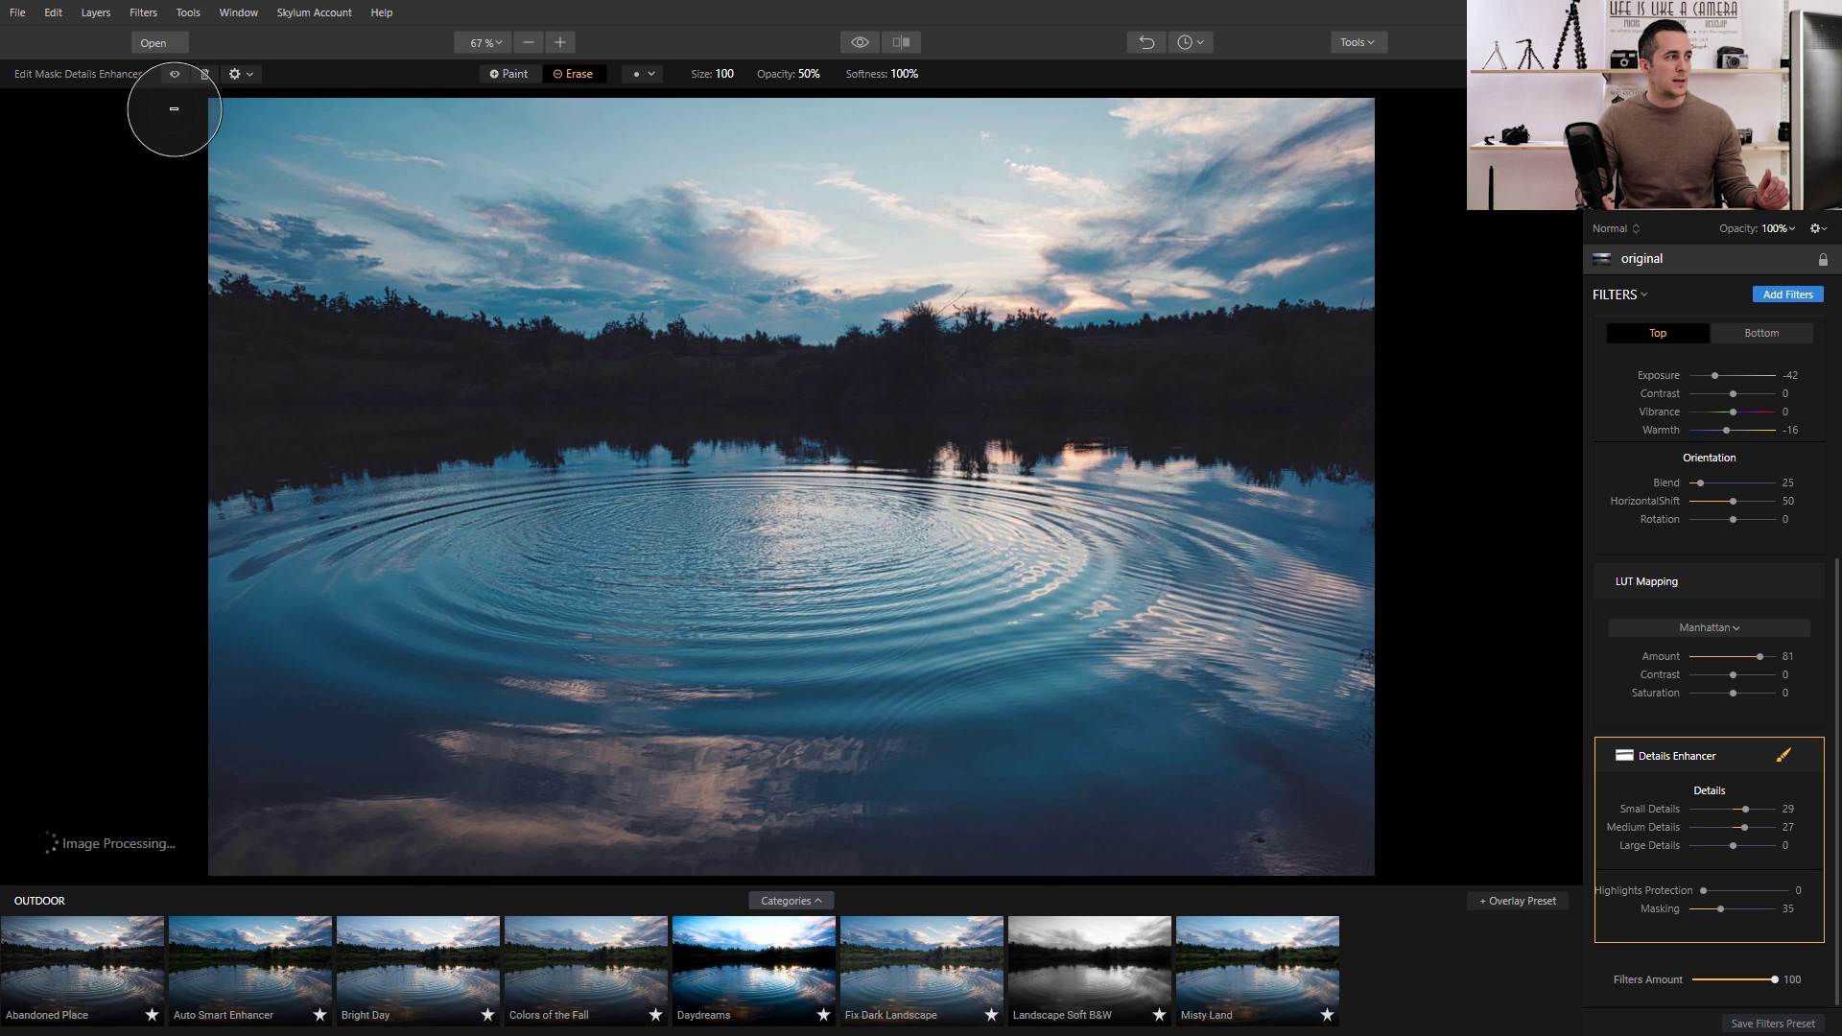
click(176, 76)
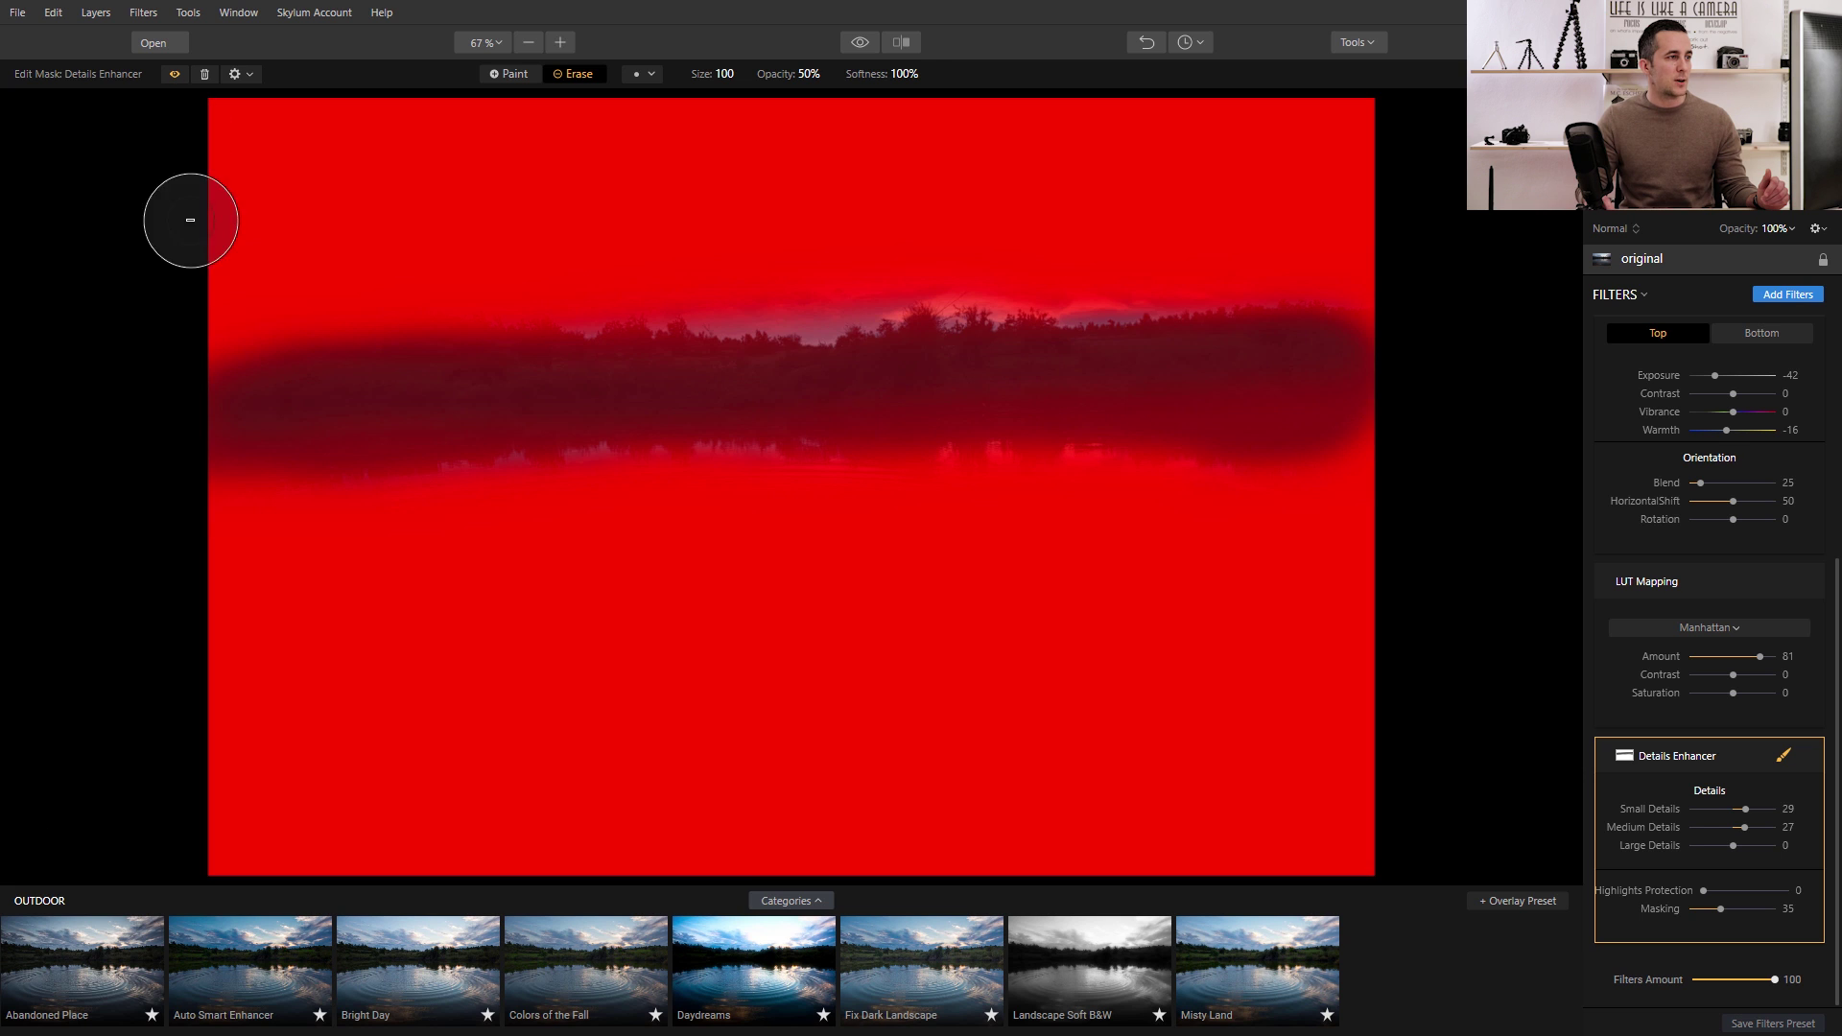
mouse_move(625, 402)
mouse_down()
mouse_move(194, 414)
mouse_move(1323, 395)
mouse_up()
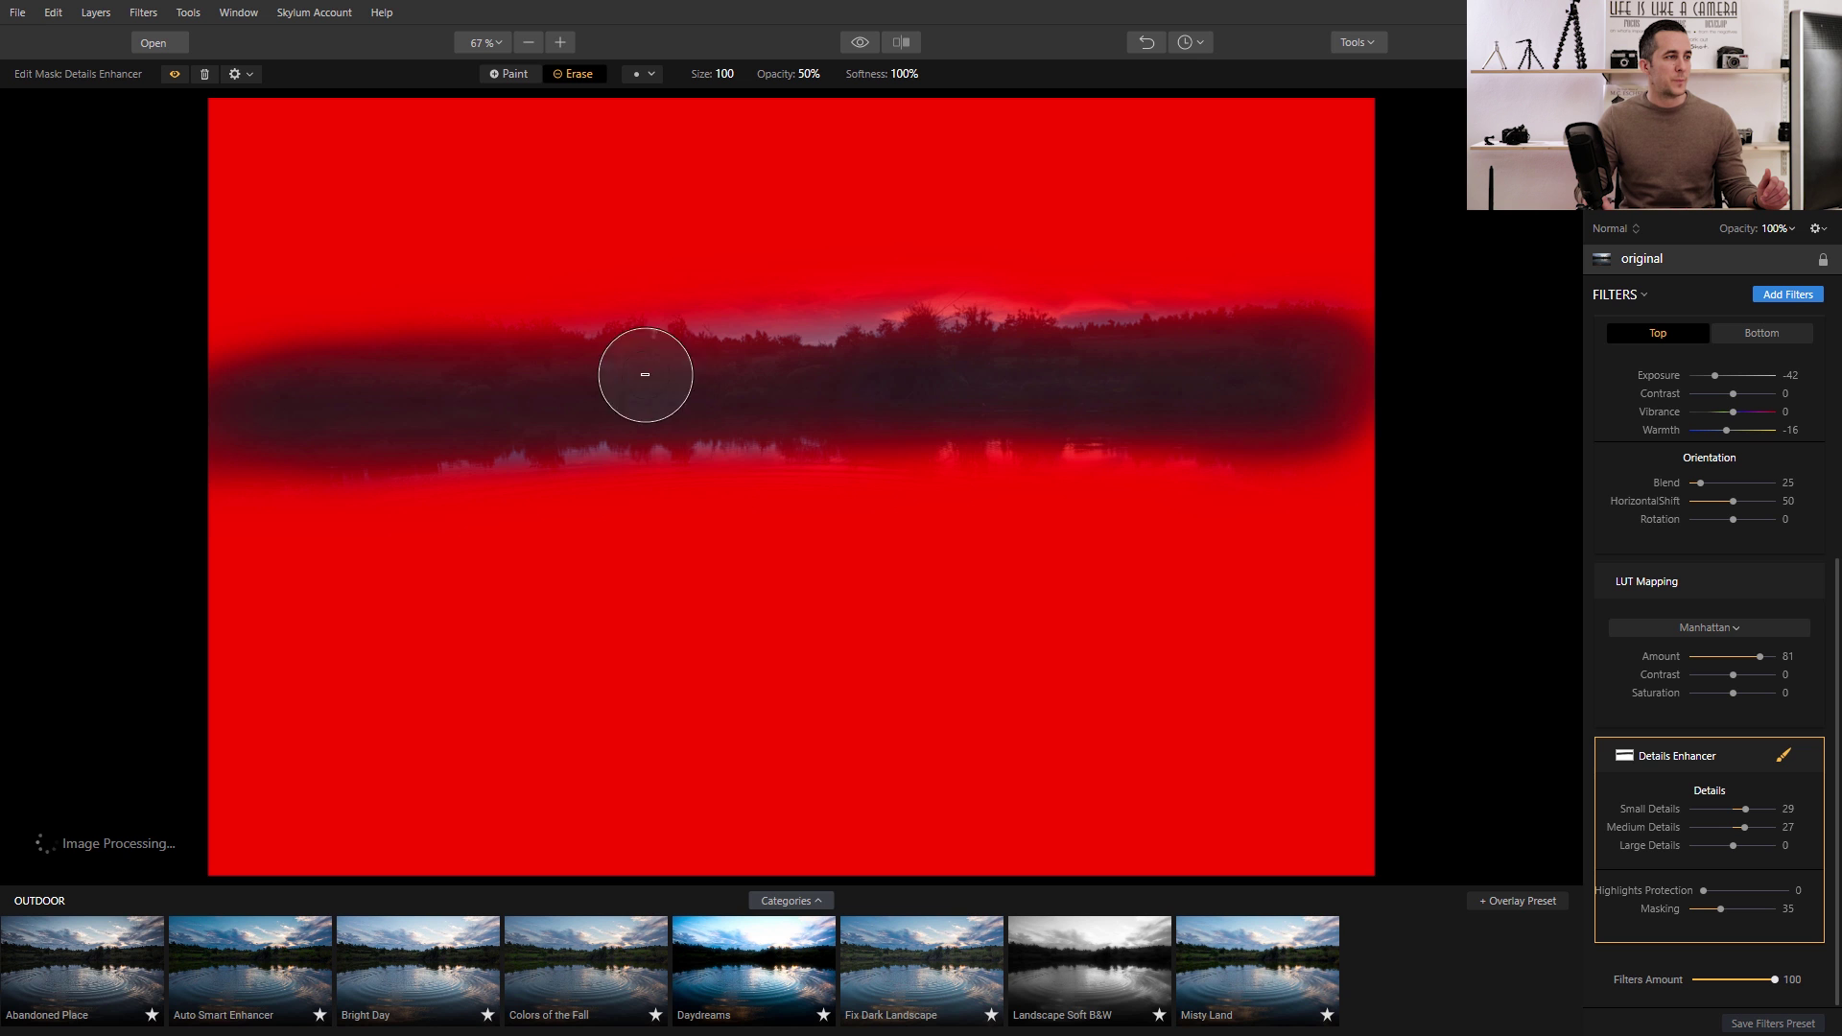
click(174, 75)
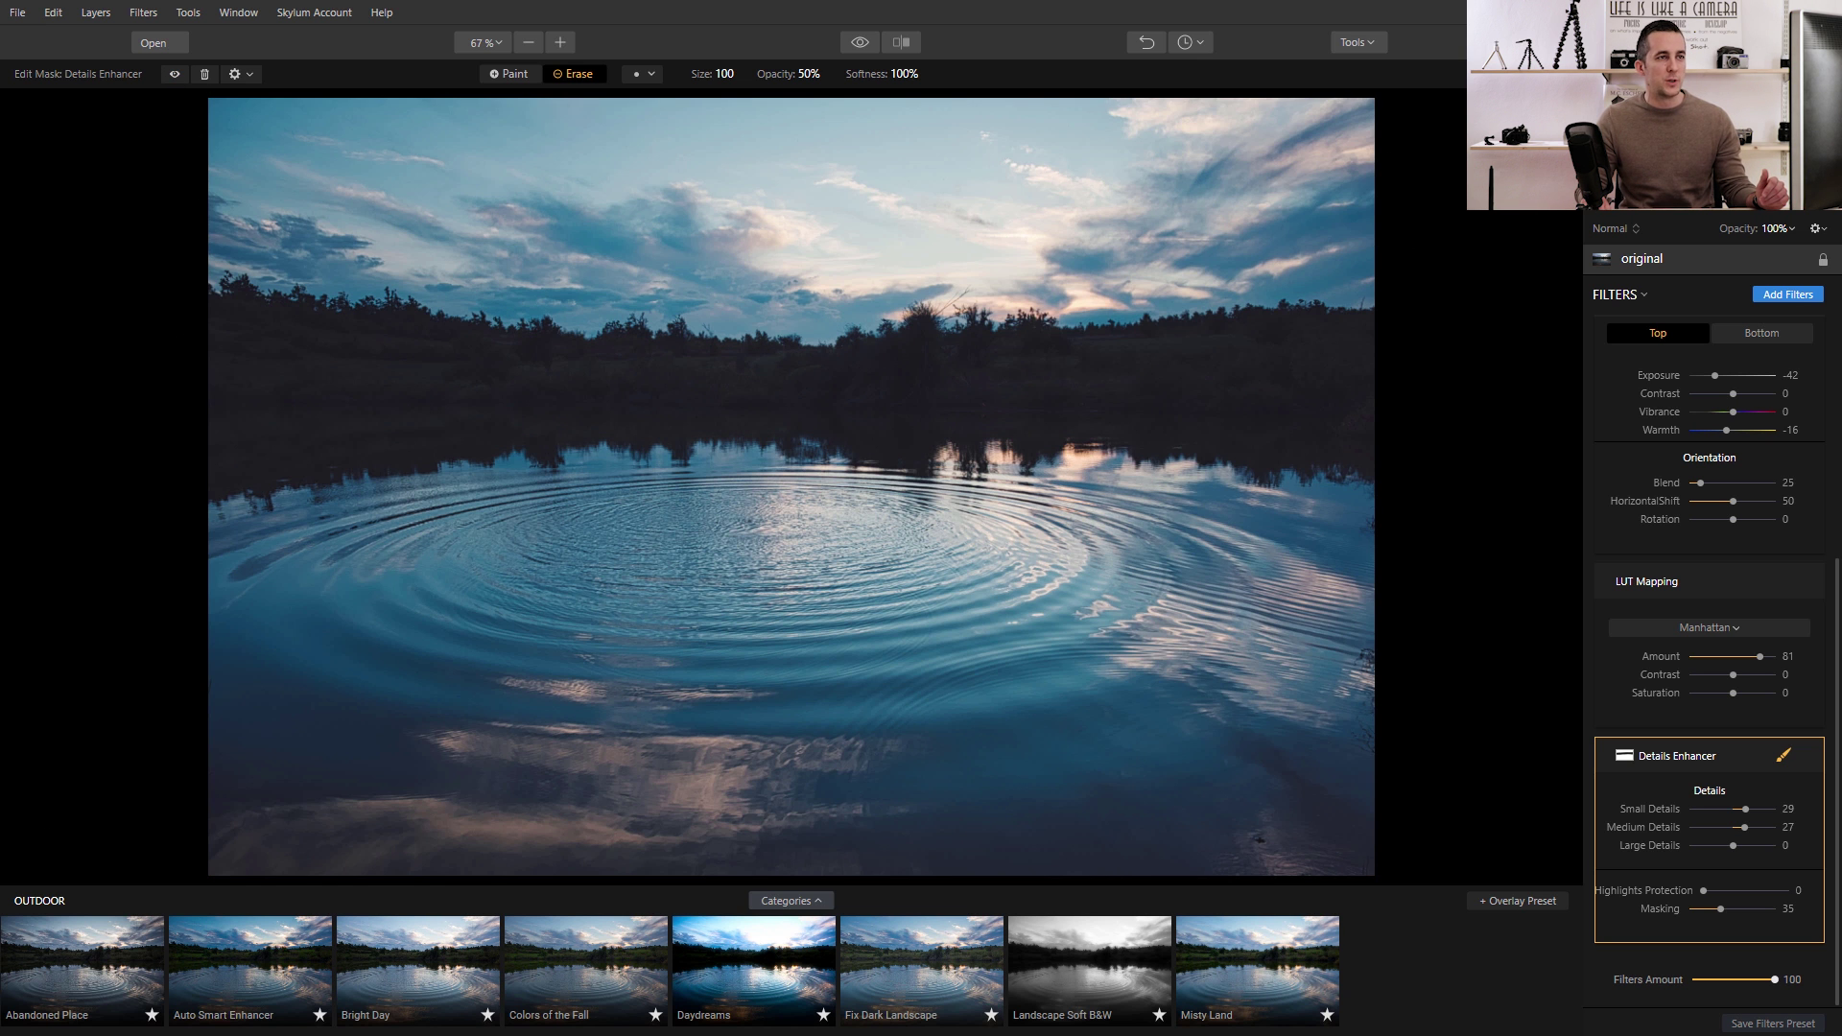
key(Escape)
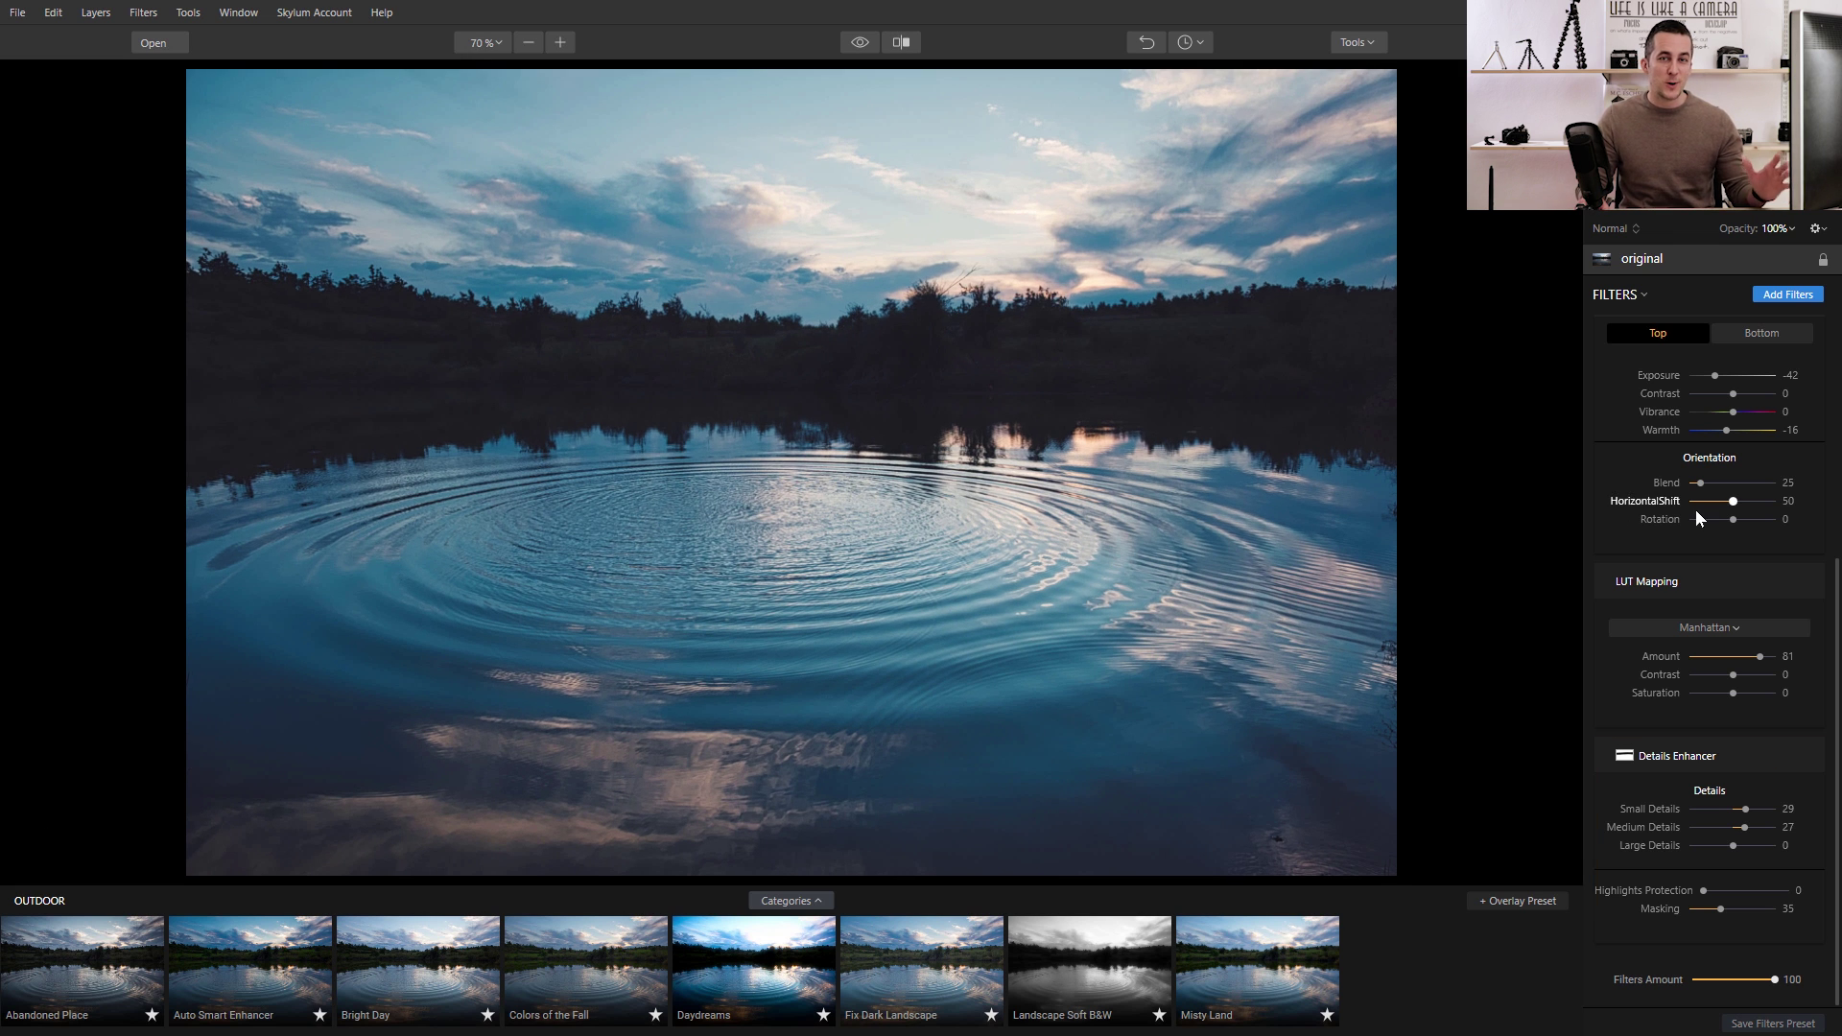
Review the settings of the applied filters, from RAW Develop down to Details Enhancer.
scroll(1746, 537, up, 2)
scroll(1747, 538, up, 4)
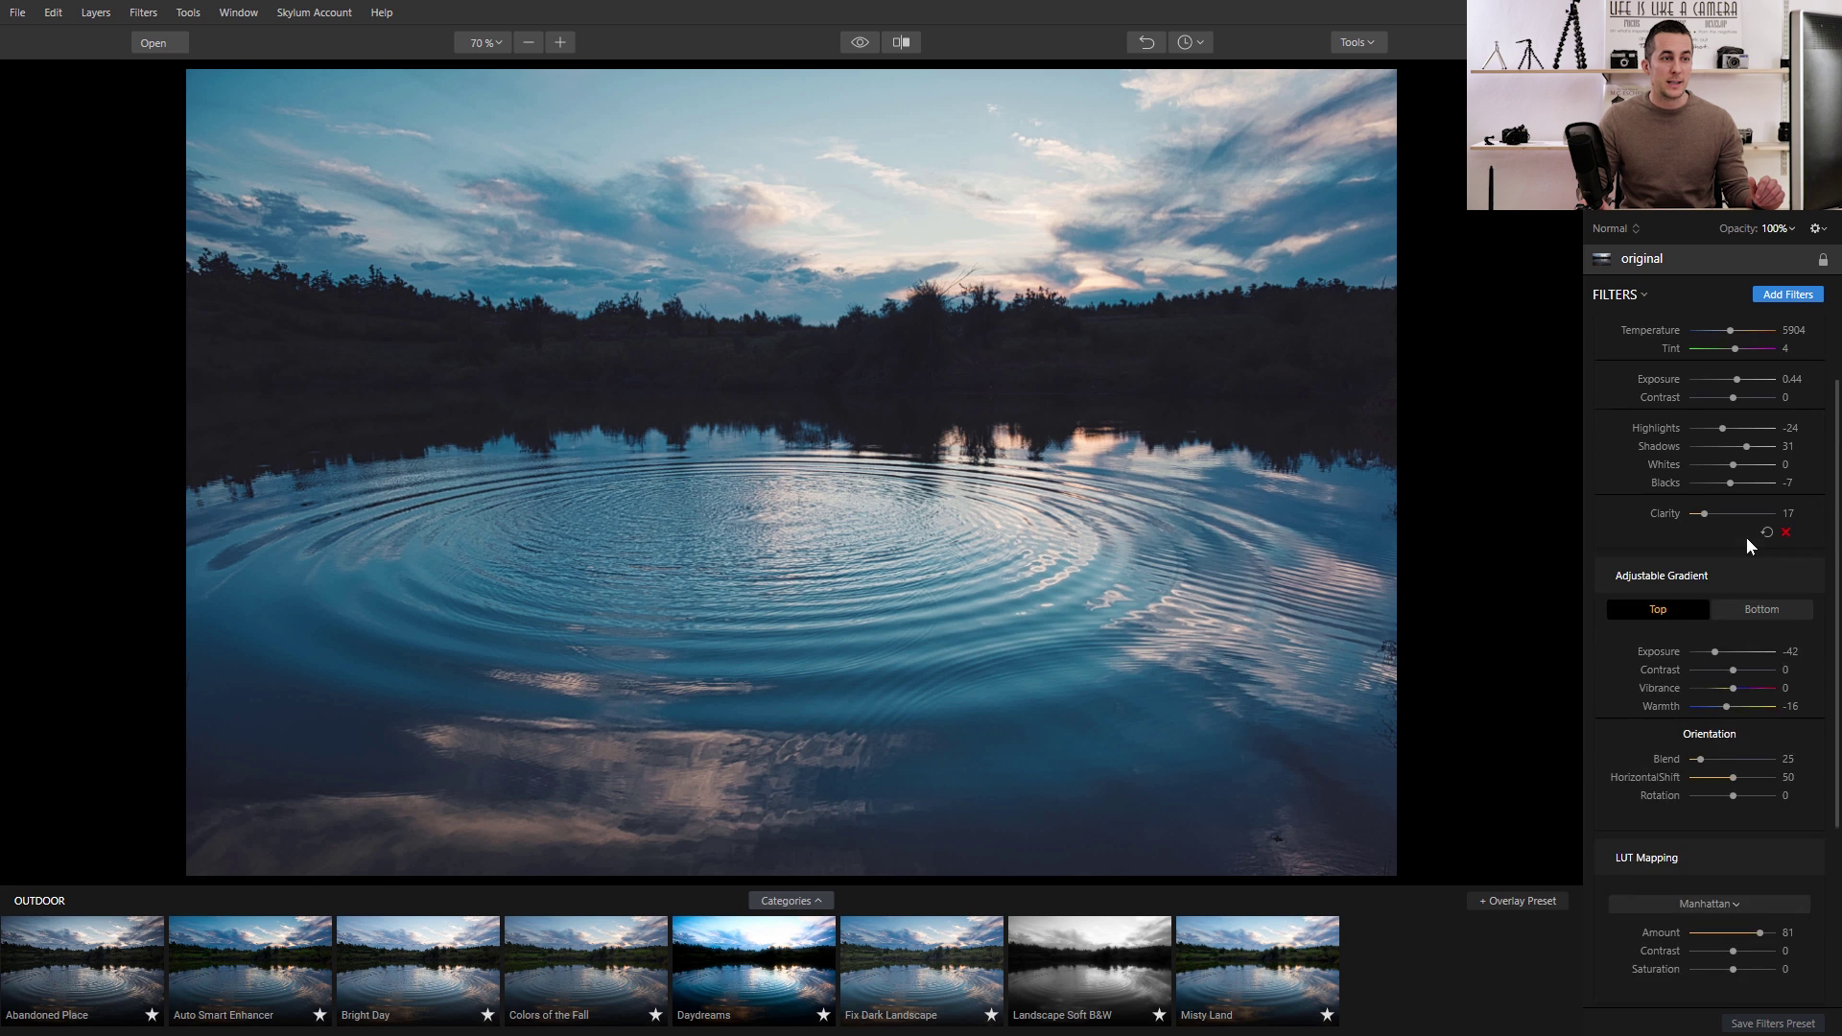
scroll(1741, 530, down, 3)
scroll(1737, 524, down, 4)
scroll(1736, 530, up, 9)
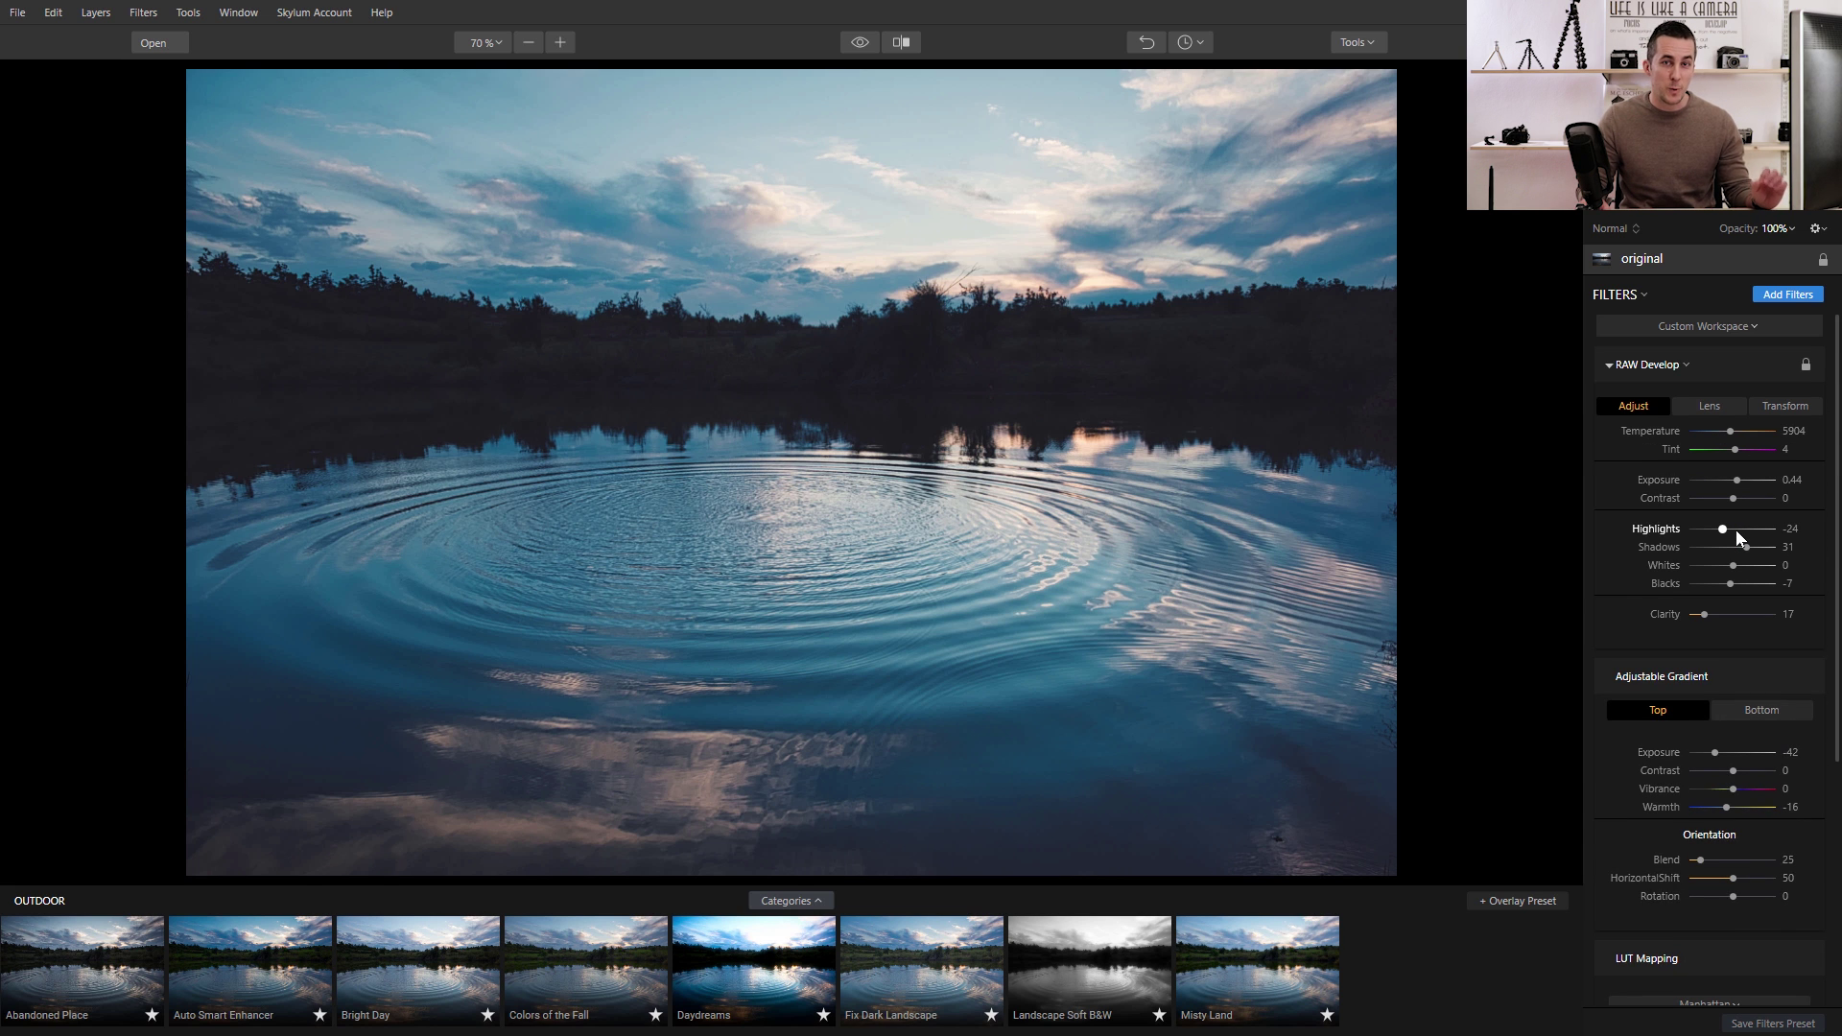
scroll(1736, 530, down, 4)
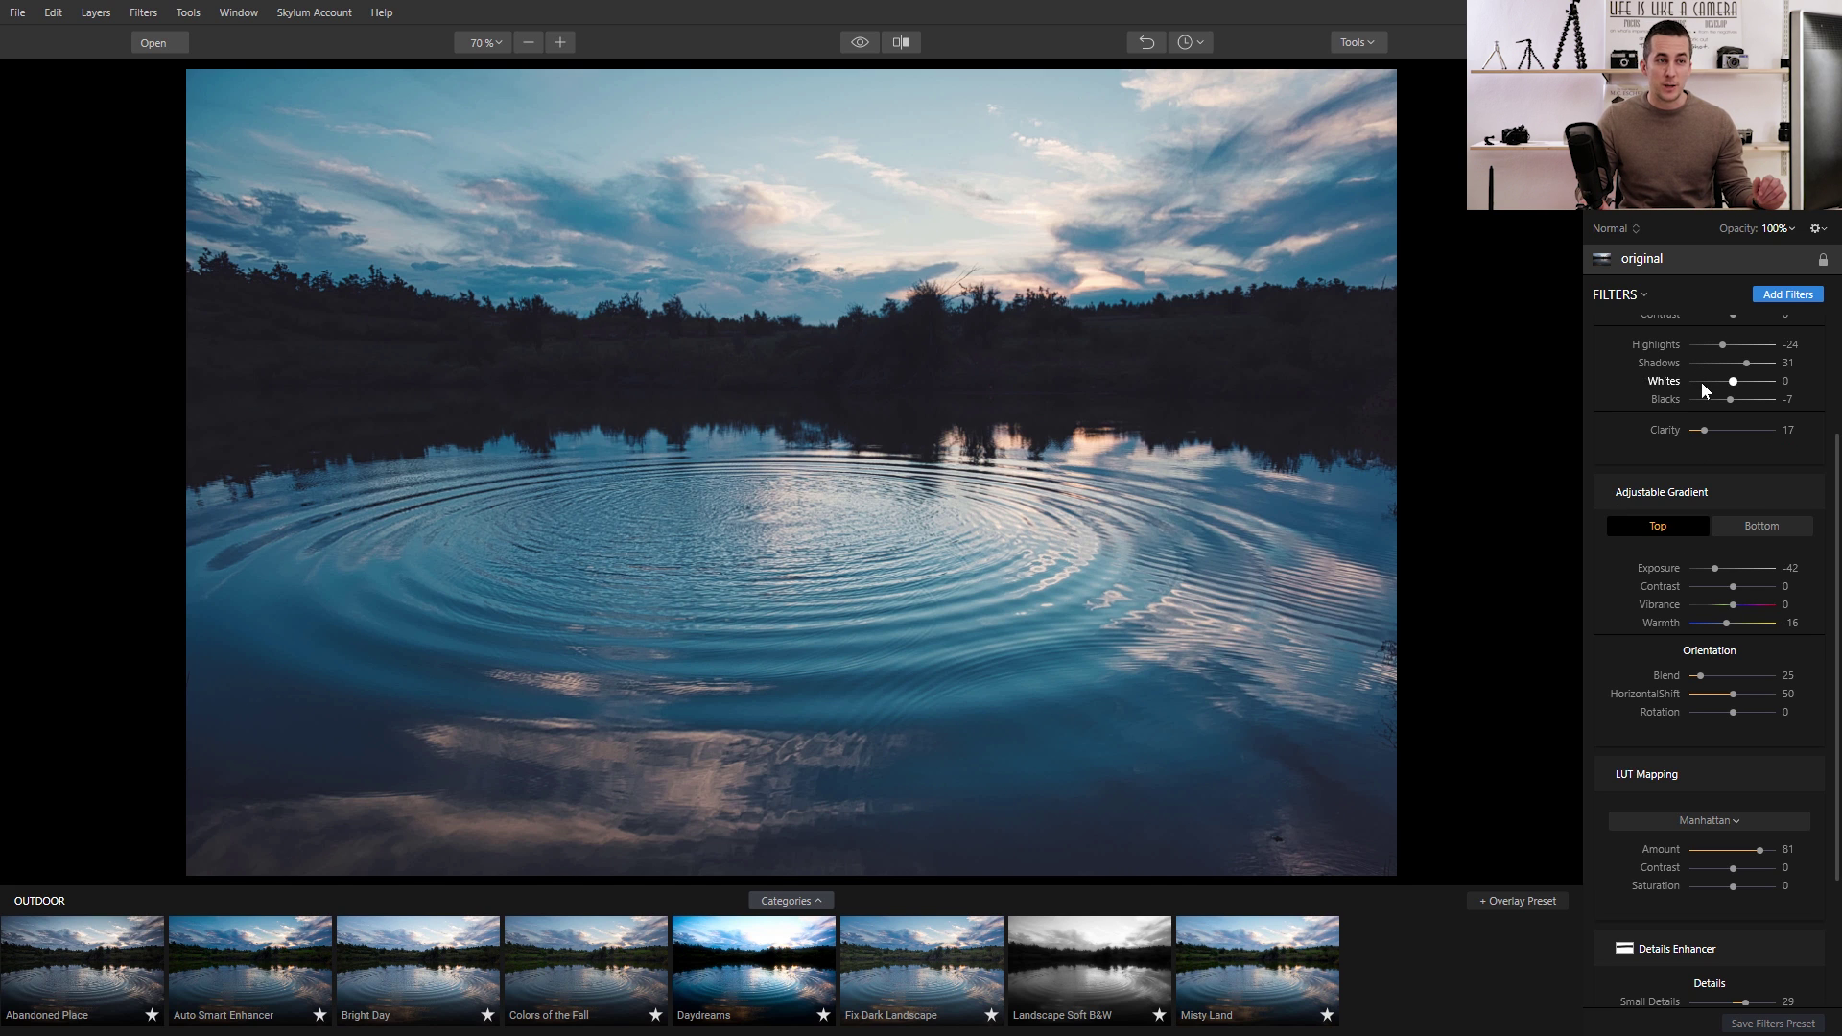
Add the Dodge & Burn filter, try its Lighten brush at size 100 and 50% strength, and compare the lake photo before and after.
click(1794, 295)
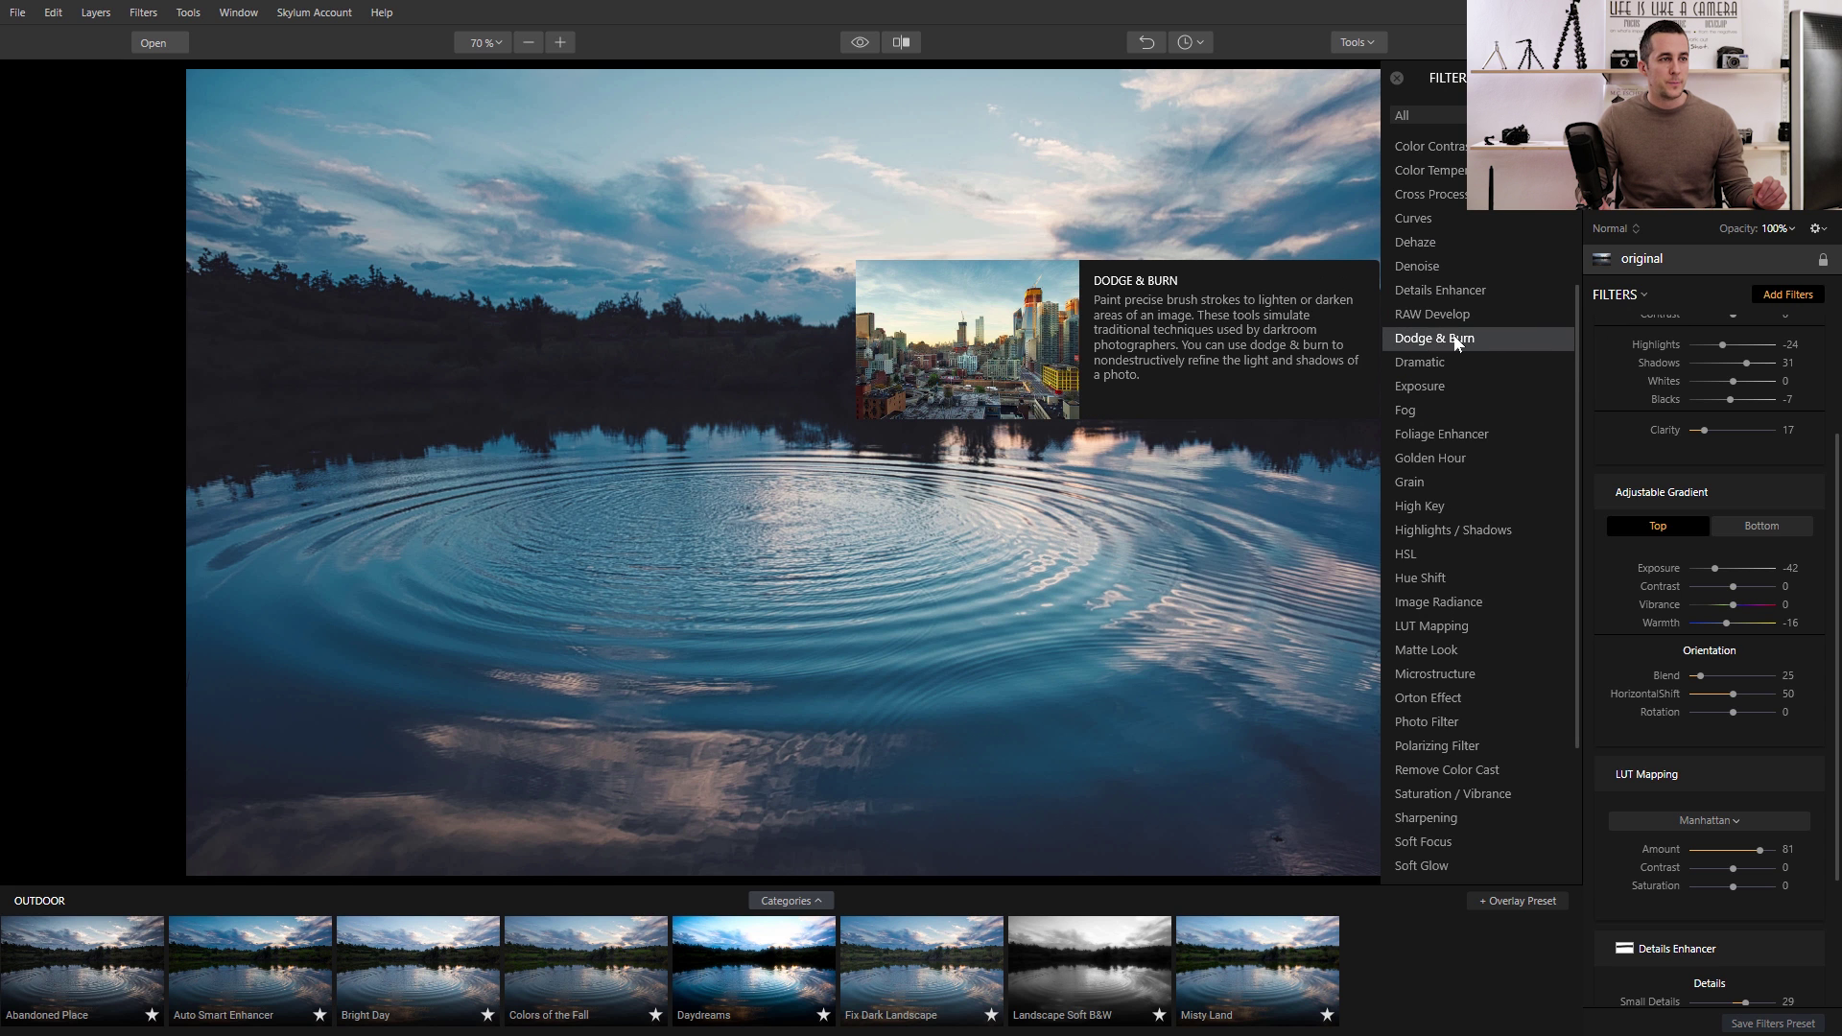
click(1501, 342)
scroll(1714, 503, down, 3)
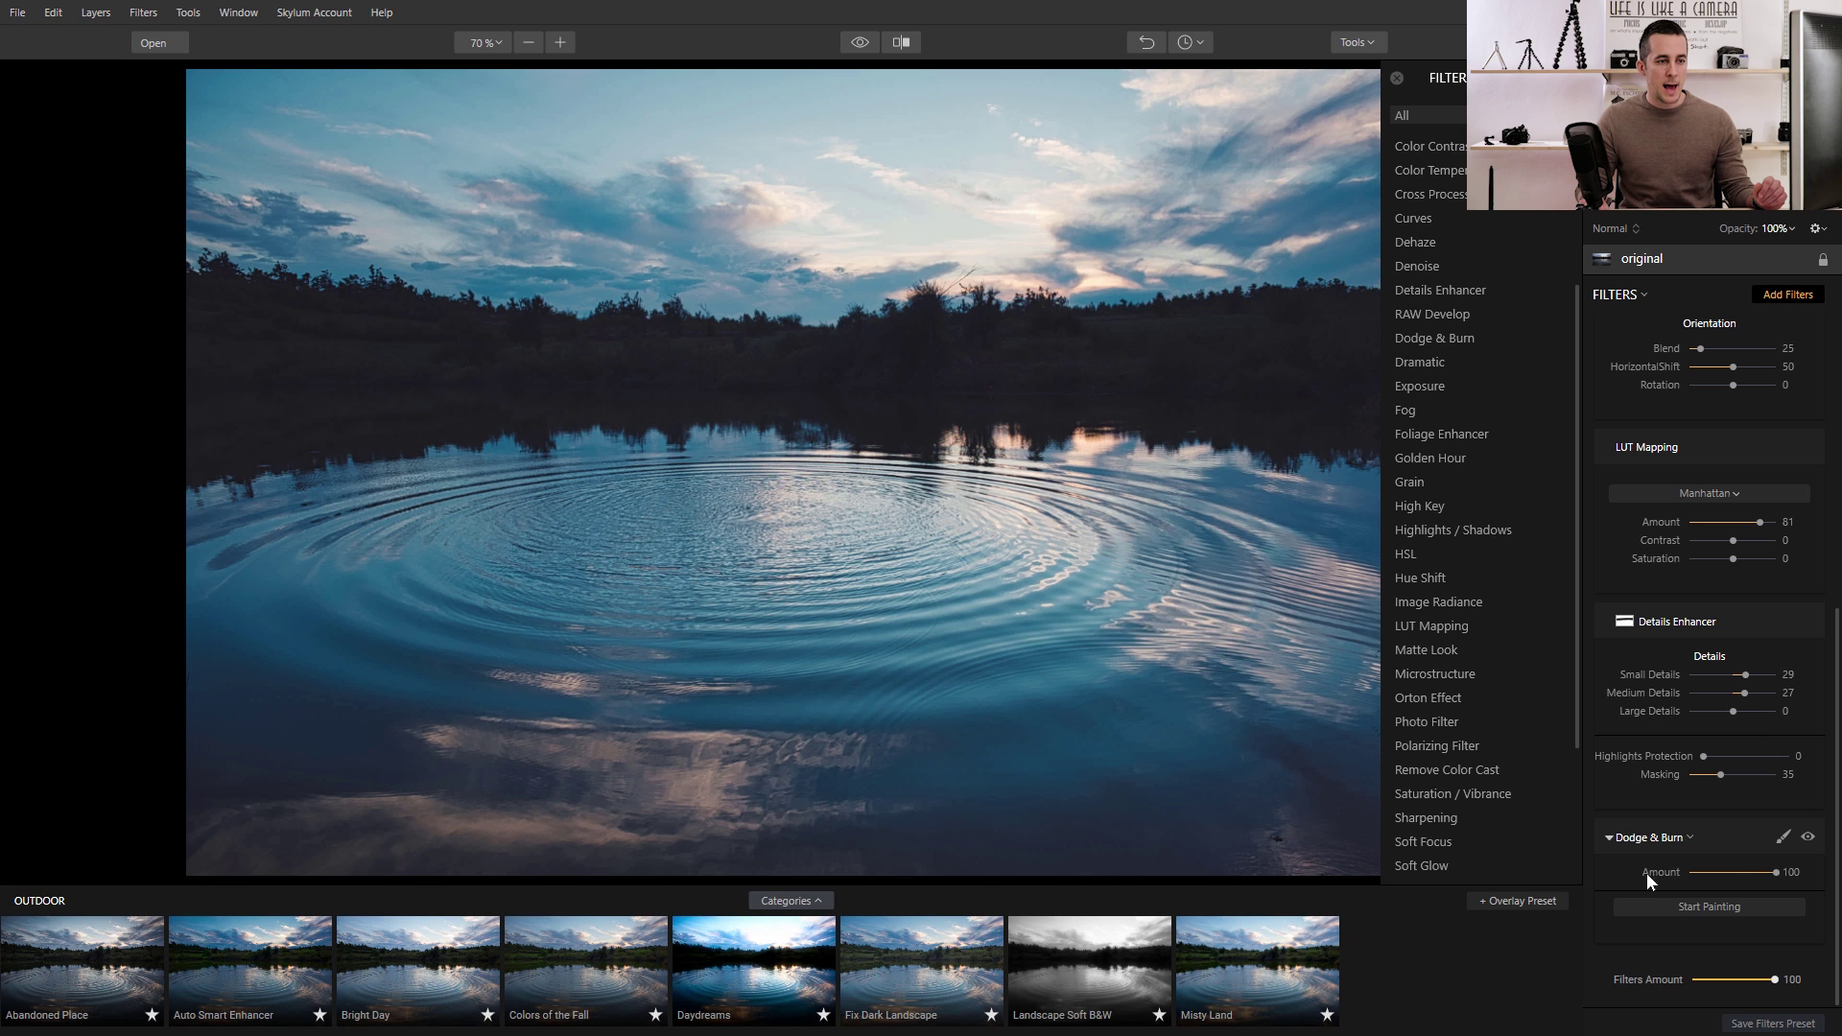
click(1708, 907)
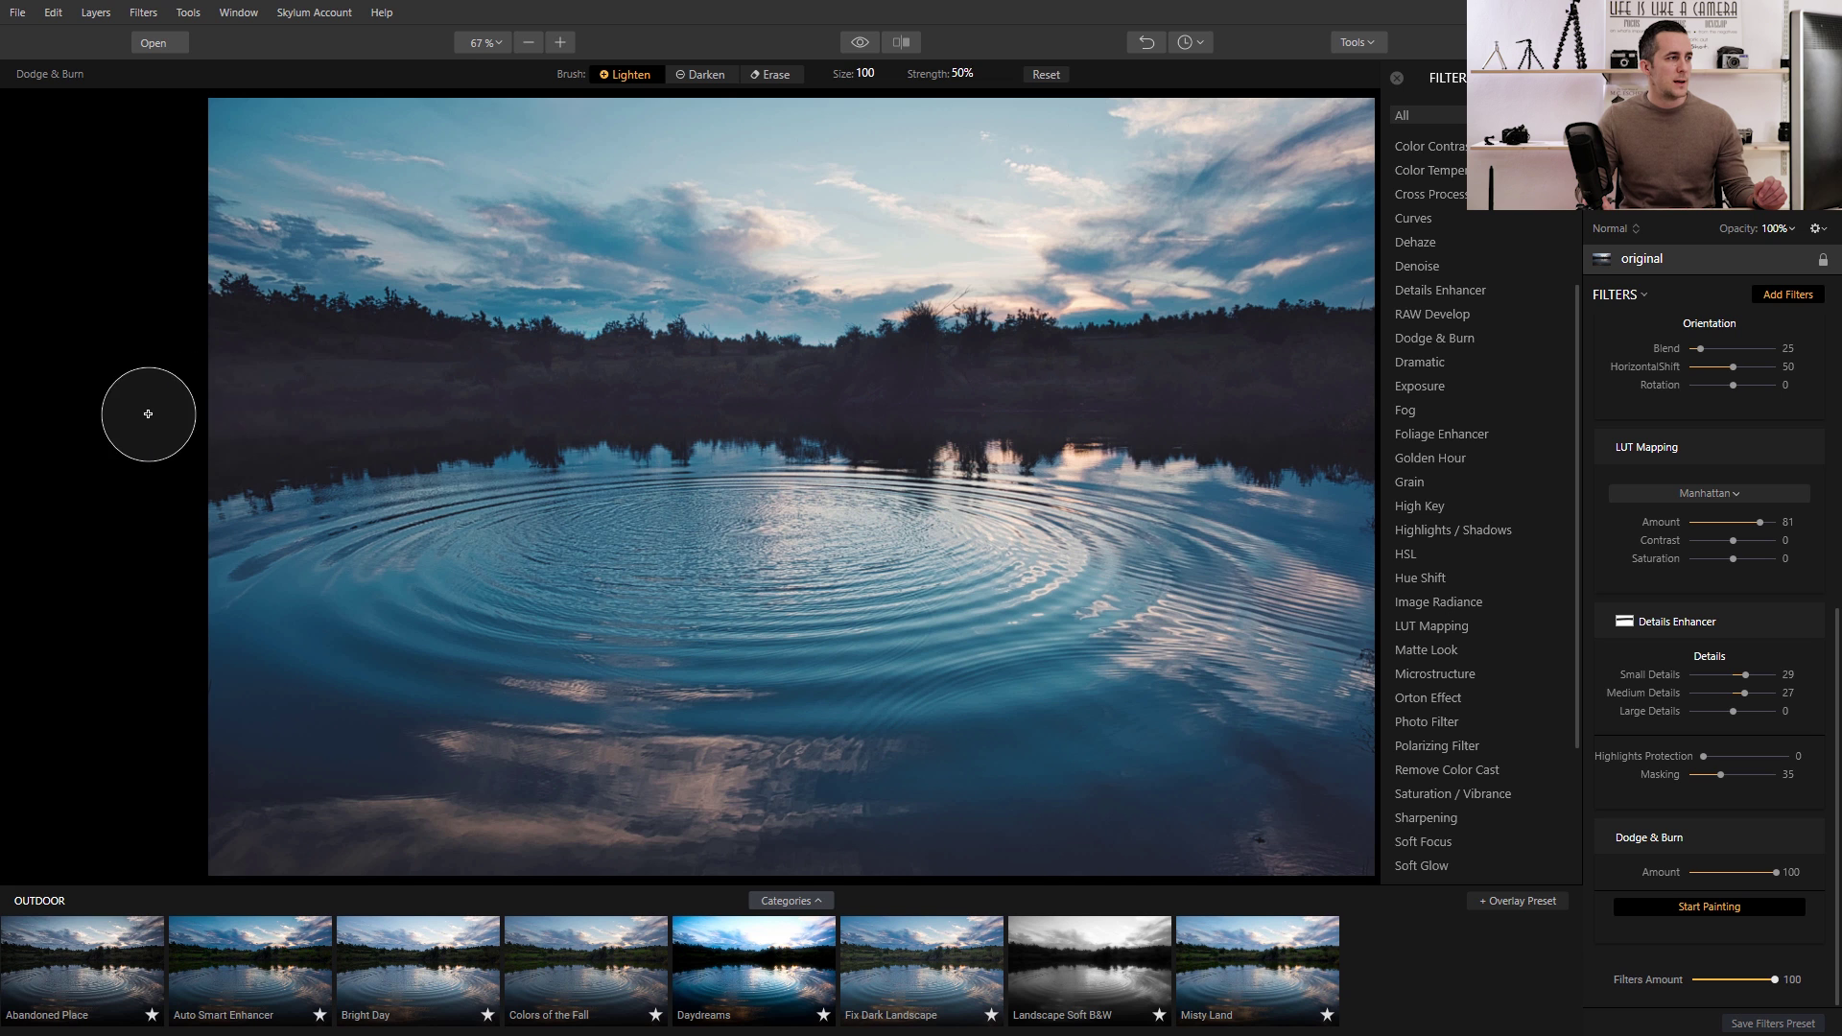
mouse_move(144, 394)
mouse_down()
mouse_move(366, 387)
mouse_move(605, 418)
mouse_up()
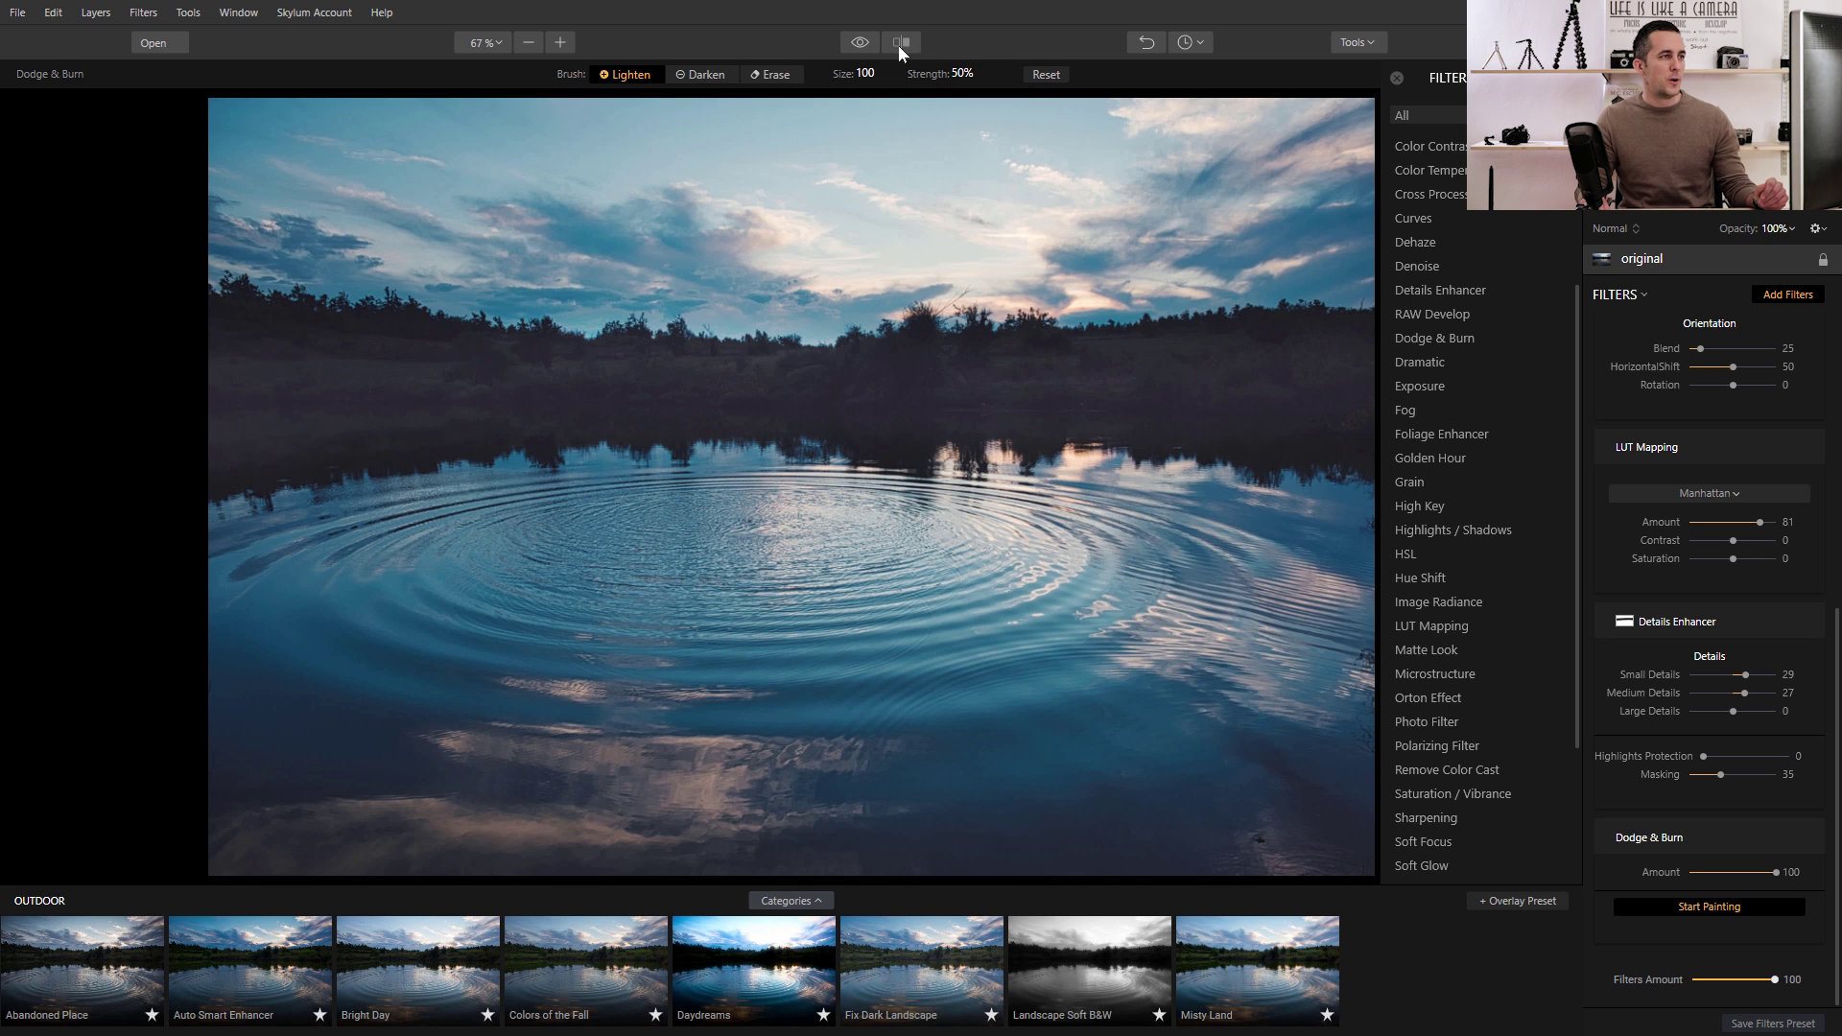
click(1691, 907)
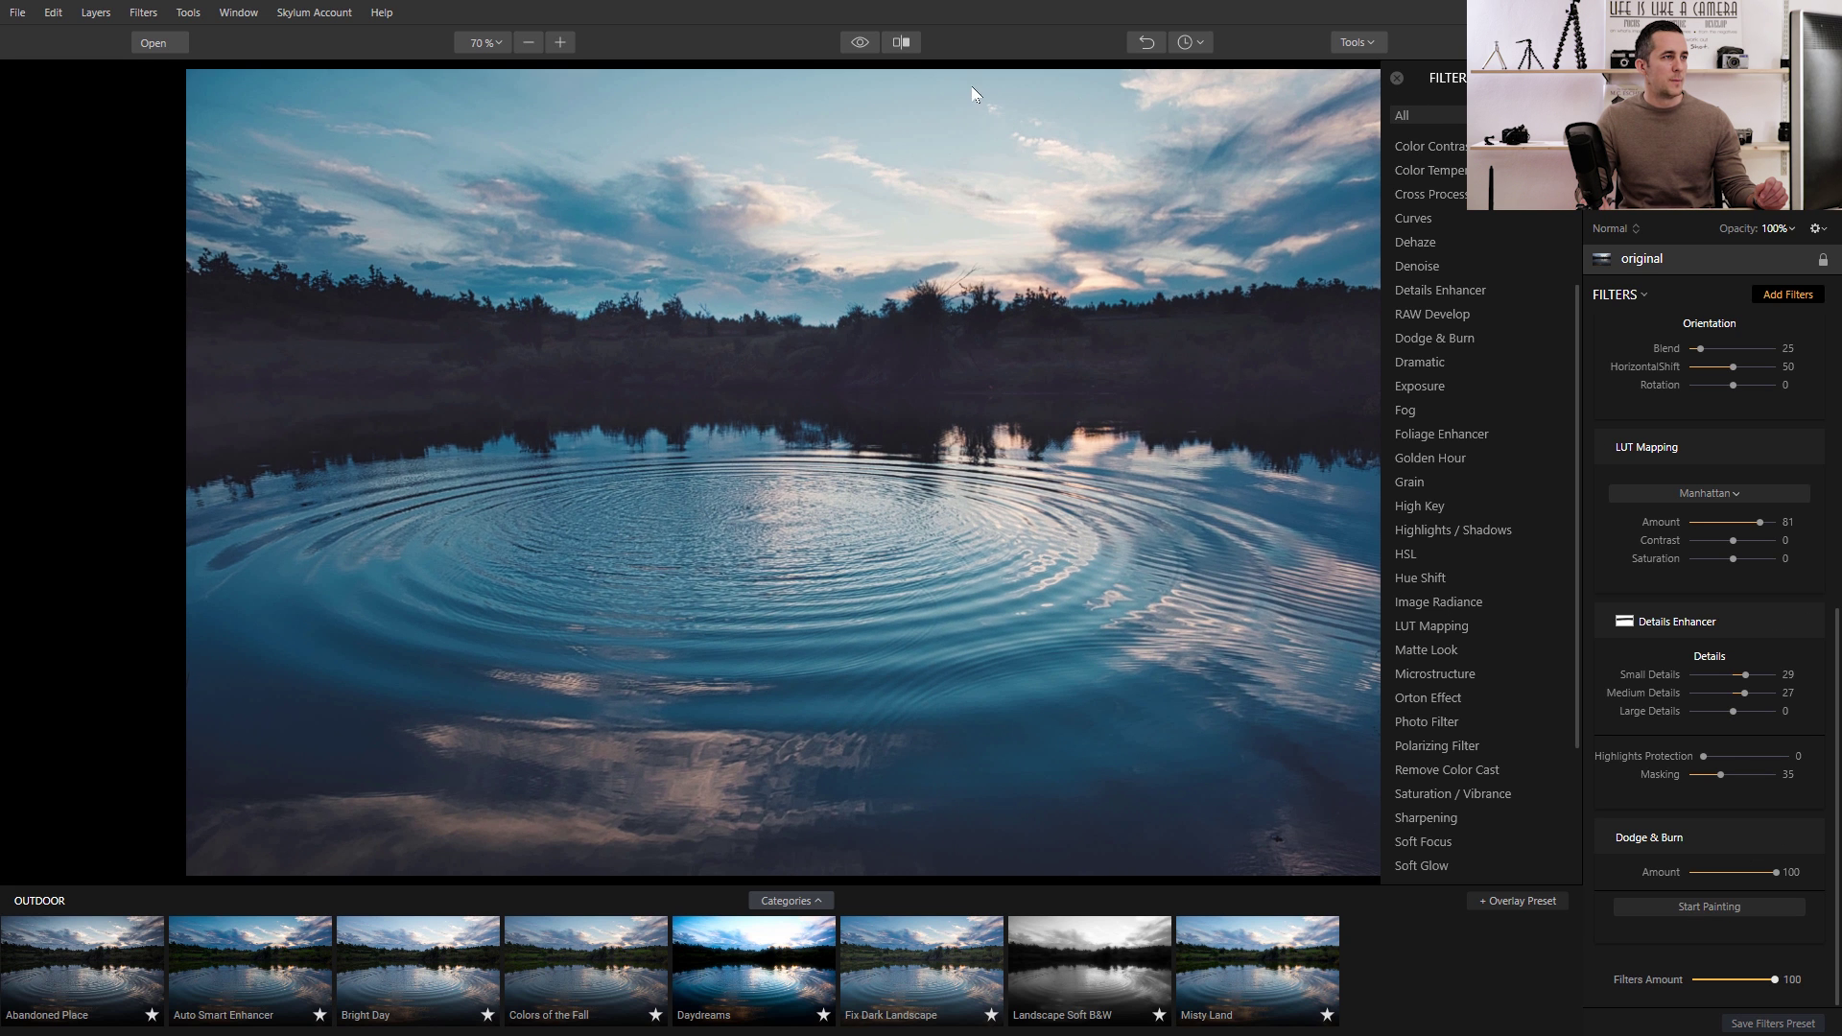
click(902, 43)
drag(773, 108, 701, 288)
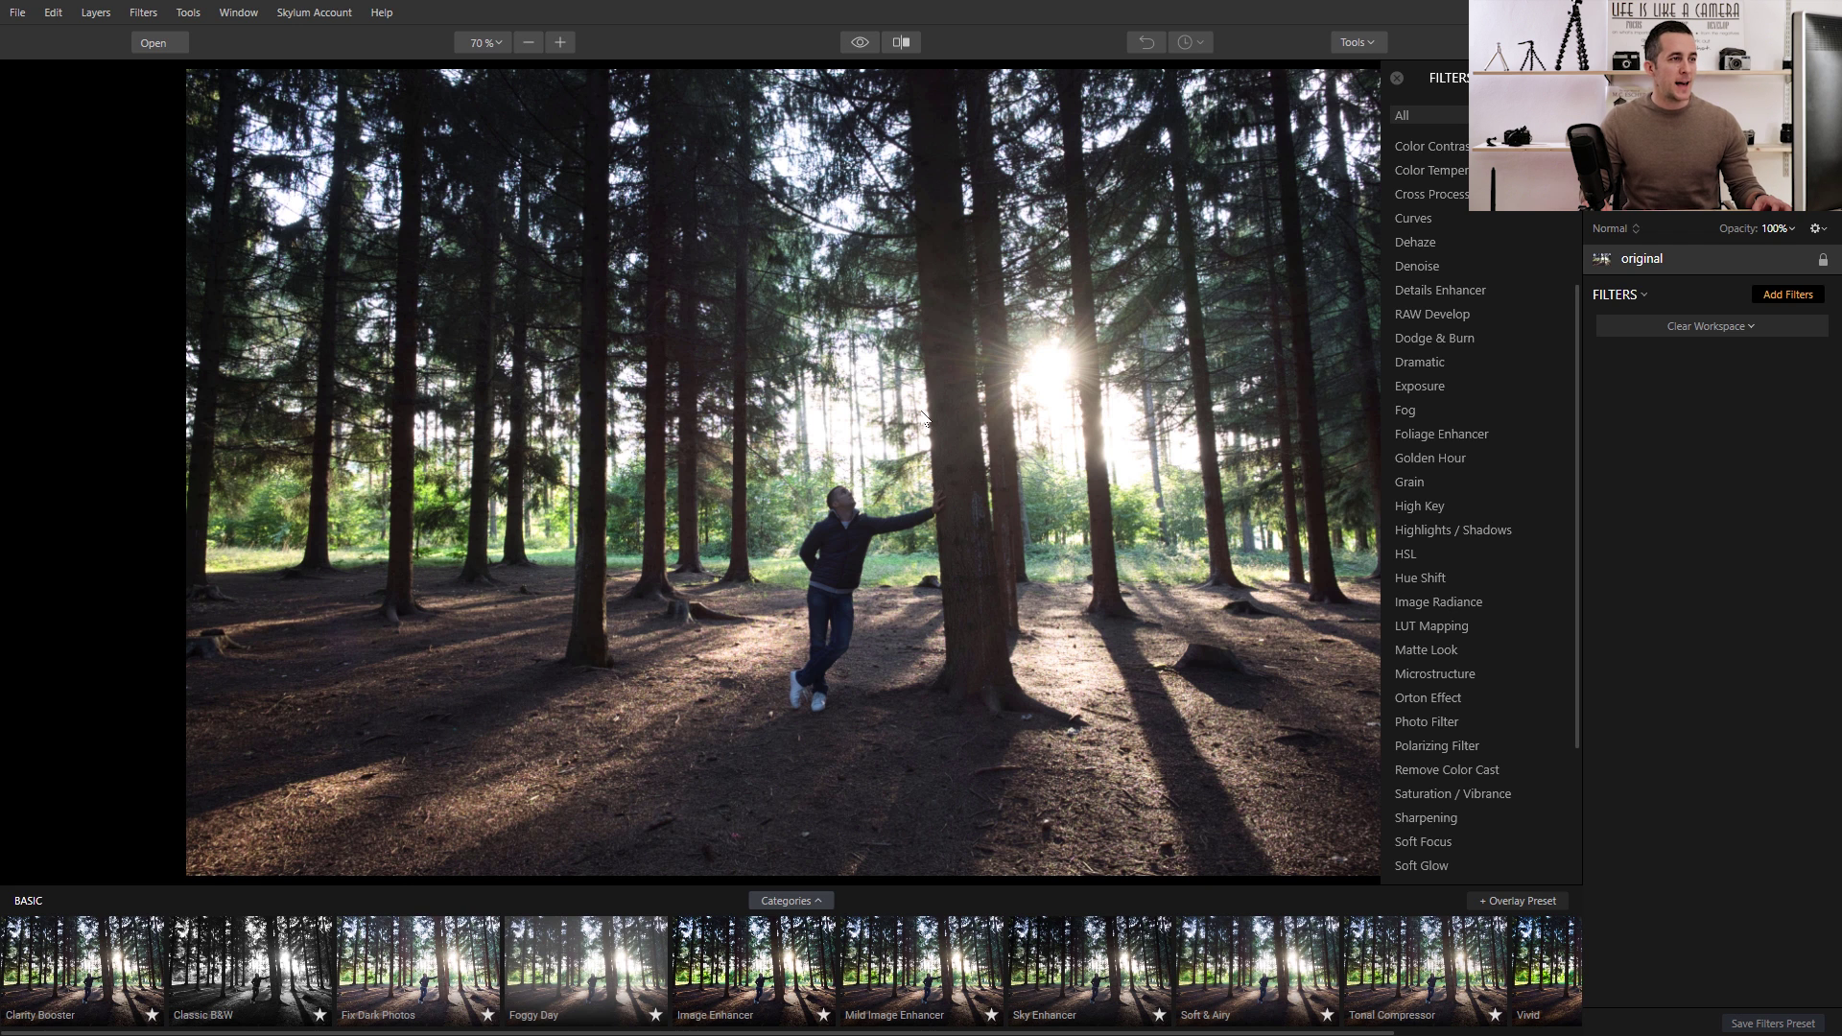
Apply the Fix Dark Photos preset to the forest photo, set Exposure to 0.33, and compare with the original.
click(412, 1007)
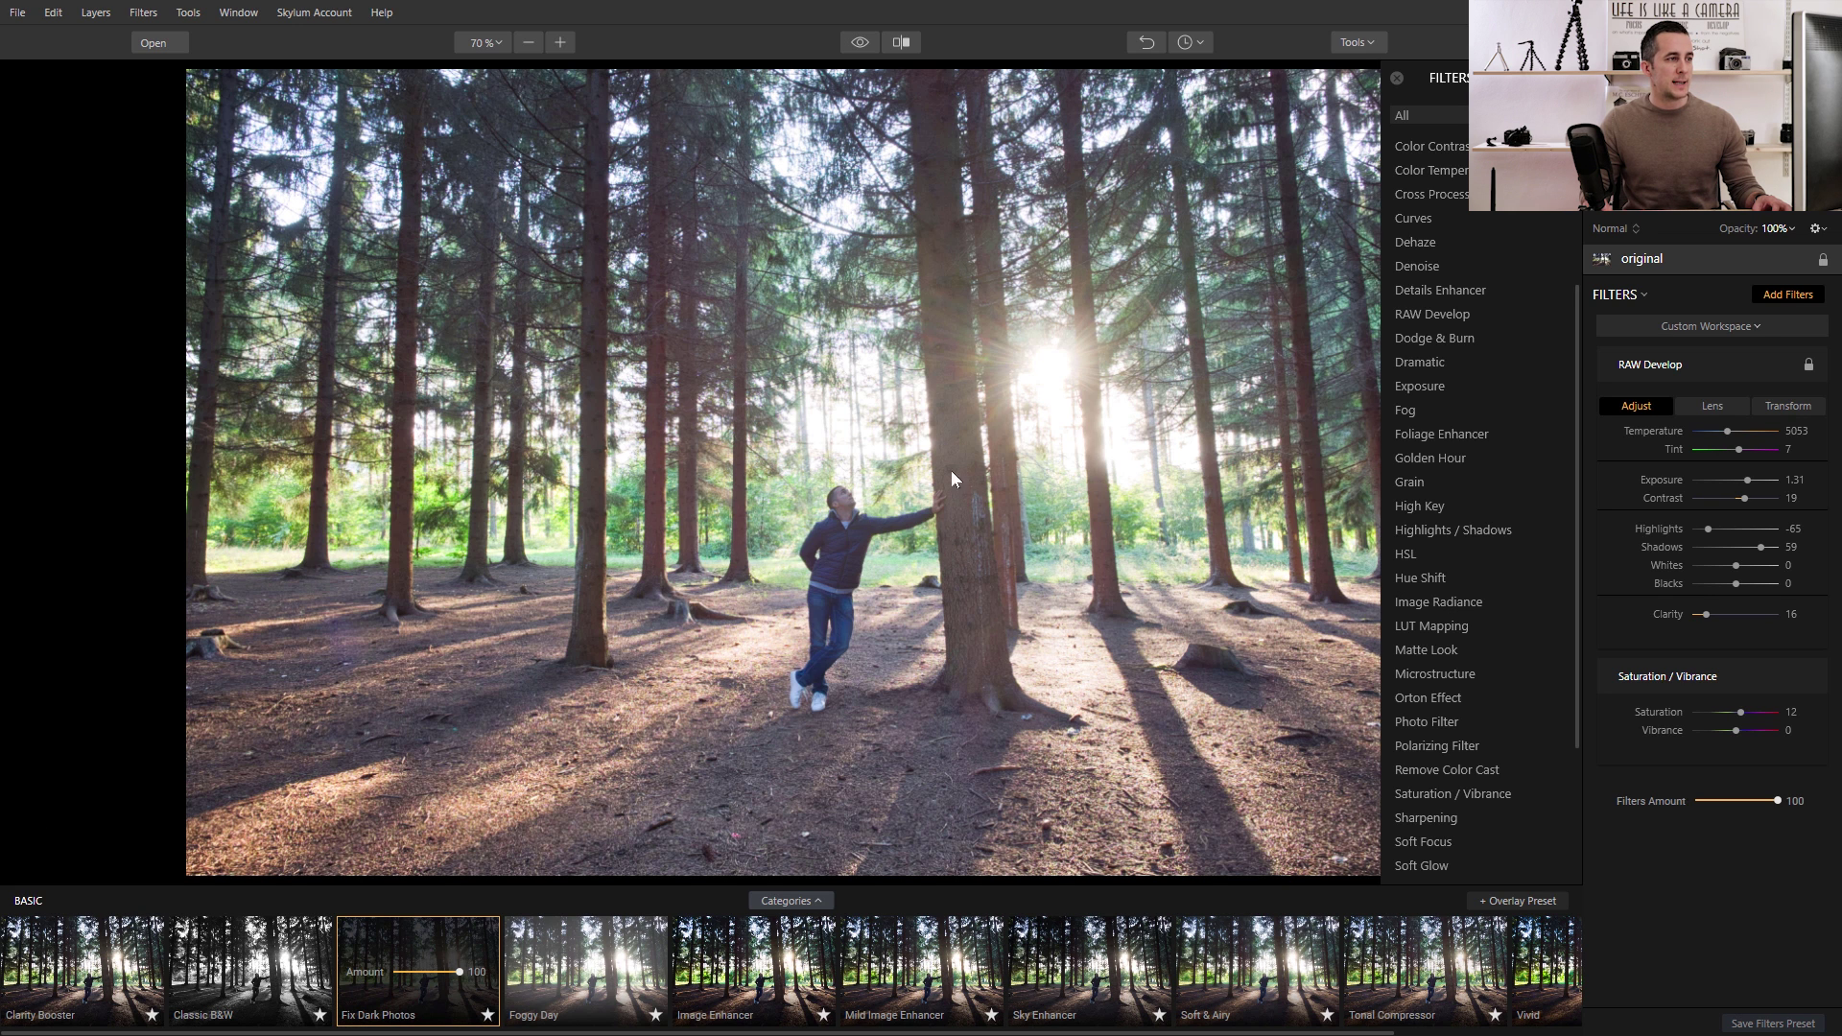
double_click(1738, 482)
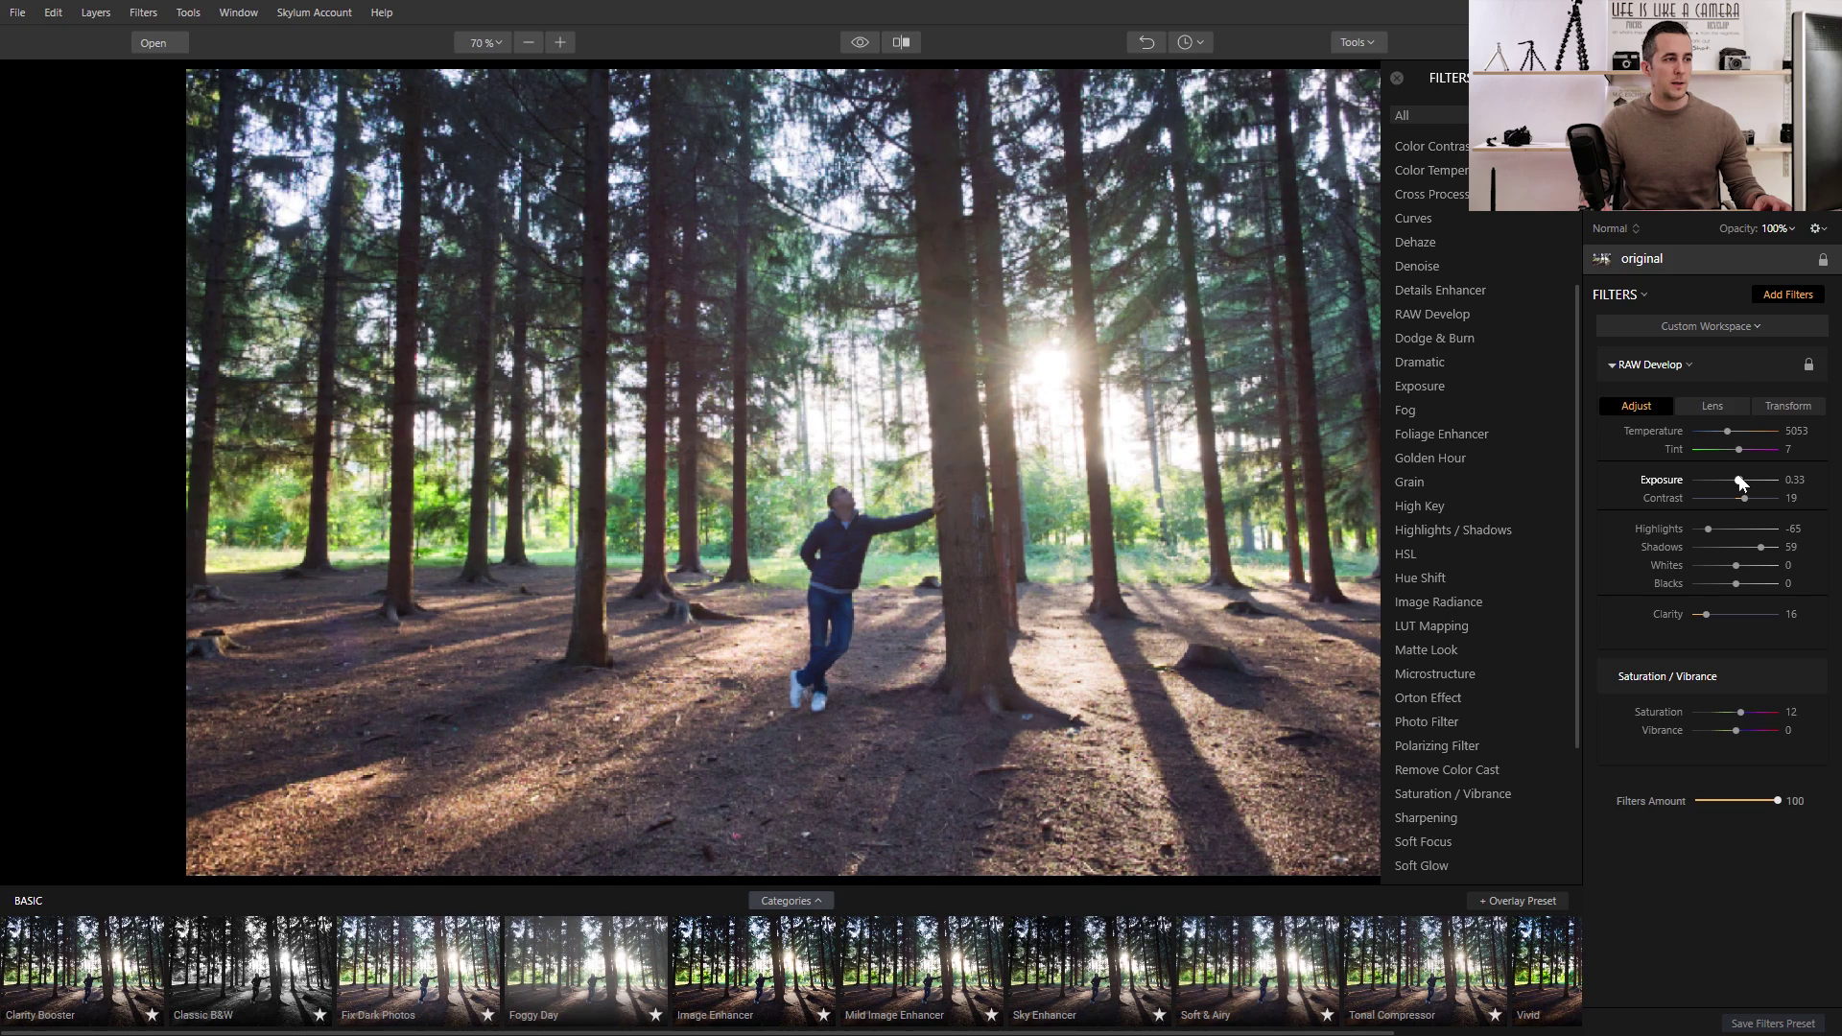
click(855, 43)
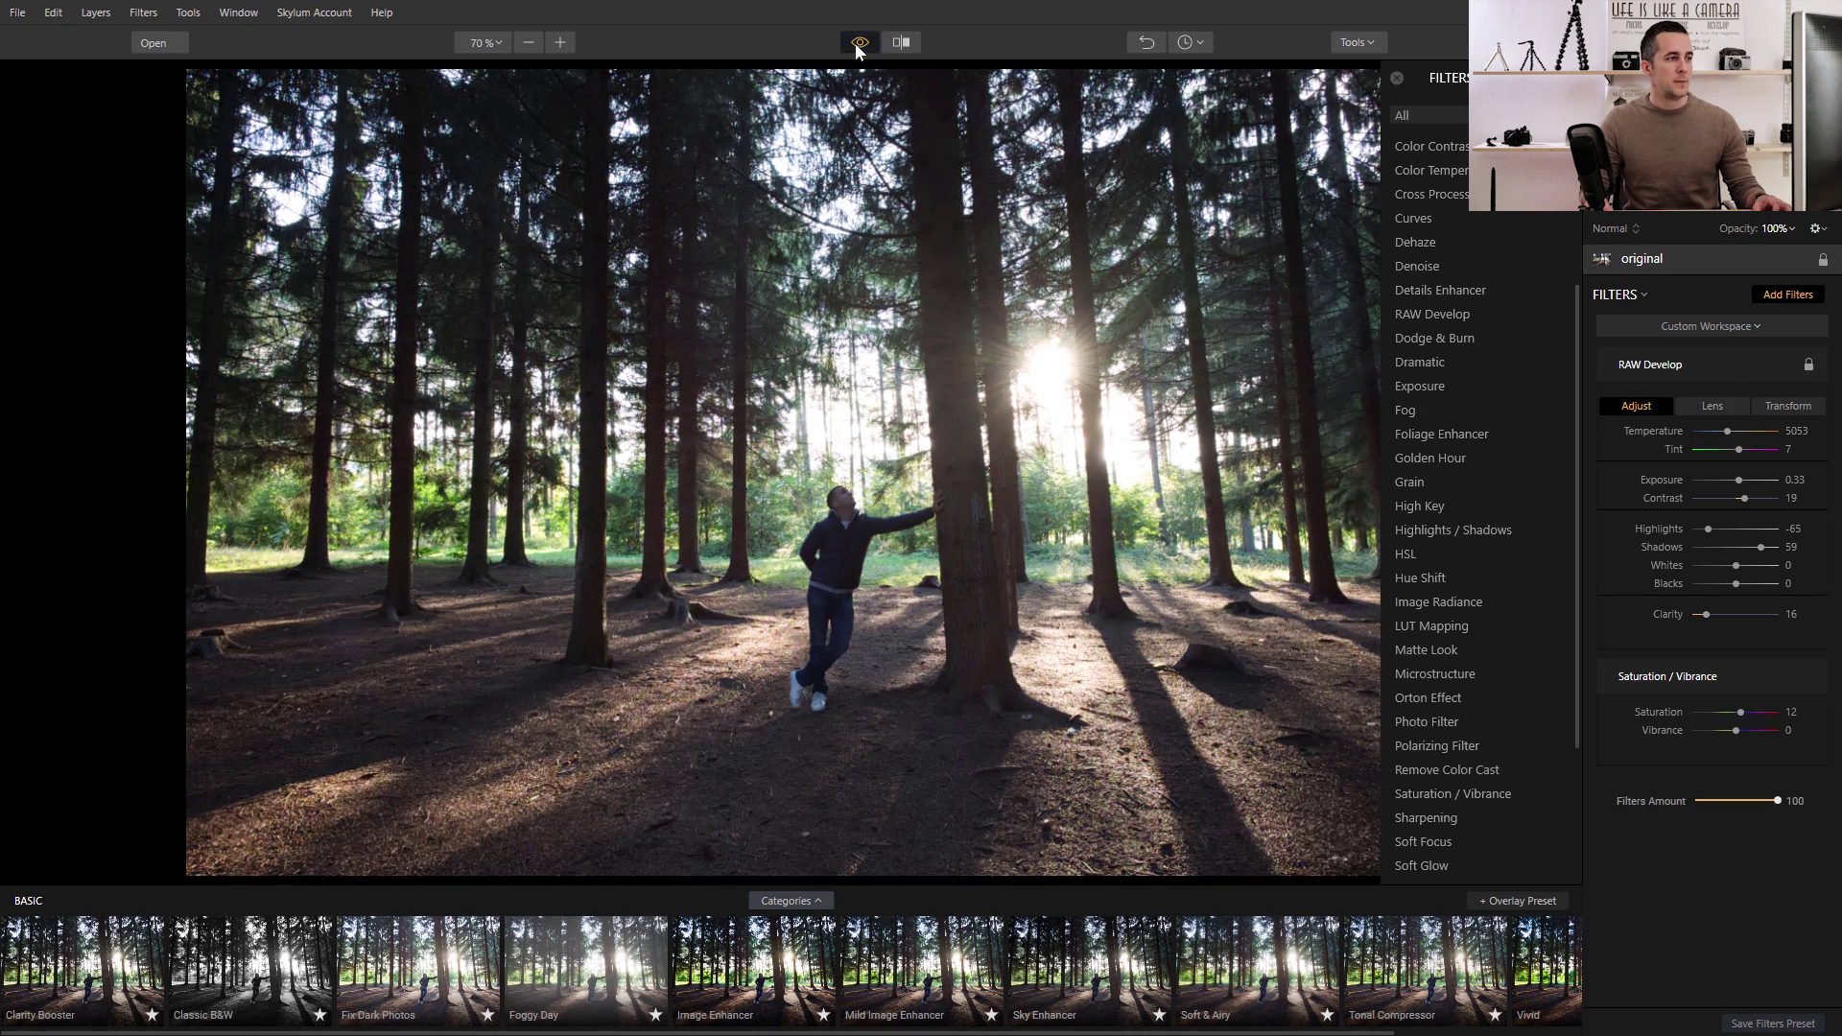
click(855, 43)
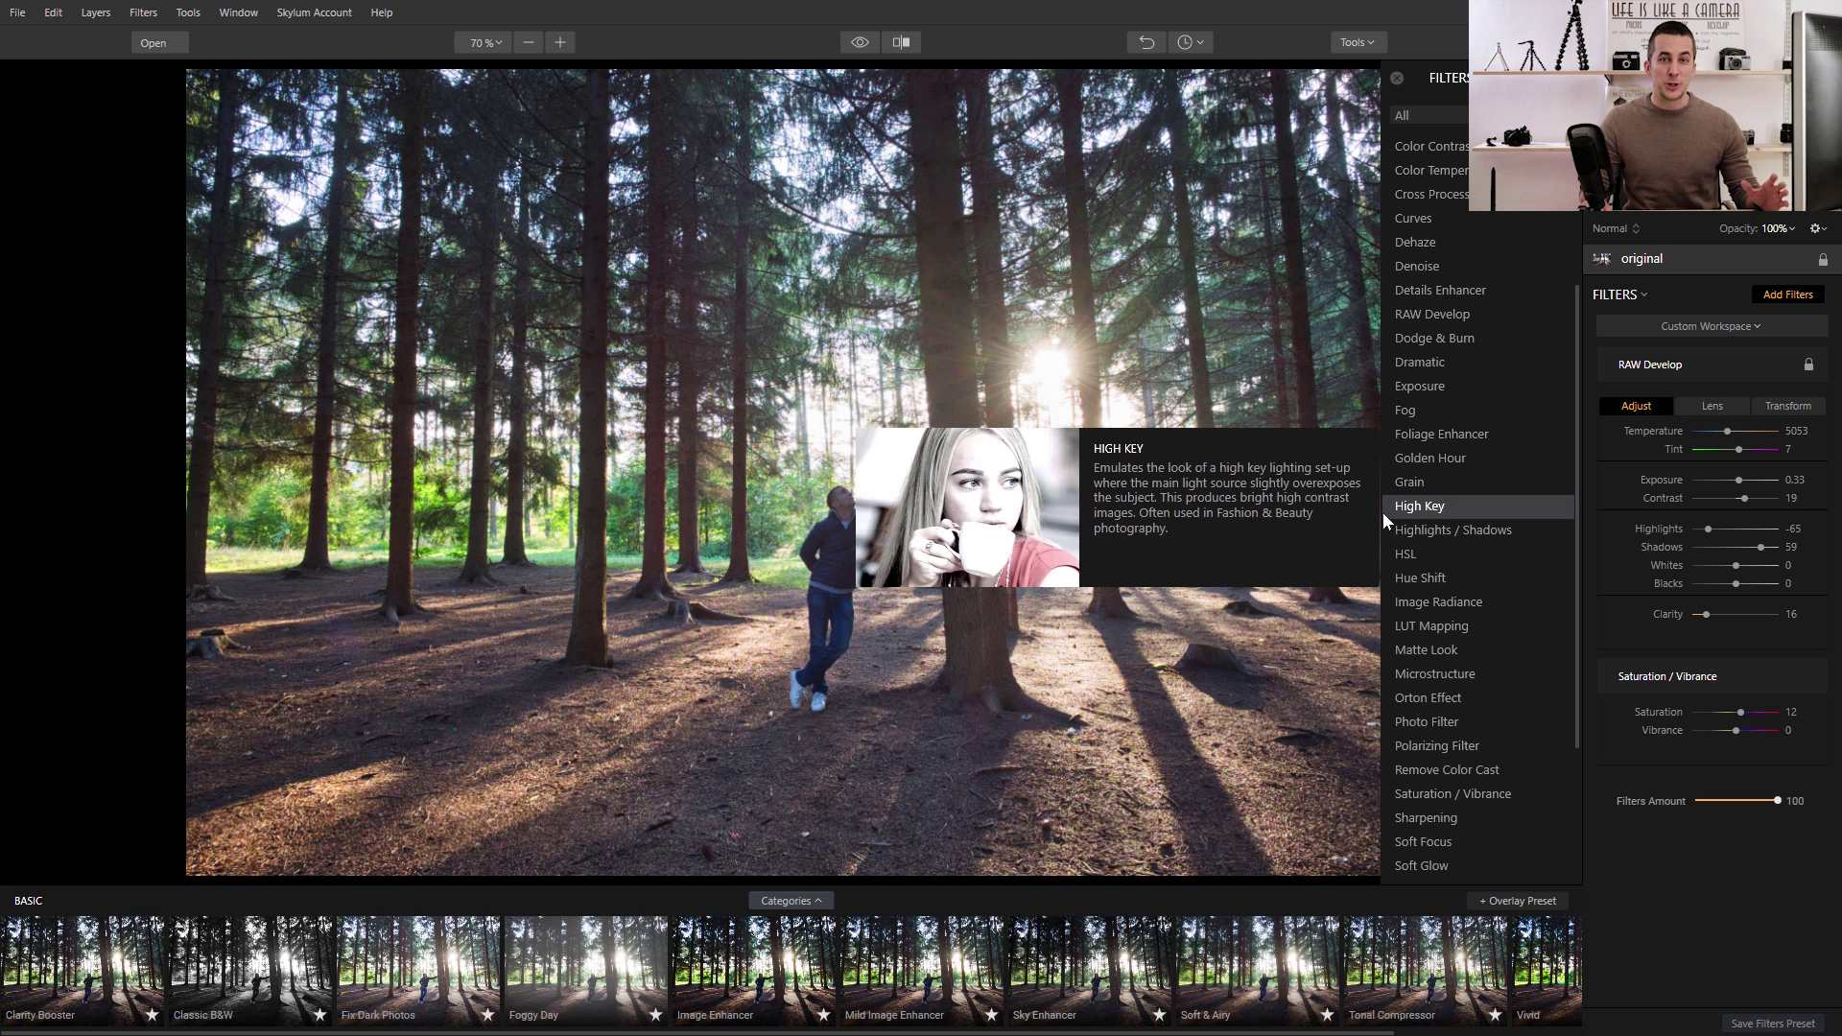
Add the Sun Rays filter and place its sun center on the real sun between the trees, at X 72 and Y 37.
scroll(1420, 557, down, 3)
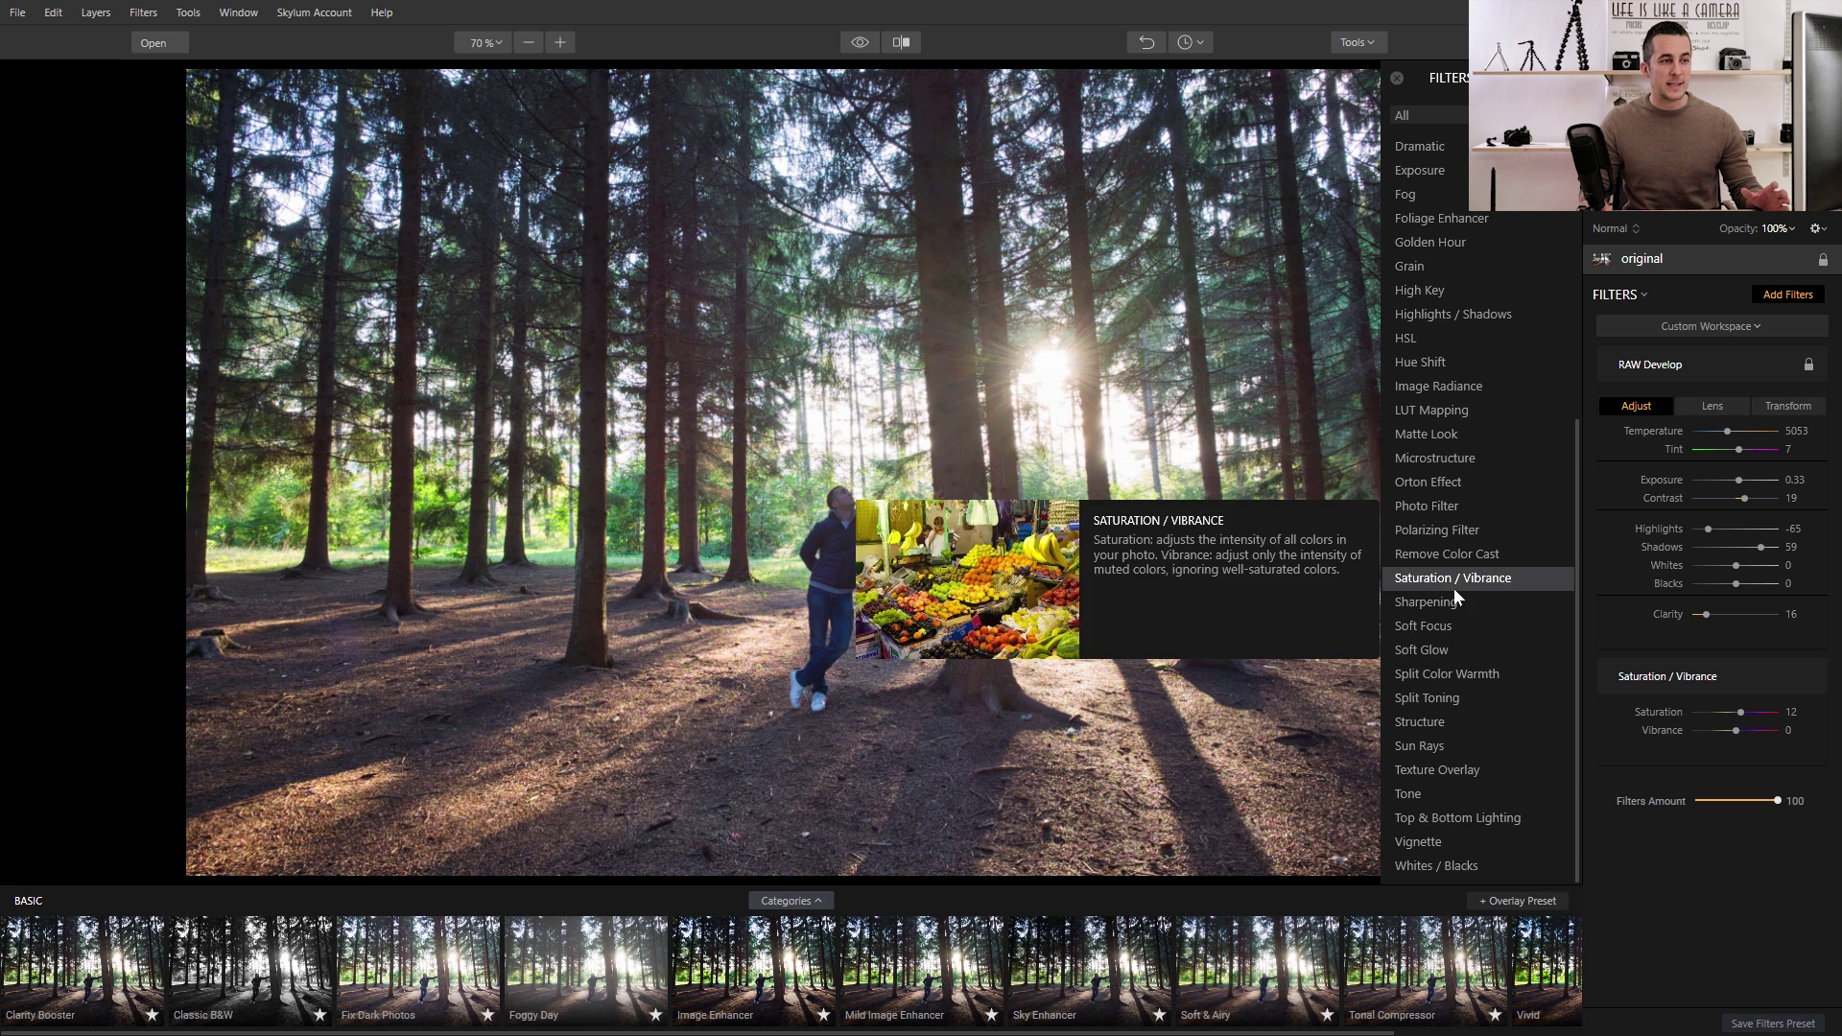
click(1428, 746)
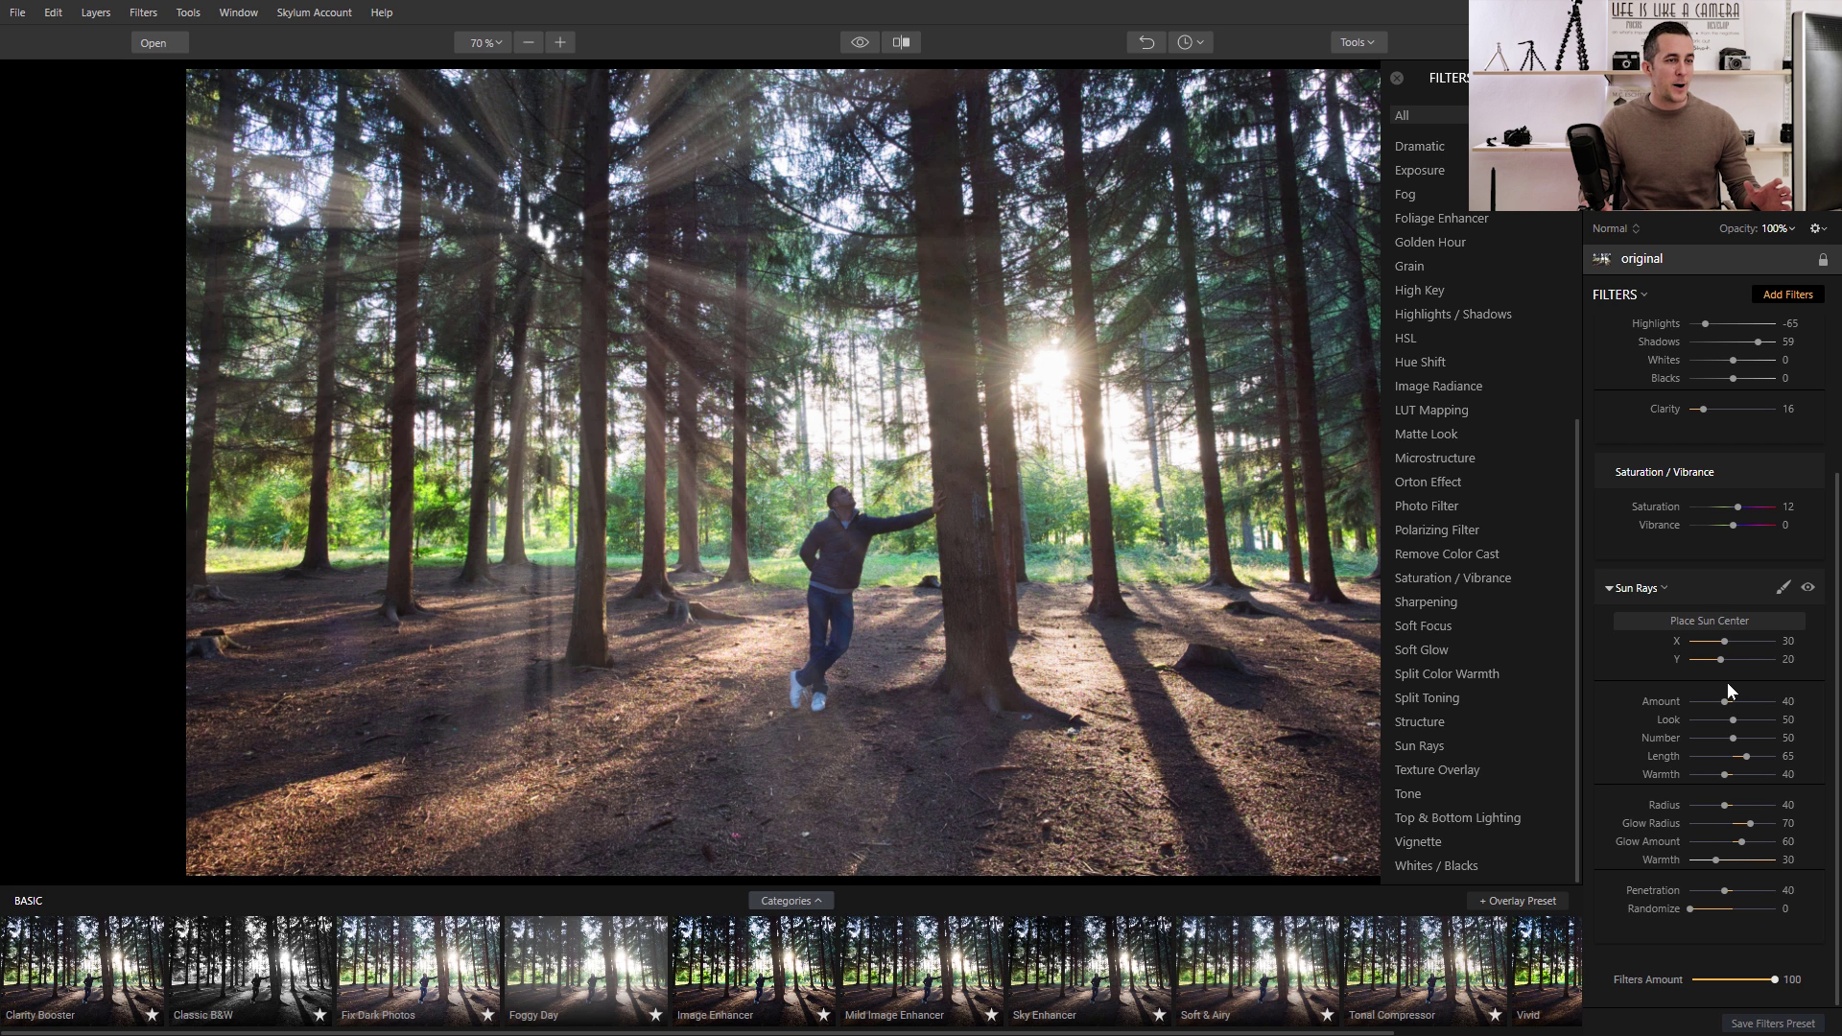
drag(1724, 643, 1717, 660)
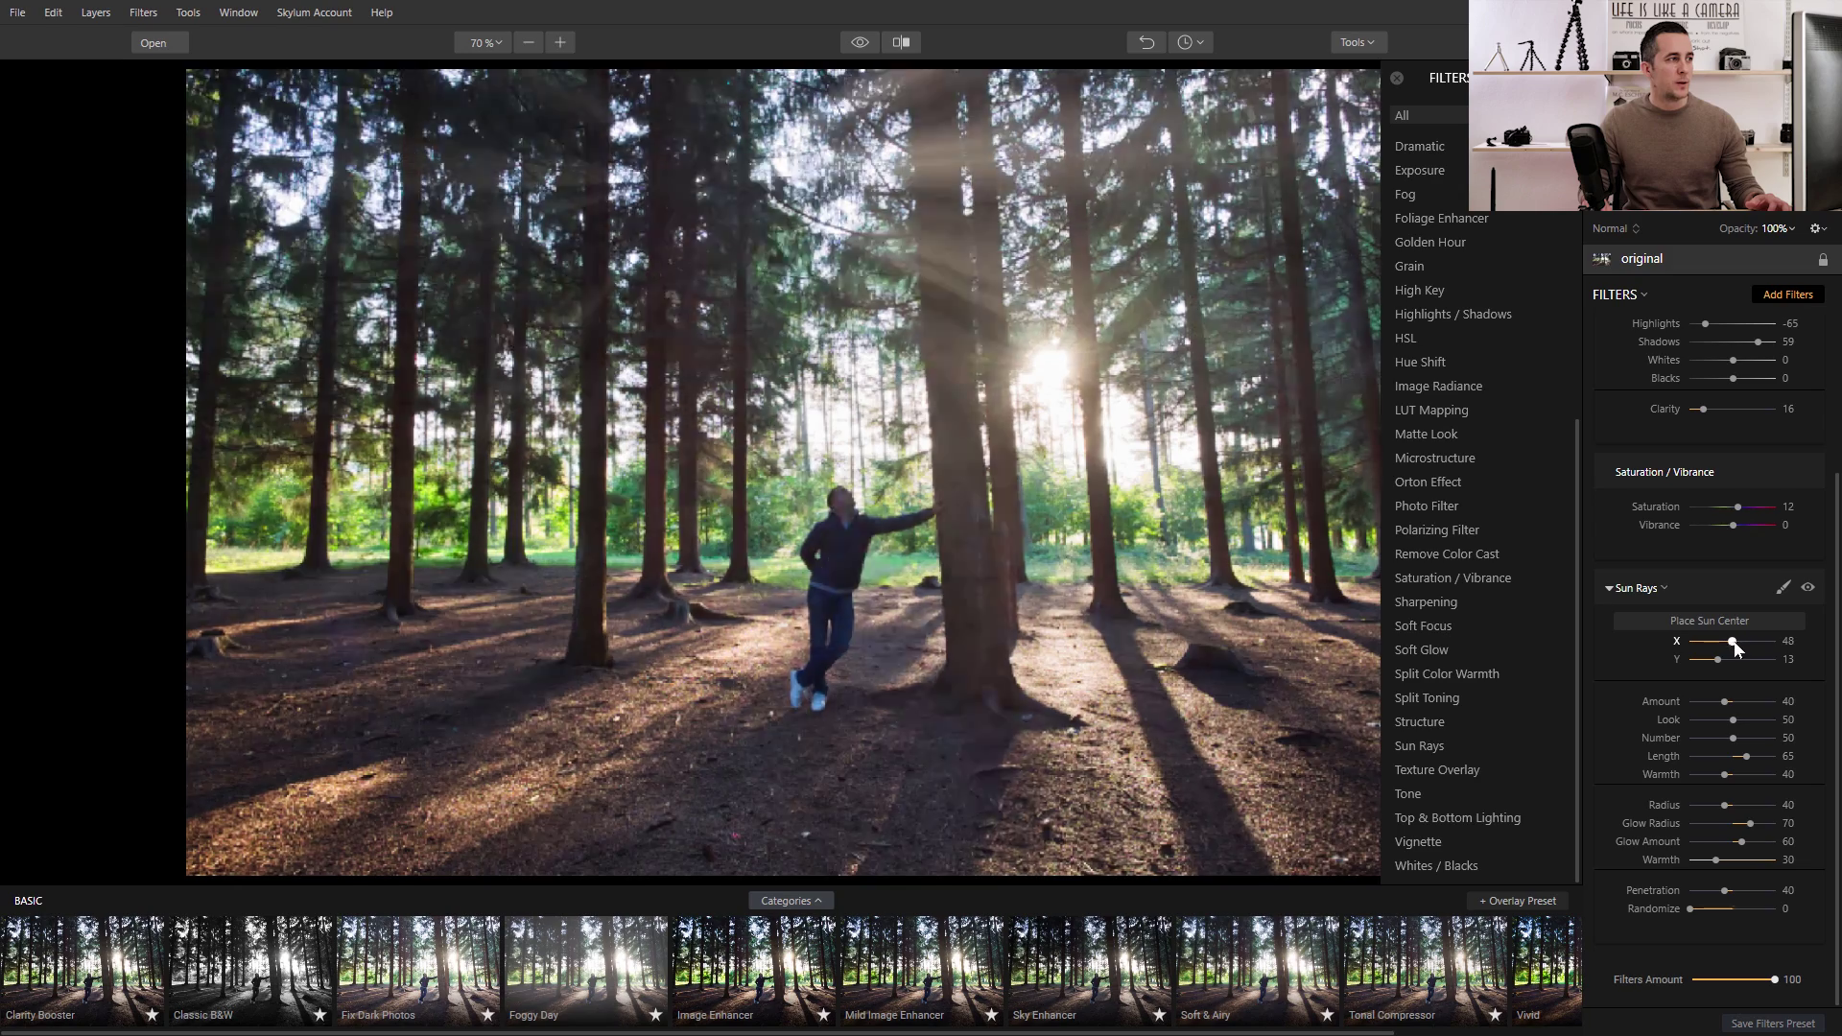
drag(1732, 645, 1691, 636)
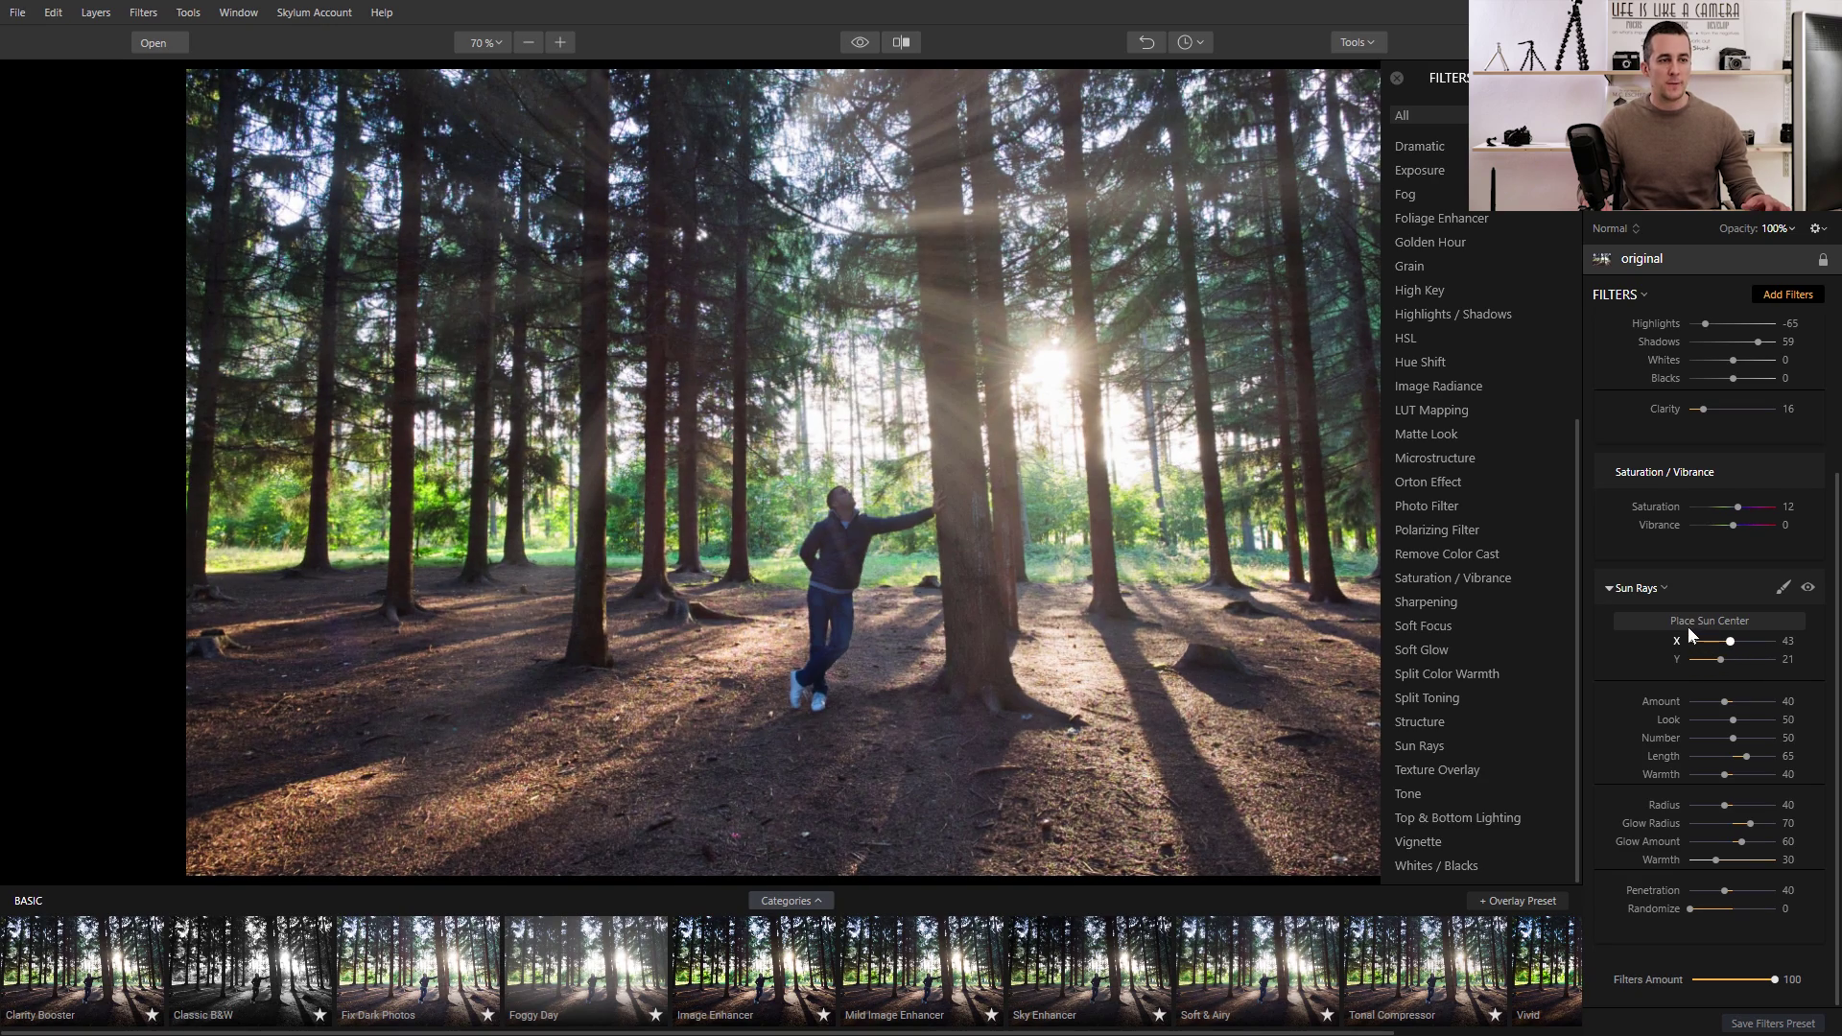
click(1707, 620)
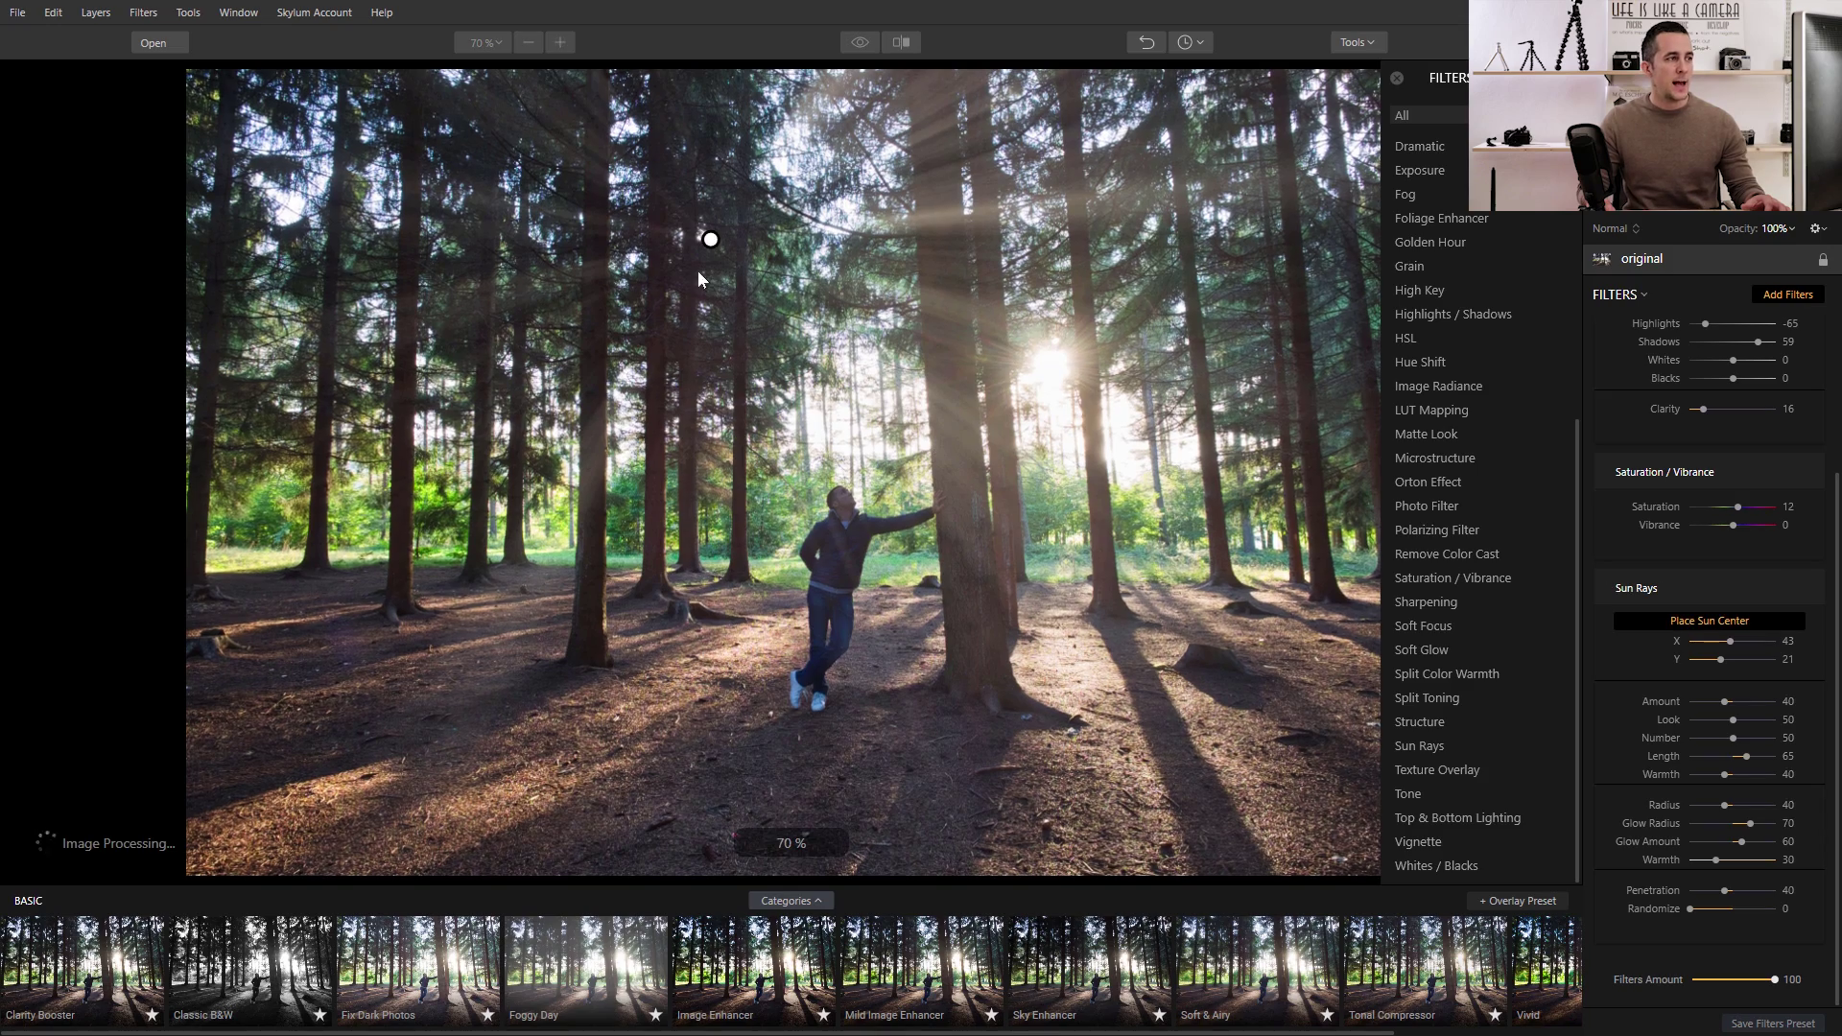
mouse_move(759, 276)
mouse_down()
mouse_move(803, 412)
mouse_move(704, 349)
mouse_move(892, 449)
mouse_move(1055, 372)
mouse_up()
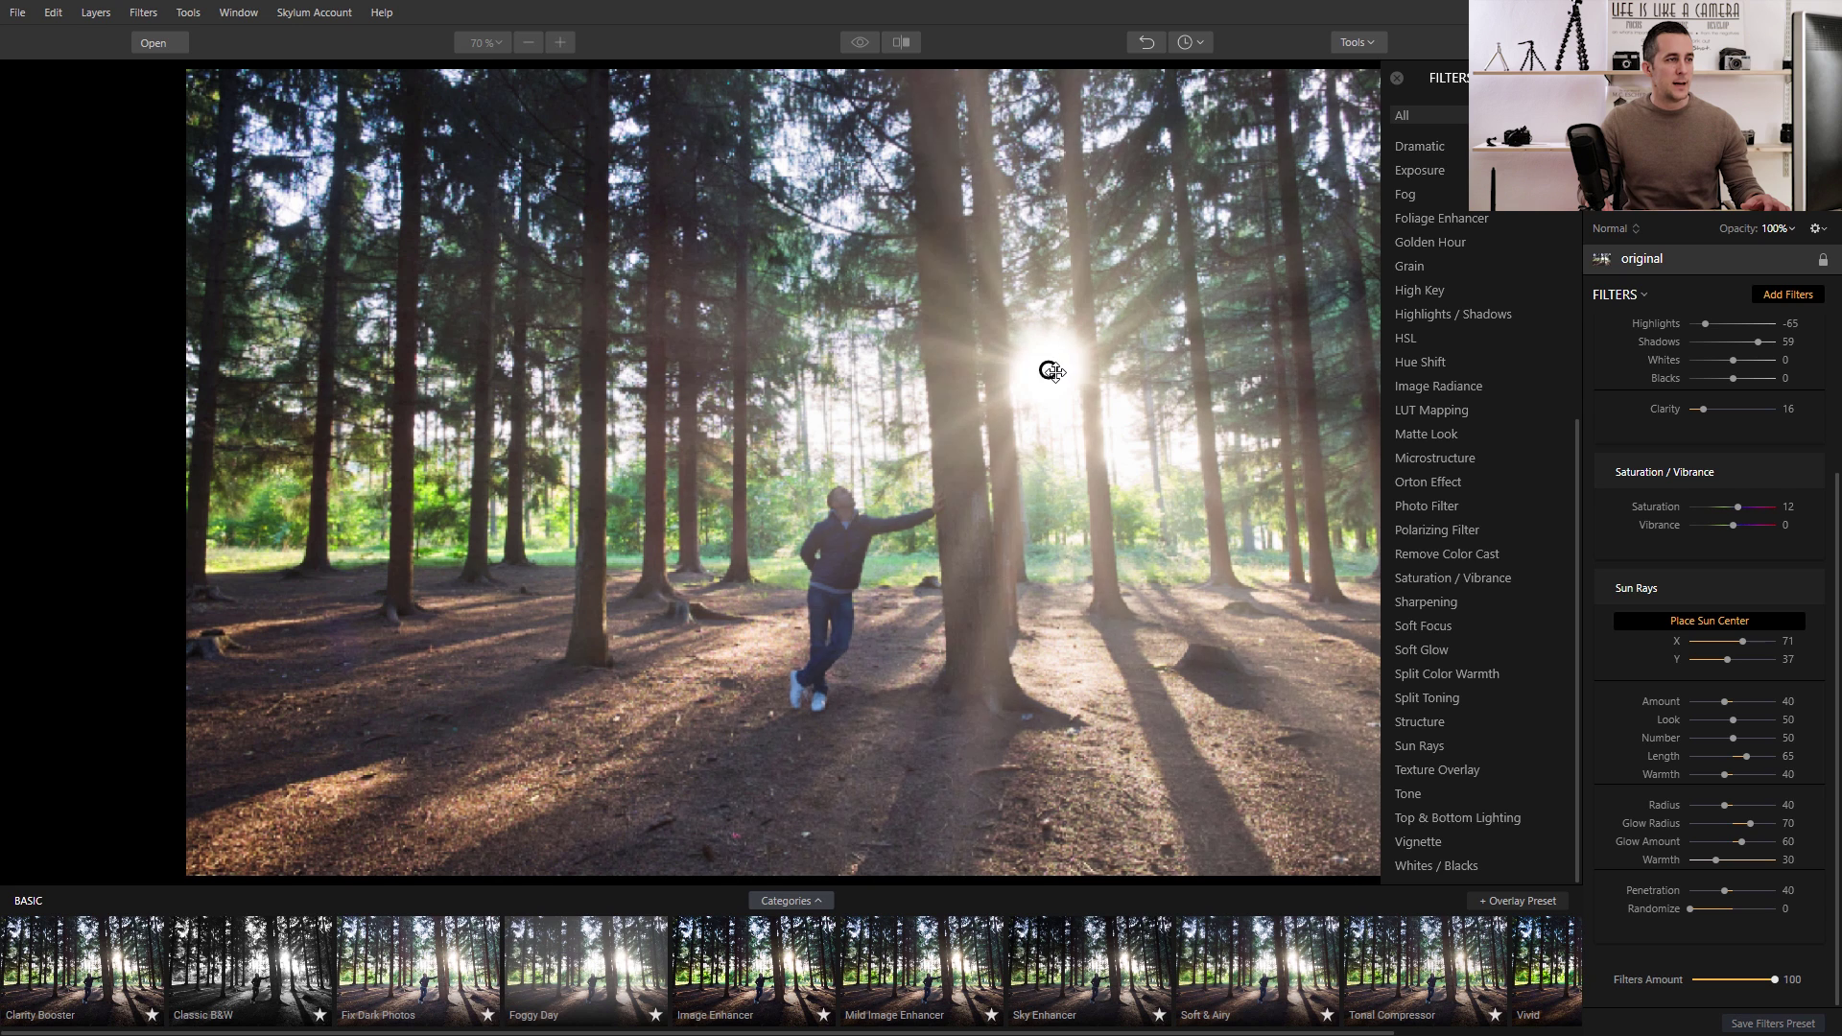
click(1725, 619)
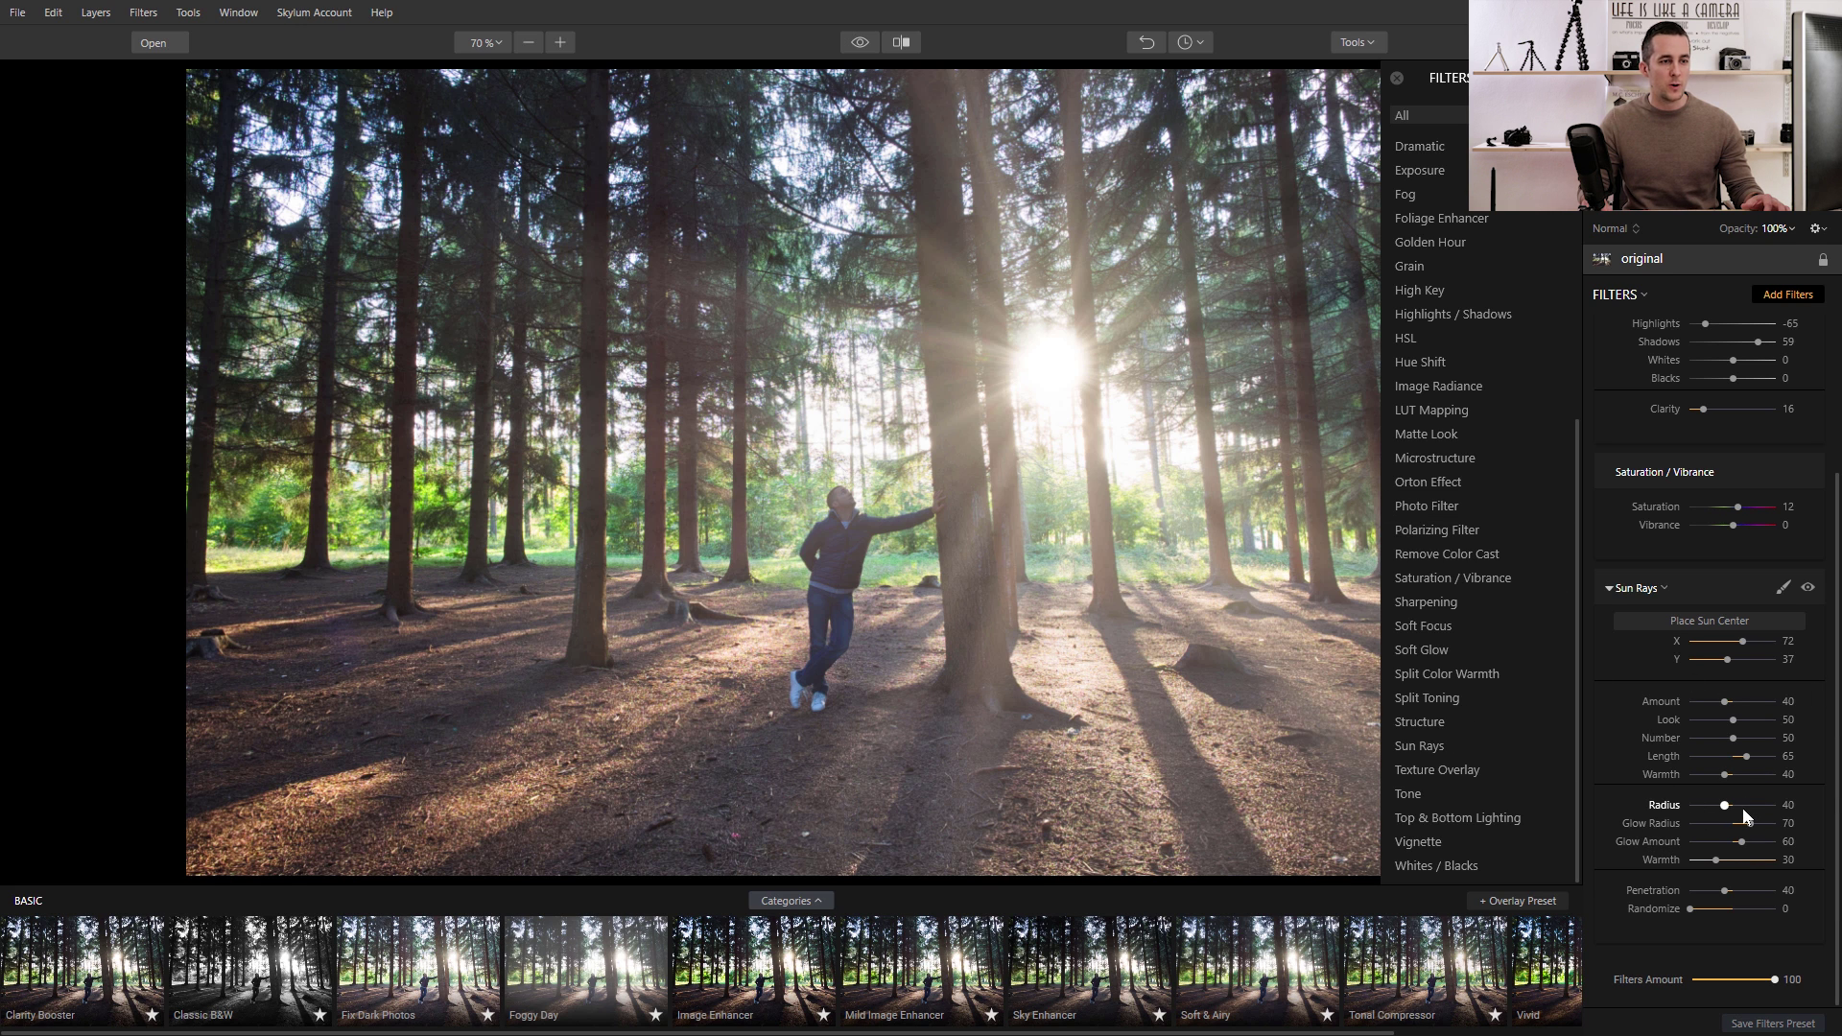
Set the Sun Rays sun radius to 10, glow warmth to 70, ray warmth to 67 and amount to 41.
mouse_move(1726, 808)
mouse_down()
mouse_move(1702, 808)
mouse_move(1738, 800)
mouse_move(1683, 810)
mouse_move(1701, 808)
mouse_up()
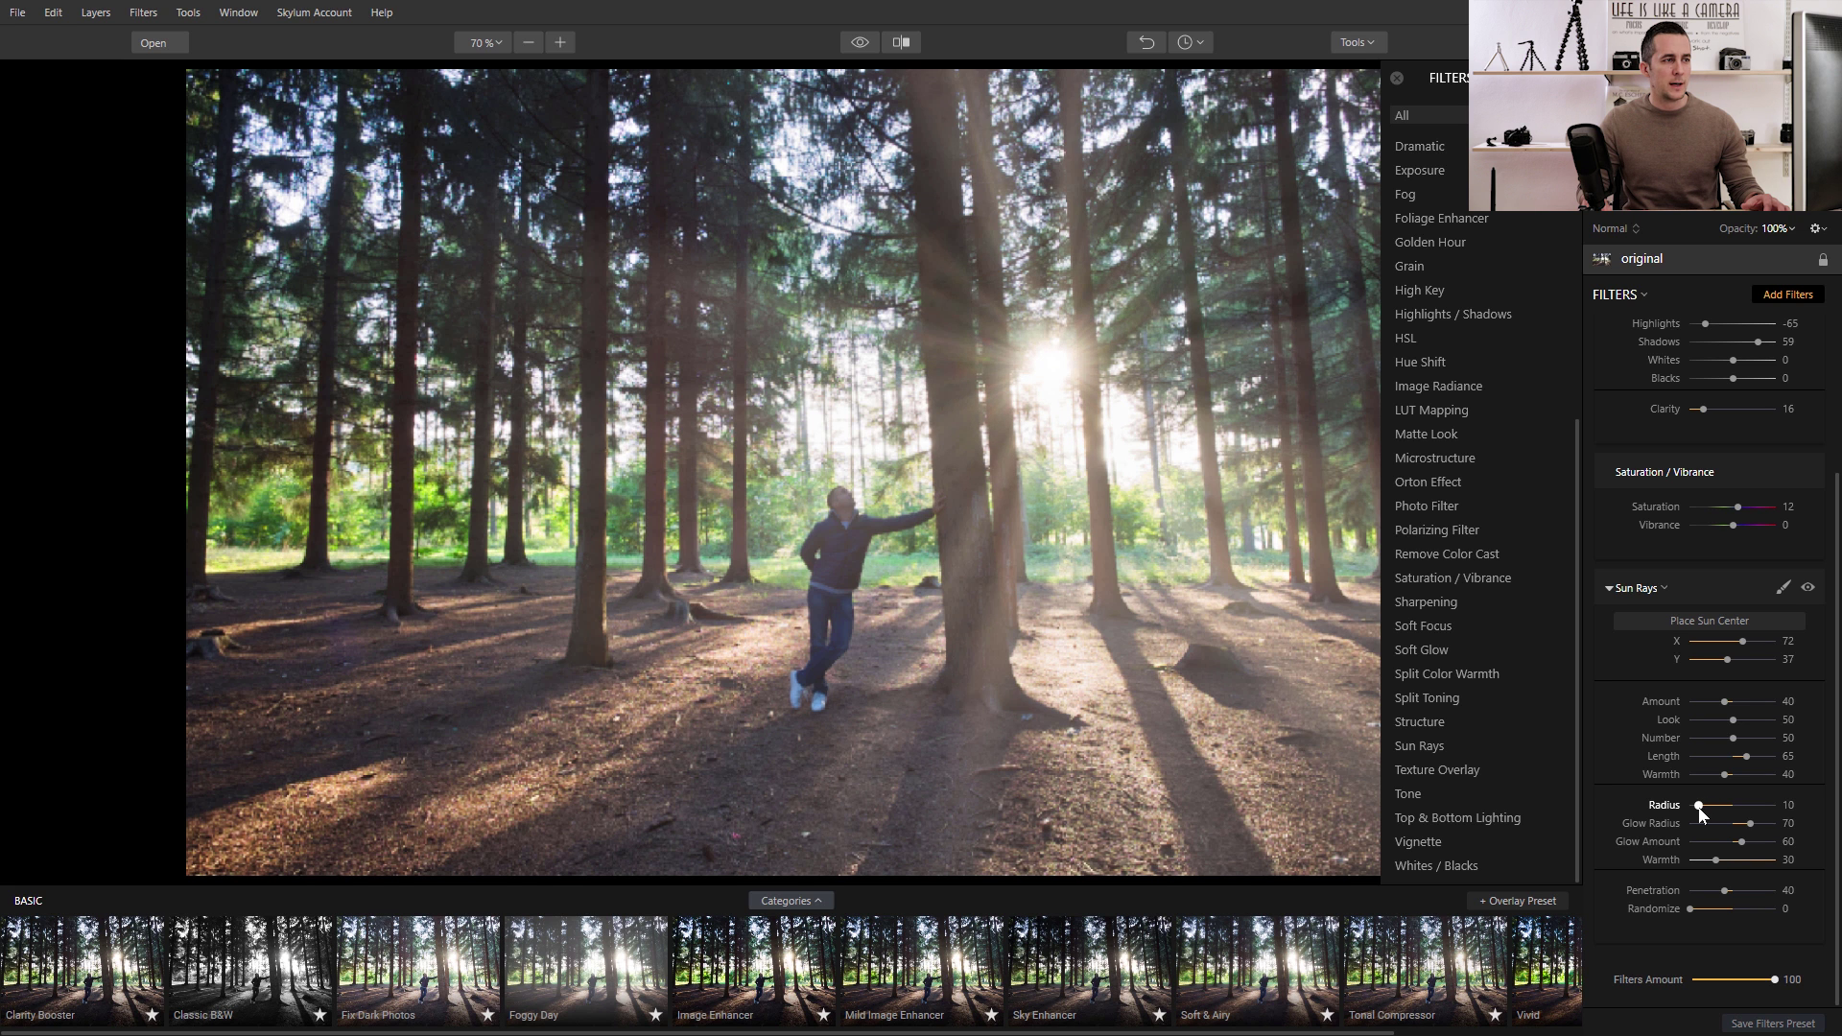
drag(1718, 861, 1750, 860)
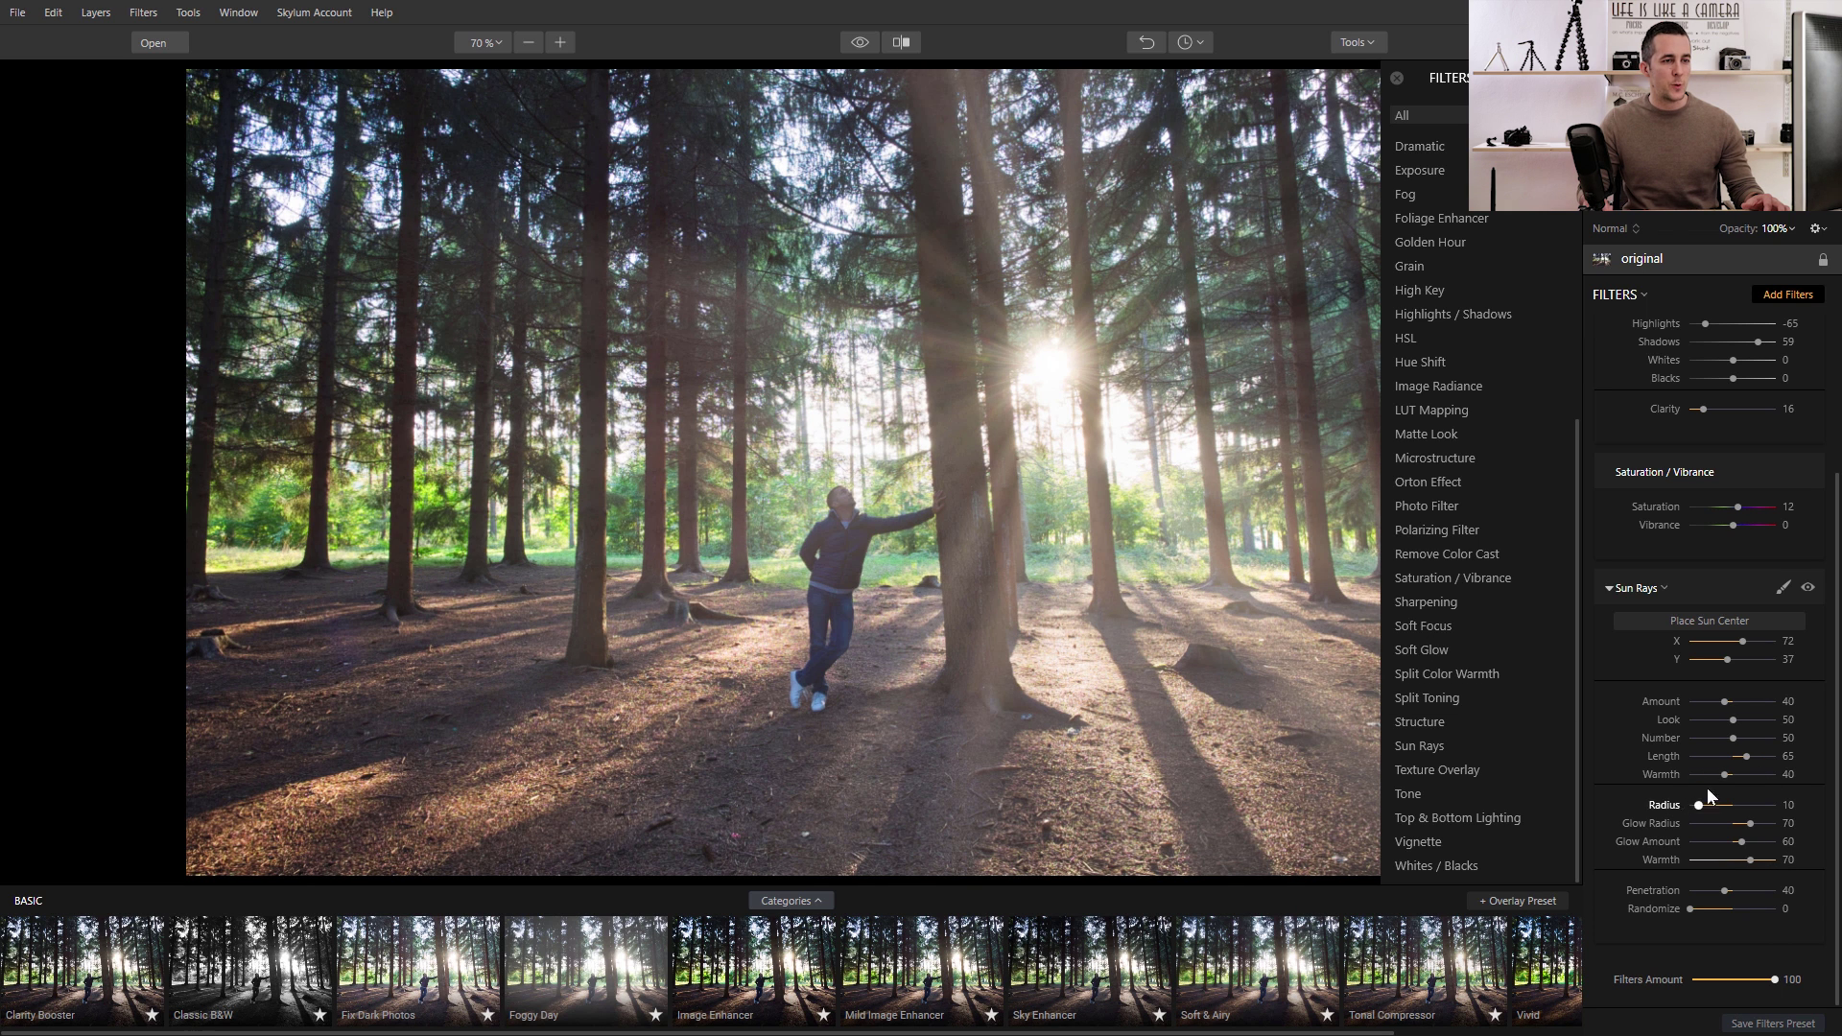
drag(1733, 779, 1765, 775)
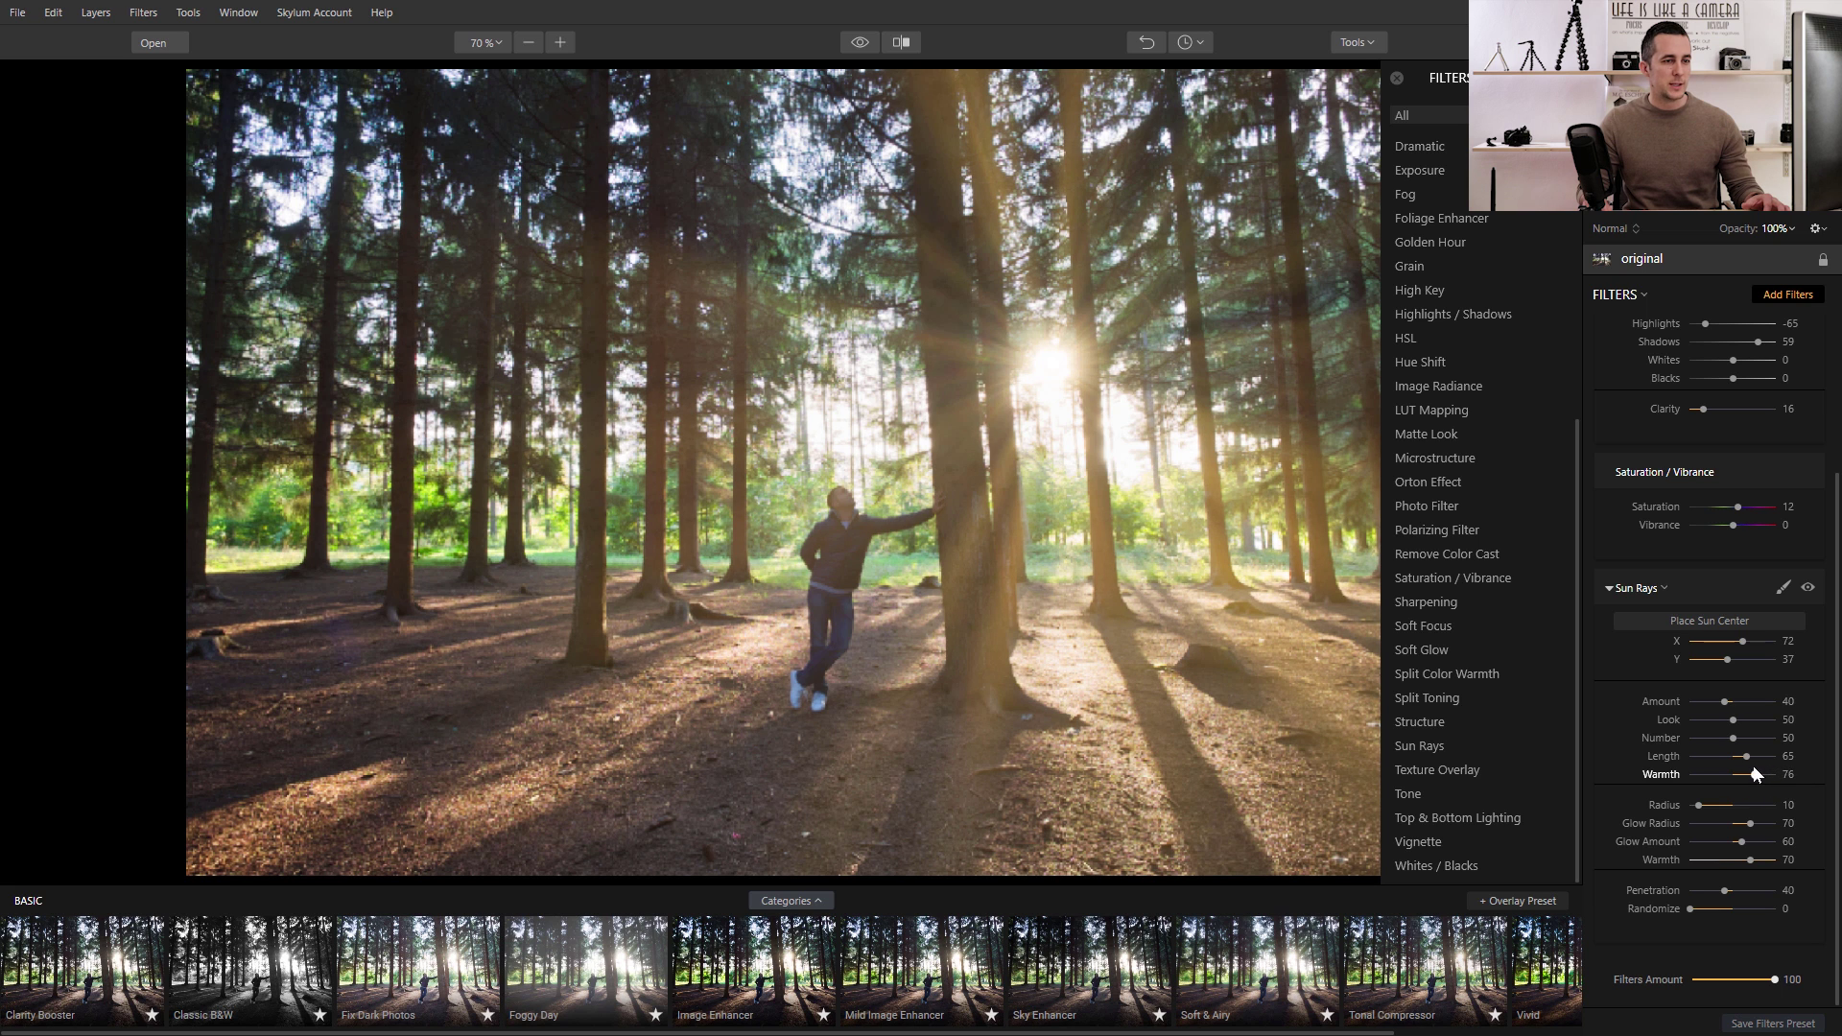
drag(1751, 778, 1749, 775)
mouse_move(1732, 704)
mouse_down()
mouse_move(1739, 719)
mouse_move(1714, 727)
mouse_up()
double_click(1725, 726)
mouse_move(1736, 743)
mouse_down()
mouse_move(1754, 735)
mouse_move(1750, 760)
mouse_move(1720, 762)
mouse_move(1747, 758)
mouse_up()
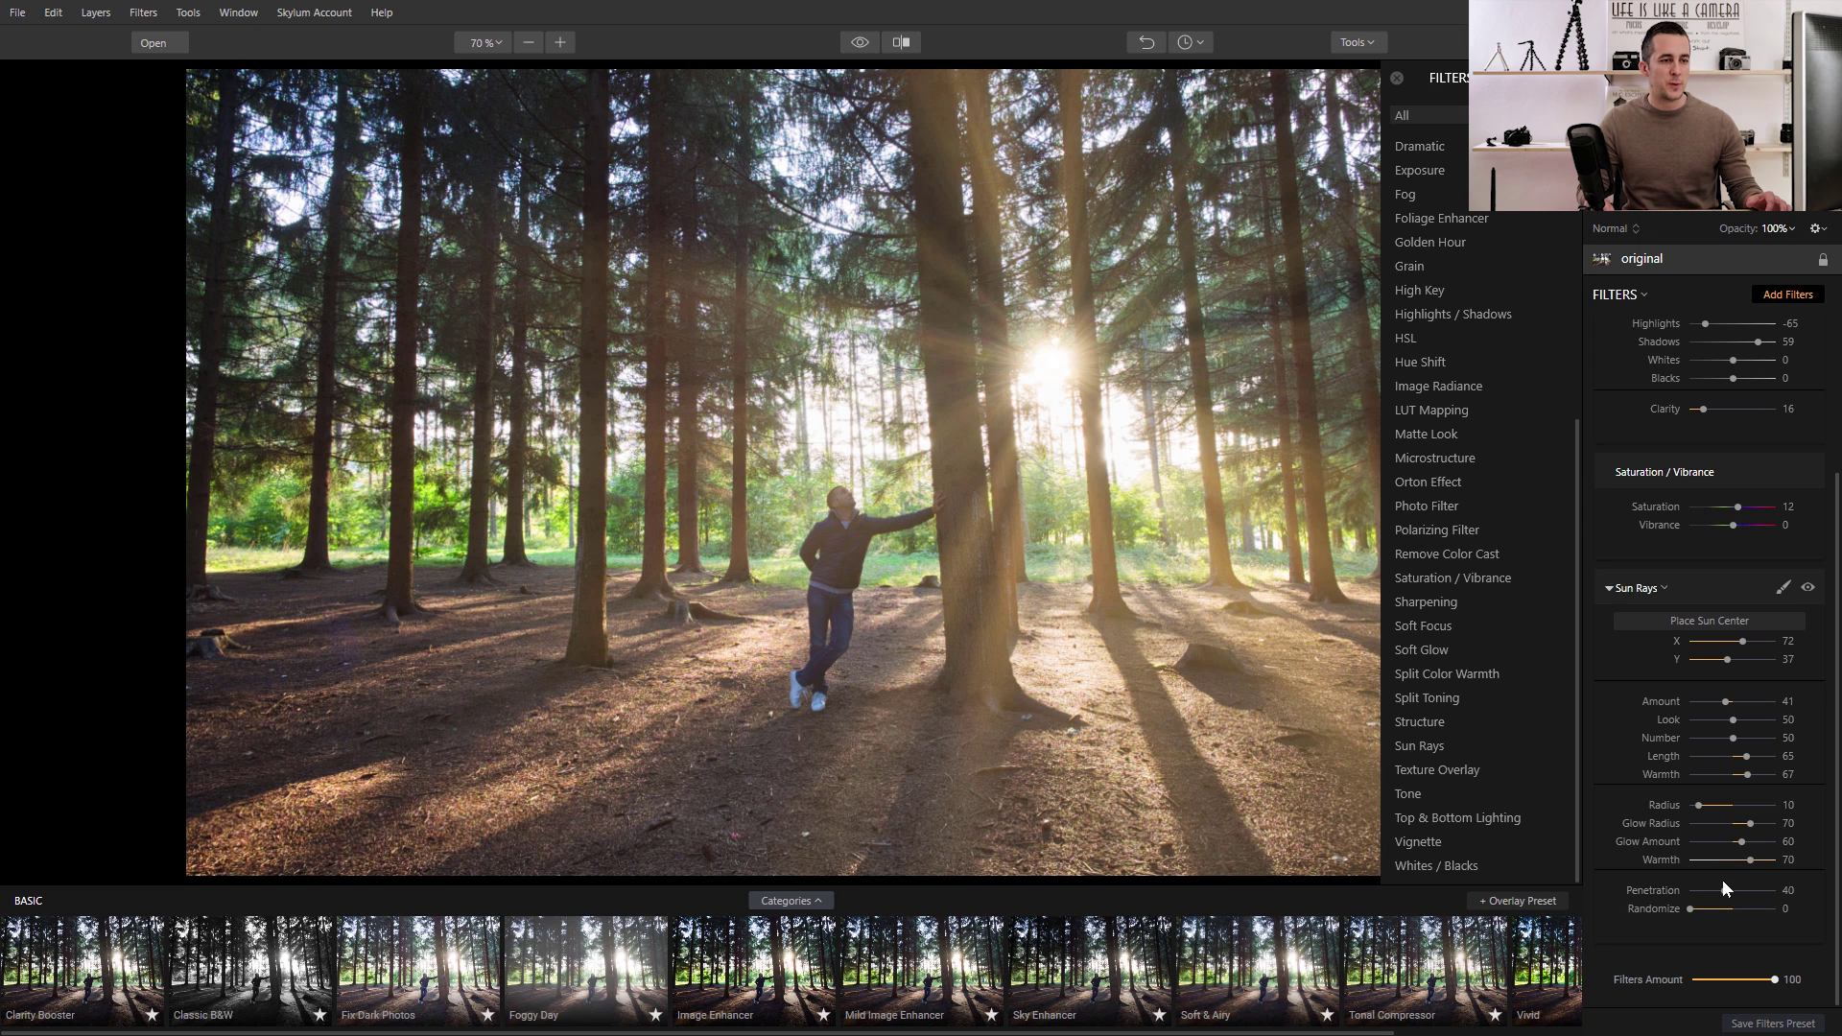
Set the Sun Rays Penetration to 23, try Randomize and reset it to 0, and compare the photo with the original.
mouse_move(1732, 894)
mouse_down()
mouse_move(1777, 885)
mouse_move(1691, 900)
mouse_move(1716, 895)
mouse_up()
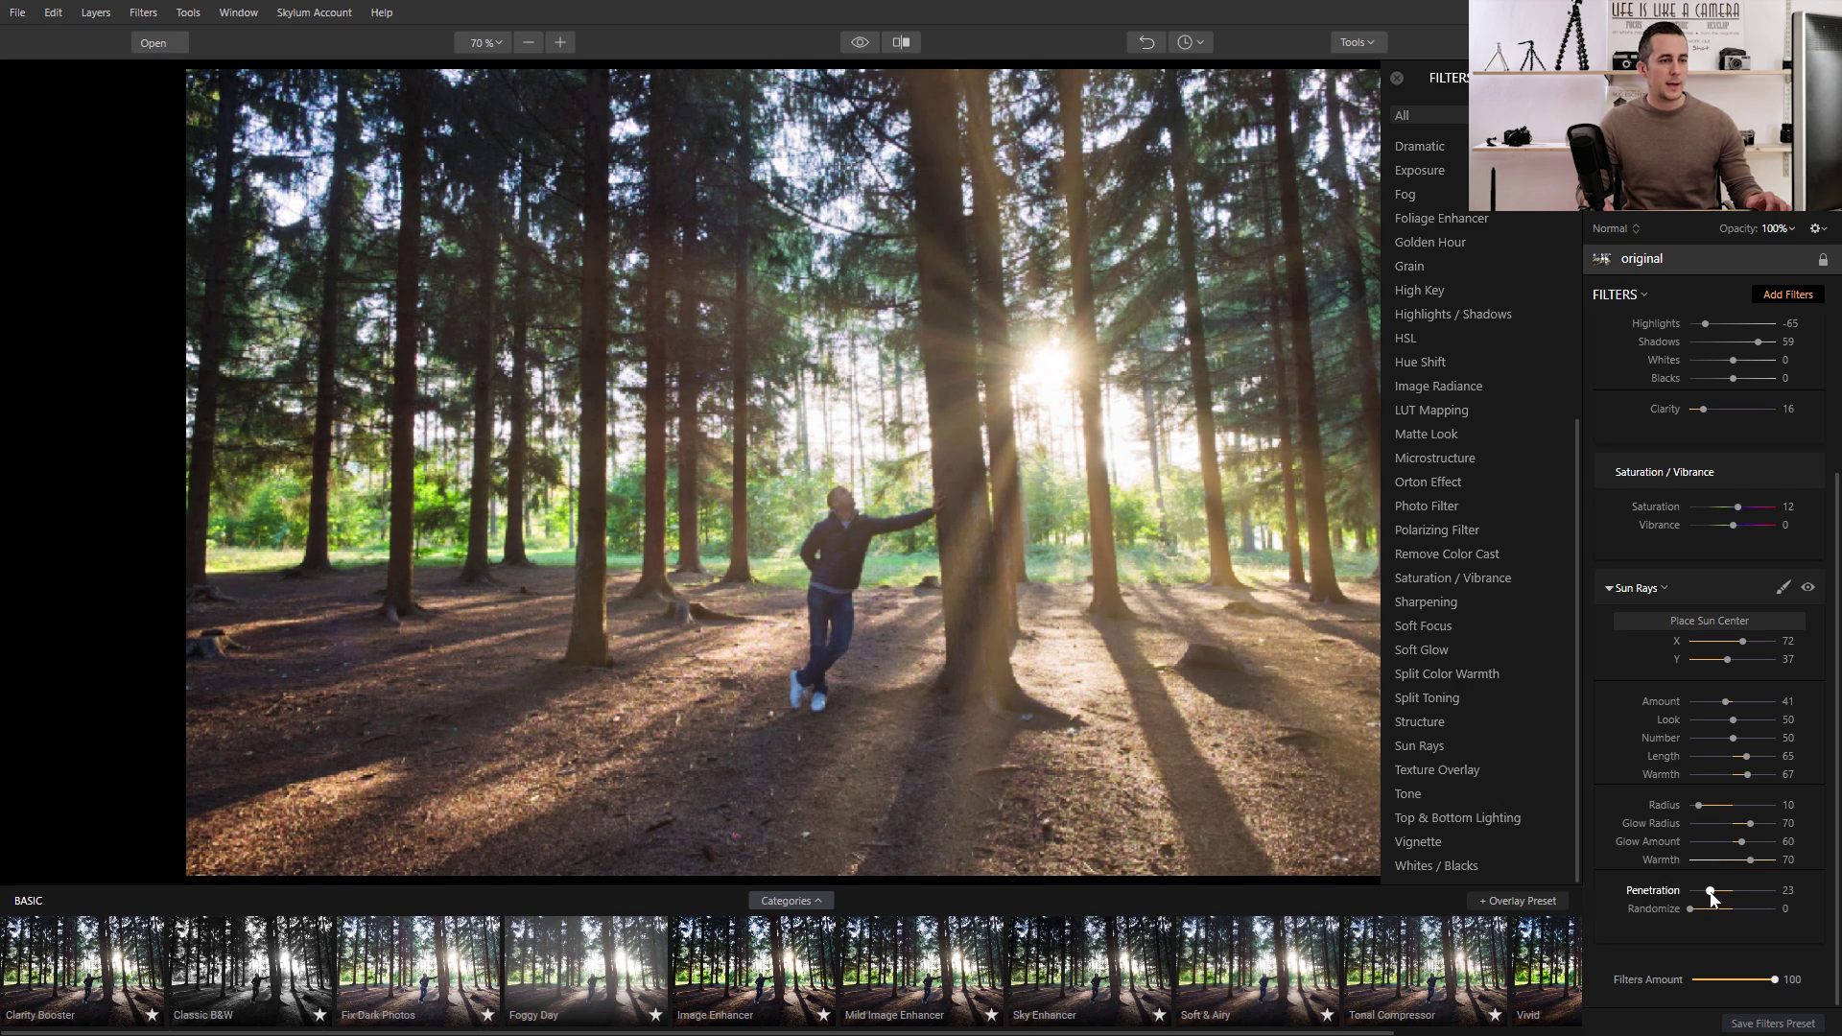
drag(1697, 907, 1735, 905)
double_click(1734, 905)
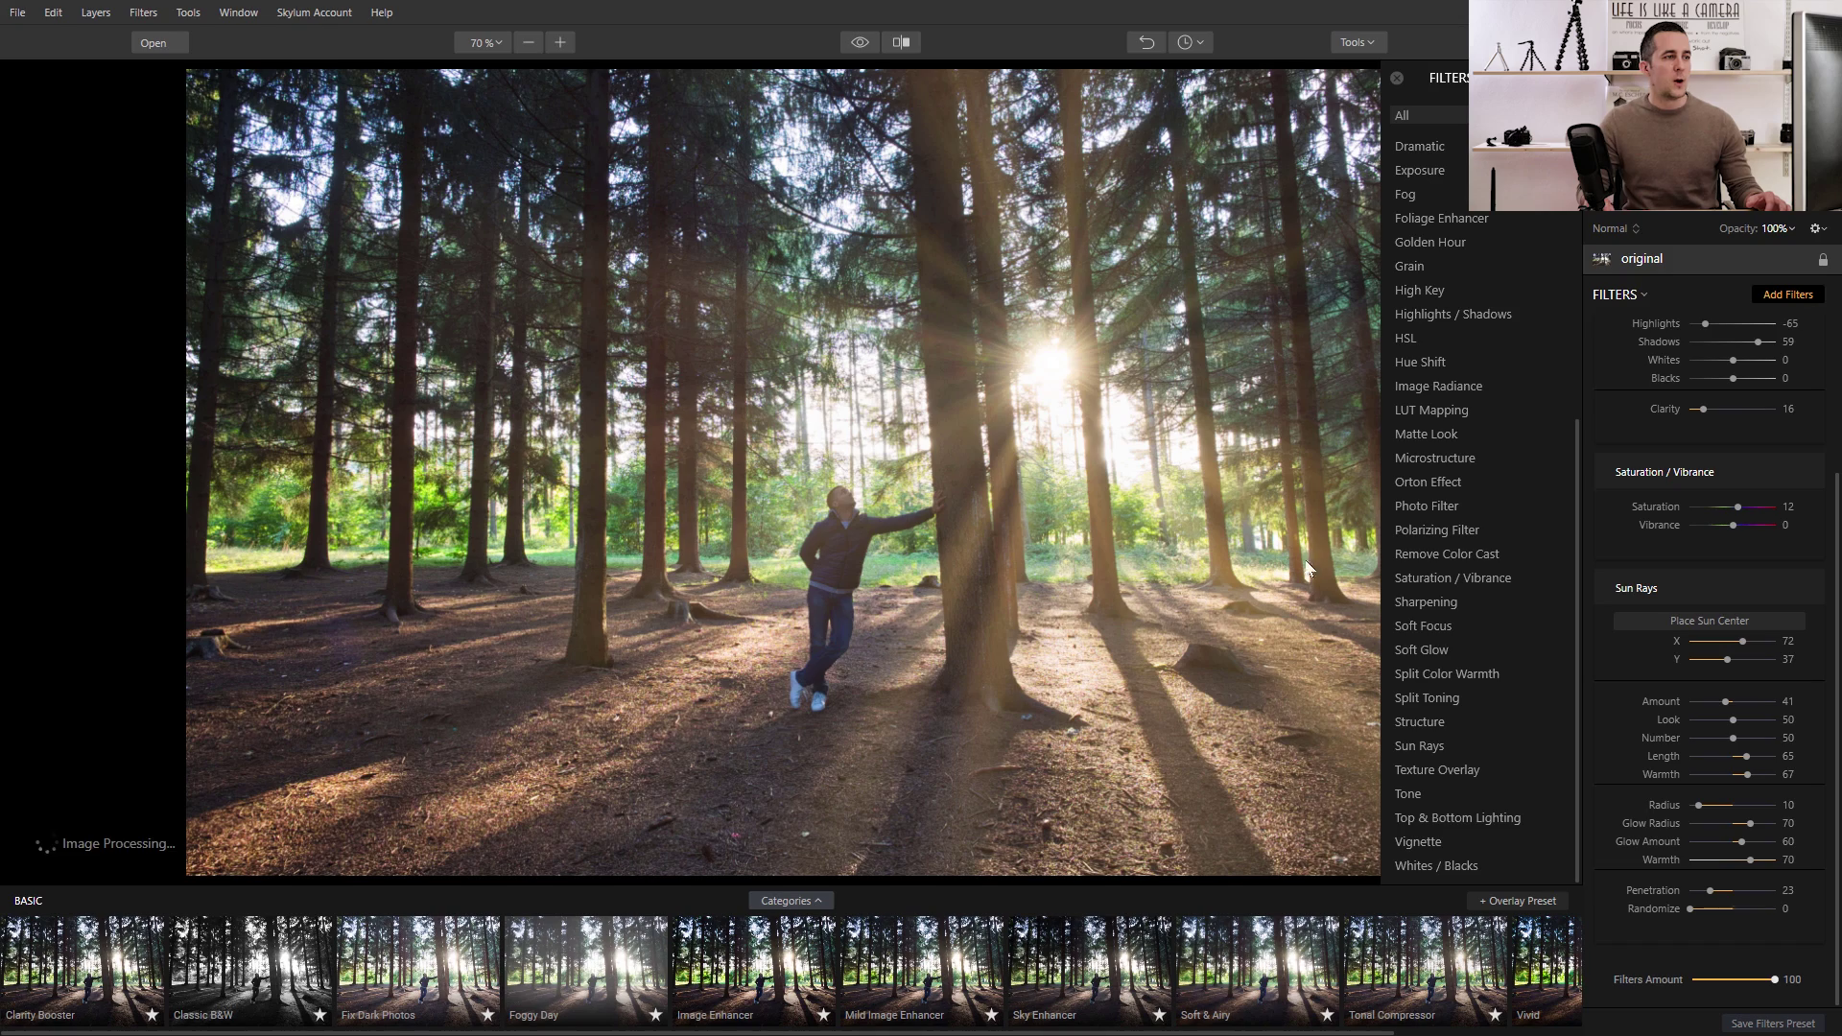
click(852, 44)
click(852, 44)
click(852, 45)
click(852, 44)
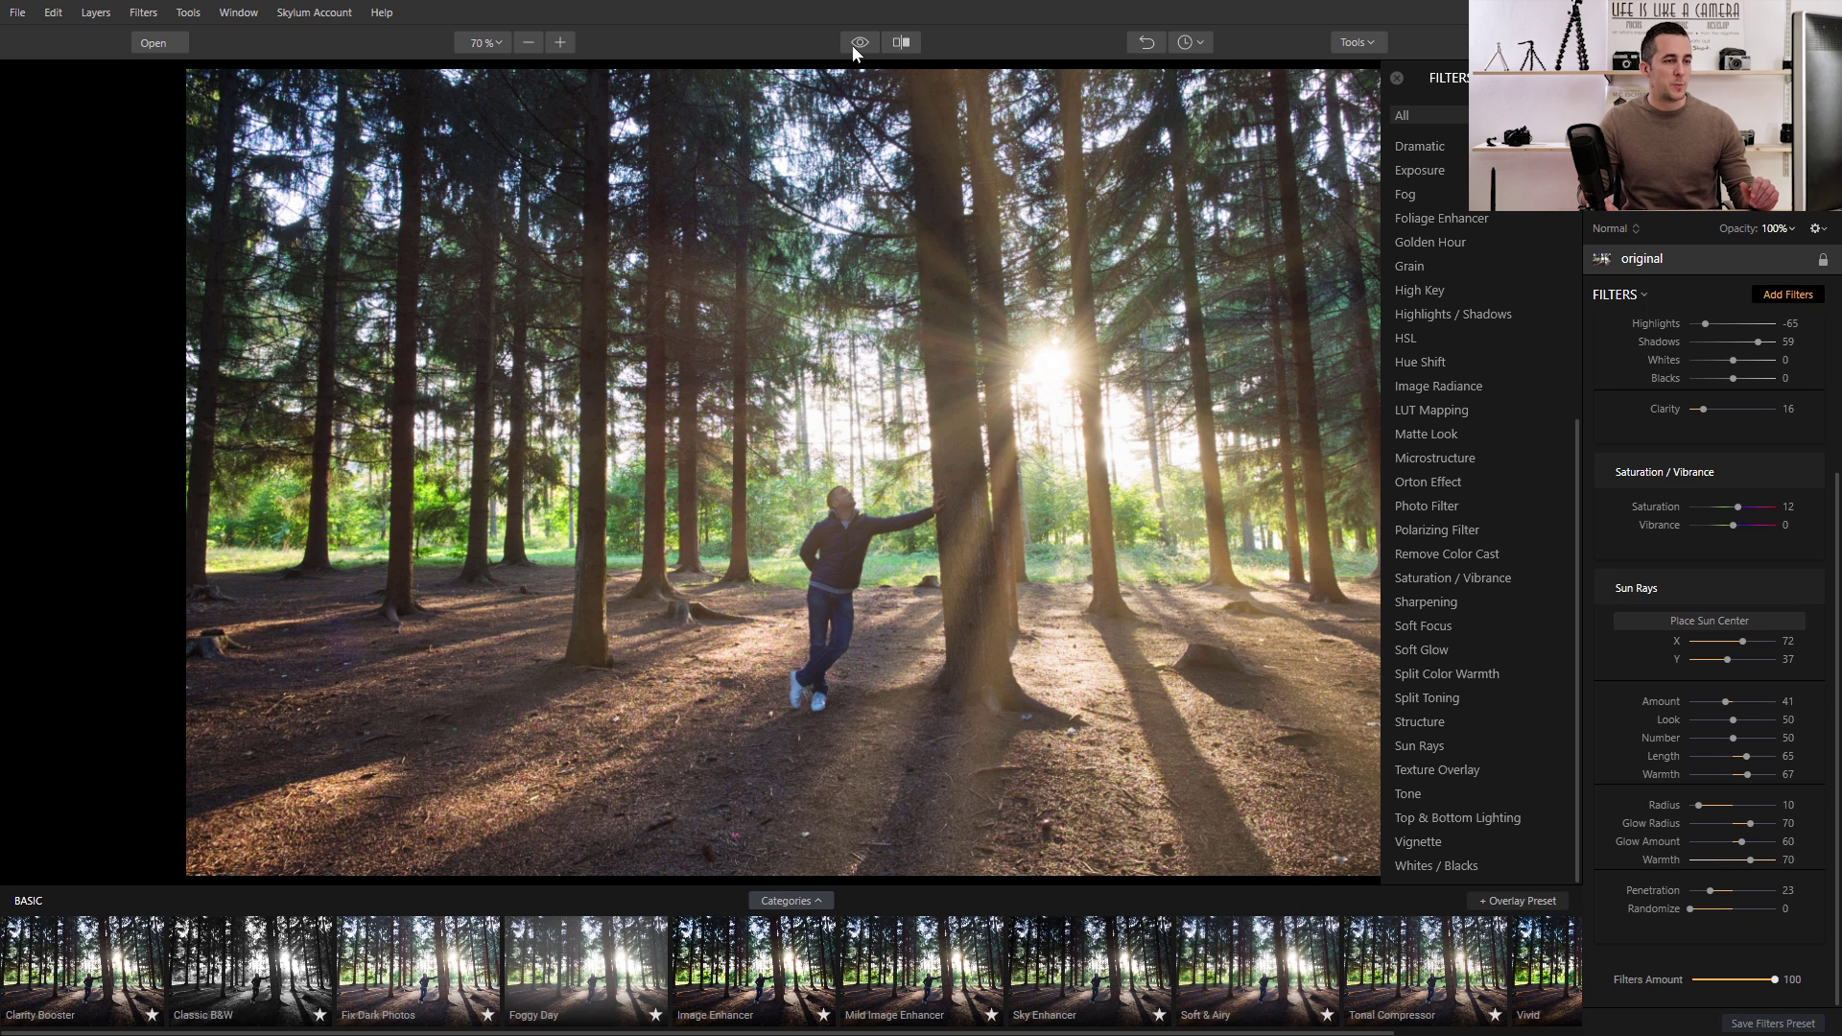
Add the Matte Look filter with an amount of 17 and a toning range of 52, keeping hue at 0.
mouse_move(1468, 346)
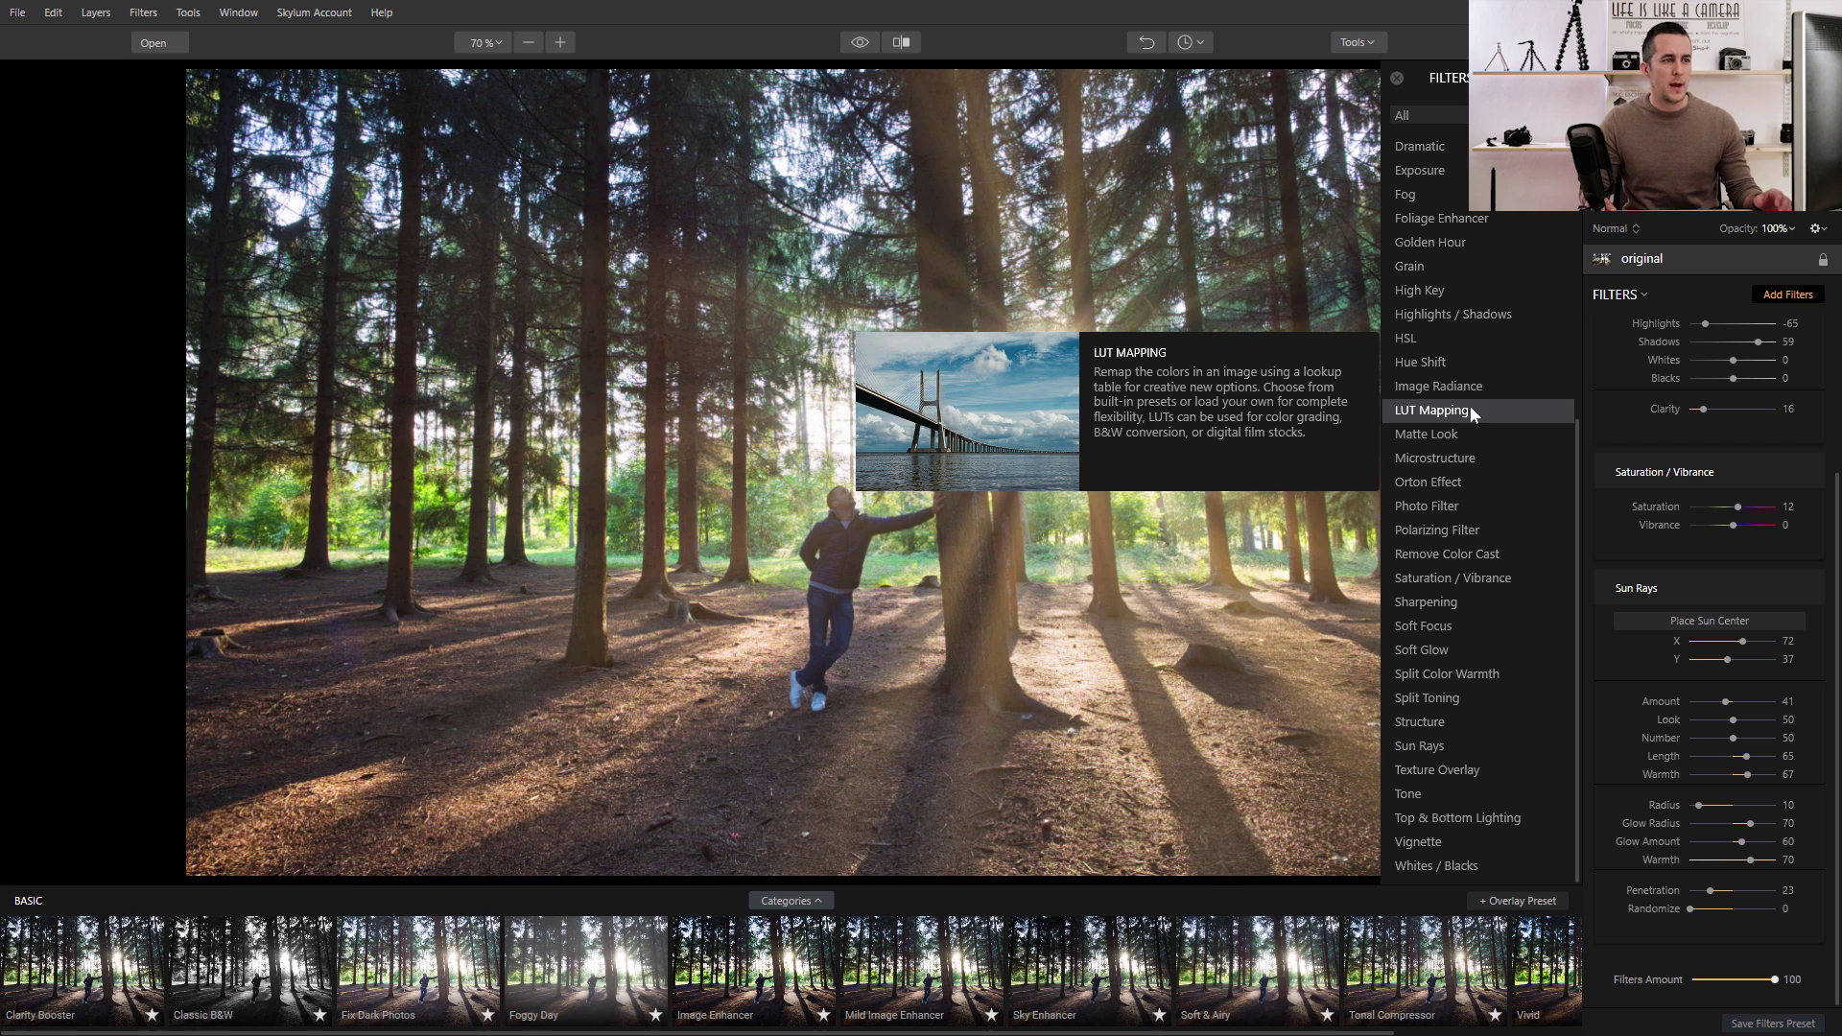
mouse_move(1468, 529)
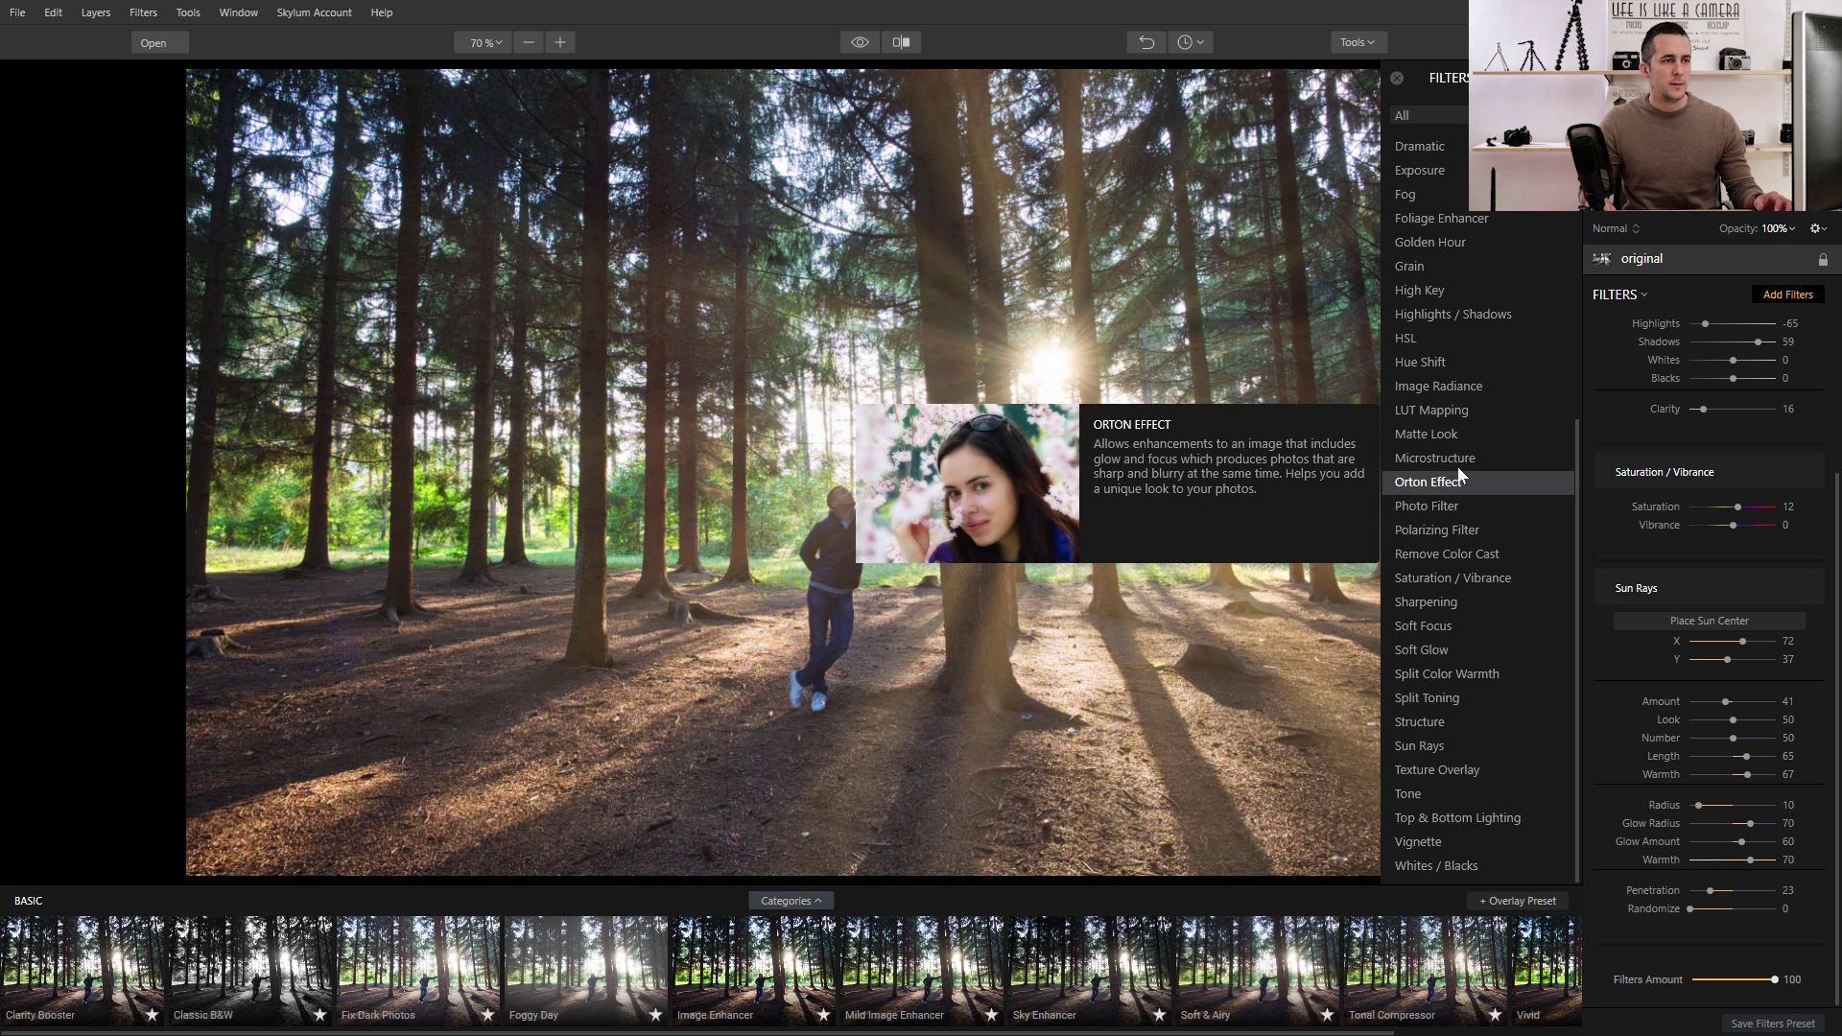
click(1453, 440)
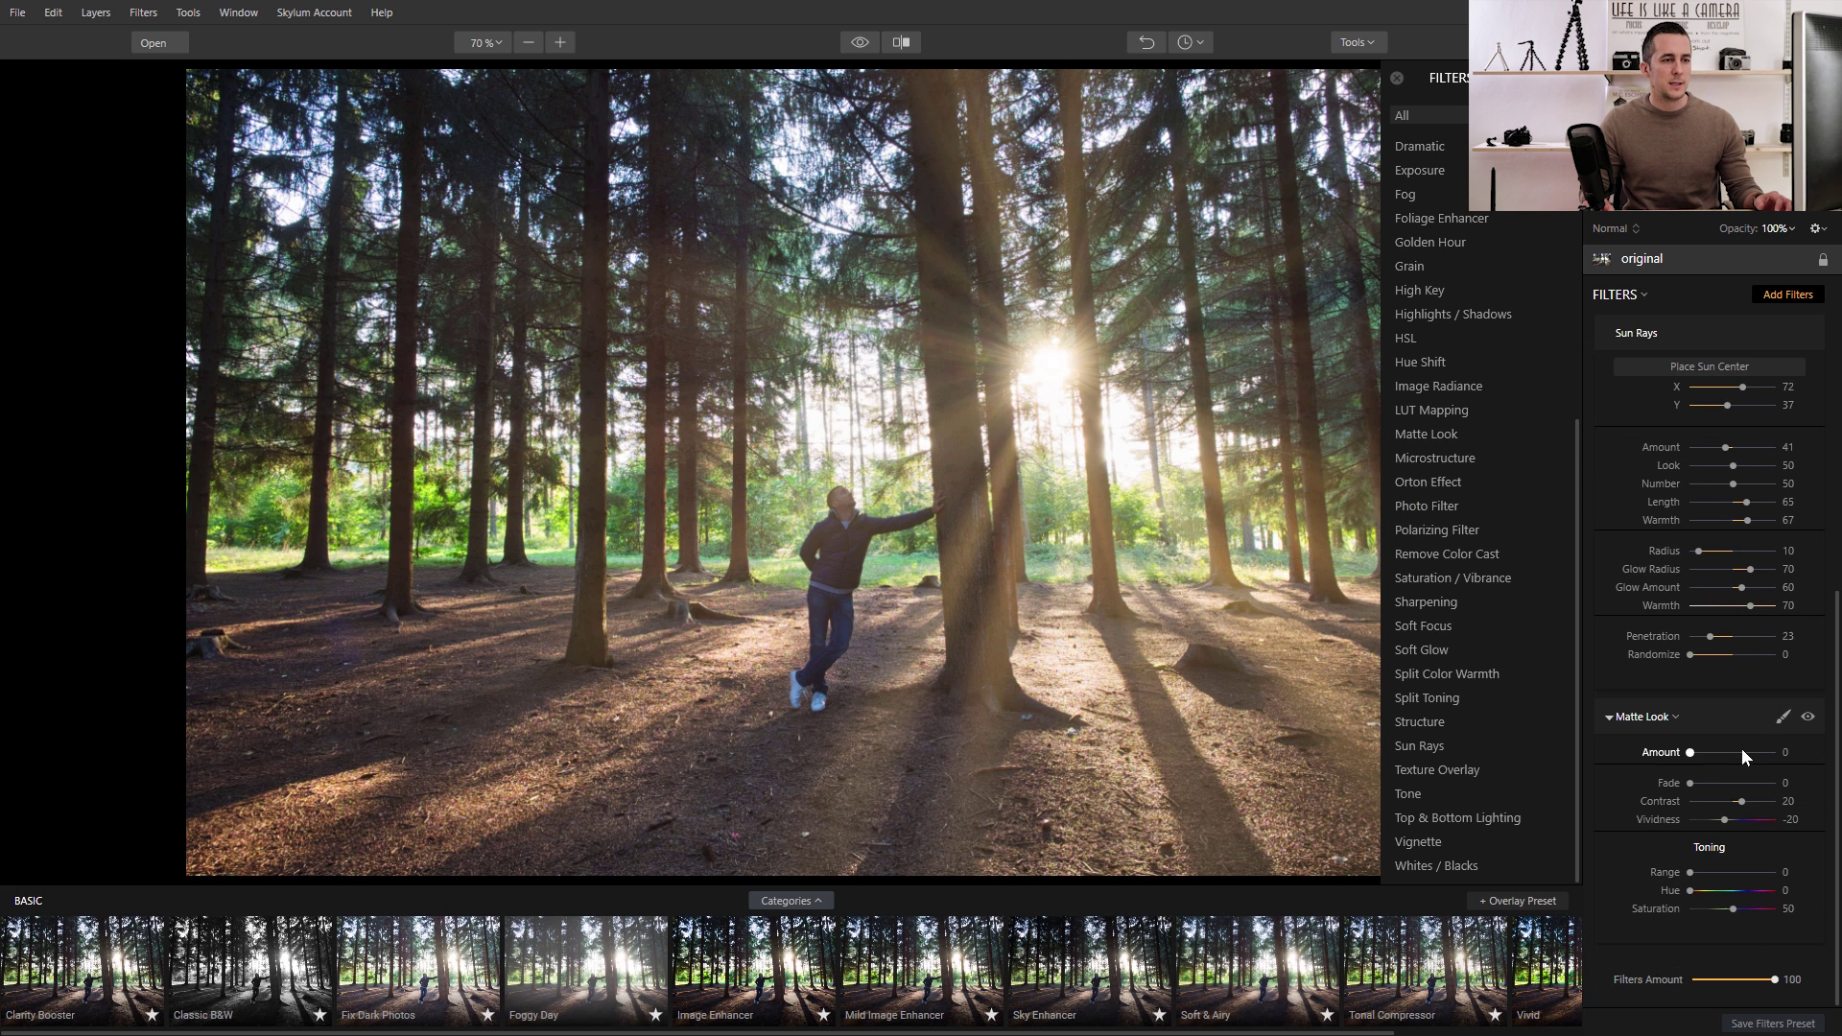
drag(1692, 759, 1704, 759)
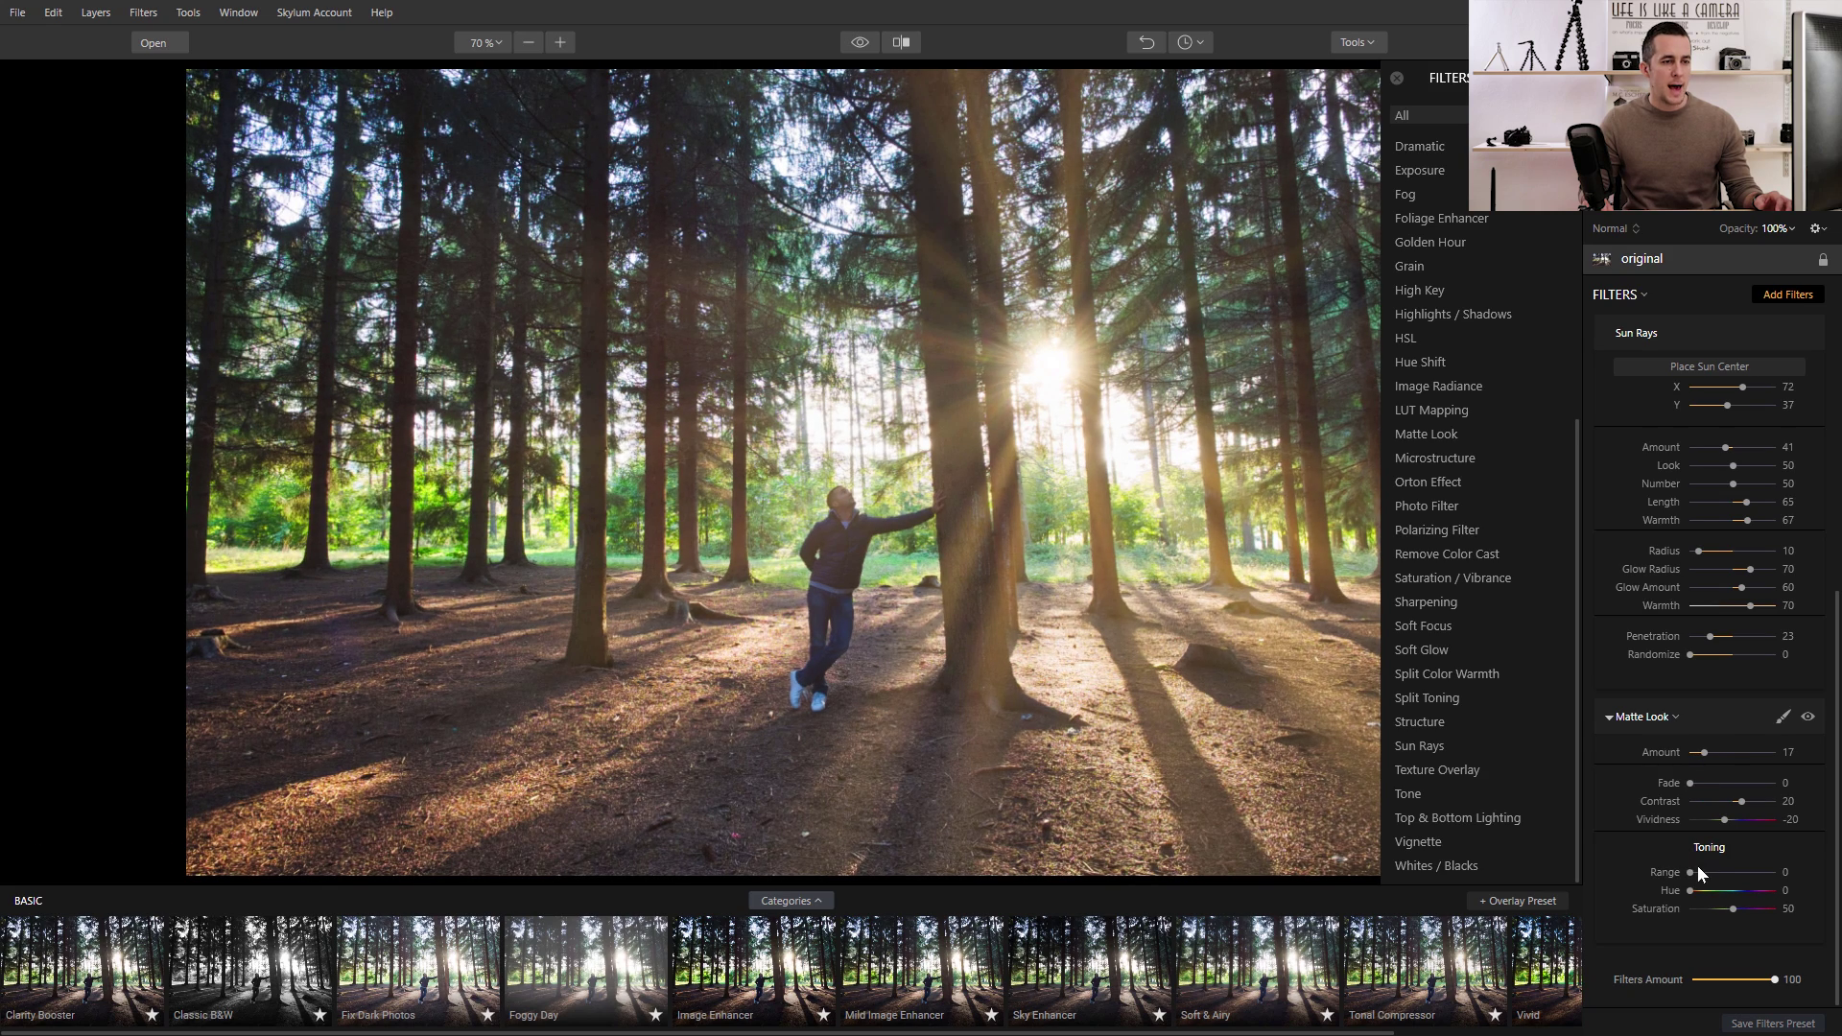
drag(1692, 872, 1716, 873)
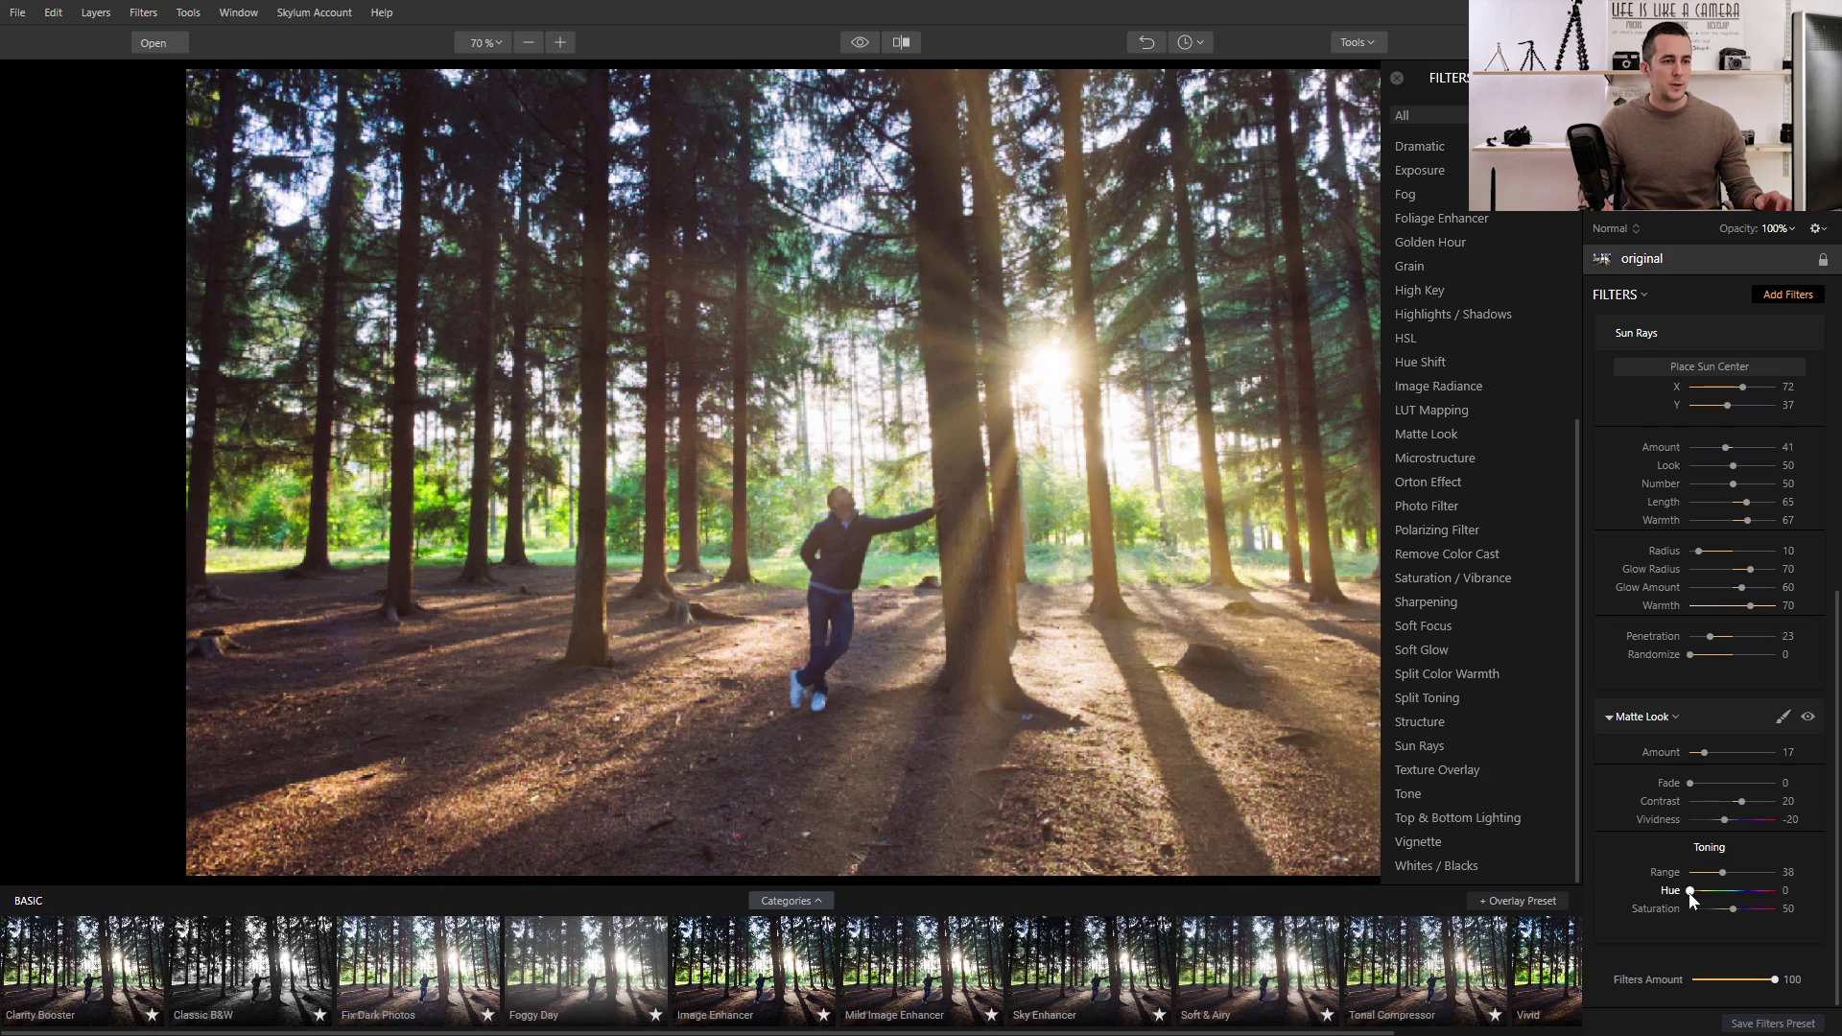
mouse_move(1692, 891)
mouse_down()
mouse_move(1735, 872)
mouse_move(1672, 895)
mouse_up()
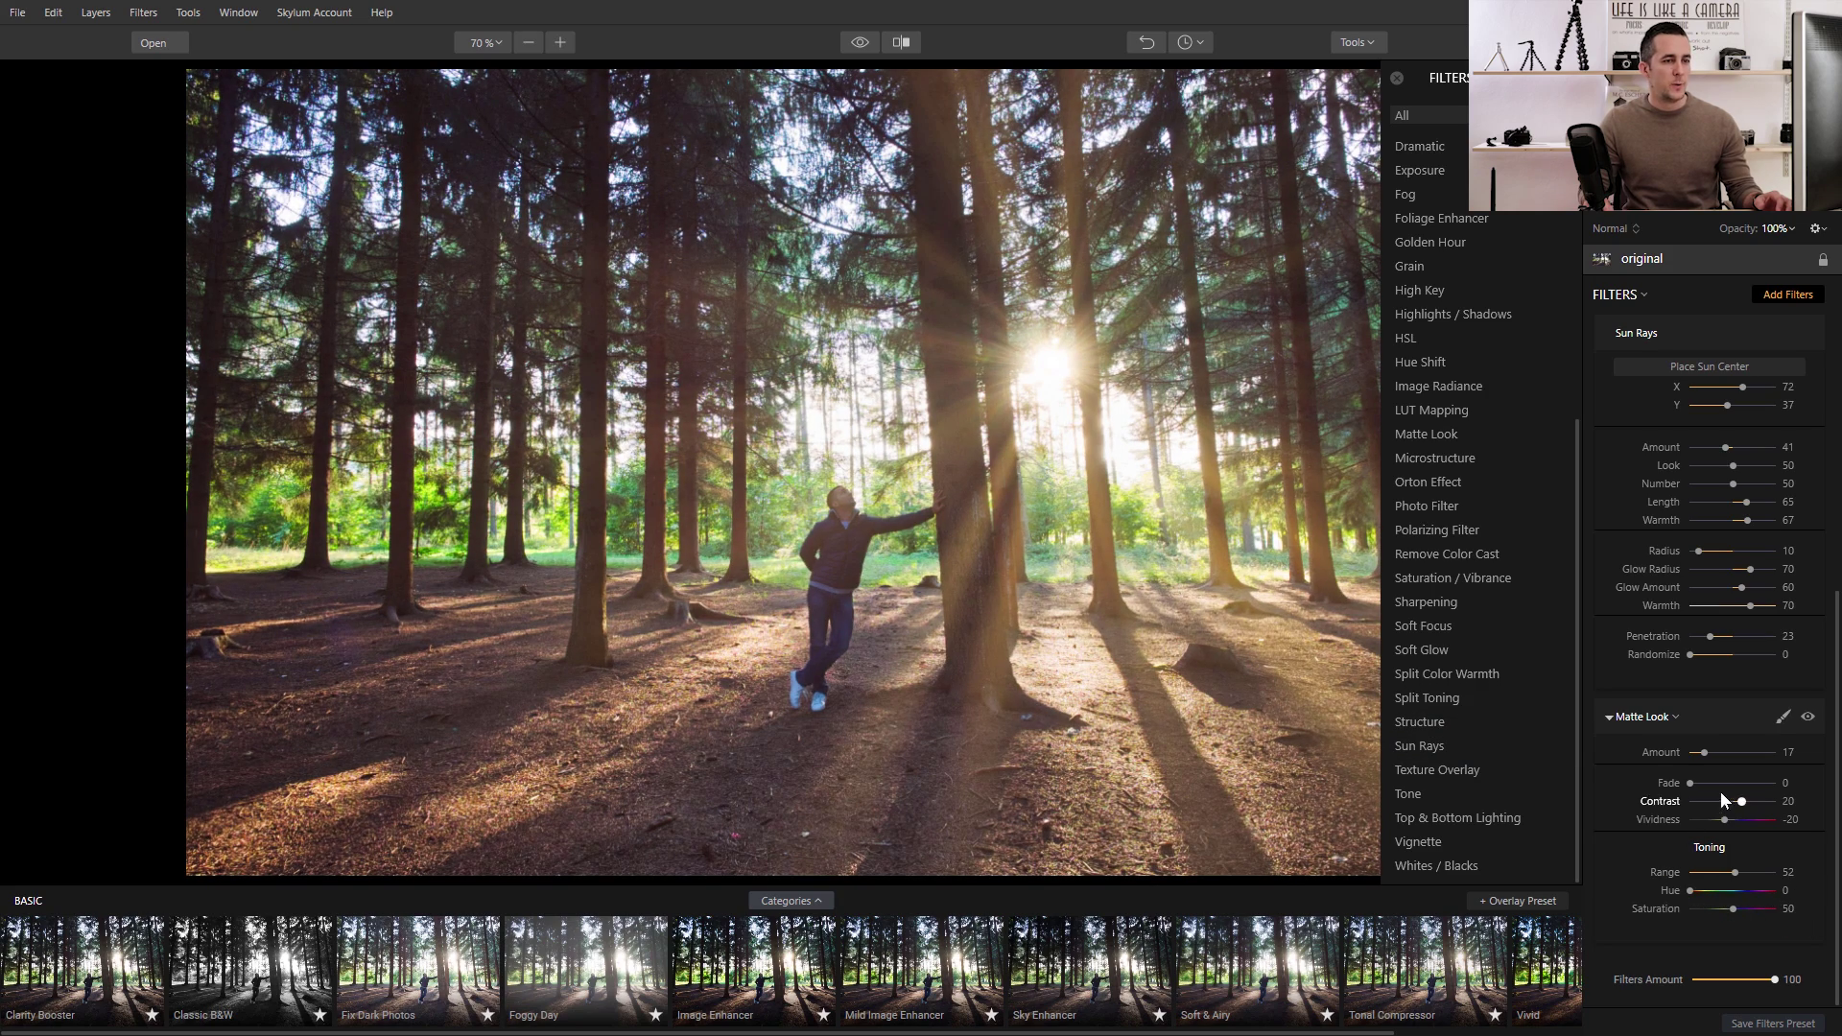
Set the Matte Look fade to 22, vividness to -31 and amount to 32, and compare the photo with the original.
drag(1692, 783, 1719, 790)
drag(1726, 822, 1719, 822)
drag(1714, 753, 1720, 756)
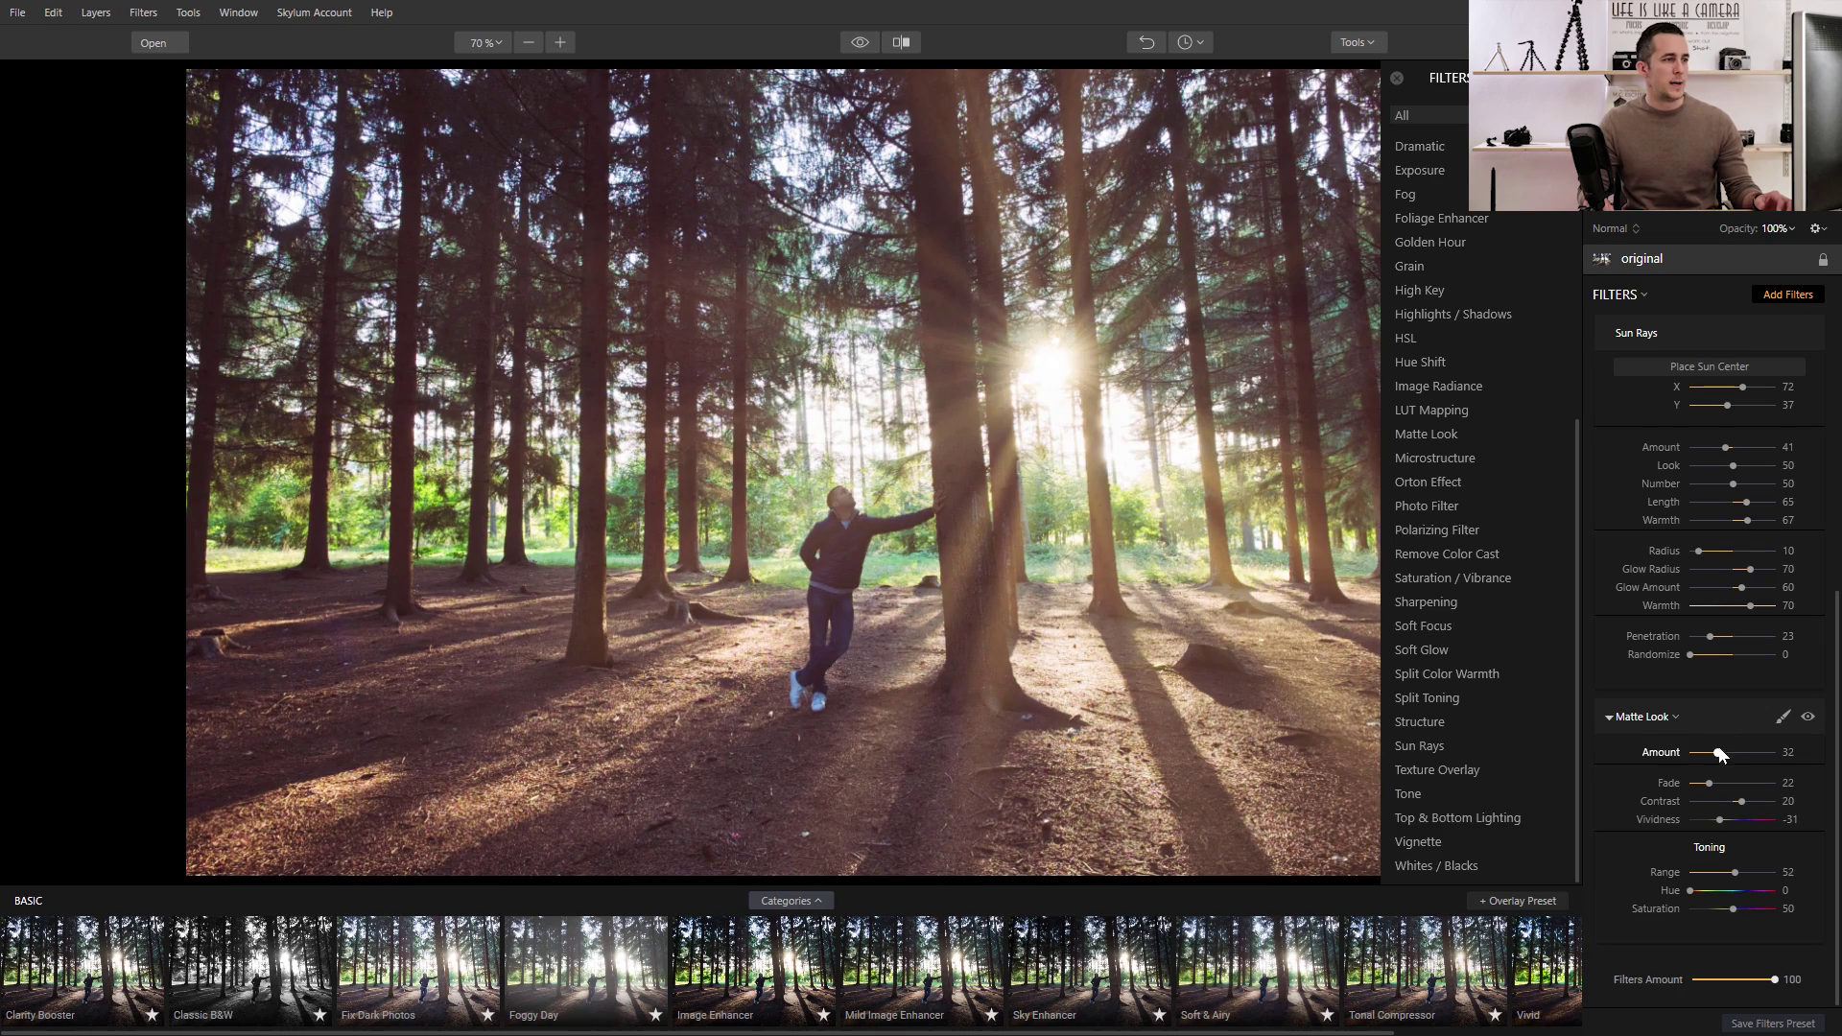
click(862, 42)
click(862, 43)
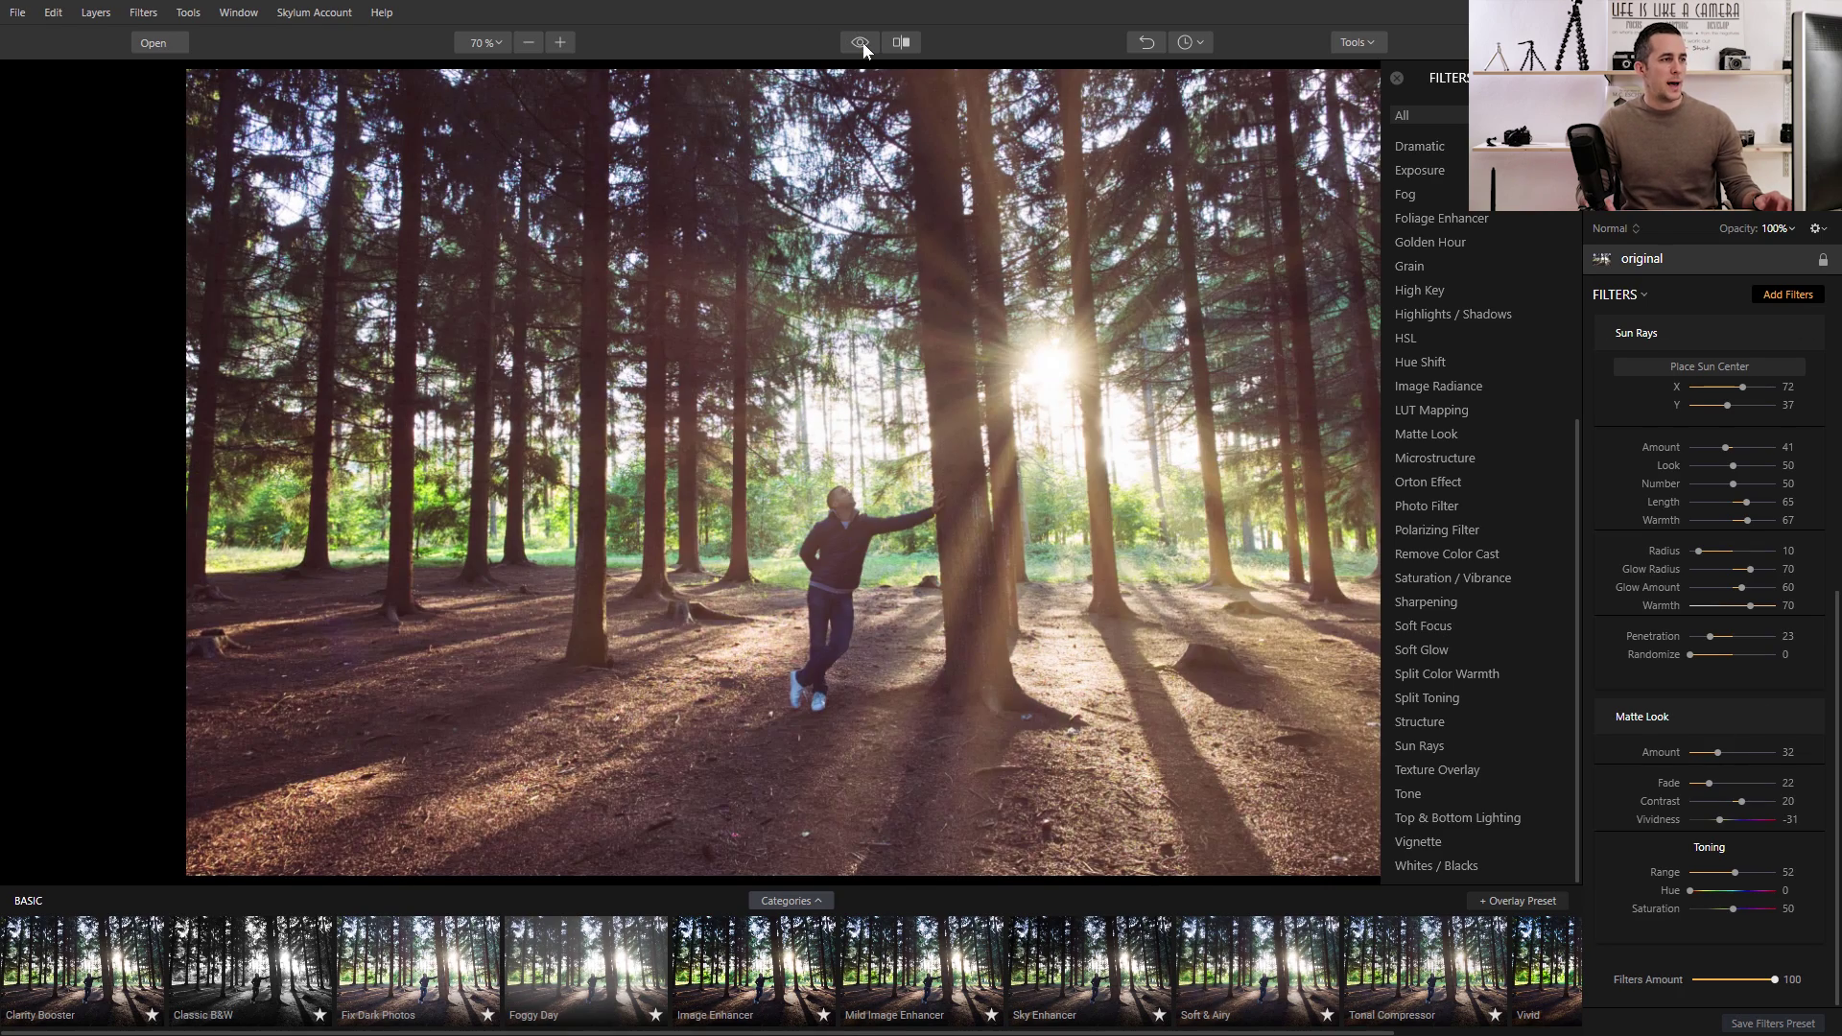
click(862, 42)
click(862, 43)
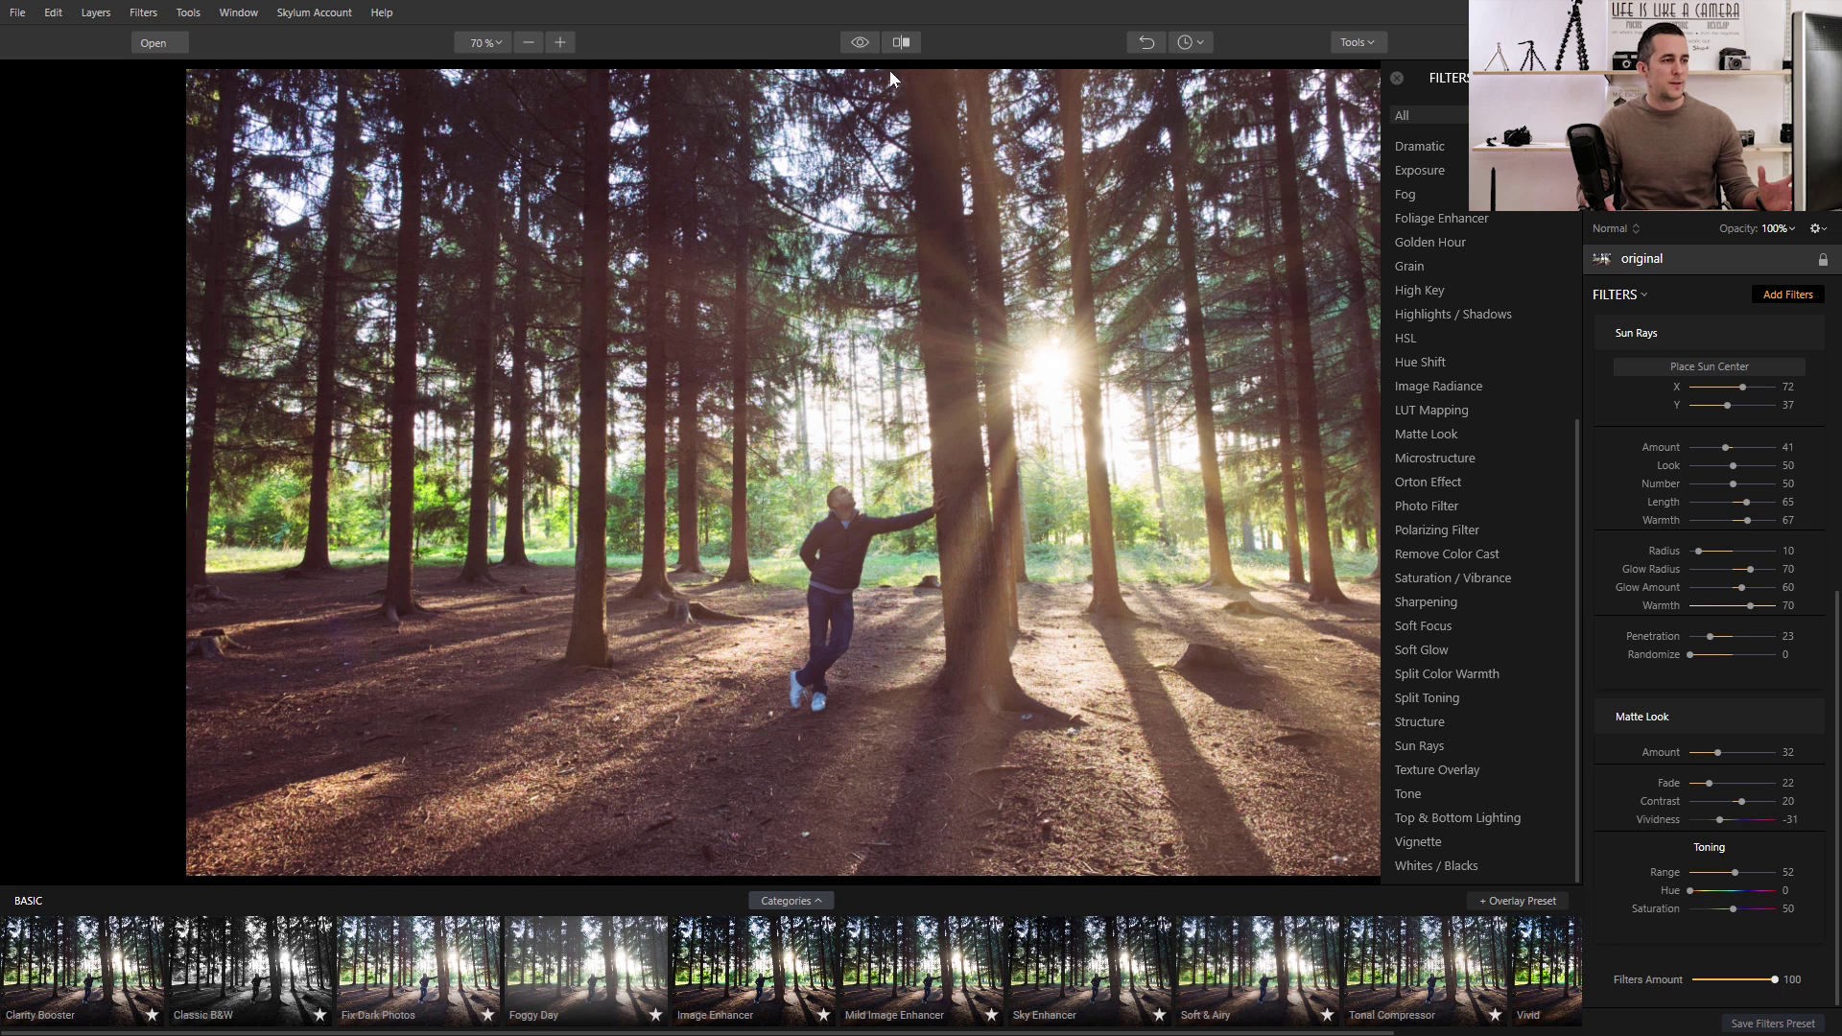
Reduce the Shadows value in the RAW Develop filter to 25.
scroll(1662, 579, up, 5)
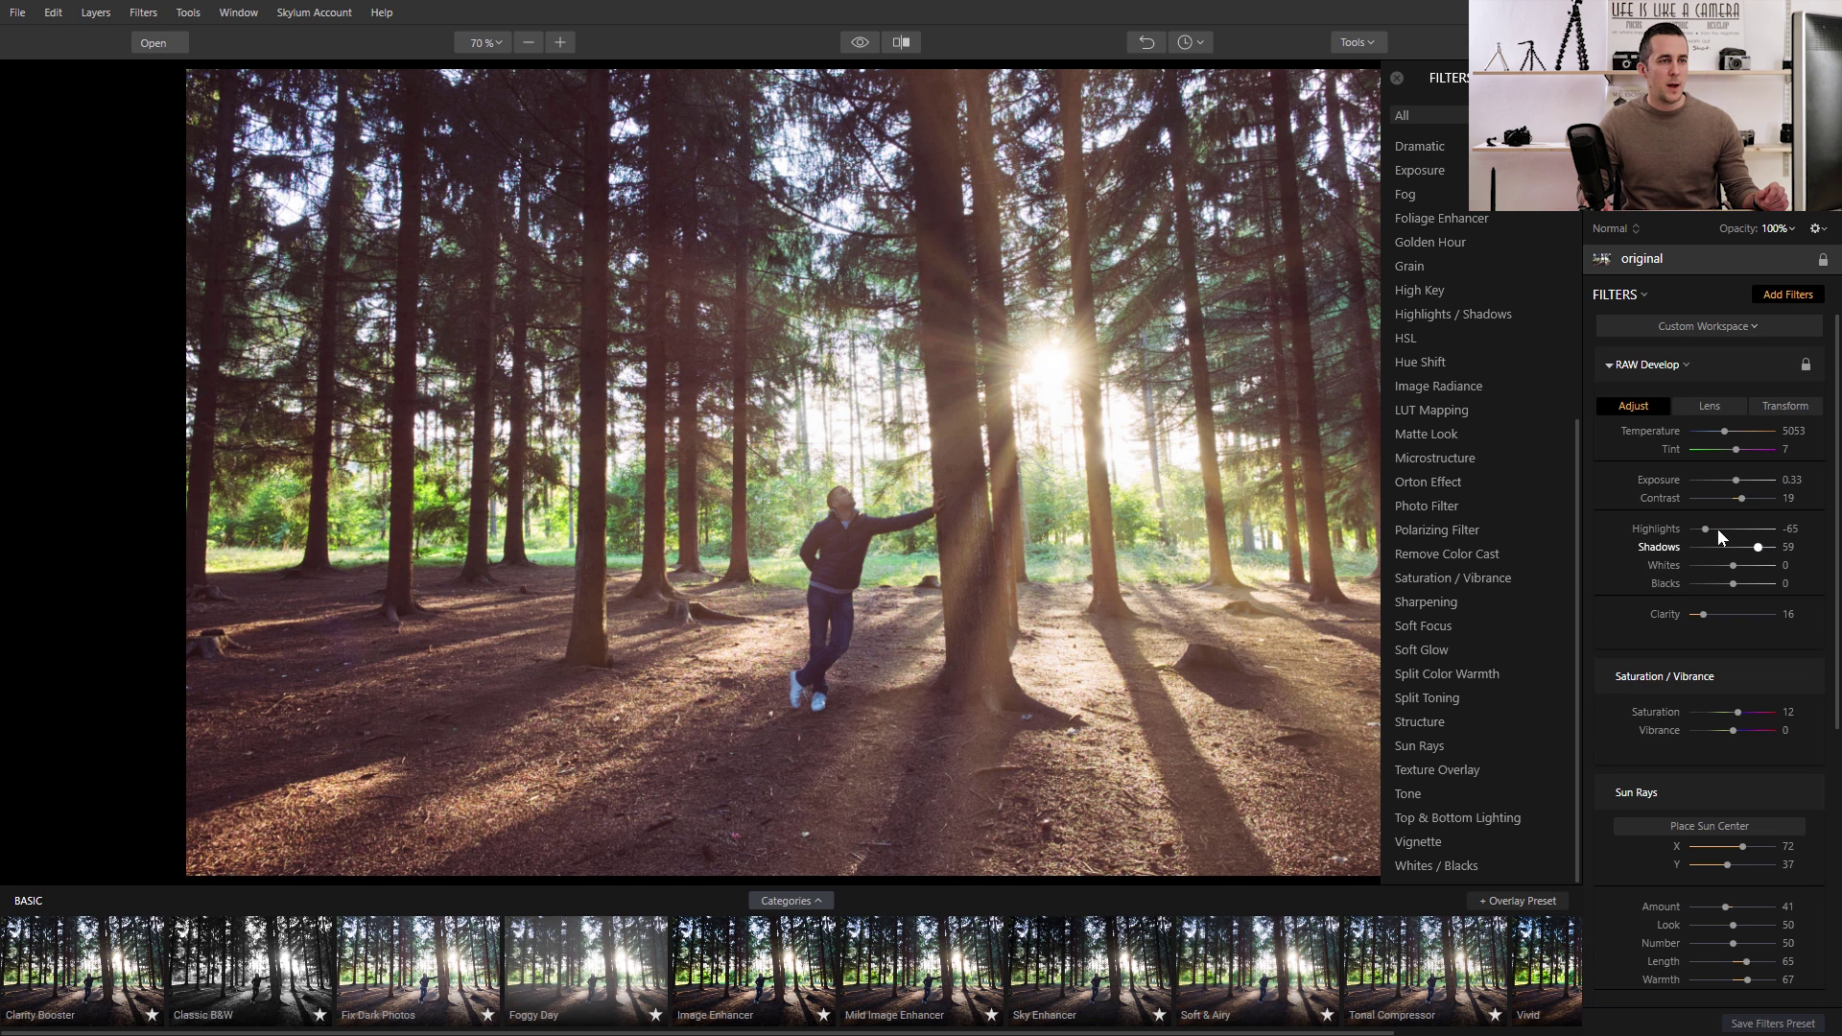
drag(1757, 548, 1748, 549)
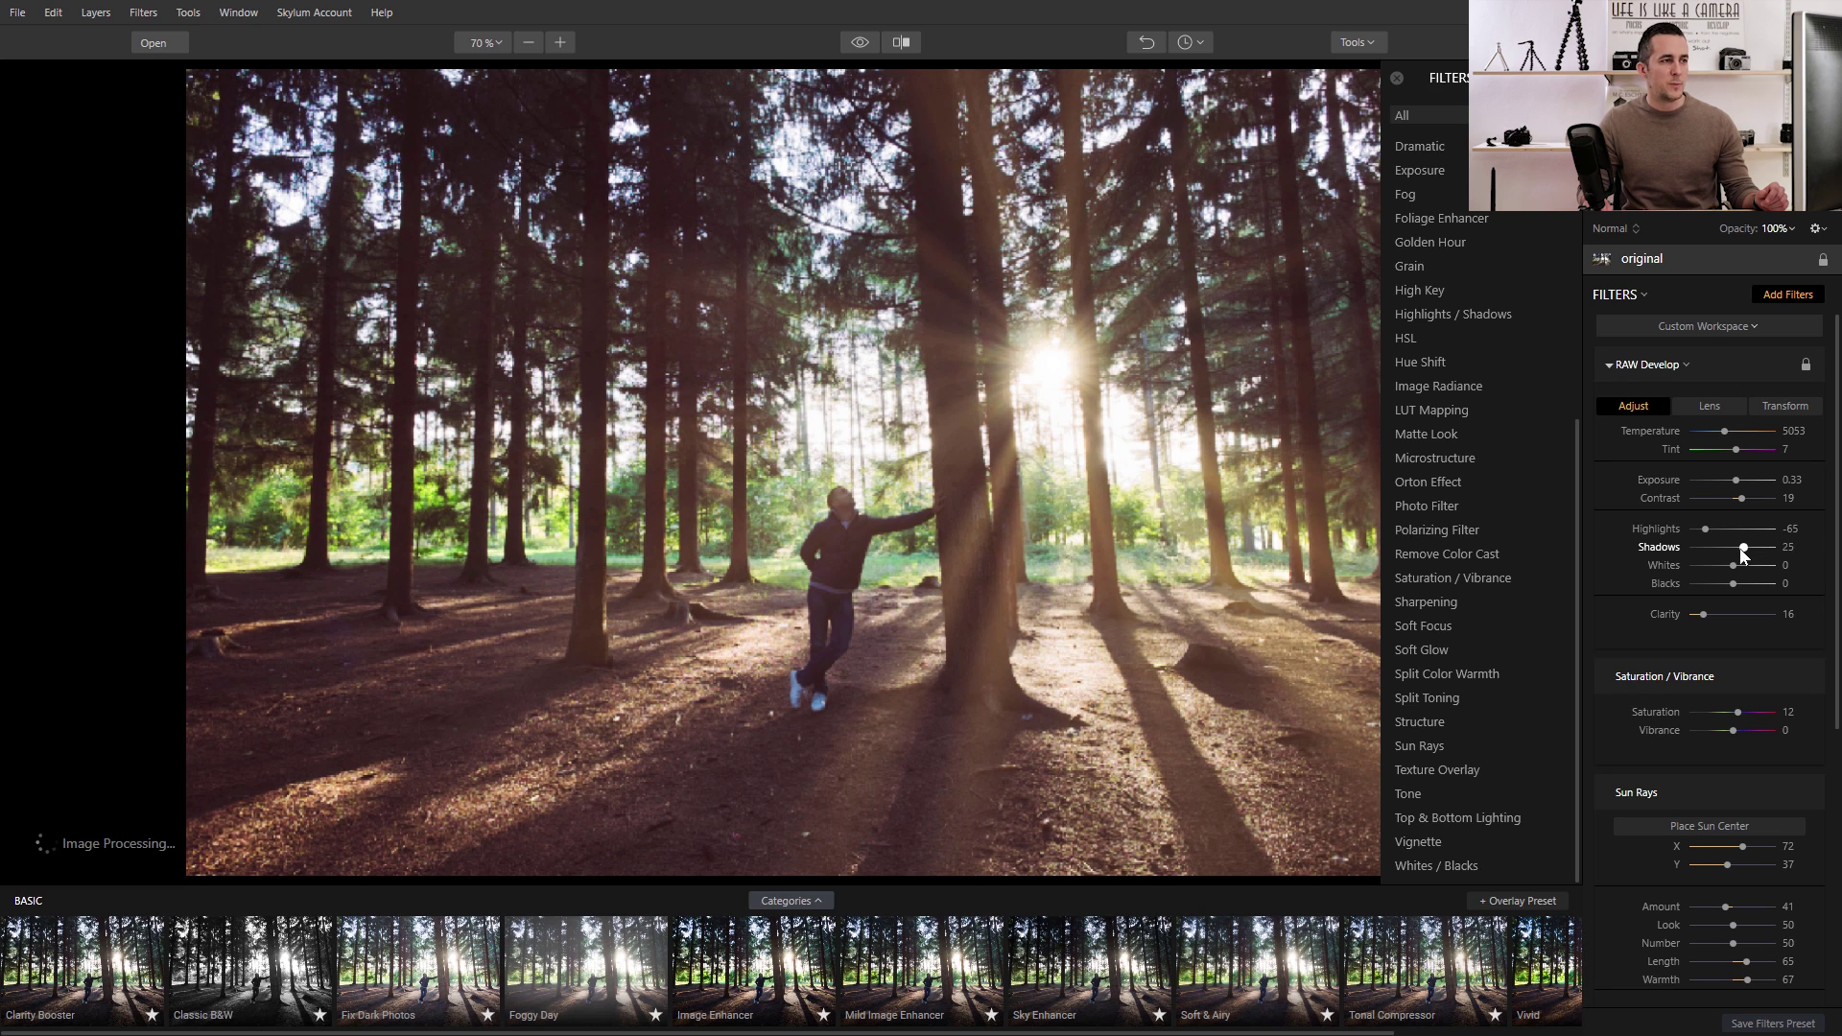
Add the Details Enhancer filter with small details at 18 and medium details at 20.
scroll(1483, 491, up, 5)
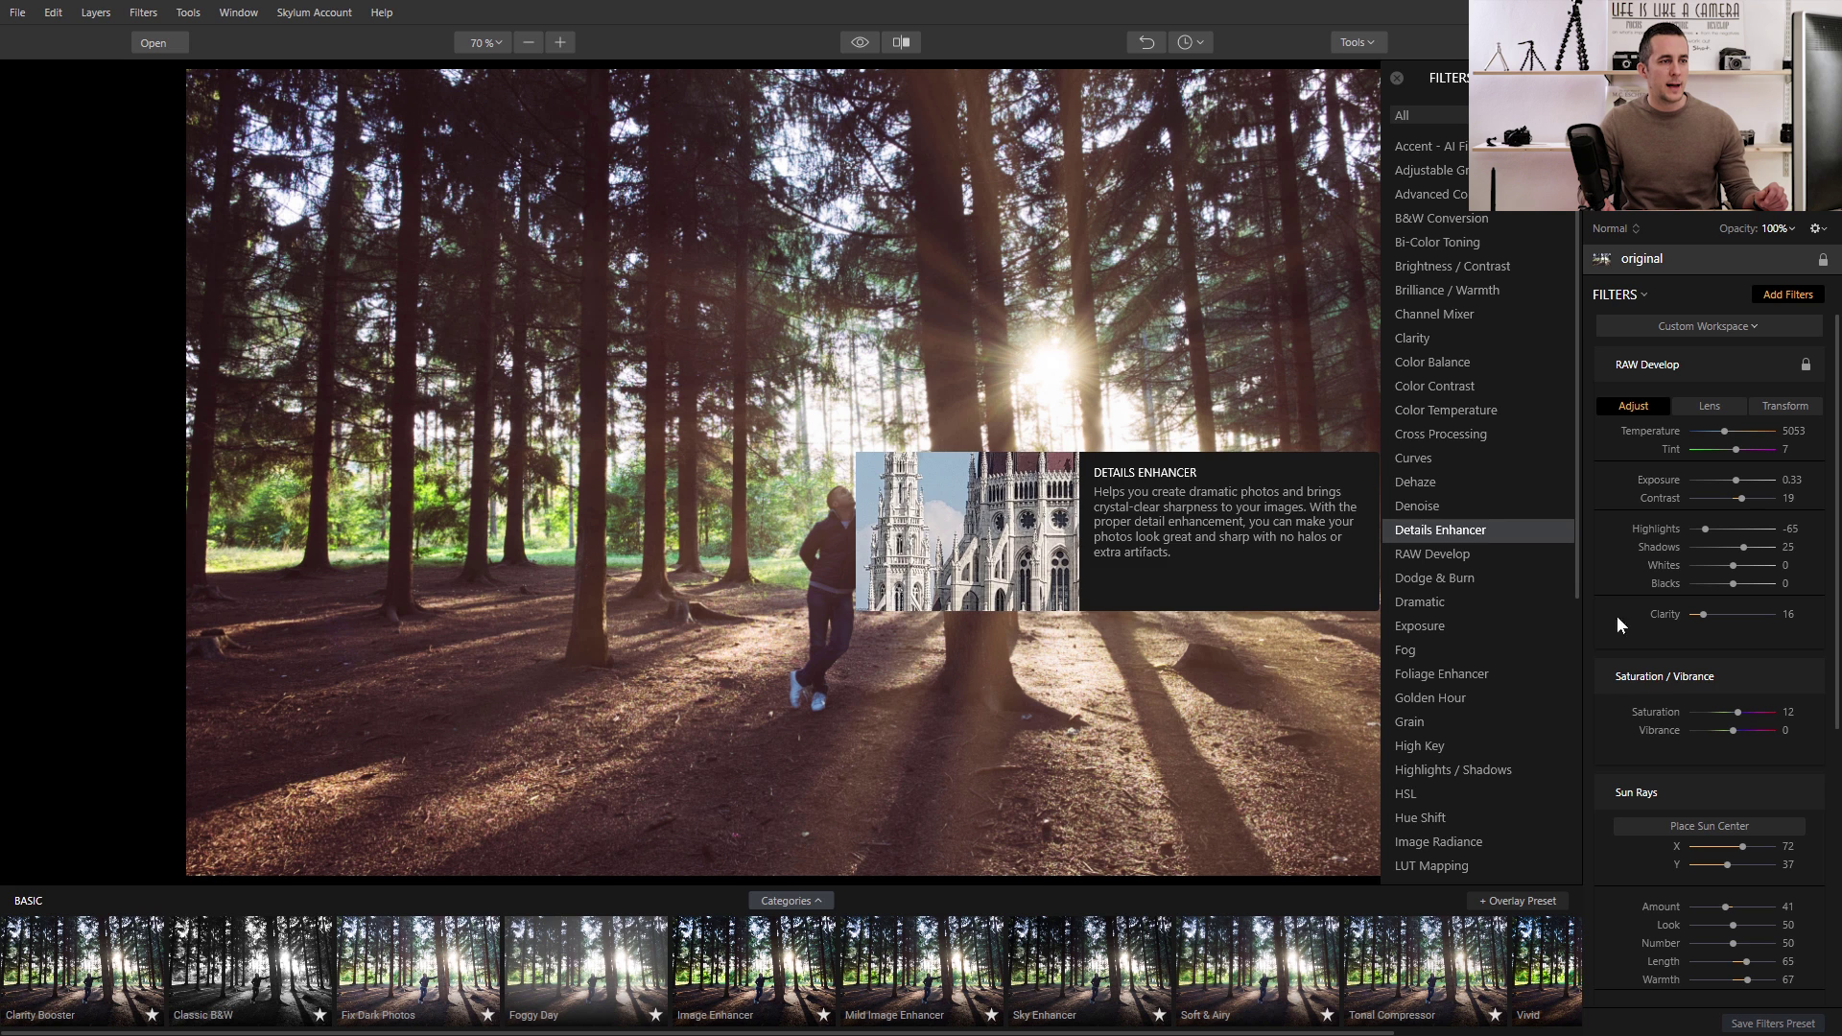
scroll(1675, 752, down, 10)
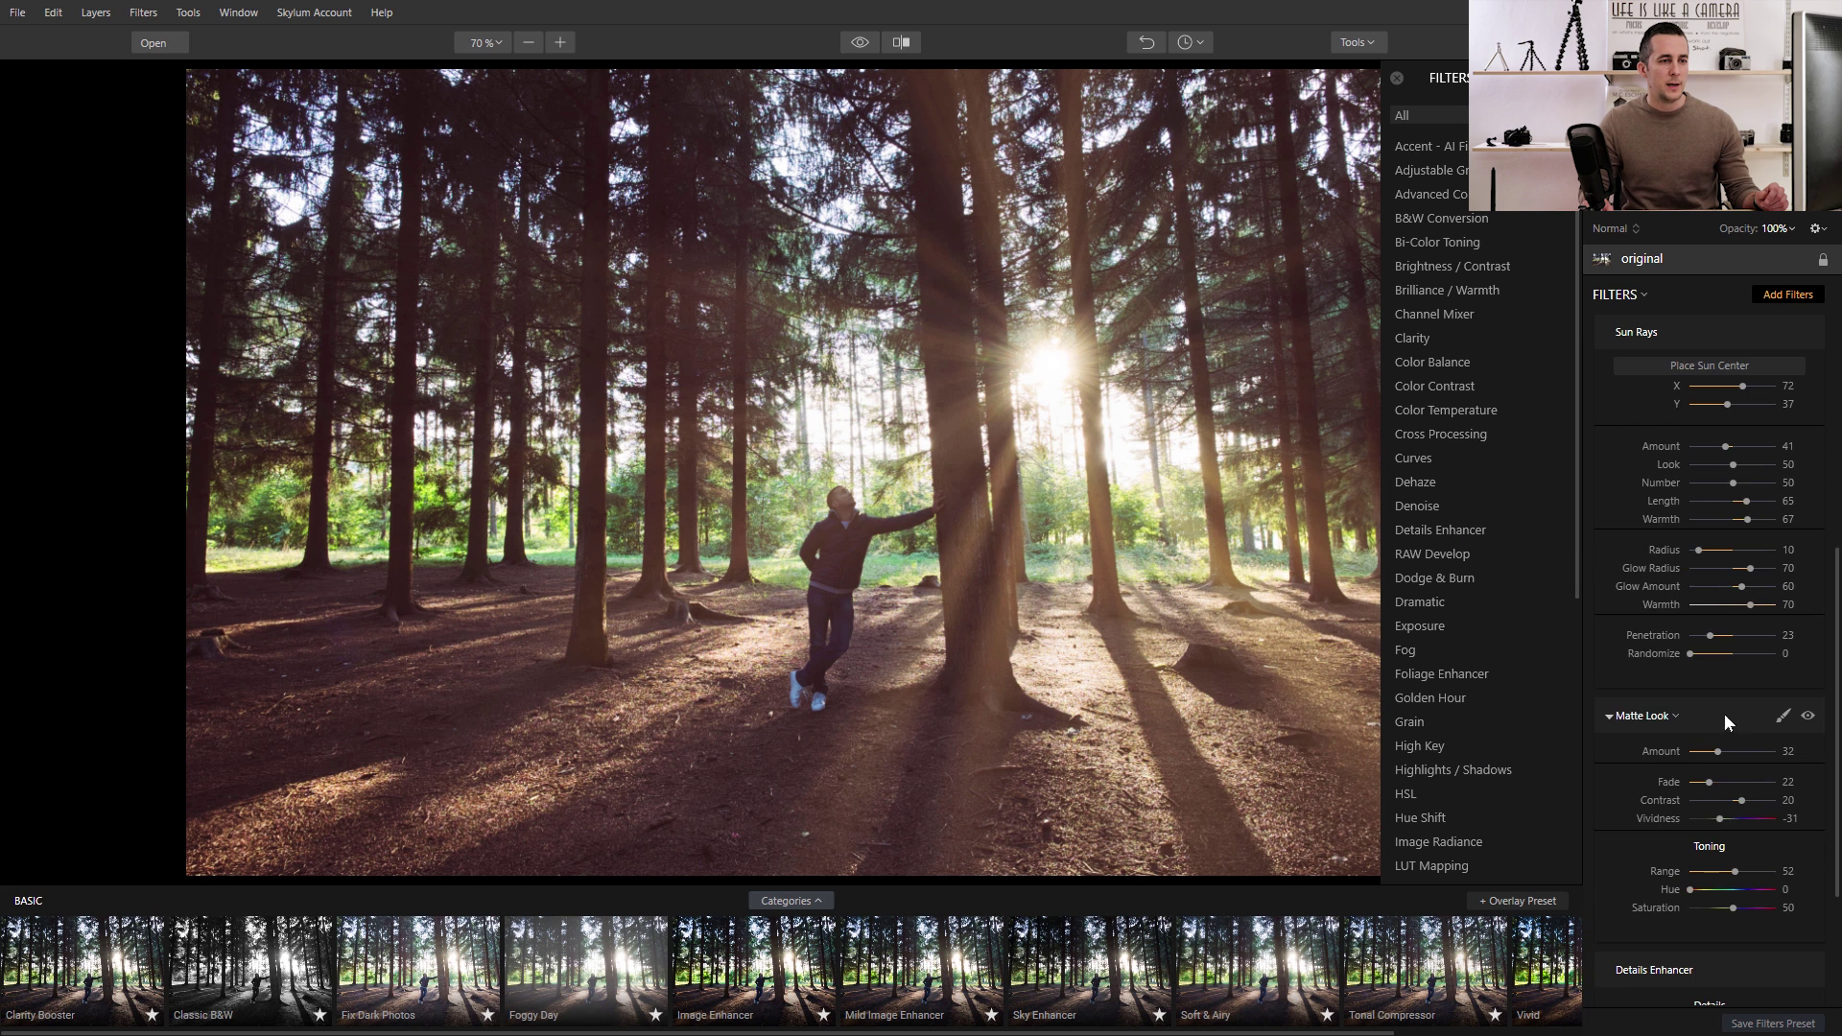
scroll(1737, 804, down, 2)
click(1741, 809)
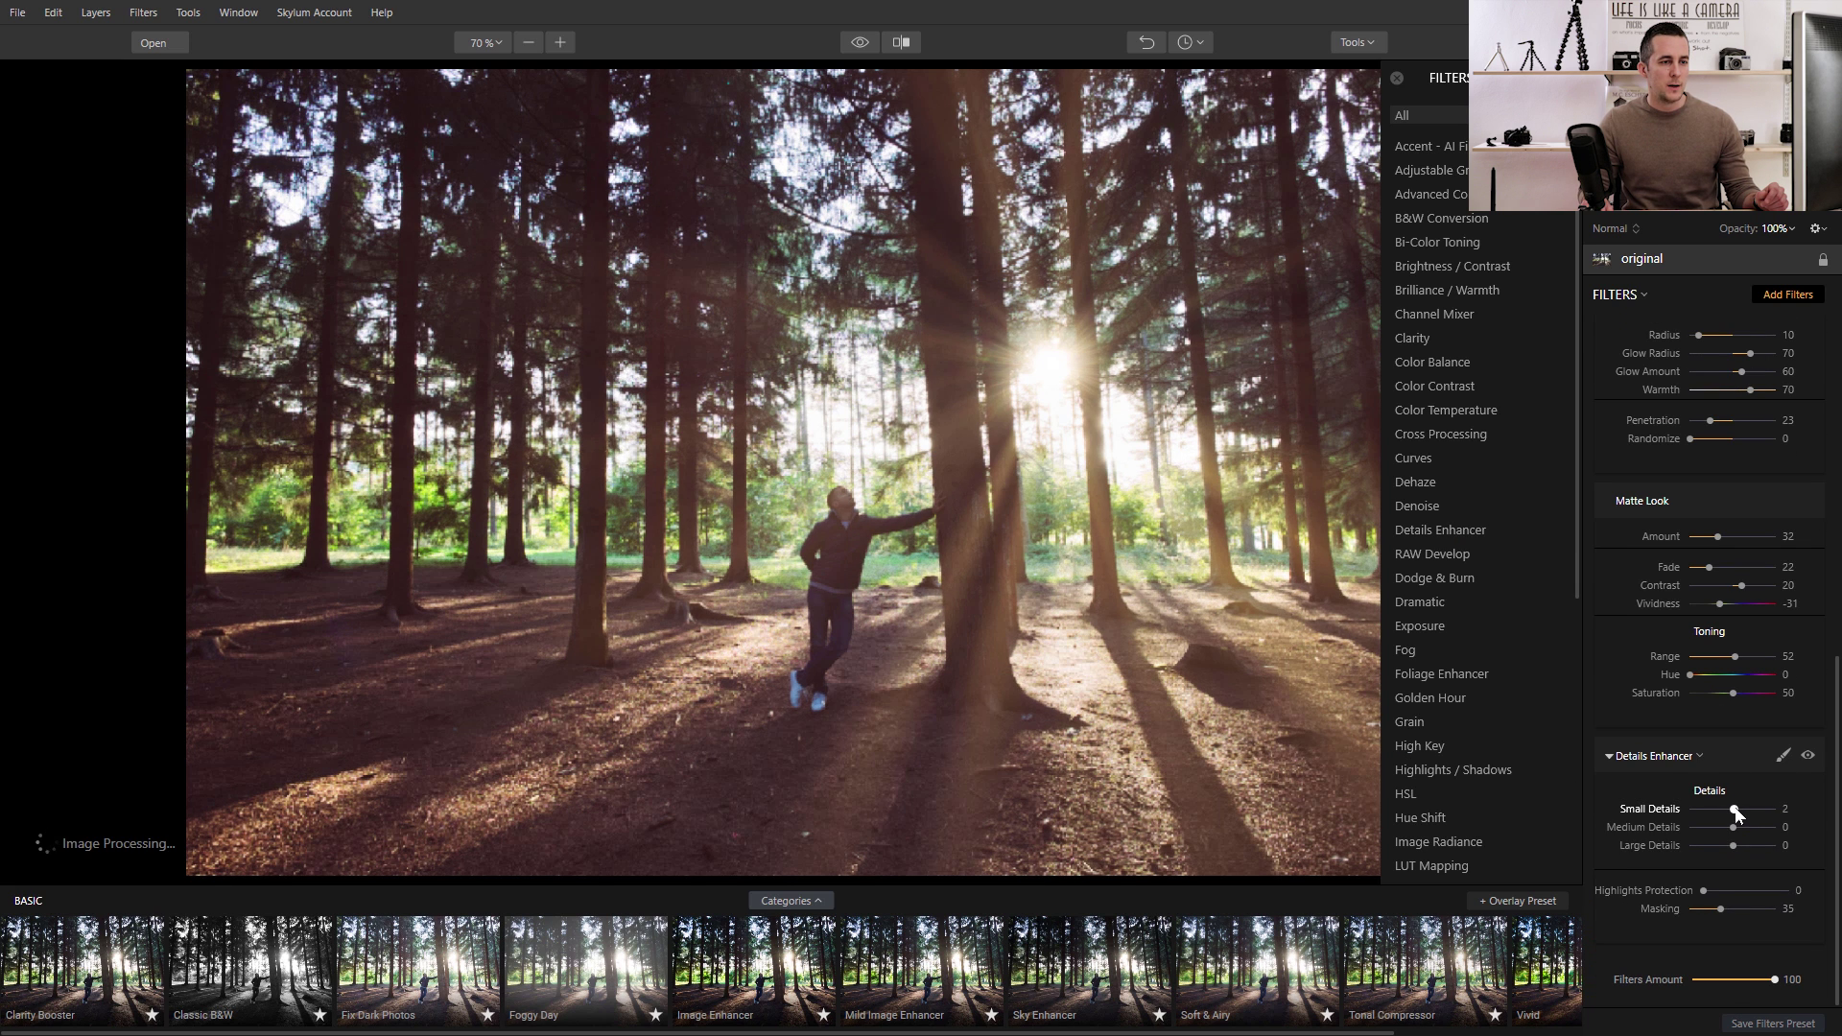
click(1741, 827)
click(1743, 827)
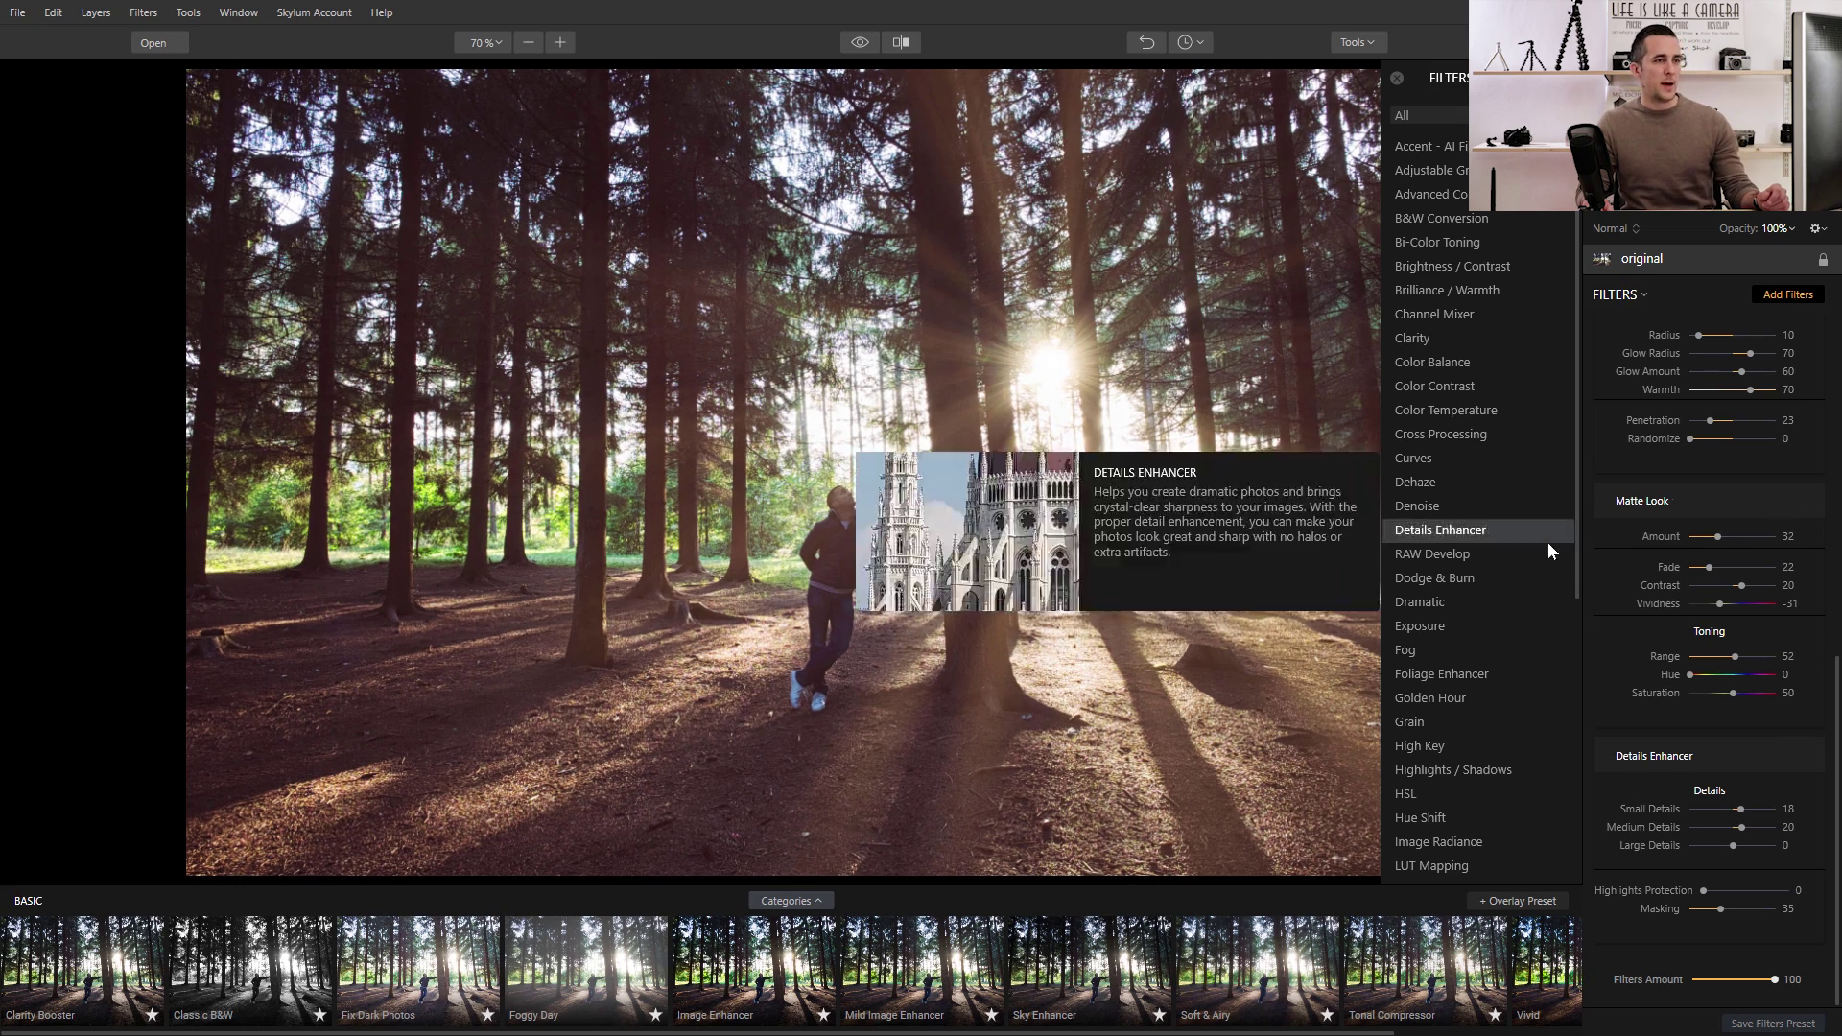
Add the Golden Hour filter with an amount of 21, and compare the photo with the original in a split before/after view.
mouse_move(1506, 593)
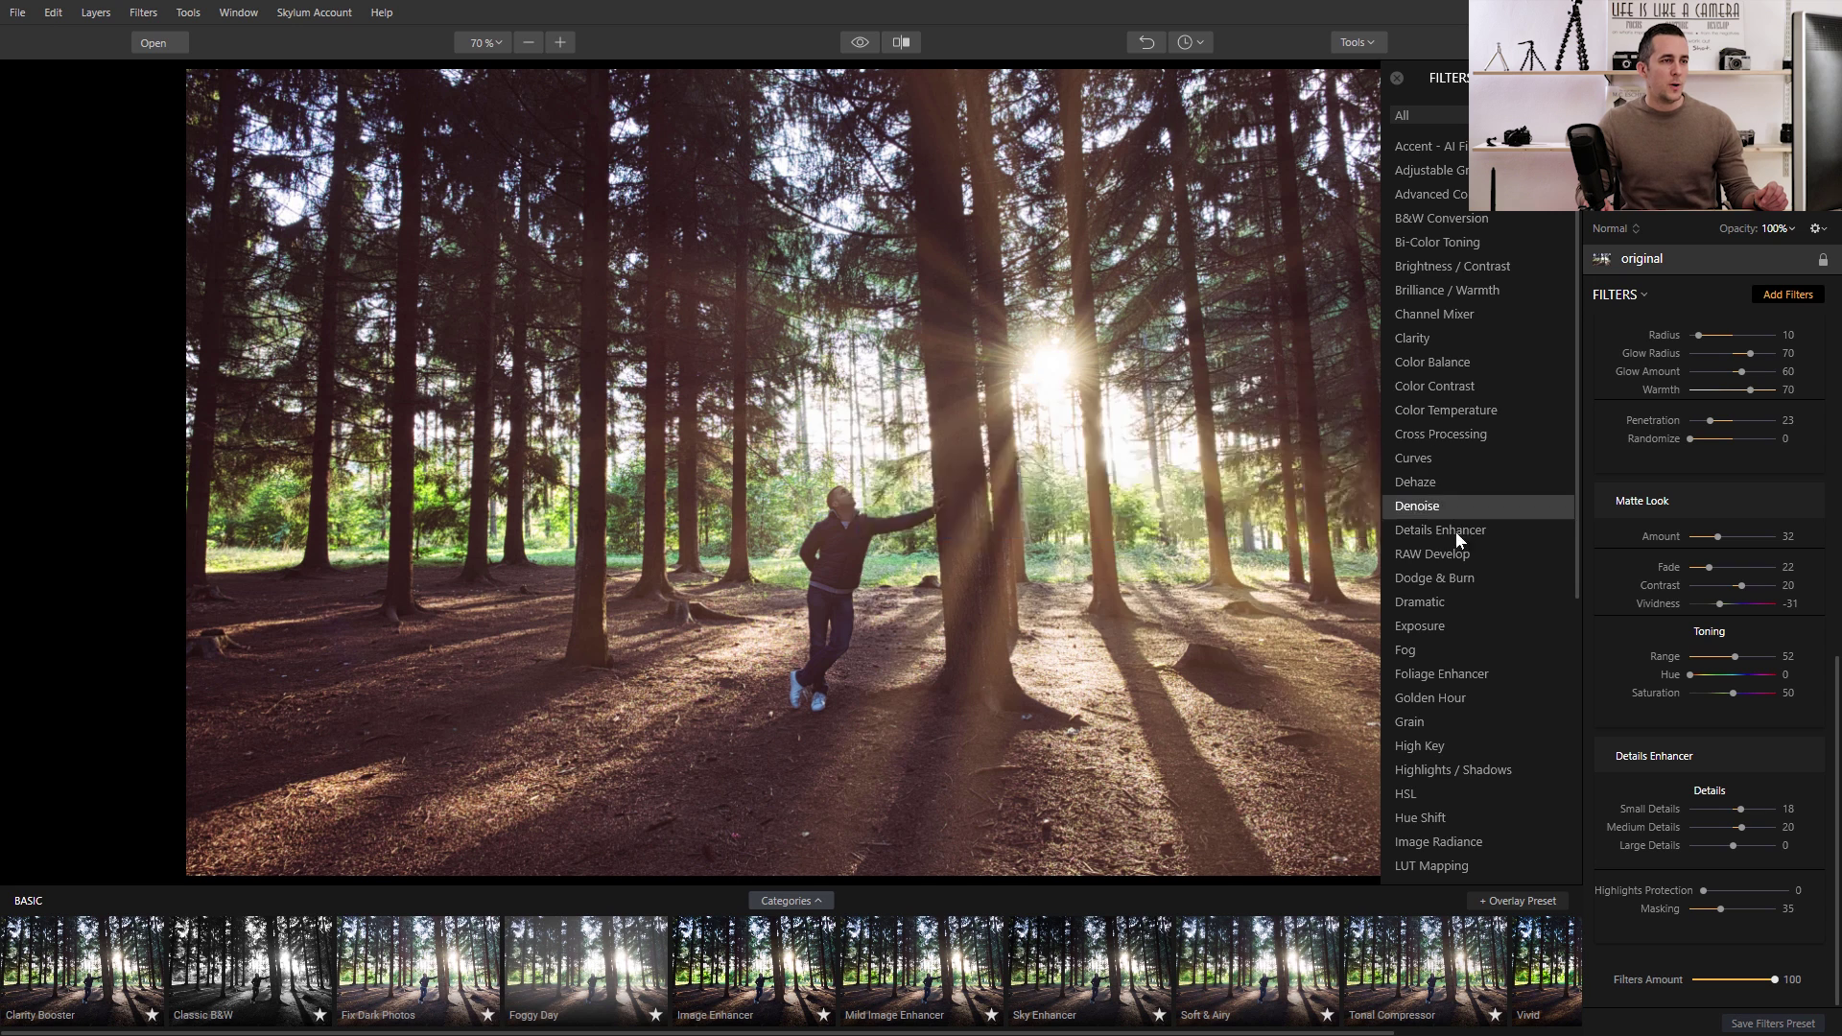
scroll(1454, 605, down, 3)
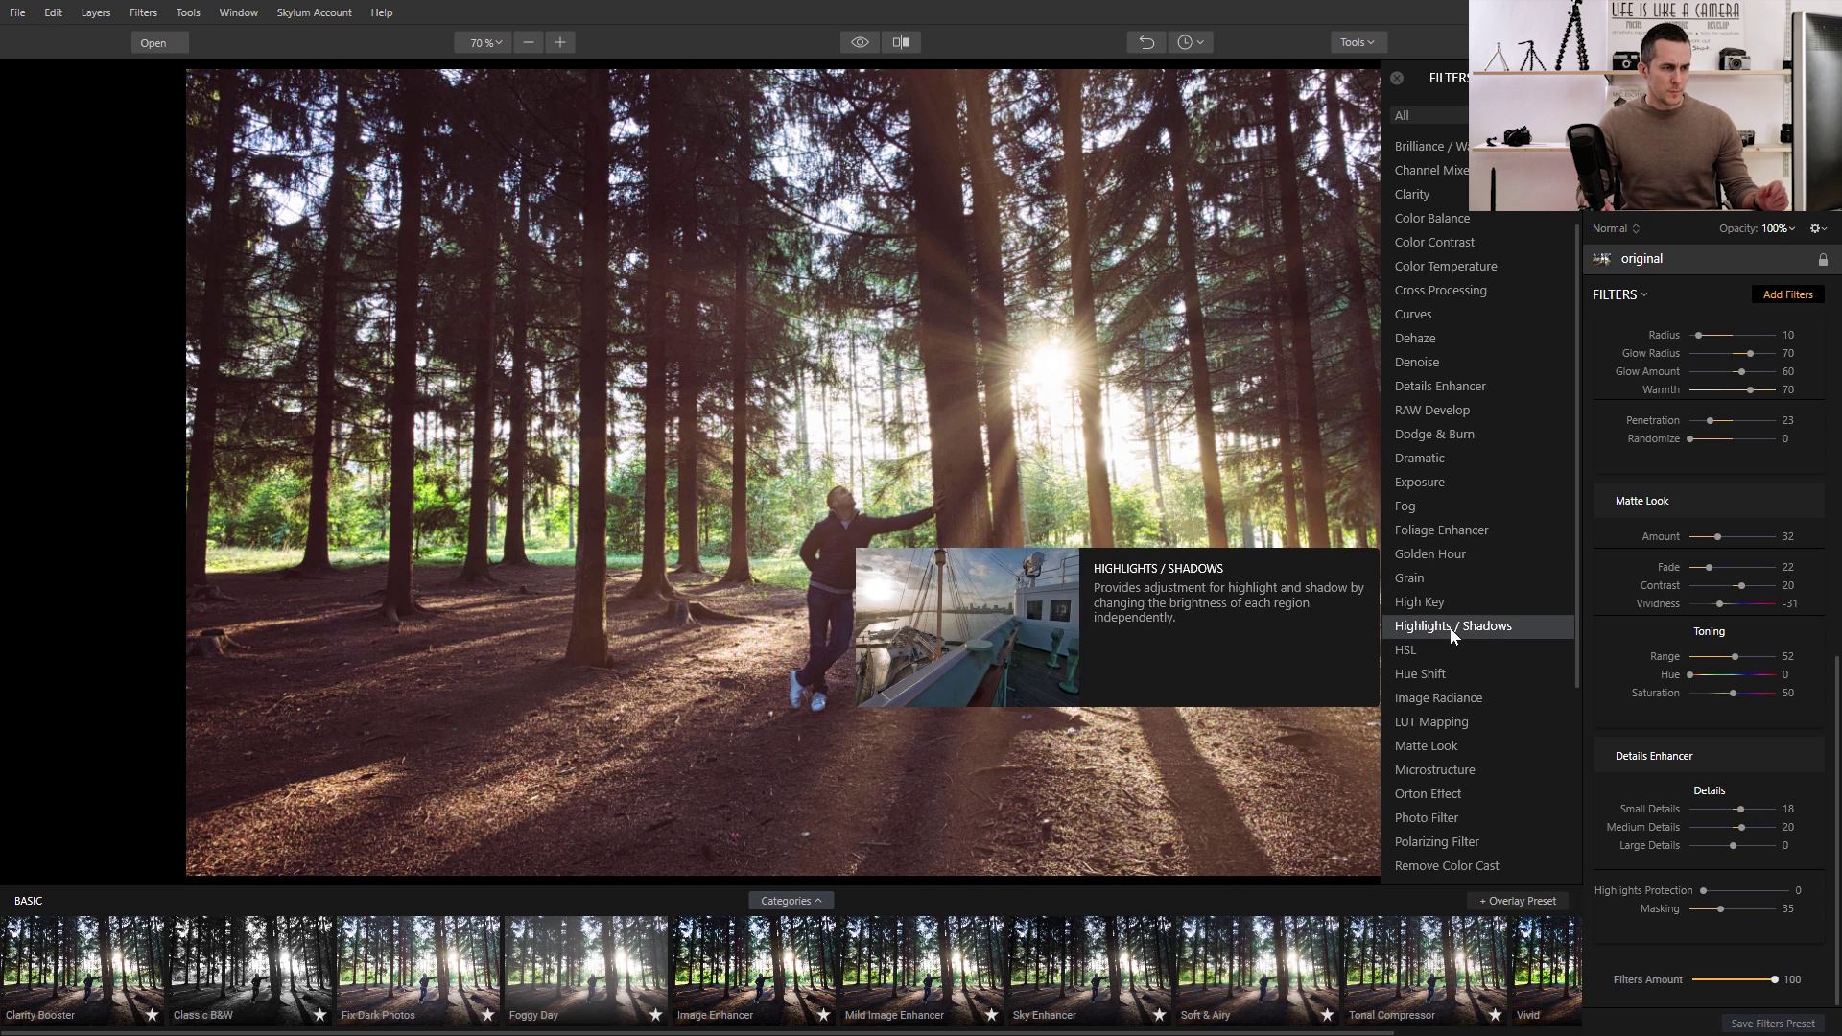
click(1447, 554)
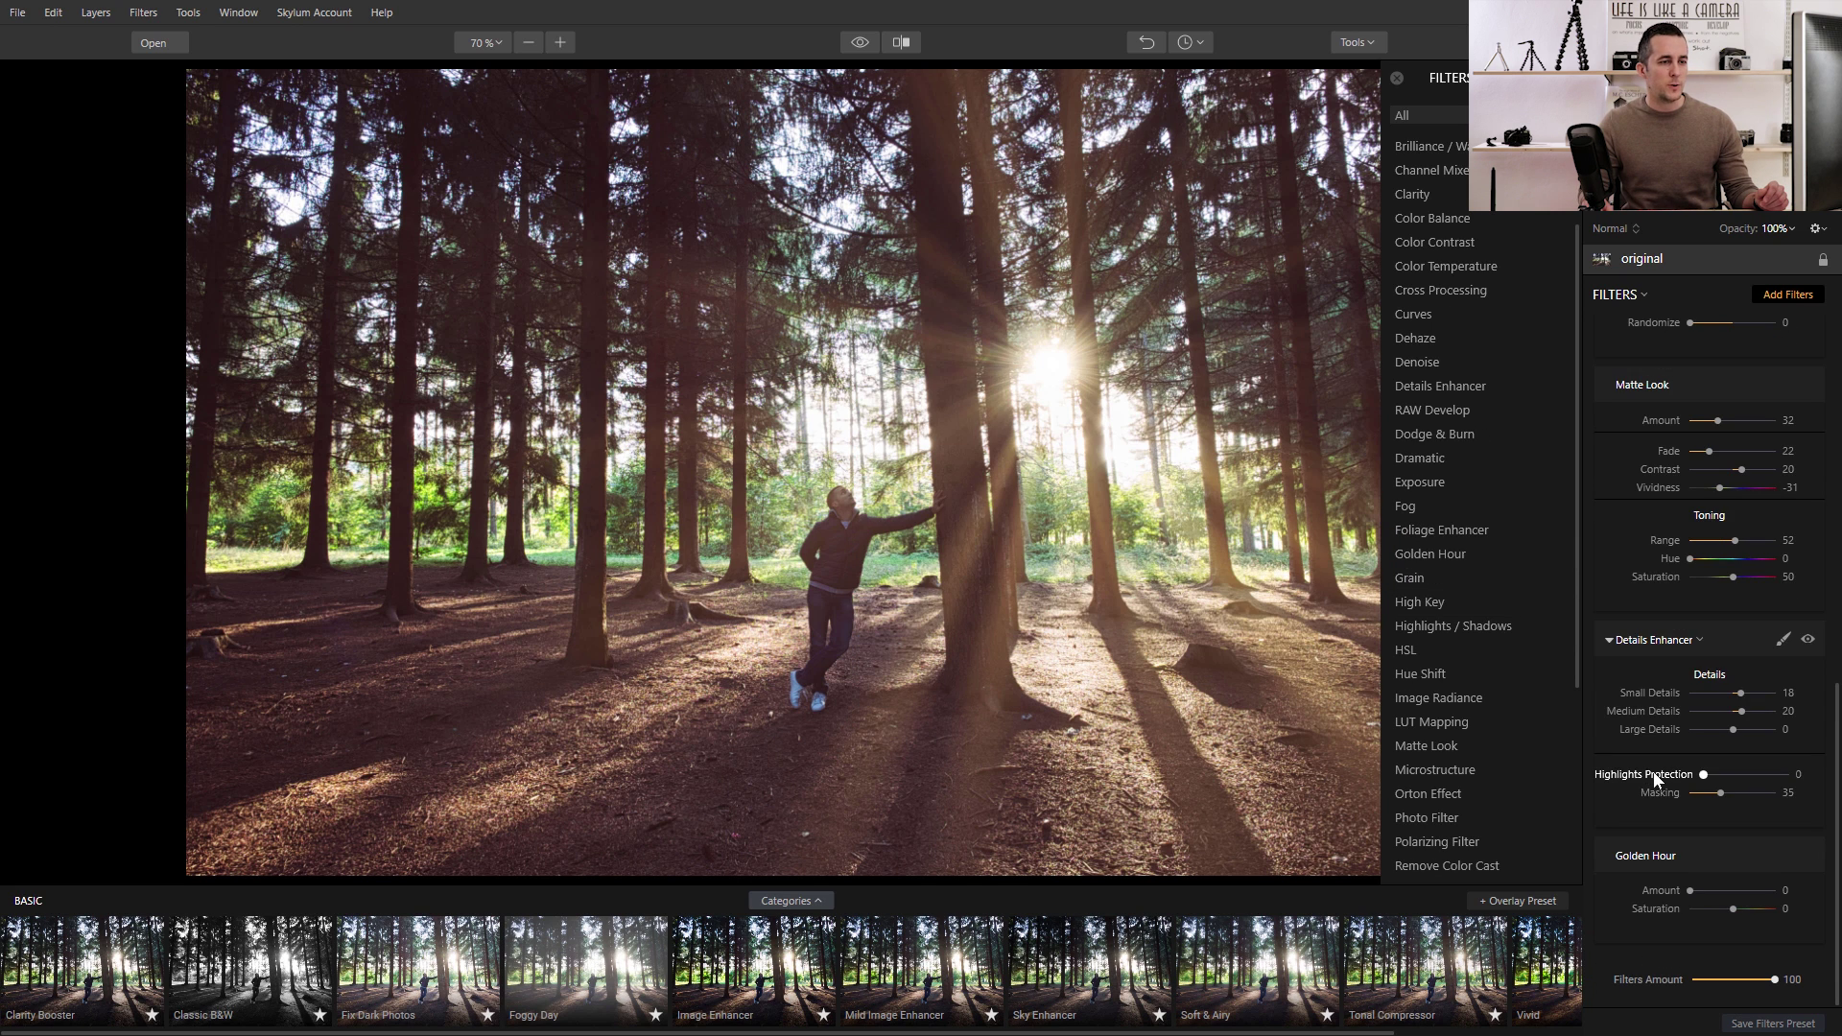
drag(1692, 893, 1710, 892)
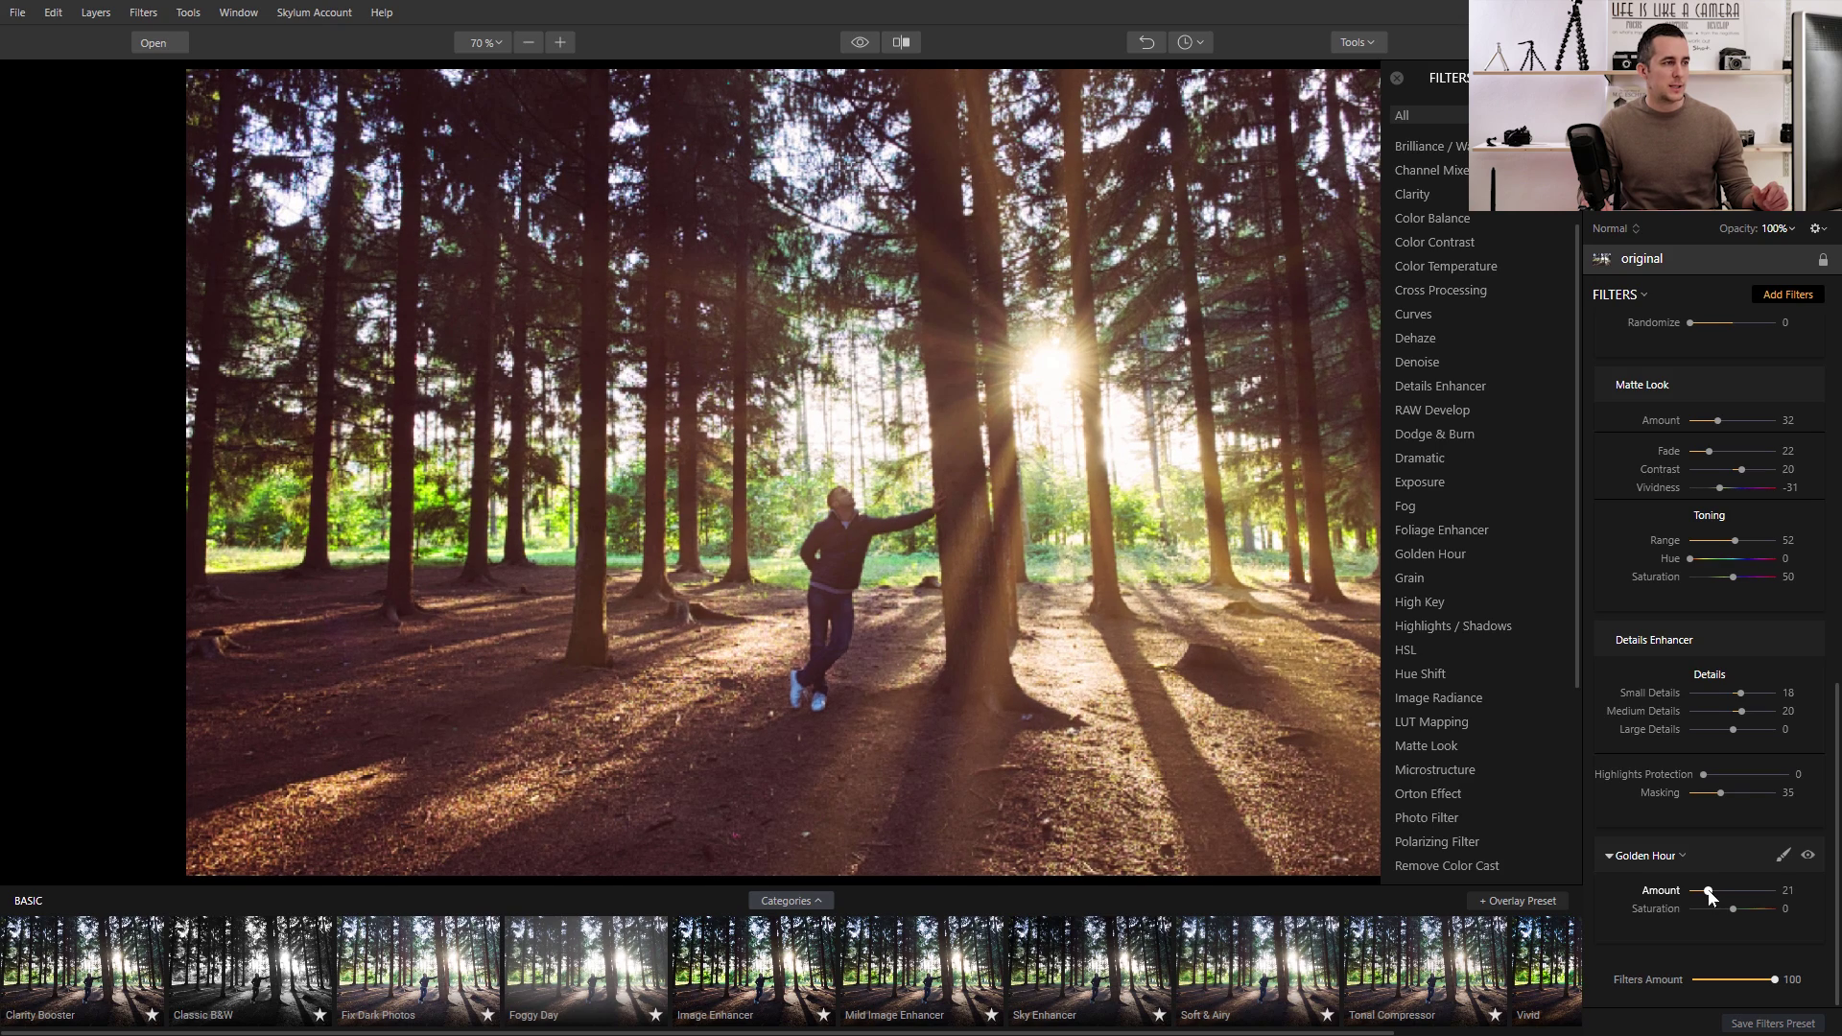
click(903, 44)
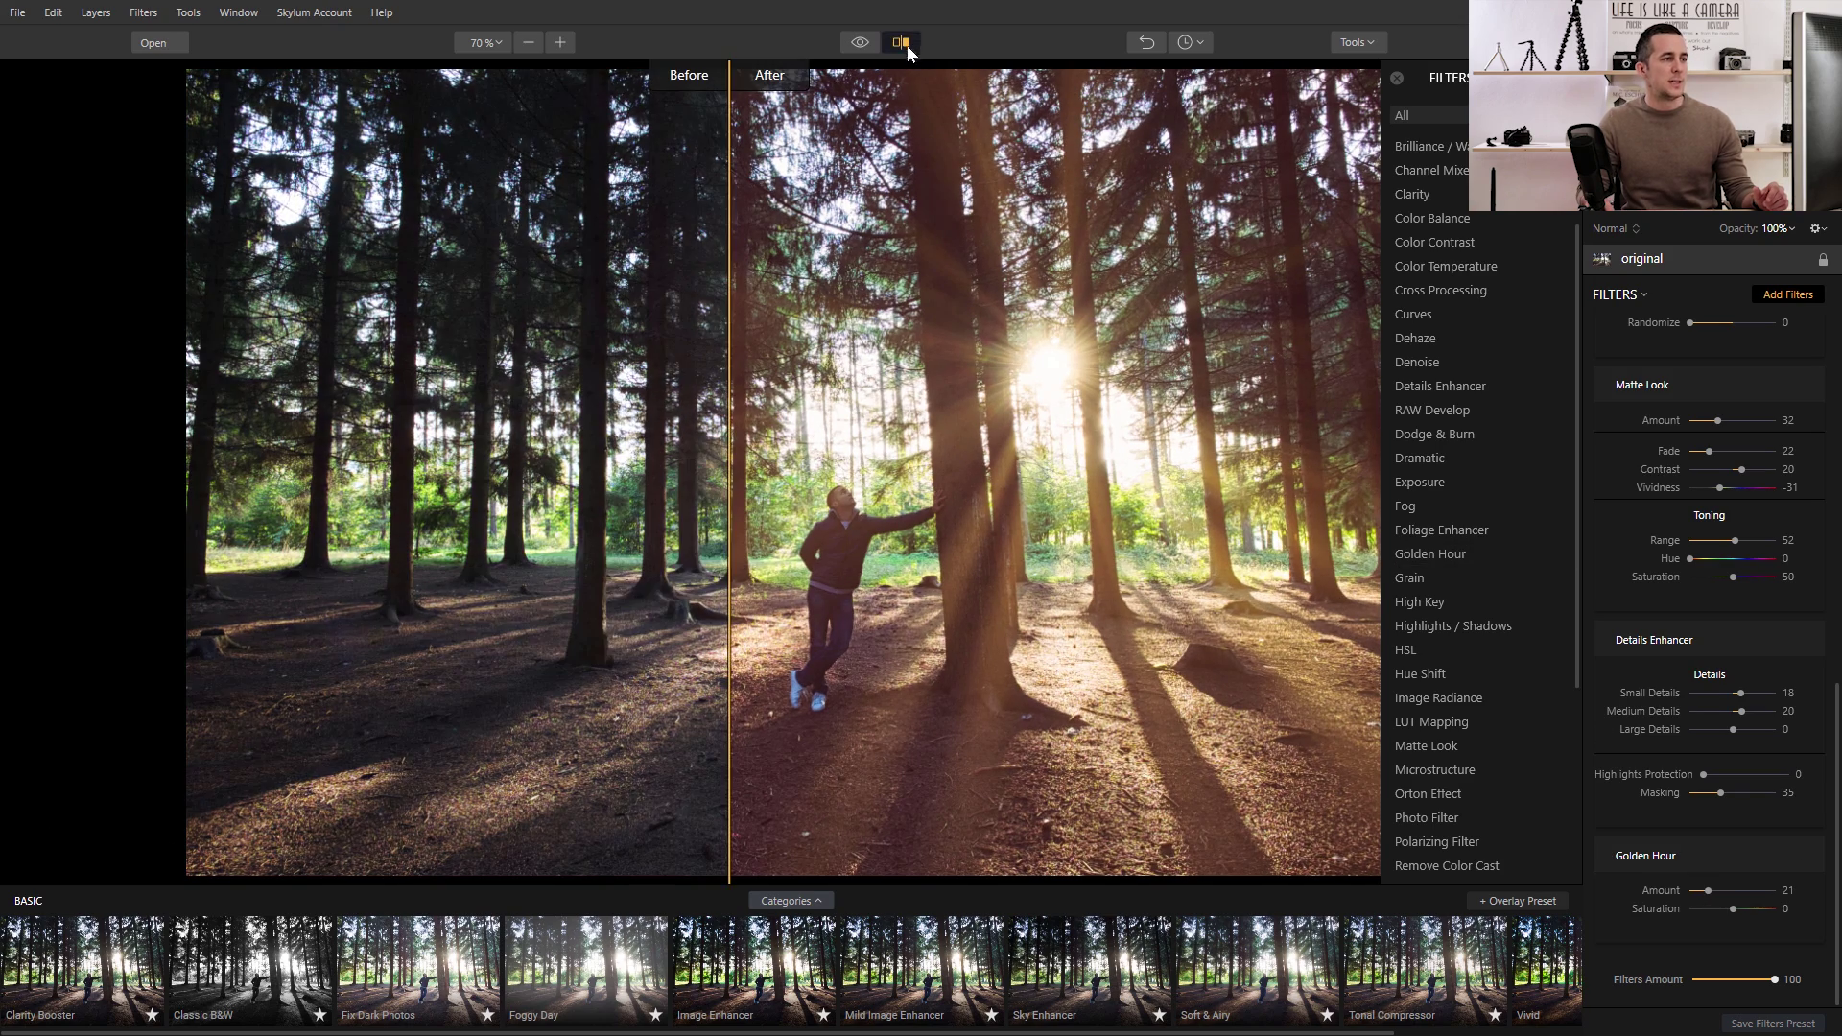
drag(727, 487, 781, 486)
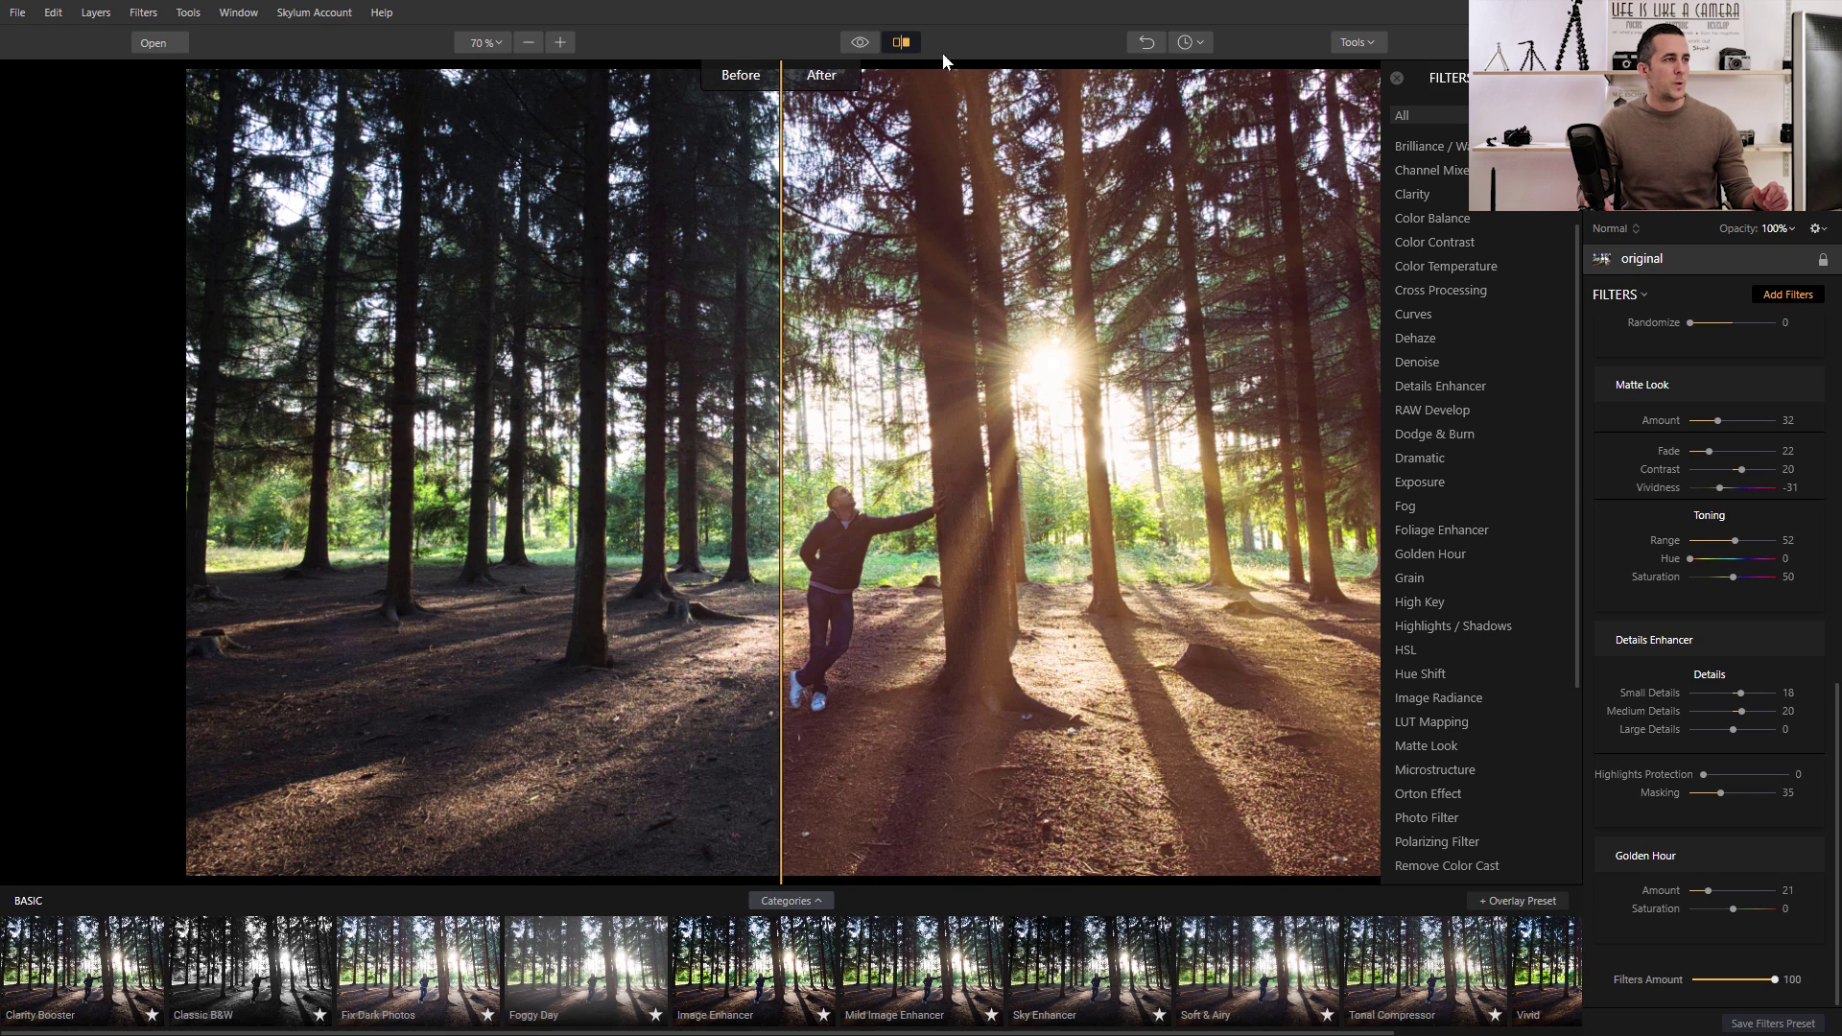
click(900, 44)
Add the Vignette filter with an amount of -58.
scroll(1488, 735, down, 5)
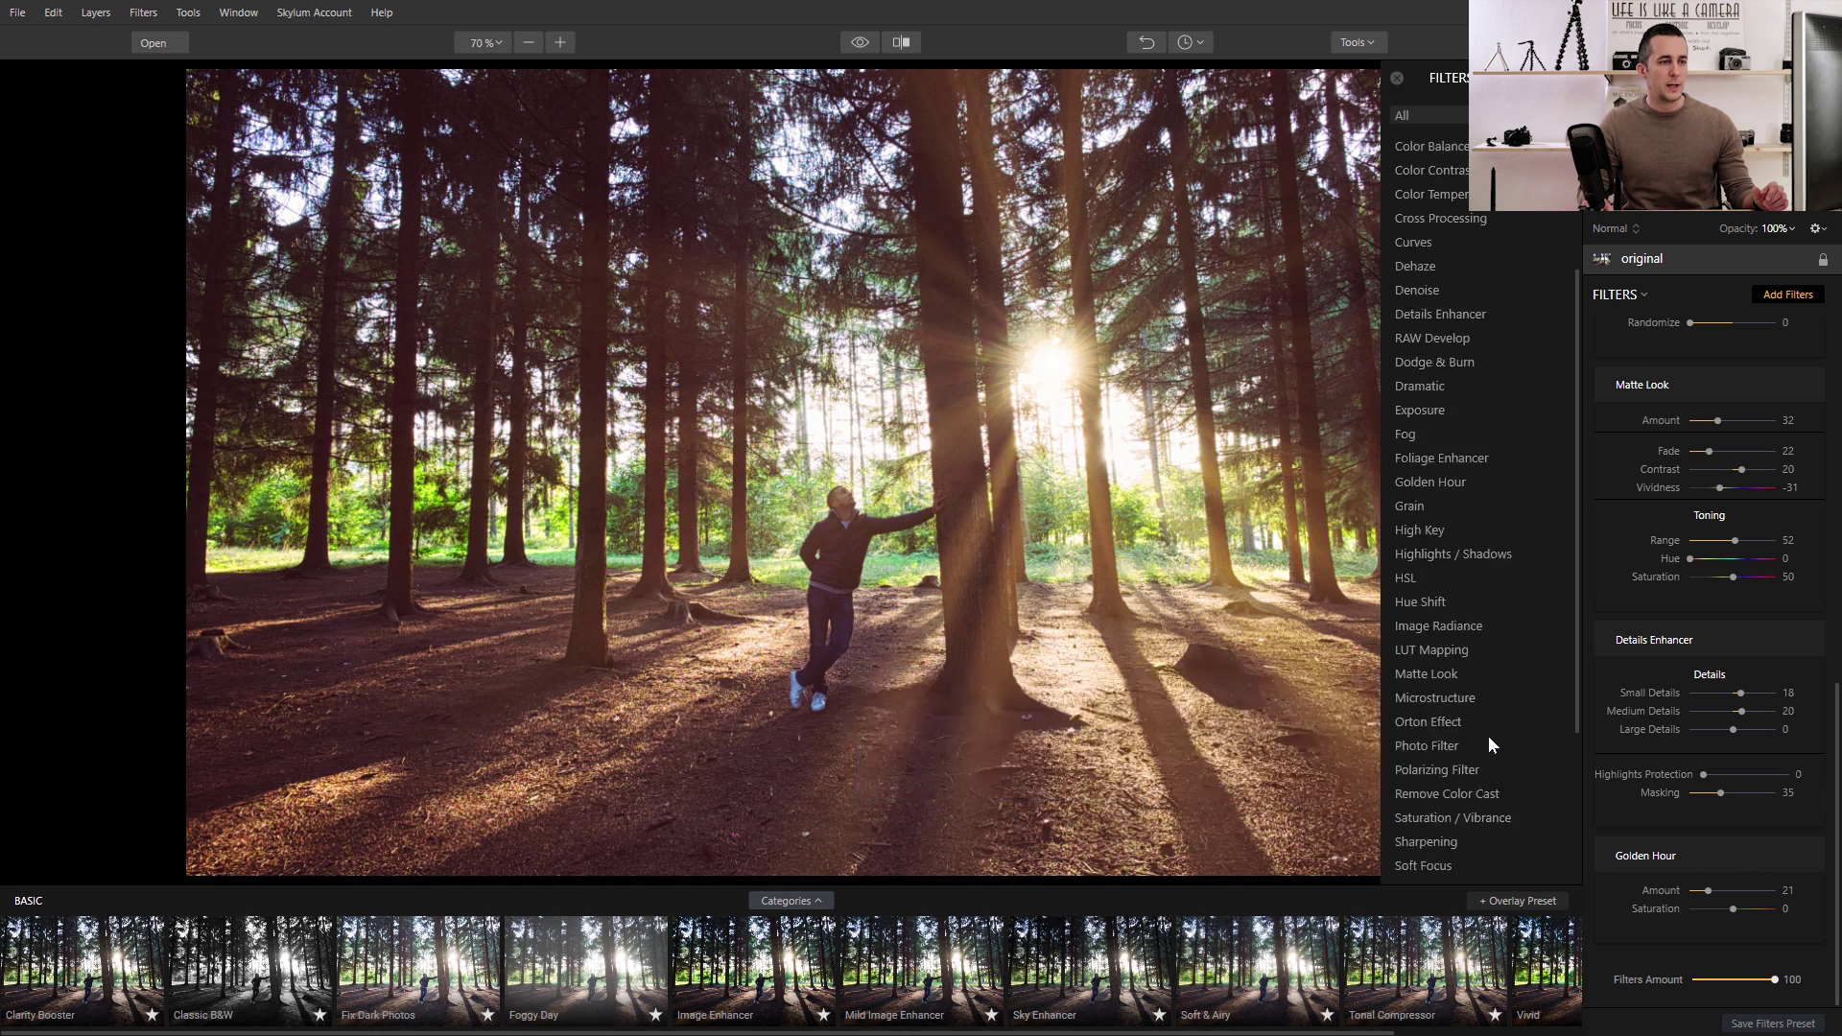
mouse_move(1445, 793)
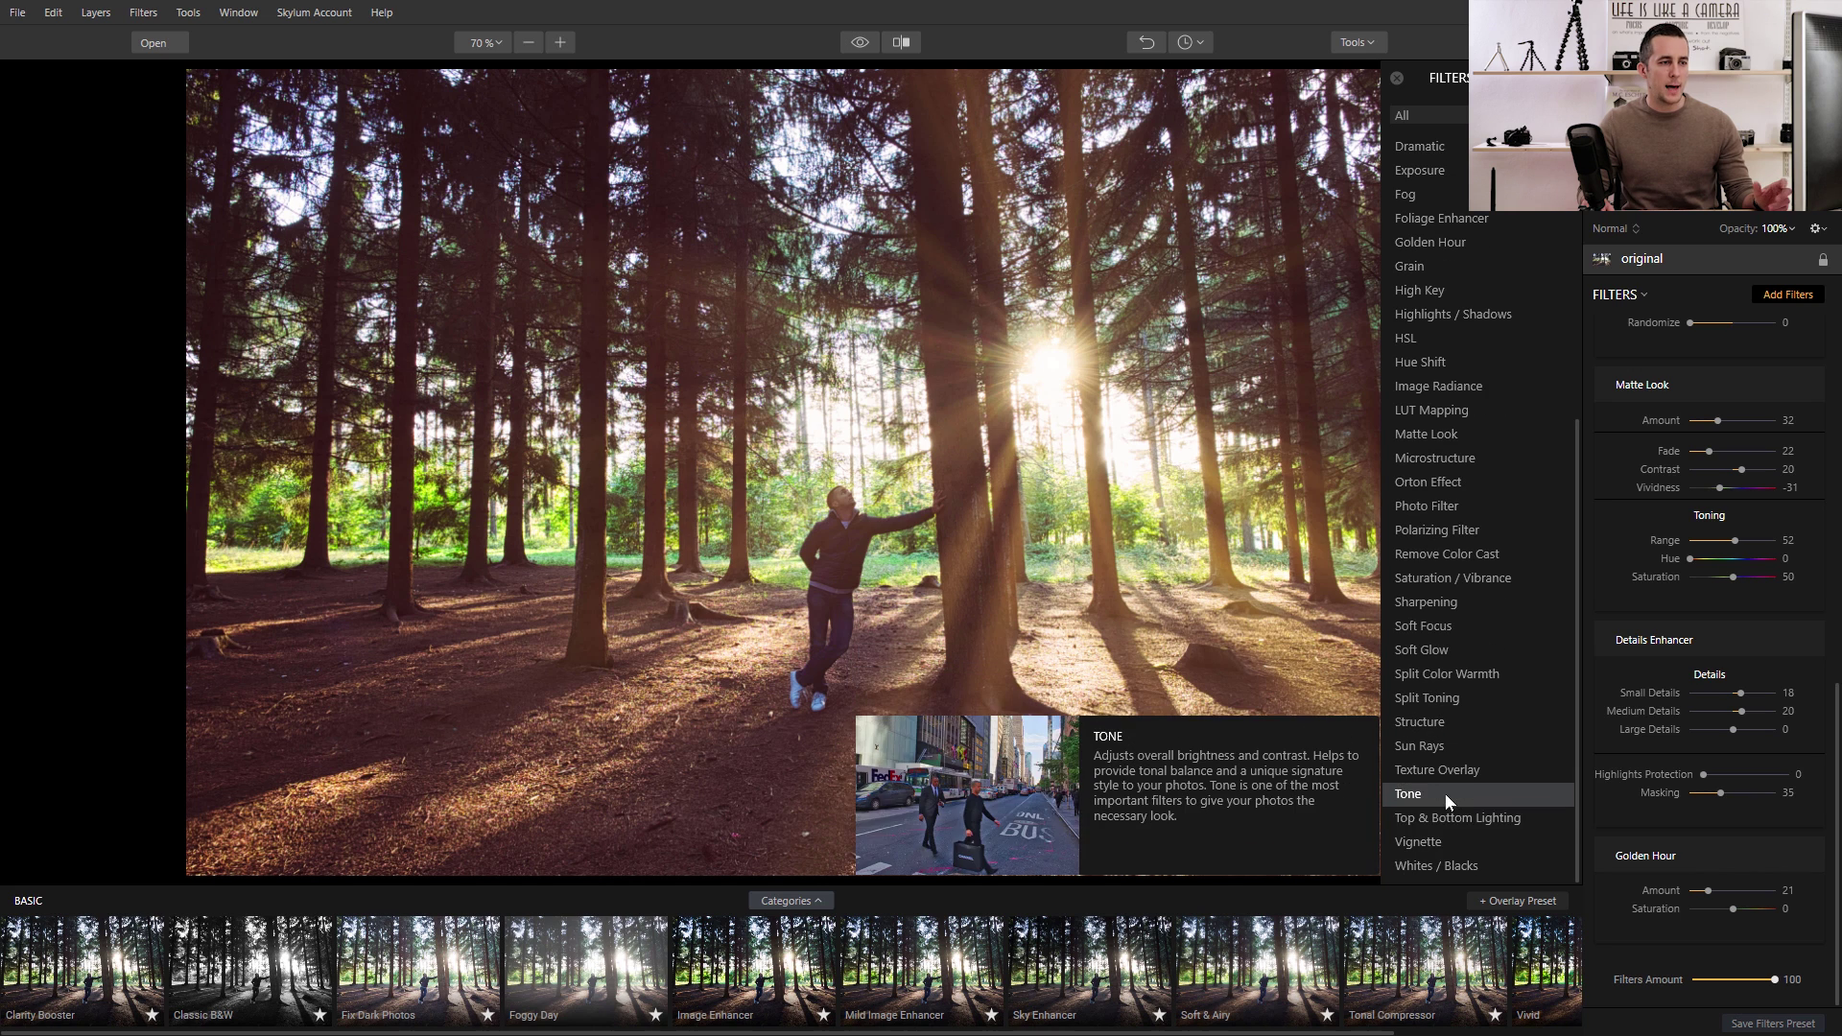
click(1536, 841)
drag(1735, 966, 1706, 966)
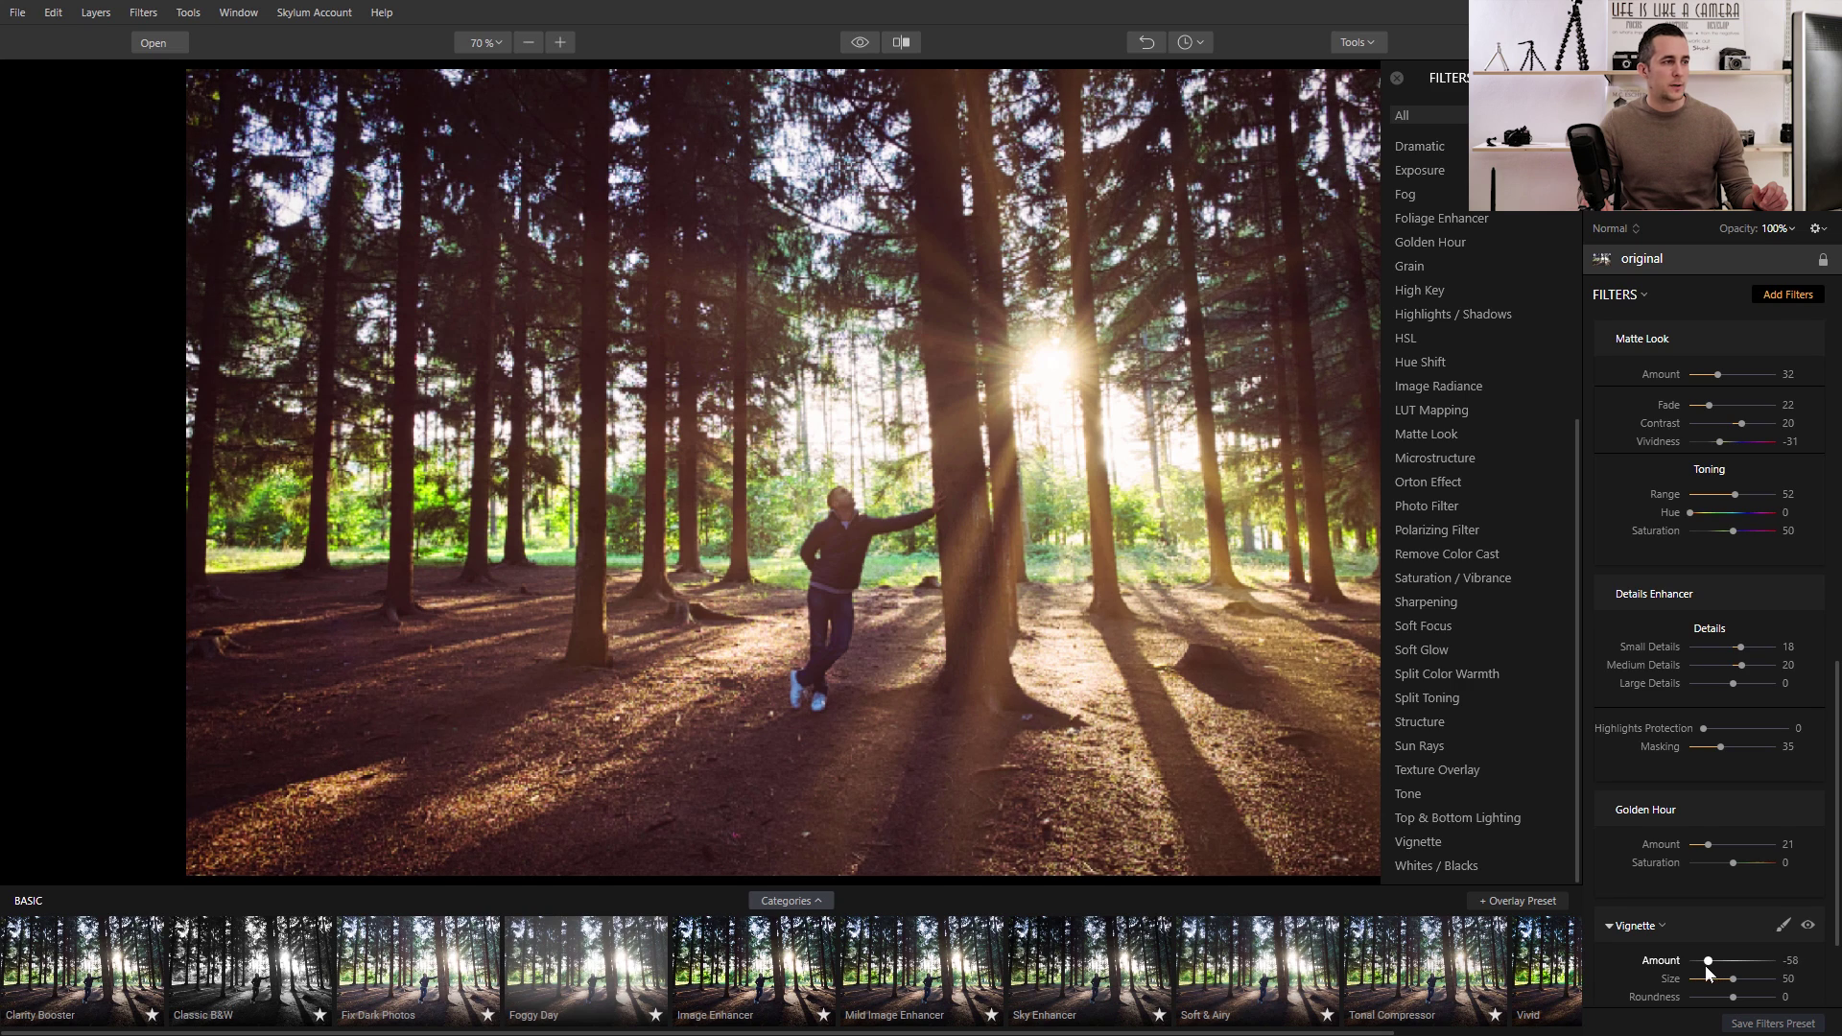
mouse_move(1367, 560)
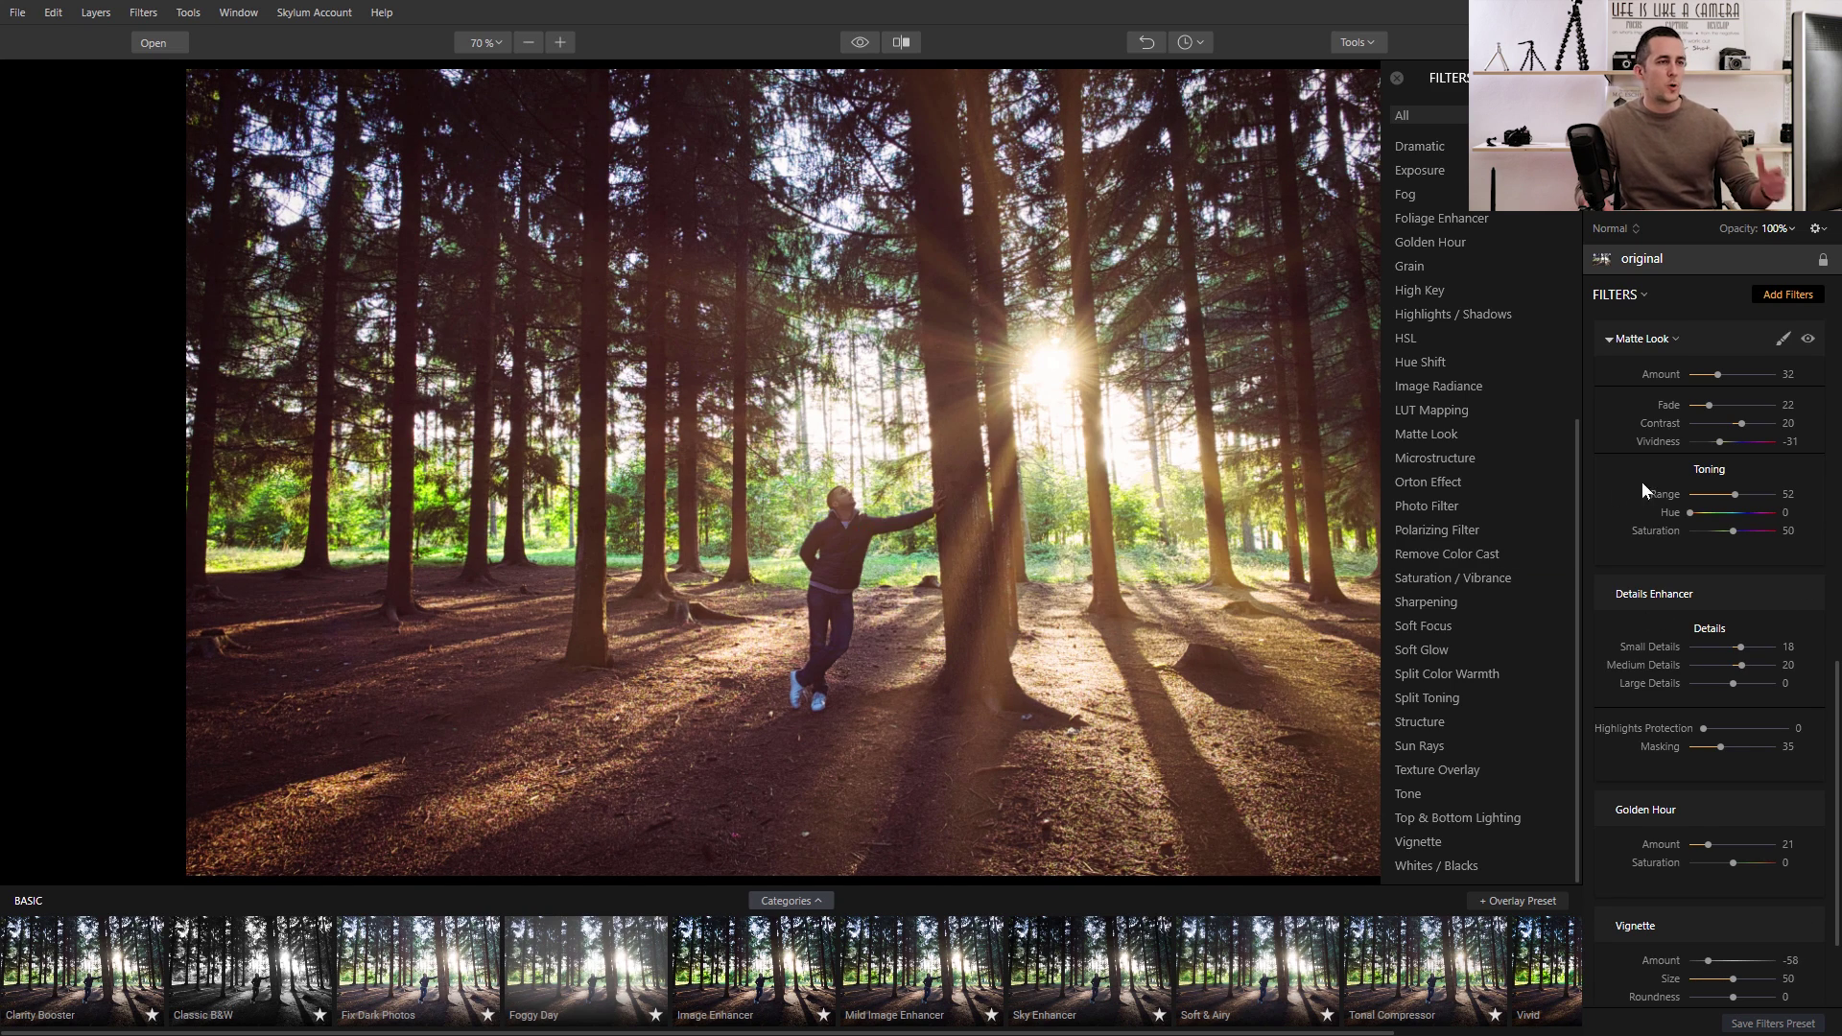
scroll(1449, 429, up, 5)
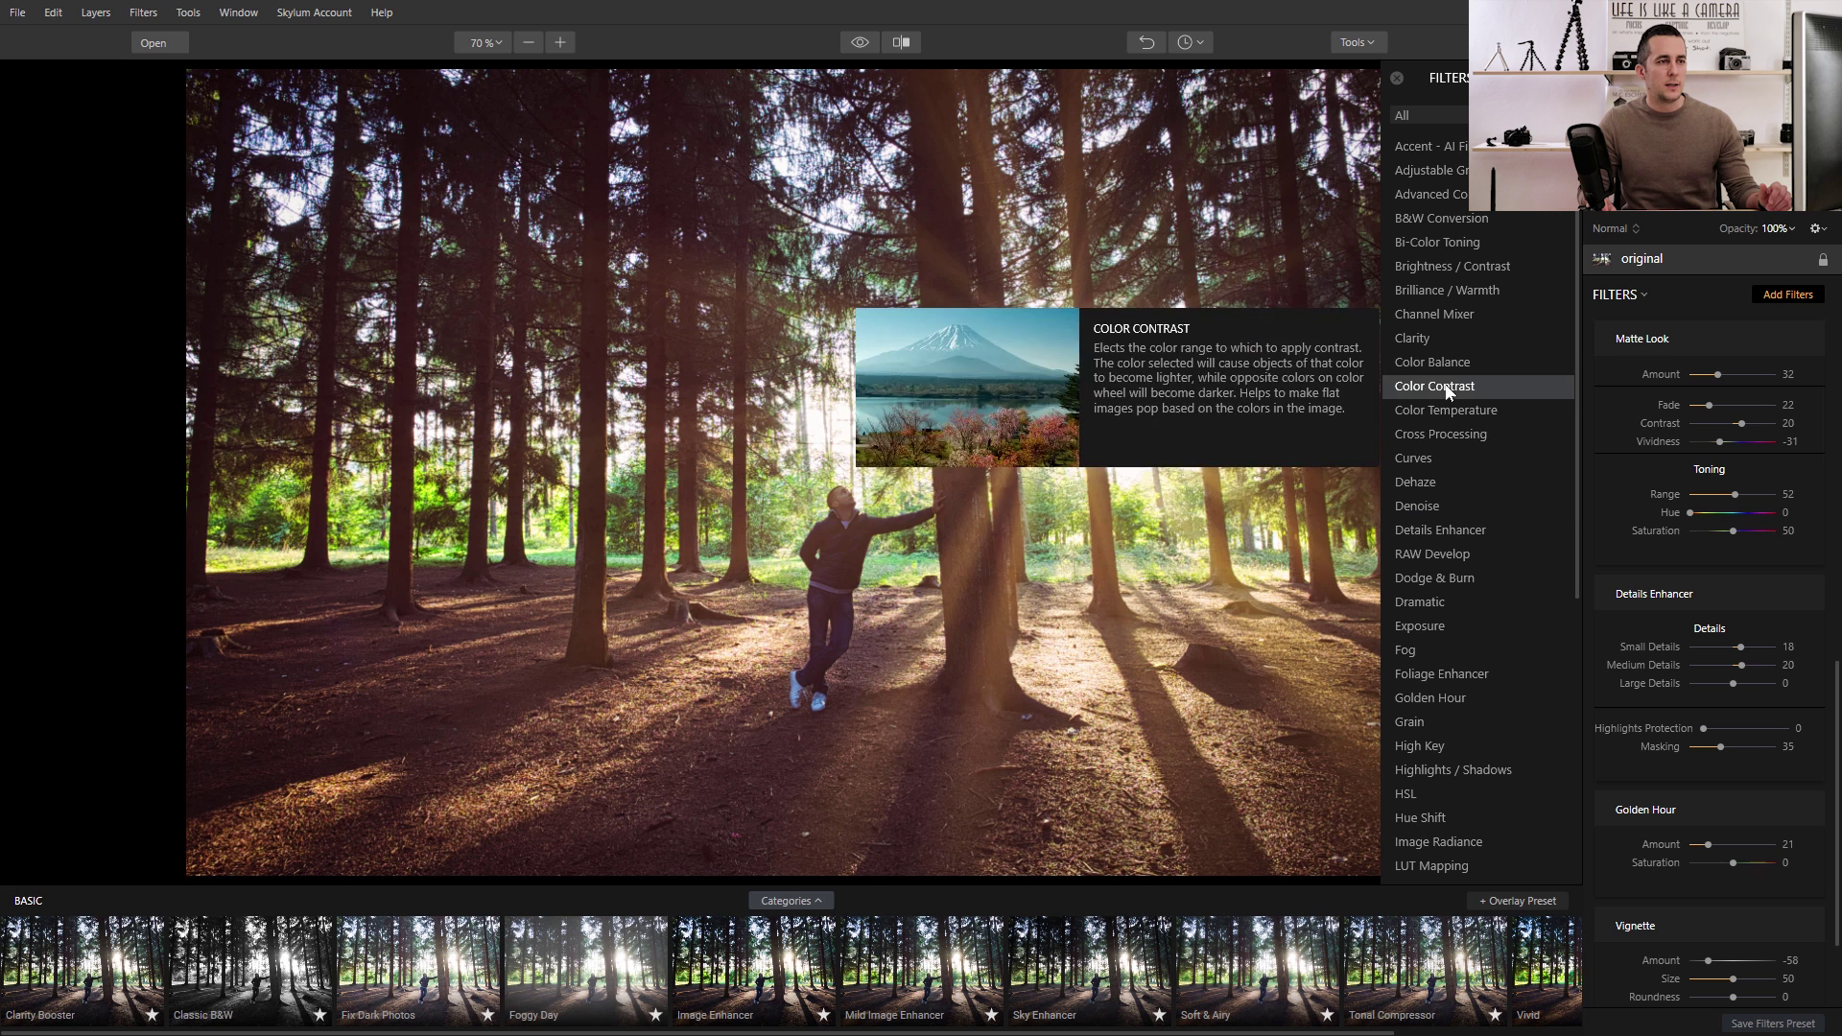
mouse_move(1444, 433)
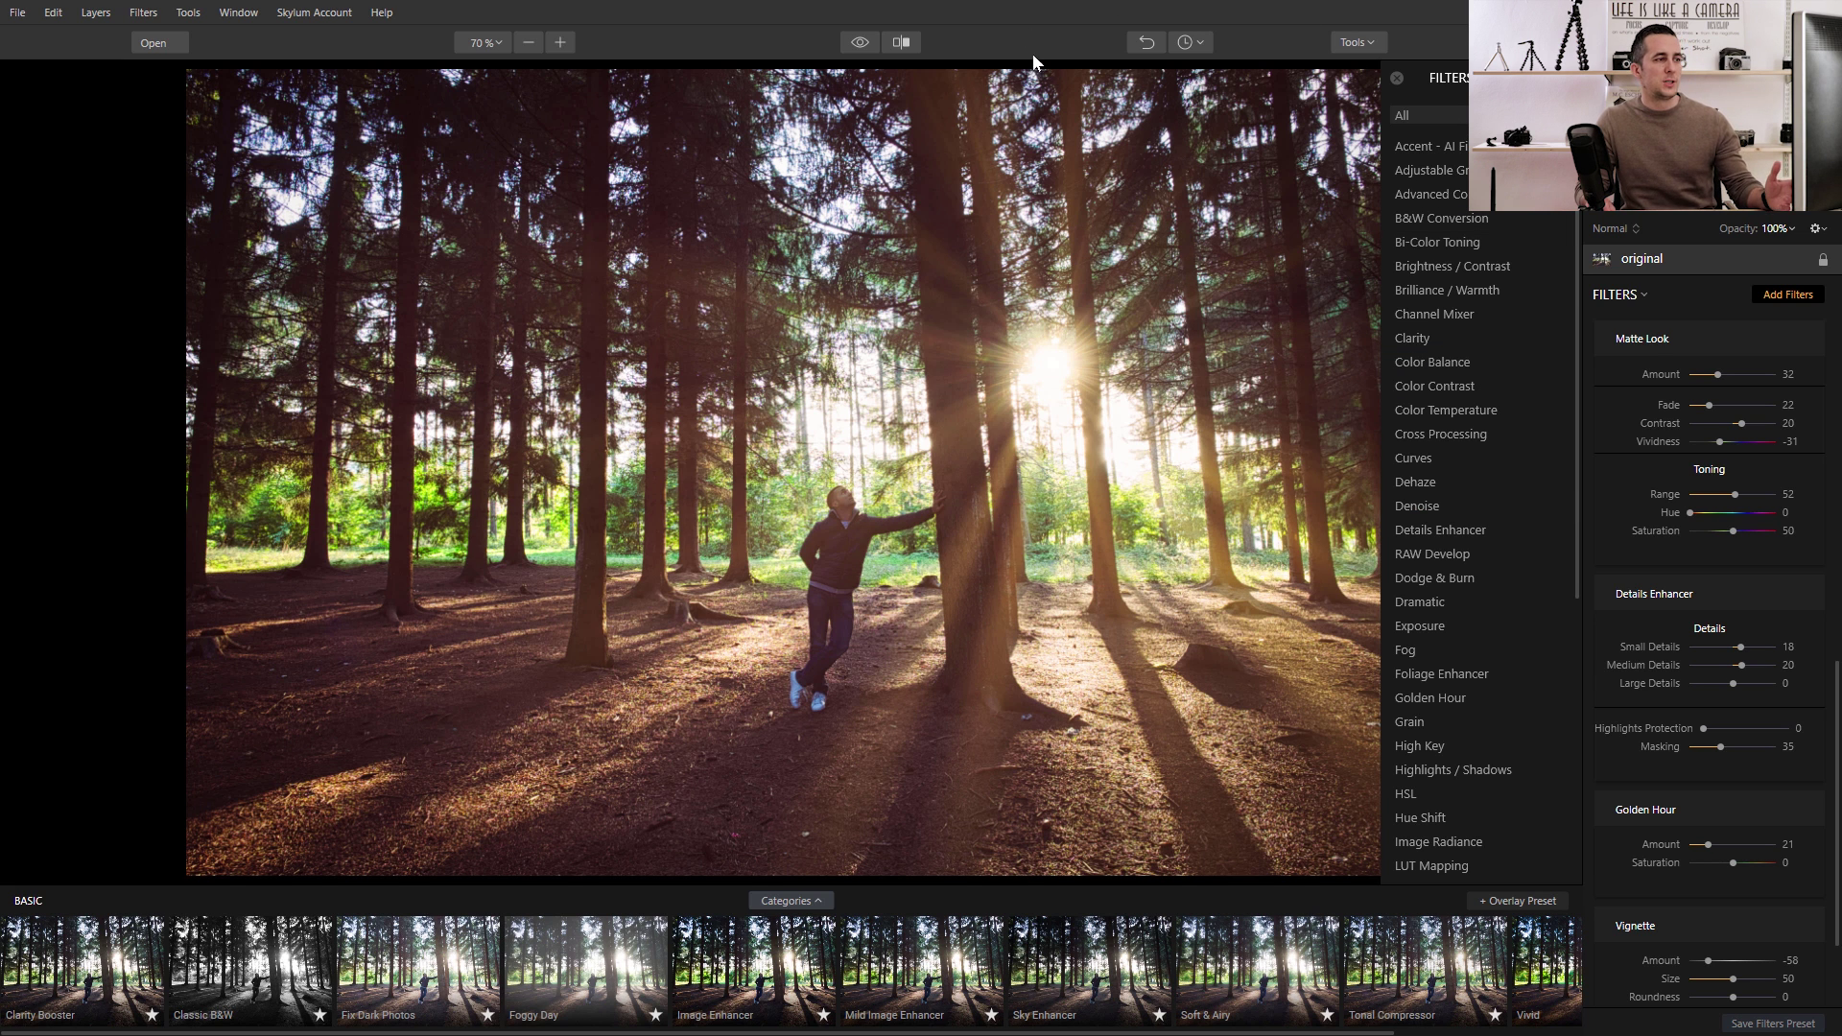
Crop the photo to a 16:9 aspect ratio, shrinking the frame slightly and repositioning the image so the man and sun stay inside.
click(1365, 42)
click(1378, 70)
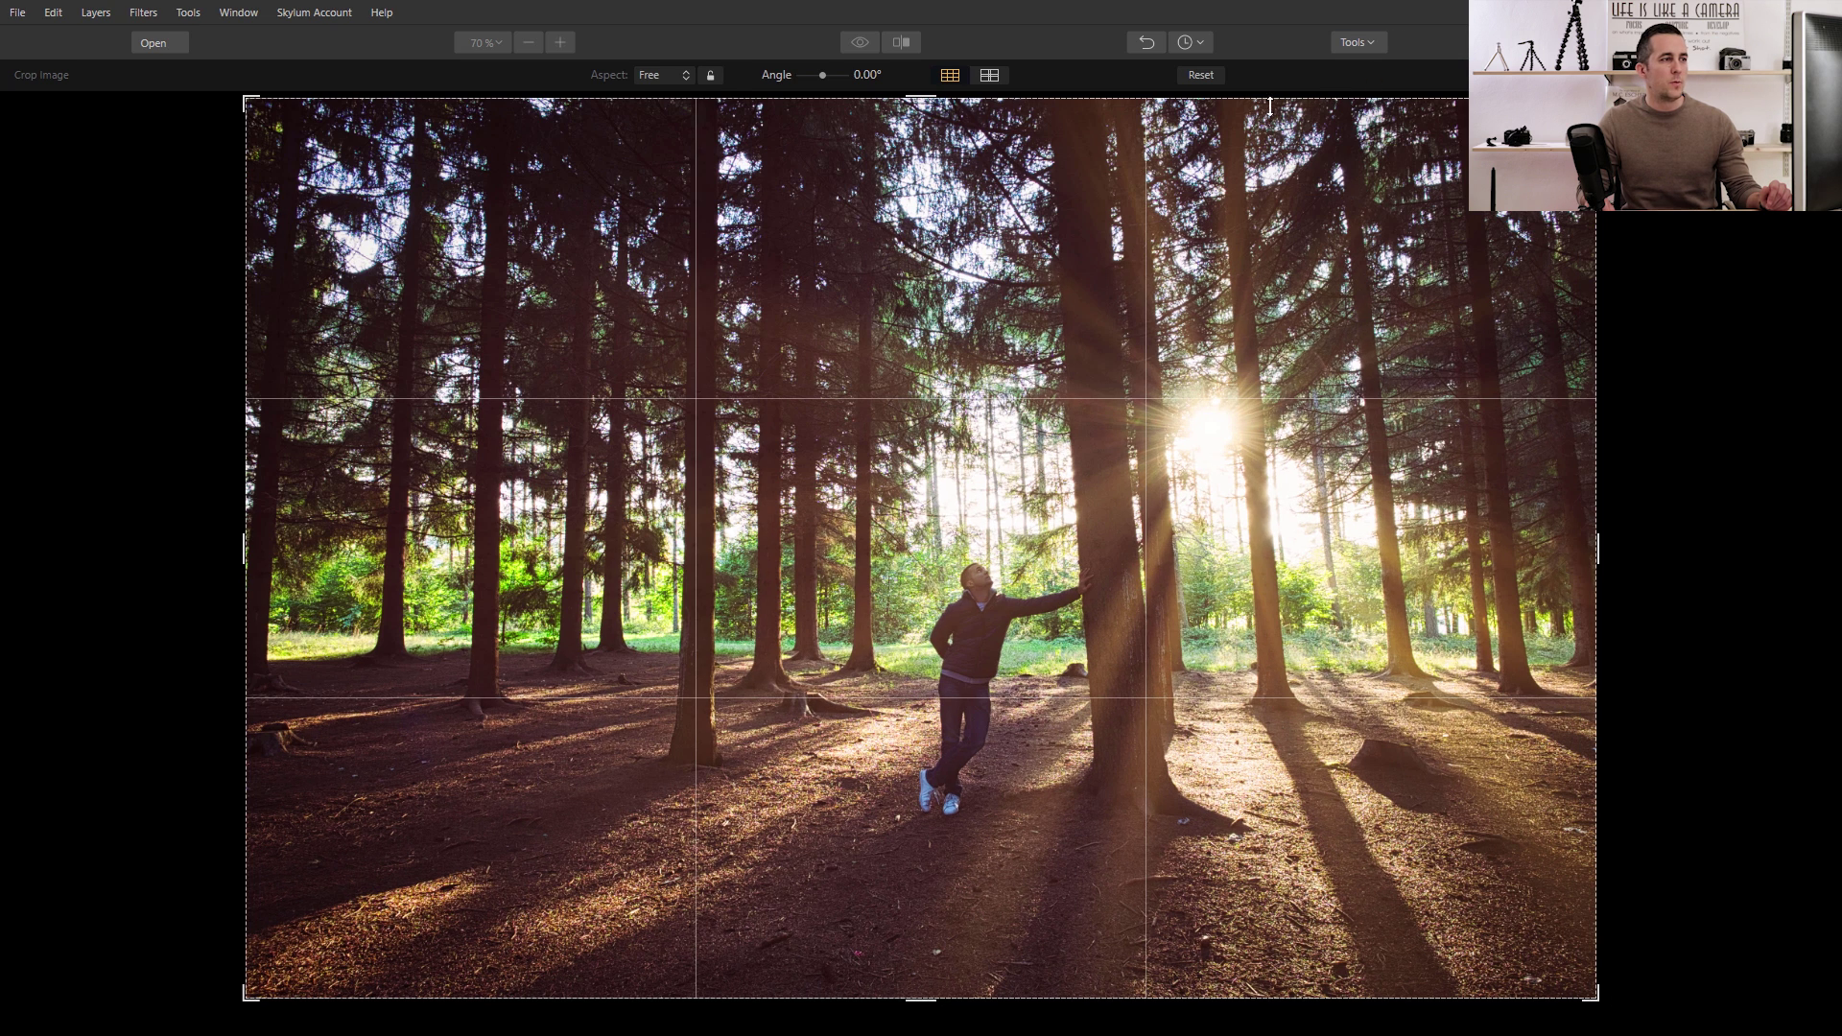
click(683, 74)
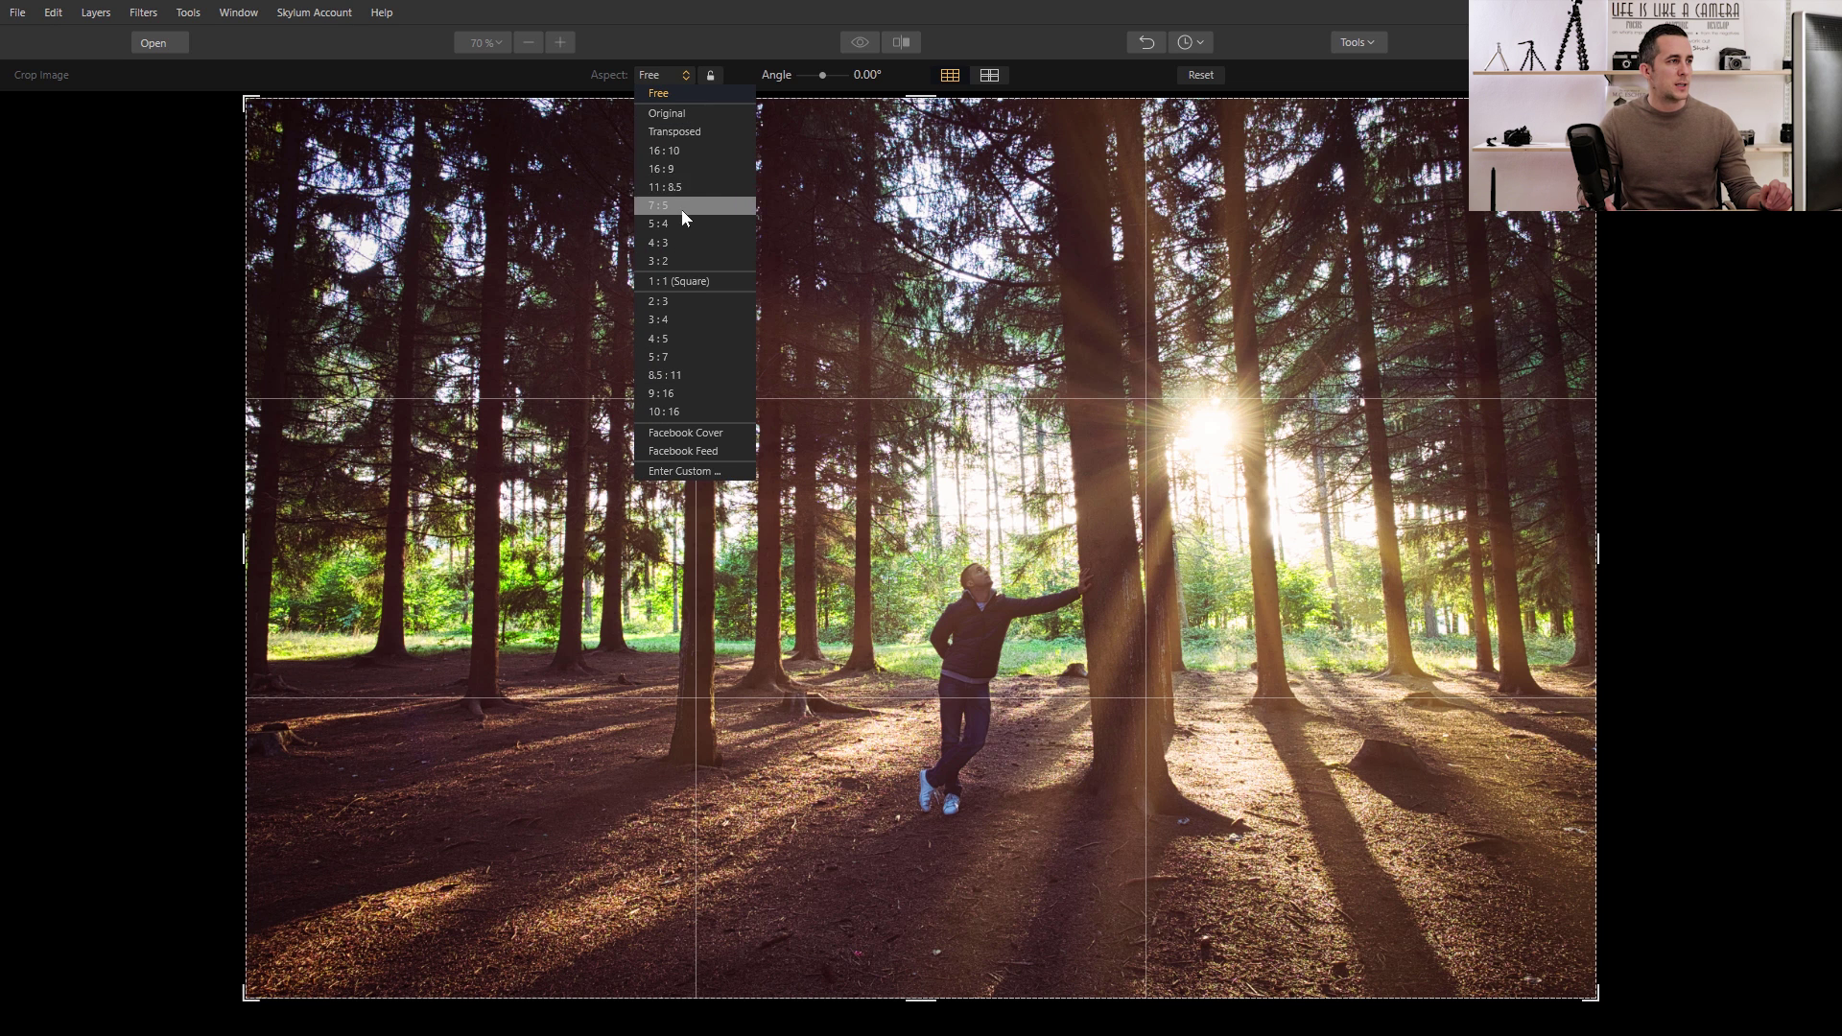
click(689, 170)
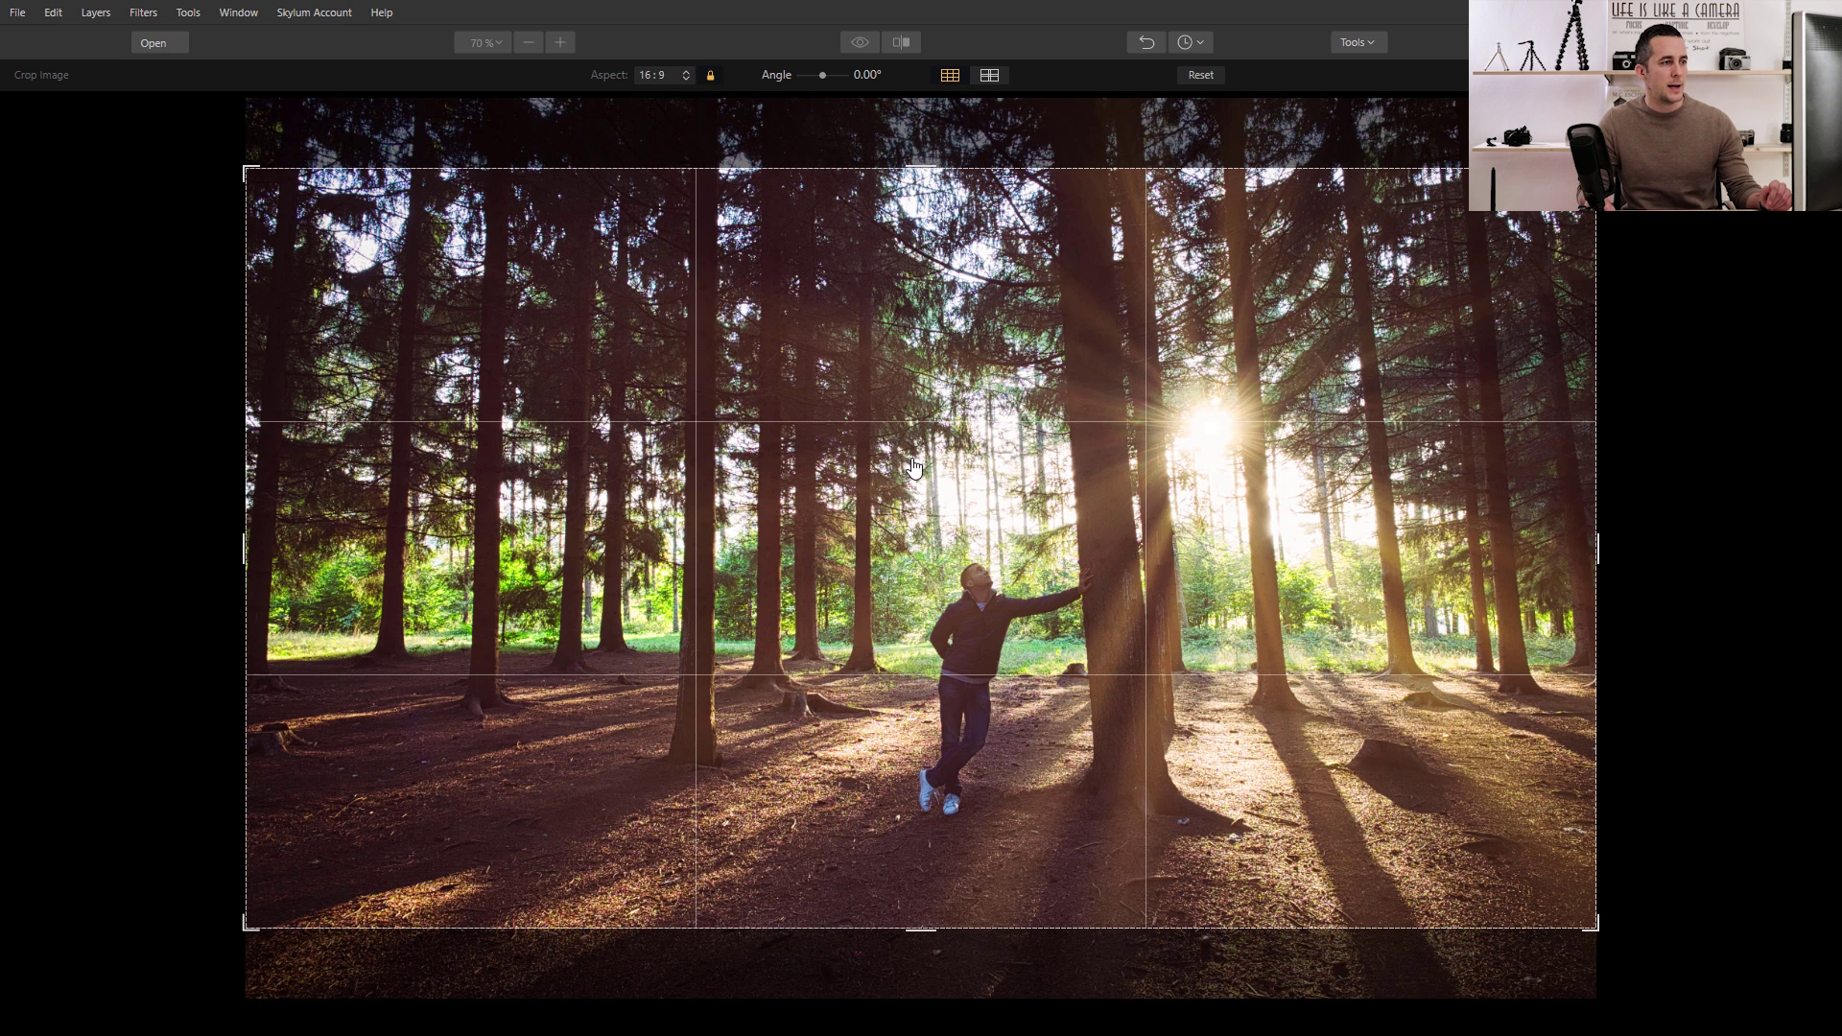
drag(249, 165, 288, 302)
drag(794, 490, 792, 437)
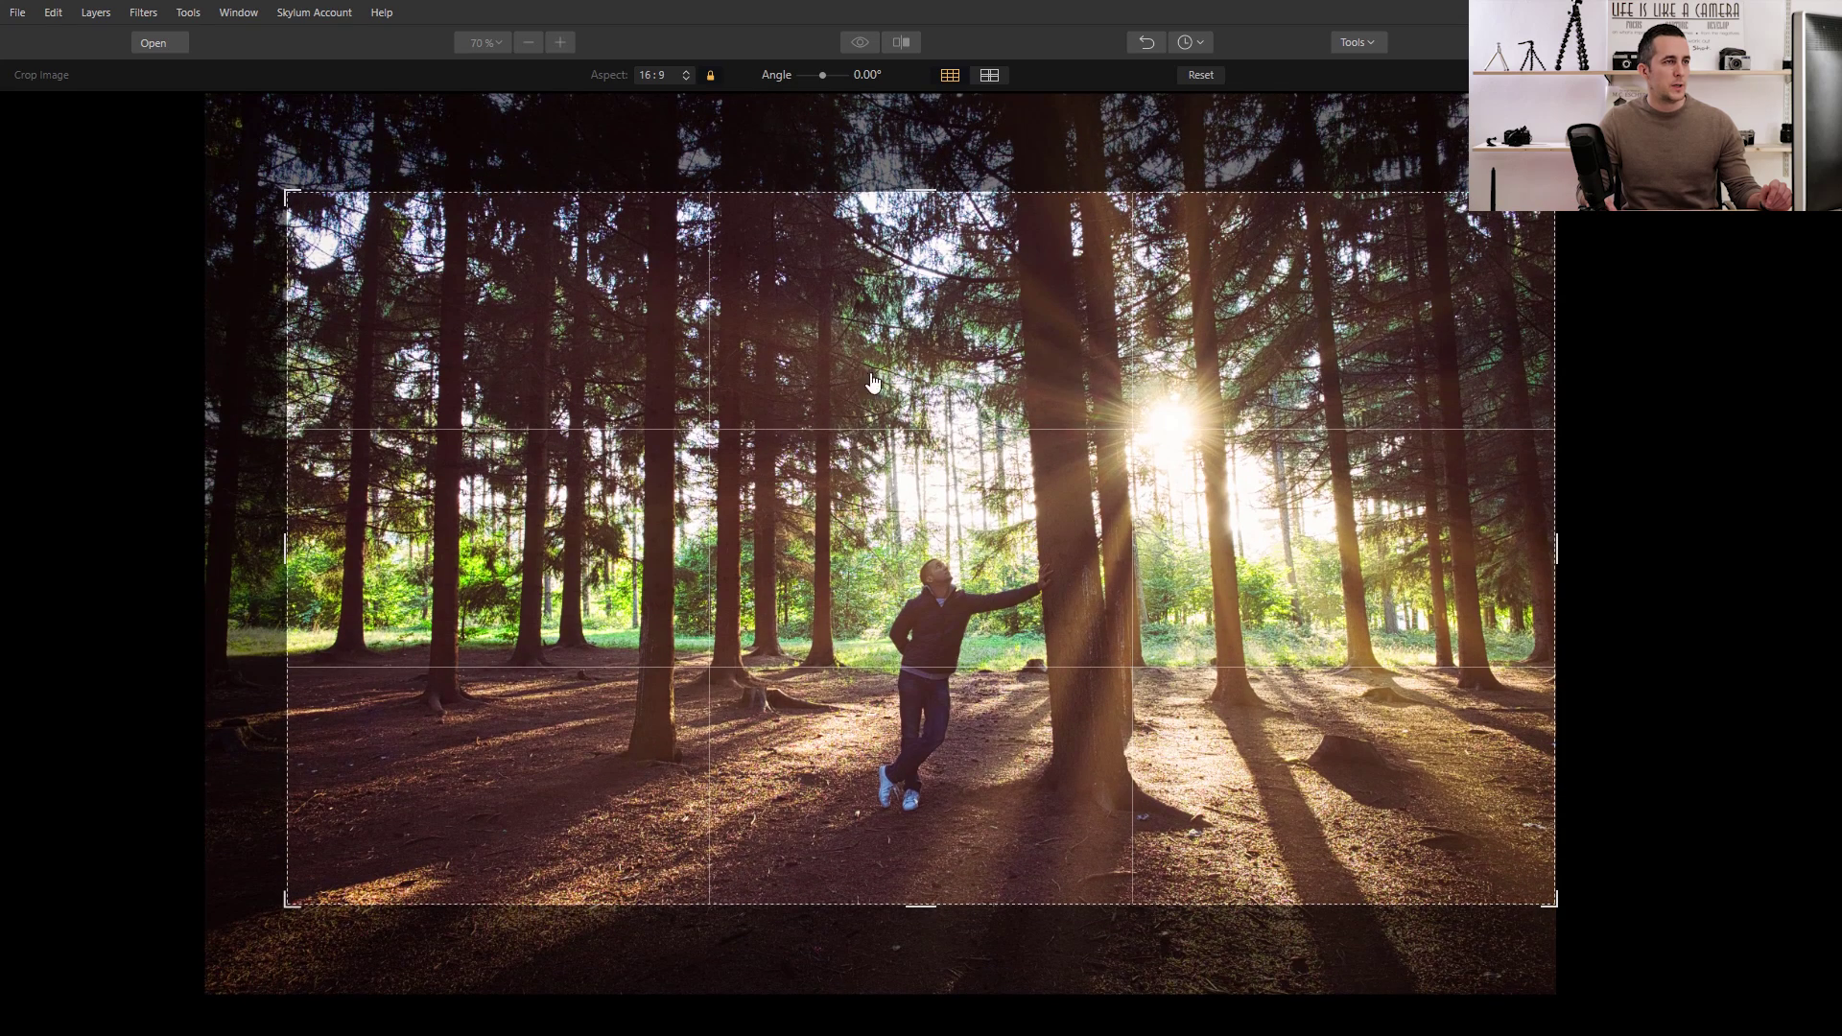
key(Return)
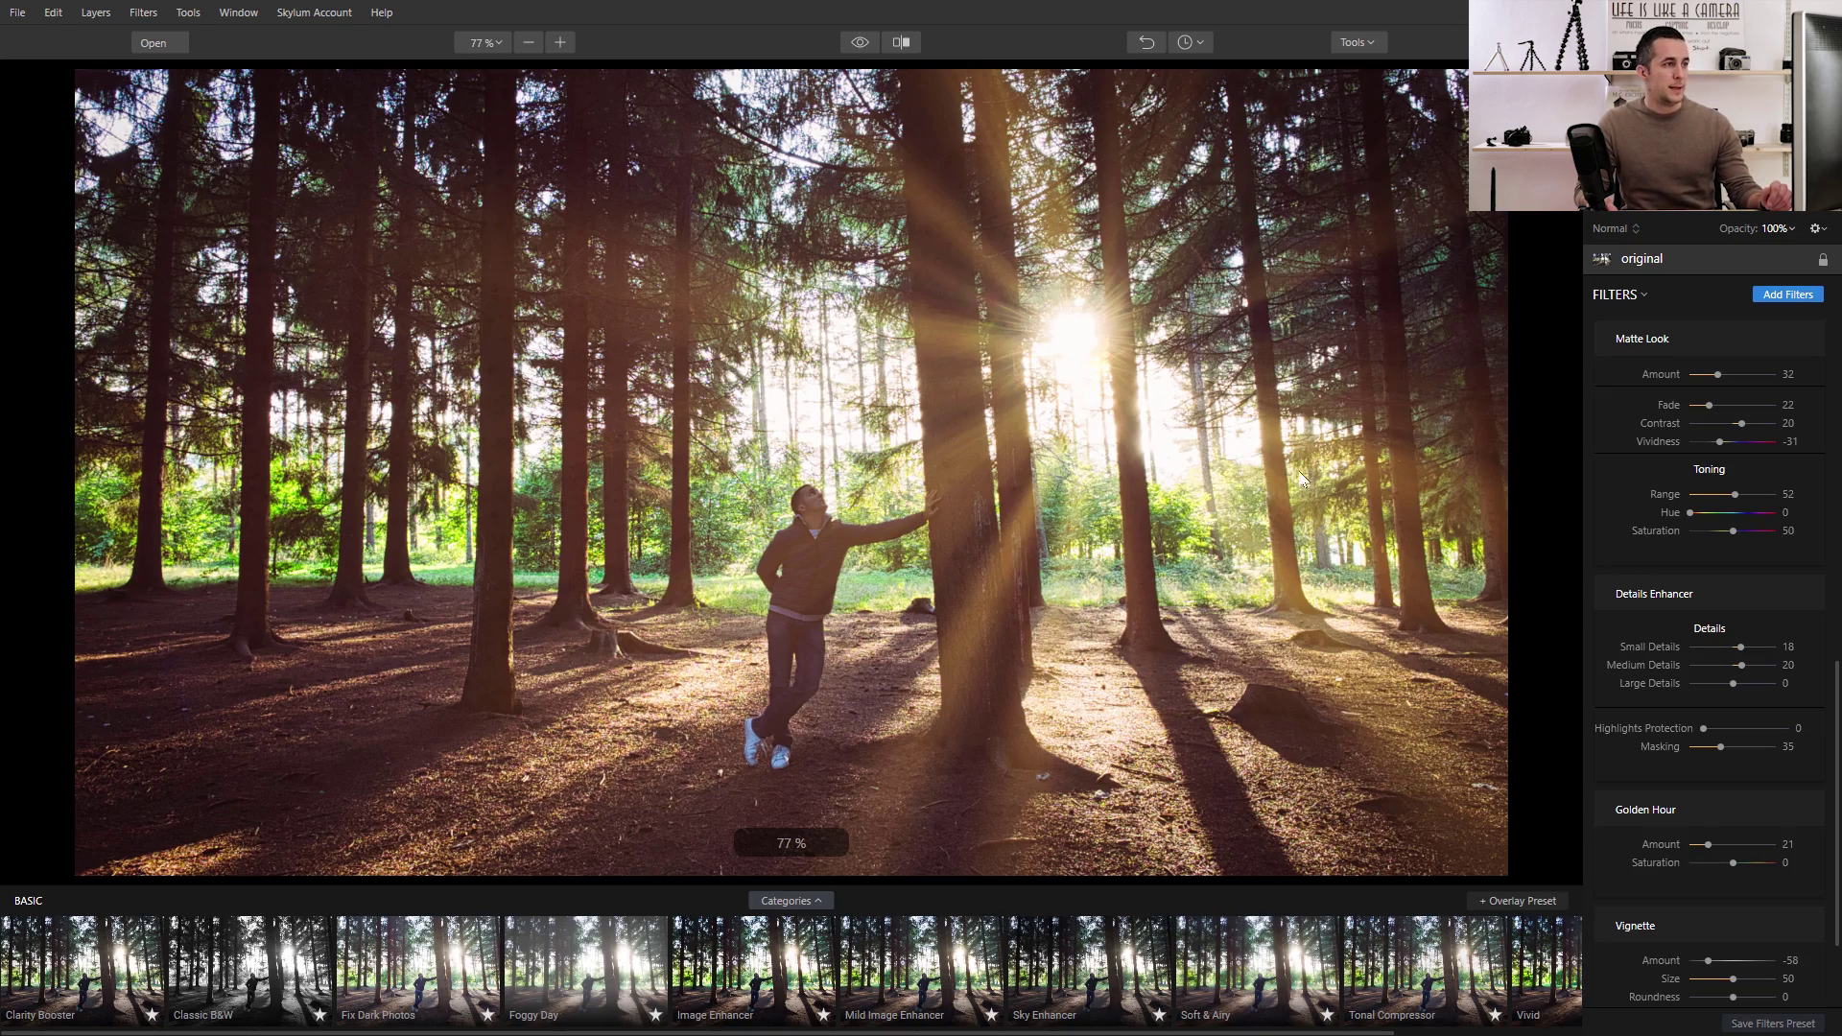
Hide the side and preset panels to enlarge the cropped photo, and compare it with the original.
key(Tab)
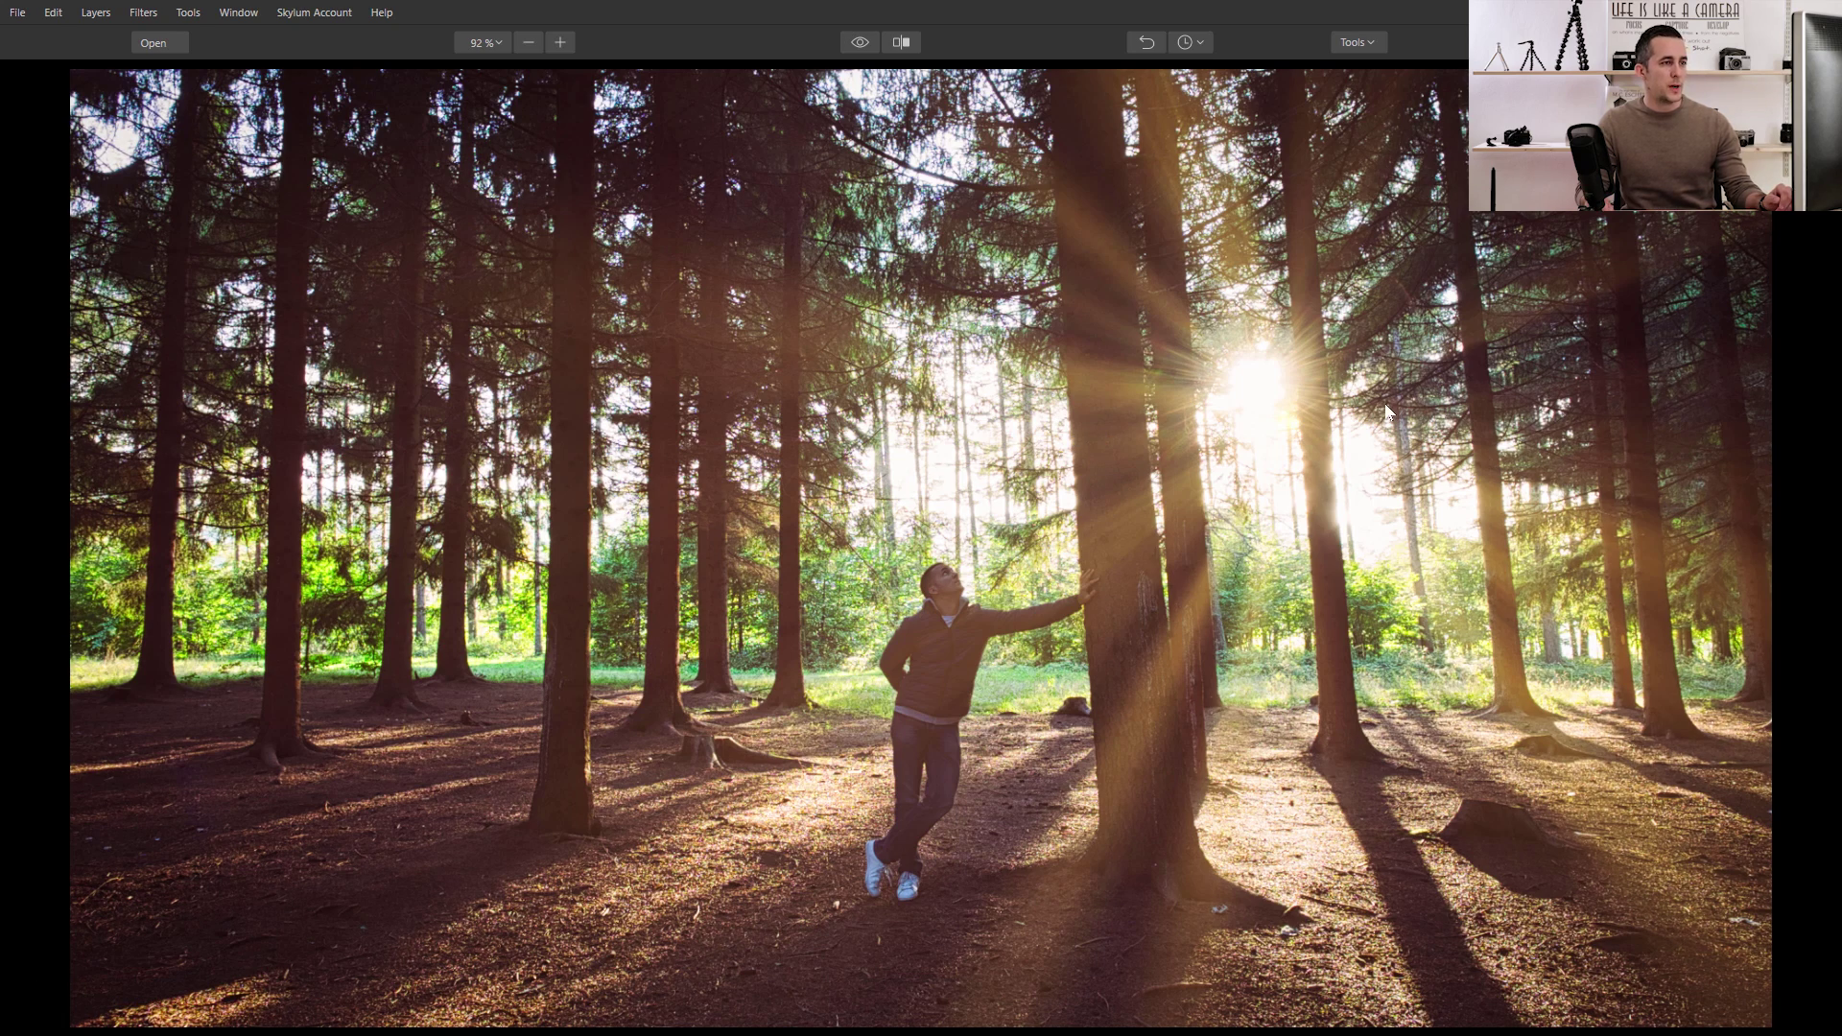
click(861, 44)
click(860, 43)
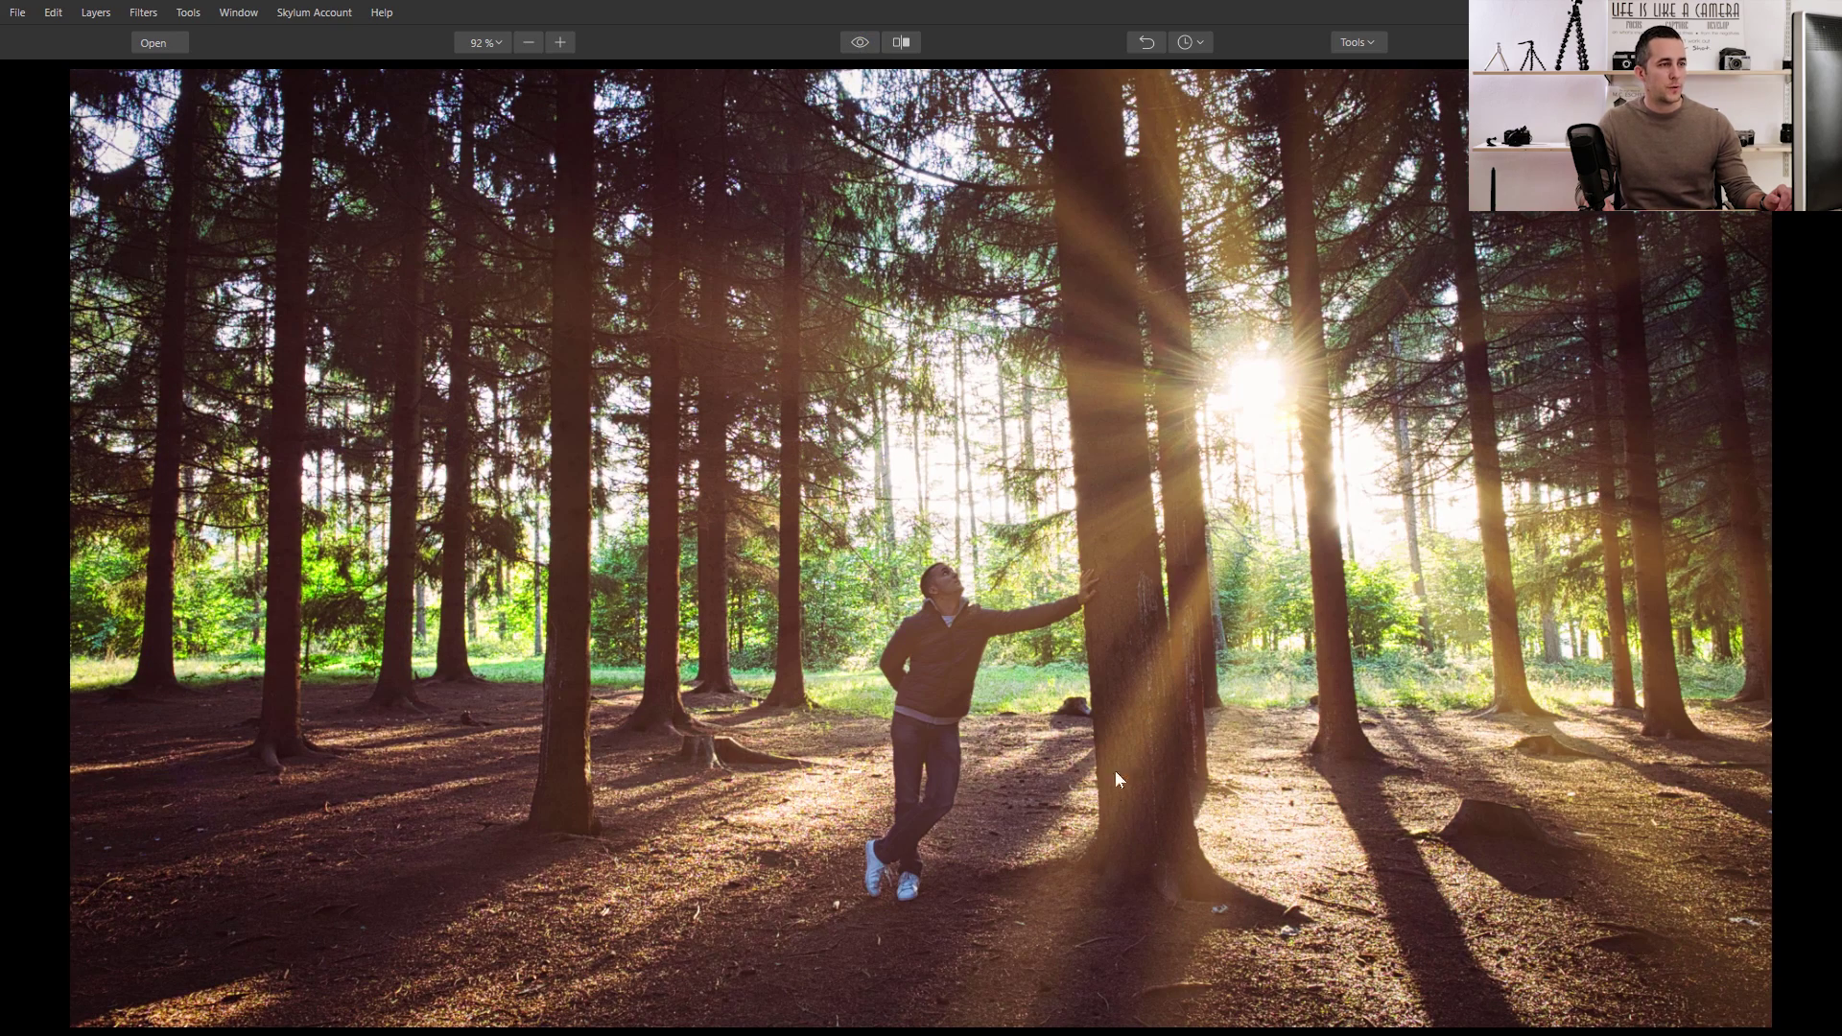